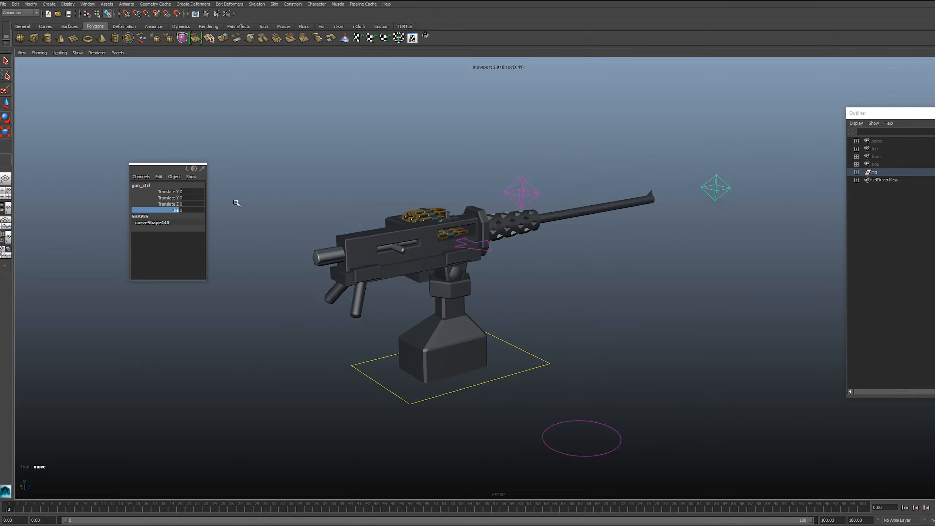
Step: Scrub the Fire attribute of gun_ctrl up to 5 to preview the firing motion from the side
{"action": "left_click_drag", "start_coordinate": [356, 281], "coordinate": [385, 303], "text": "alt"}
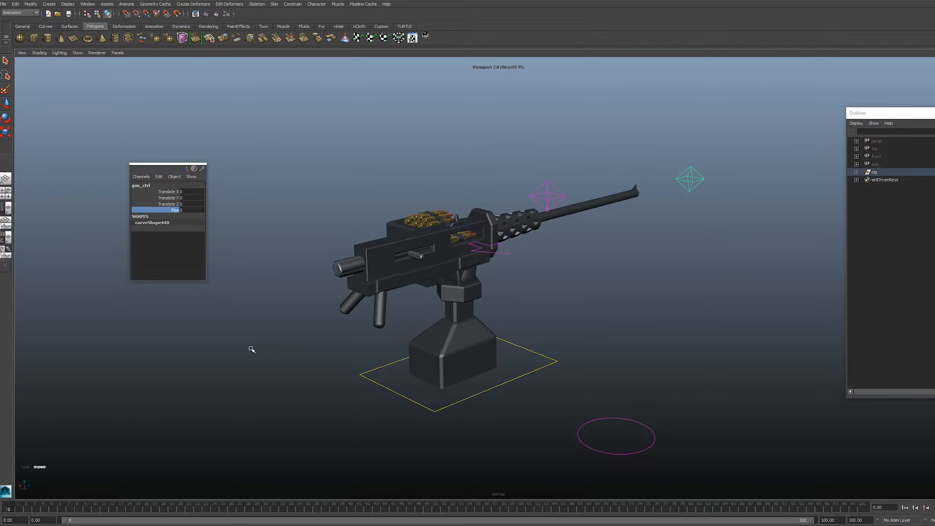
{"action": "middle_click_drag", "start_coordinate": [225, 361], "coordinate": [349, 350]}
{"action": "left_click_drag", "start_coordinate": [381, 342], "coordinate": [335, 346], "text": "alt"}
{"action": "middle_click_drag", "start_coordinate": [336, 347], "coordinate": [352, 345]}
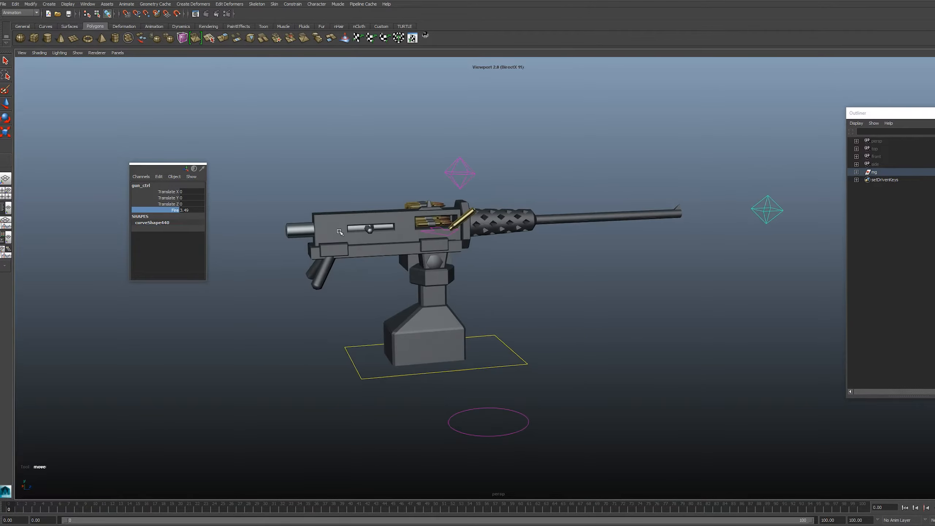
{"action": "middle_click_drag", "start_coordinate": [295, 326], "coordinate": [352, 330]}
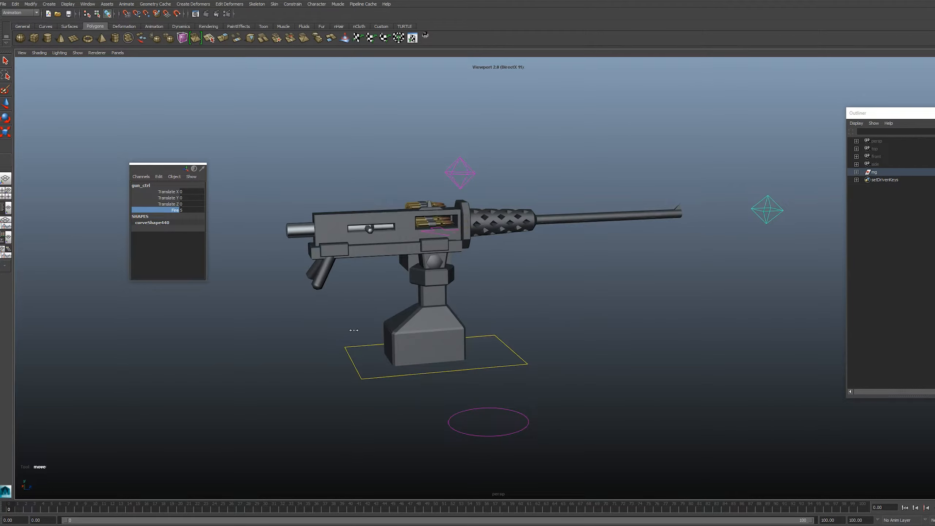
Step: Advance the Fire attribute of gun_ctrl to about 9.2 while examining the shell ejection from behind the turret
{"action": "left_click_drag", "start_coordinate": [409, 256], "coordinate": [455, 270], "text": "alt"}
{"action": "left_click_drag", "start_coordinate": [437, 405], "coordinate": [450, 386], "text": "alt"}
{"action": "middle_click_drag", "start_coordinate": [450, 387], "coordinate": [486, 383]}
{"action": "left_click_drag", "start_coordinate": [487, 383], "coordinate": [573, 357], "text": "alt"}
{"action": "left_click_drag", "start_coordinate": [456, 257], "coordinate": [446, 290], "text": "alt"}
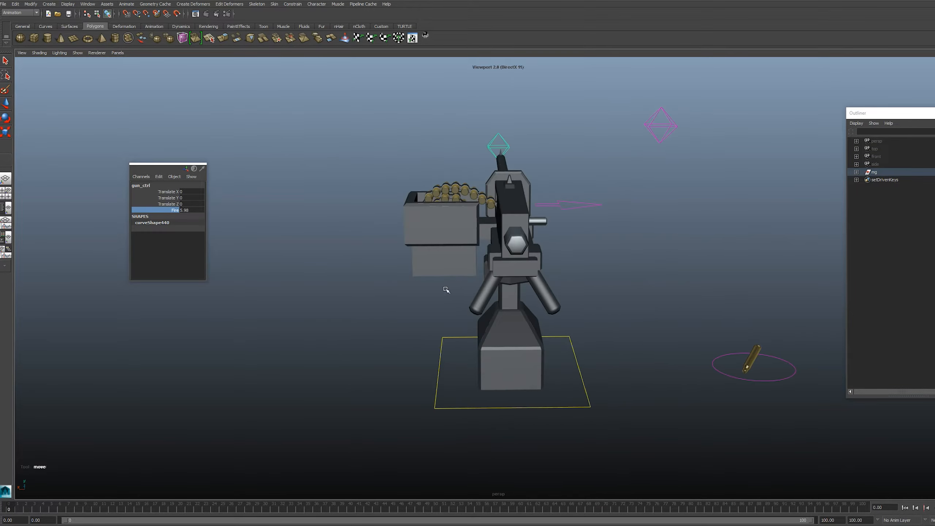
{"action": "middle_click_drag", "start_coordinate": [415, 337], "coordinate": [473, 348]}
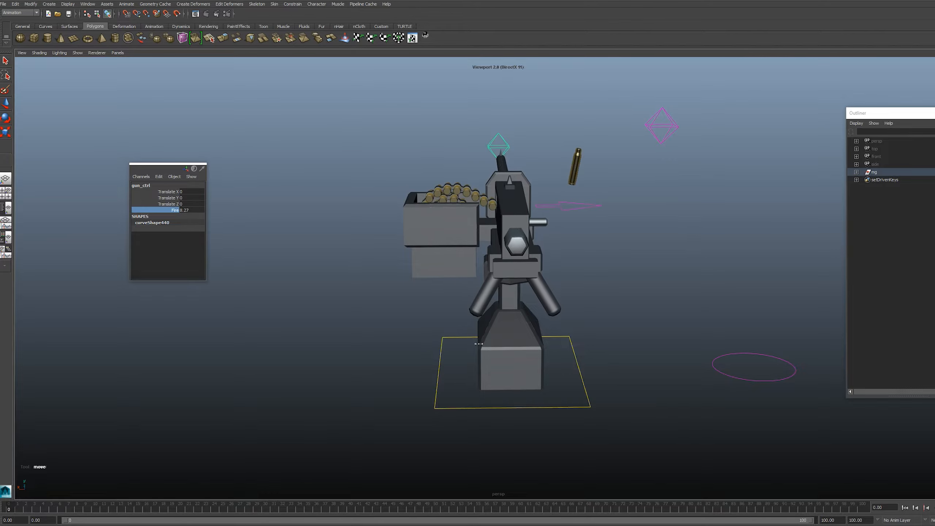
{"action": "left_click_drag", "start_coordinate": [534, 284], "coordinate": [537, 314], "text": "alt"}
{"action": "middle_click_drag", "start_coordinate": [537, 313], "coordinate": [564, 319]}
{"action": "left_click_drag", "start_coordinate": [564, 319], "coordinate": [558, 316], "text": "alt"}
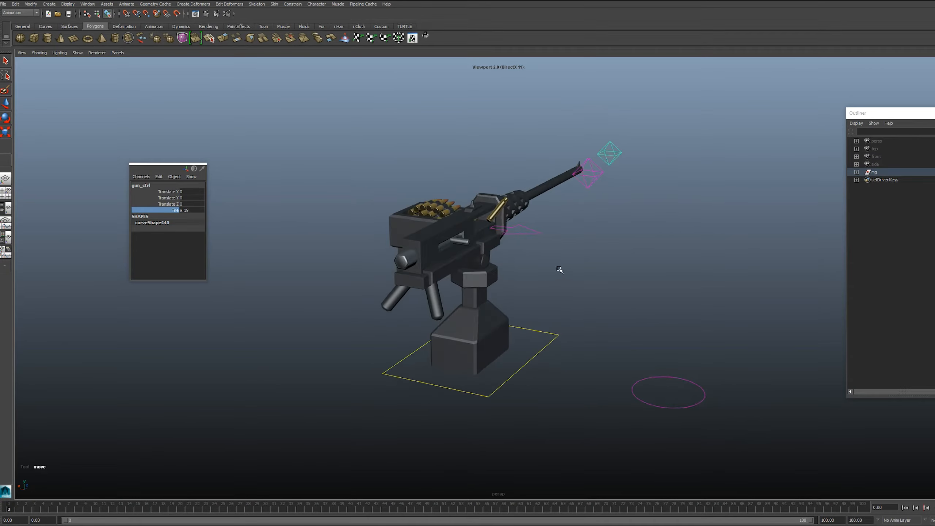
Step: Rotate shellCase_ctrl about Y to roughly -29.4, and advance the Fire attribute of gun_ctrl to 9.99
{"action": "left_click_drag", "start_coordinate": [560, 270], "coordinate": [558, 266], "text": "alt"}
{"action": "left_click_drag", "start_coordinate": [533, 225], "coordinate": [519, 239]}
{"action": "left_click_drag", "start_coordinate": [519, 238], "coordinate": [441, 226], "text": "alt"}
{"action": "key", "text": "e"}
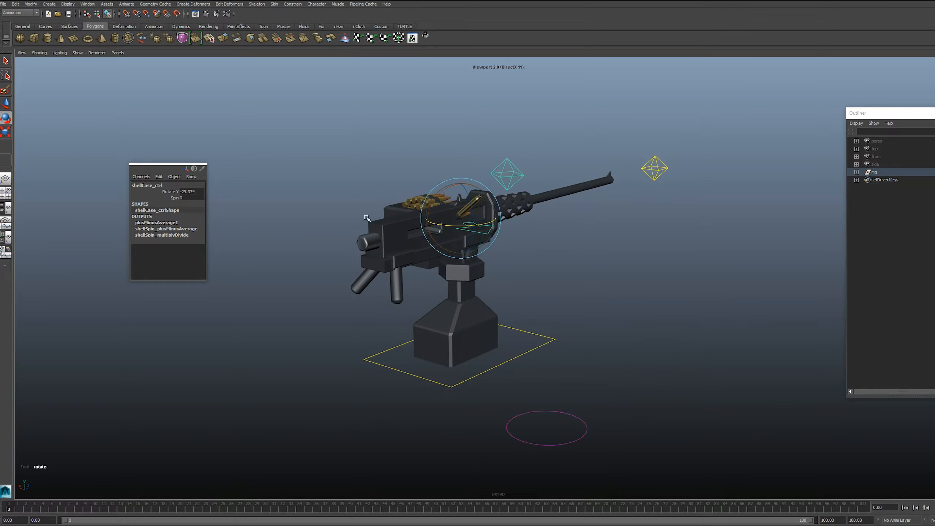
{"action": "left_click_drag", "start_coordinate": [635, 138], "coordinate": [670, 180]}
{"action": "left_click", "coordinate": [175, 210]}
{"action": "middle_click_drag", "start_coordinate": [275, 340], "coordinate": [296, 343]}
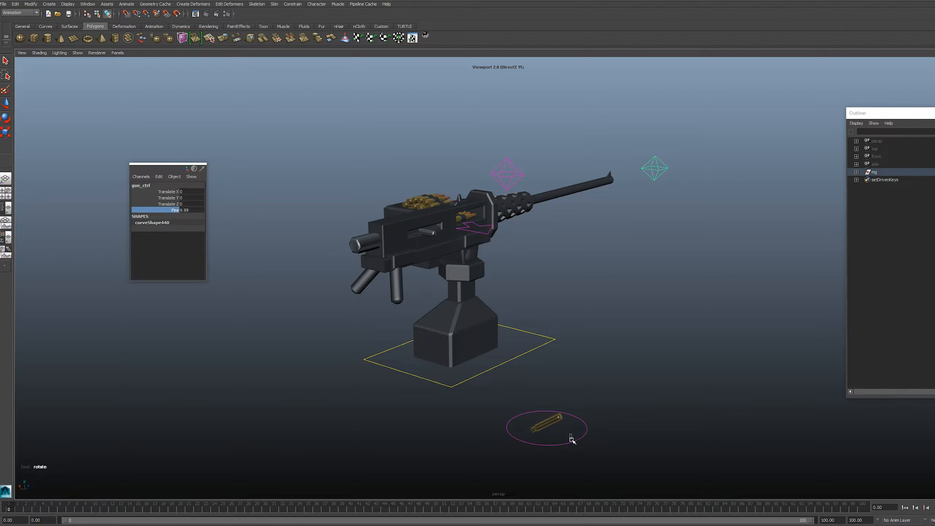
Step: Move bounce_ctrl to a new landing spot farther from the turret, and advance gun_ctrl's Fire to 12.31
{"action": "left_click", "coordinate": [572, 441]}
{"action": "scroll", "coordinate": [558, 448], "scroll_direction": "down", "scroll_amount": 3}
{"action": "key", "text": "w"}
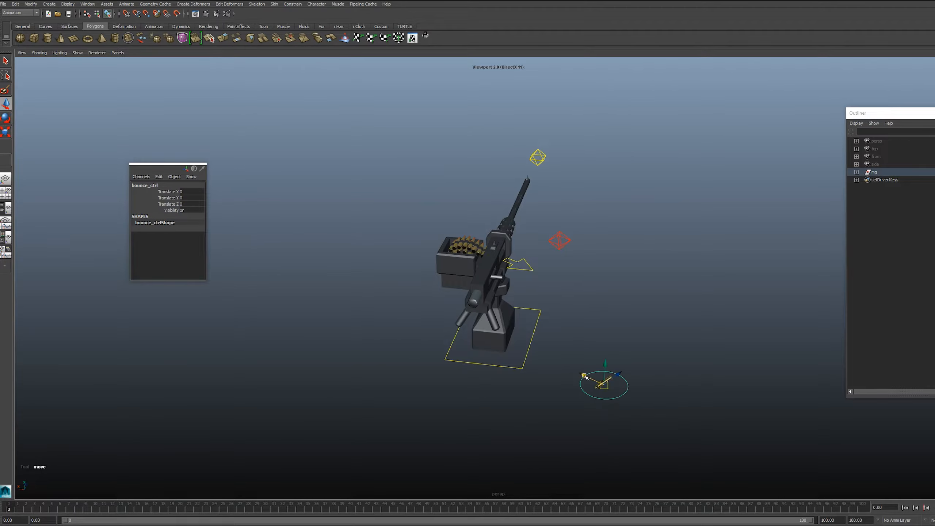
{"action": "left_click_drag", "start_coordinate": [604, 383], "coordinate": [684, 424]}
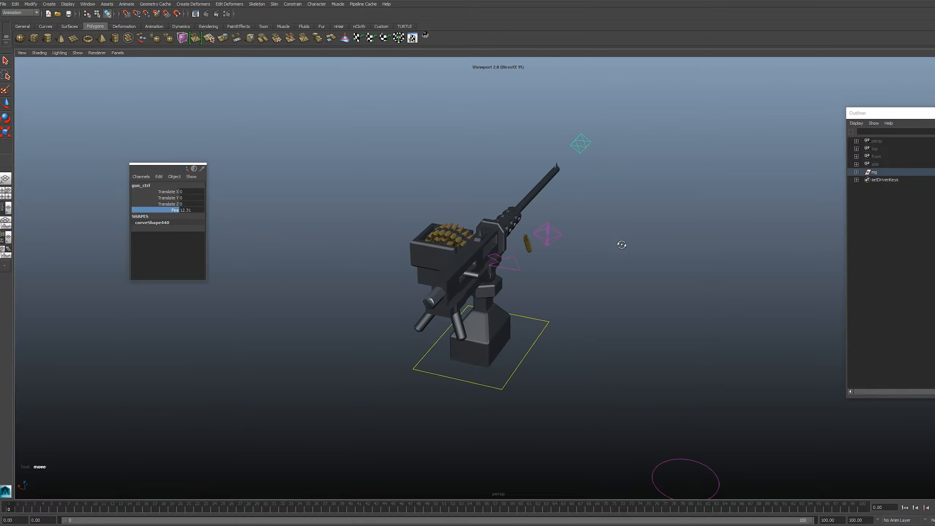
Step: Examine the demo turret rig and its shell ejection up close from several angles
{"action": "left_click_drag", "start_coordinate": [621, 245], "coordinate": [469, 187], "text": "alt"}
{"action": "left_click", "coordinate": [552, 189]}
{"action": "left_click_drag", "start_coordinate": [481, 225], "coordinate": [514, 180], "text": "alt"}
{"action": "scroll", "coordinate": [514, 181], "scroll_direction": "up", "scroll_amount": 3}
{"action": "left_click_drag", "start_coordinate": [399, 232], "coordinate": [558, 225]}
{"action": "scroll", "coordinate": [596, 238], "scroll_direction": "up", "scroll_amount": 3}
{"action": "scroll", "coordinate": [594, 240], "scroll_direction": "up", "scroll_amount": 3}
{"action": "left_click_drag", "start_coordinate": [624, 240], "coordinate": [592, 201]}
{"action": "left_click_drag", "start_coordinate": [617, 279], "coordinate": [593, 289], "text": "alt"}
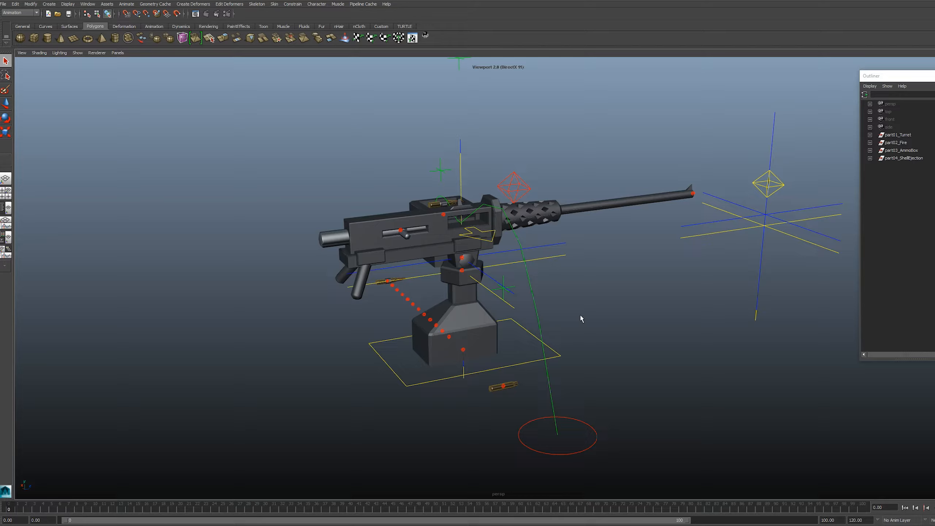
Step: Hide the part02_Fire, part03_AmmoBox and part04_ShellEjection groups, leaving only the turret group displayed
{"action": "left_click_drag", "start_coordinate": [581, 316], "coordinate": [464, 265], "text": "alt"}
{"action": "left_click_drag", "start_coordinate": [517, 249], "coordinate": [576, 257], "text": "alt"}
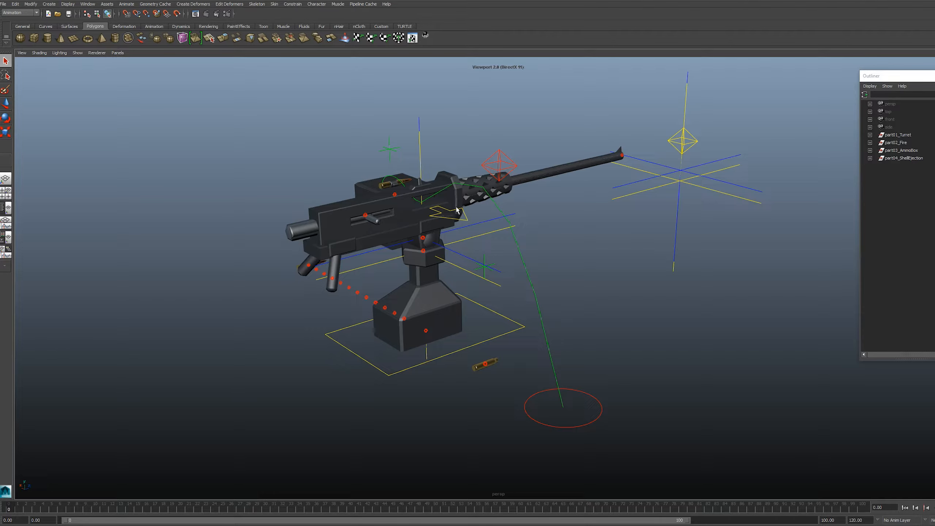
{"action": "left_click_drag", "start_coordinate": [466, 283], "coordinate": [513, 281], "text": "alt"}
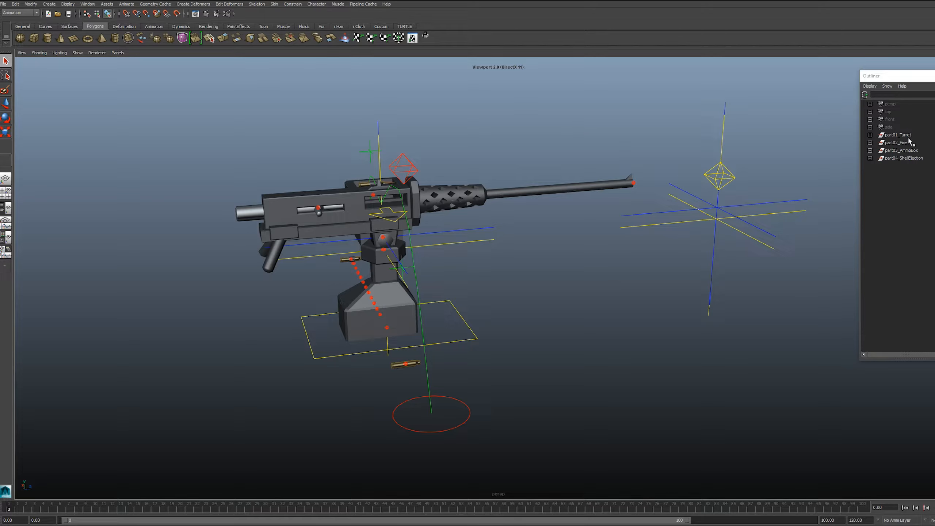
{"action": "middle_click_drag", "start_coordinate": [515, 201], "coordinate": [537, 205], "text": "alt"}
{"action": "left_click", "coordinate": [893, 145]}
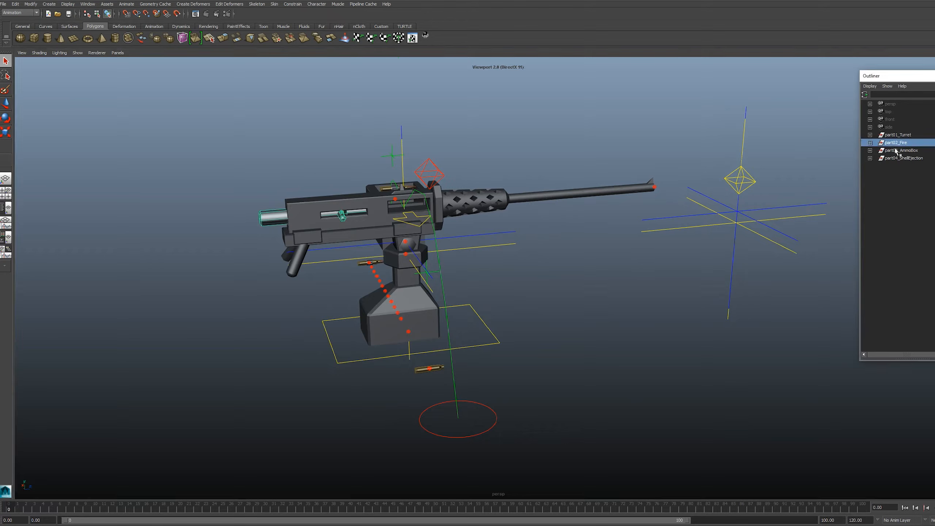
{"action": "left_click", "coordinate": [897, 152], "text": "ctrl"}
{"action": "left_click", "coordinate": [900, 160], "text": "ctrl"}
{"action": "key", "text": "ctrl+h"}
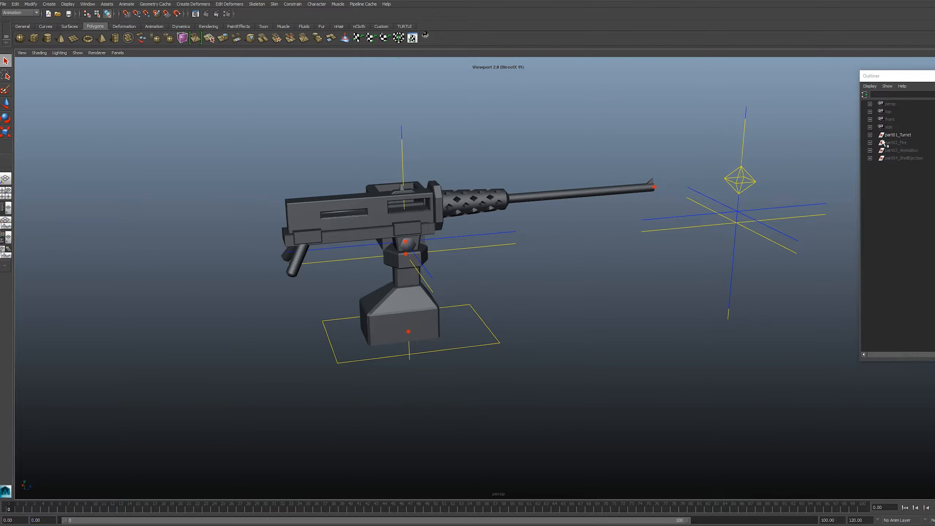
Step: Expand part01_Turret and parent geometry and rig under the mg group, with locators nested inside rig
{"action": "left_click", "coordinate": [870, 135]}
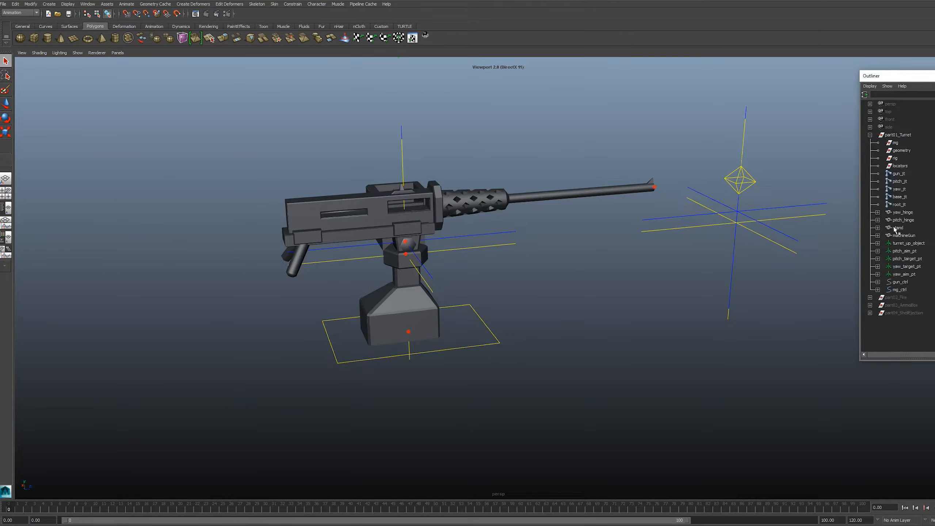
{"action": "left_click_drag", "start_coordinate": [662, 263], "coordinate": [616, 234], "text": "alt"}
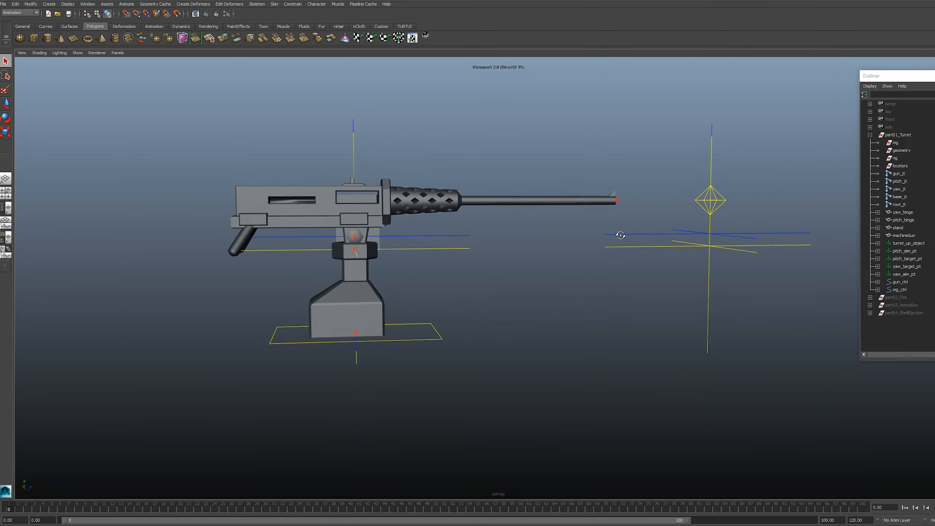
{"action": "left_click_drag", "start_coordinate": [500, 228], "coordinate": [514, 232], "text": "alt"}
{"action": "middle_click_drag", "start_coordinate": [542, 208], "coordinate": [552, 215], "text": "alt"}
{"action": "left_click", "coordinate": [895, 144]}
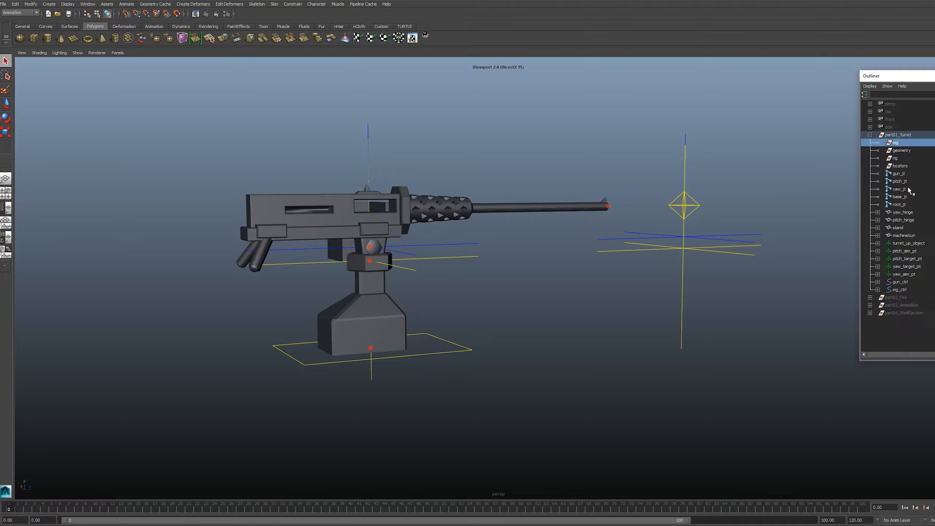
{"action": "left_click", "coordinate": [901, 151]}
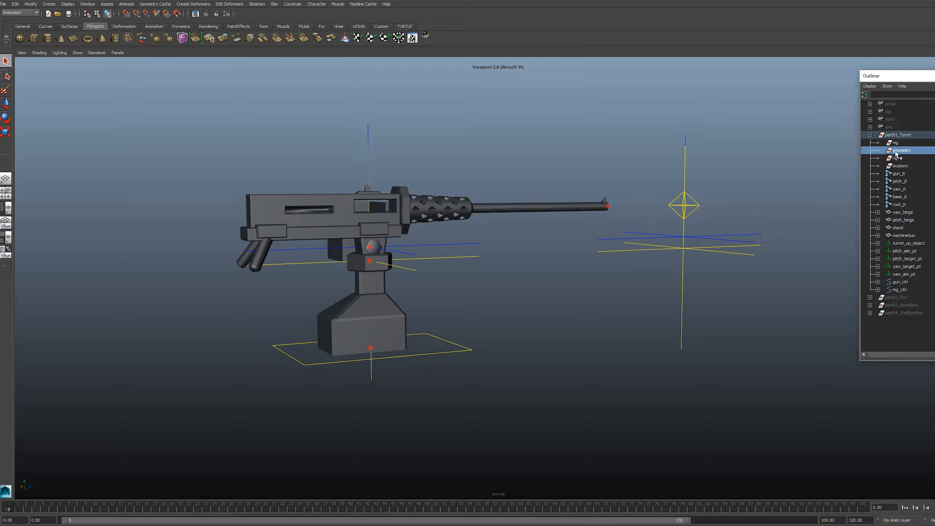
{"action": "left_click", "coordinate": [899, 164], "text": "shift"}
{"action": "mouse_move", "coordinate": [900, 164]}
{"action": "middle_mouse_down"}
{"action": "mouse_move", "coordinate": [895, 144]}
{"action": "mouse_move", "coordinate": [903, 159]}
{"action": "middle_mouse_up"}
{"action": "left_click", "coordinate": [878, 143]}
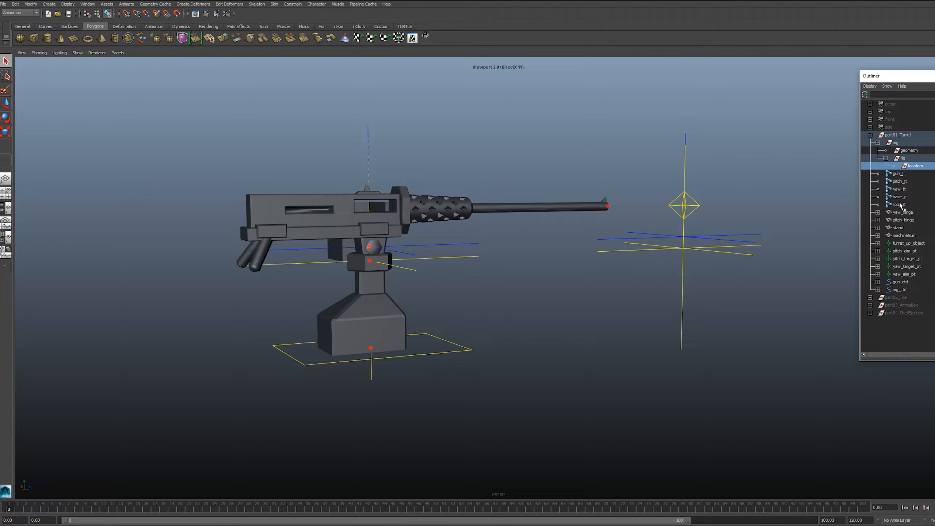
Step: Select gun_jt and examine its placement at the tip of the gun barrel
{"action": "left_click_drag", "start_coordinate": [641, 221], "coordinate": [617, 209], "text": "alt"}
{"action": "left_click", "coordinate": [634, 208]}
{"action": "middle_click_drag", "start_coordinate": [606, 211], "coordinate": [609, 231], "text": "alt"}
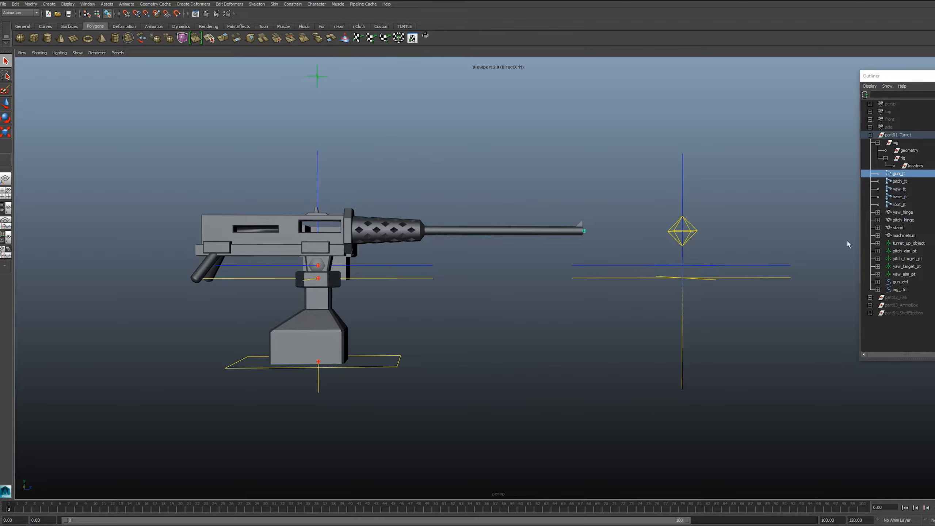
{"action": "left_click_drag", "start_coordinate": [607, 247], "coordinate": [640, 243], "text": "alt"}
{"action": "left_click_drag", "start_coordinate": [705, 234], "coordinate": [733, 221], "text": "alt"}
{"action": "left_click_drag", "start_coordinate": [659, 213], "coordinate": [626, 242], "text": "alt"}
{"action": "key", "text": "w"}
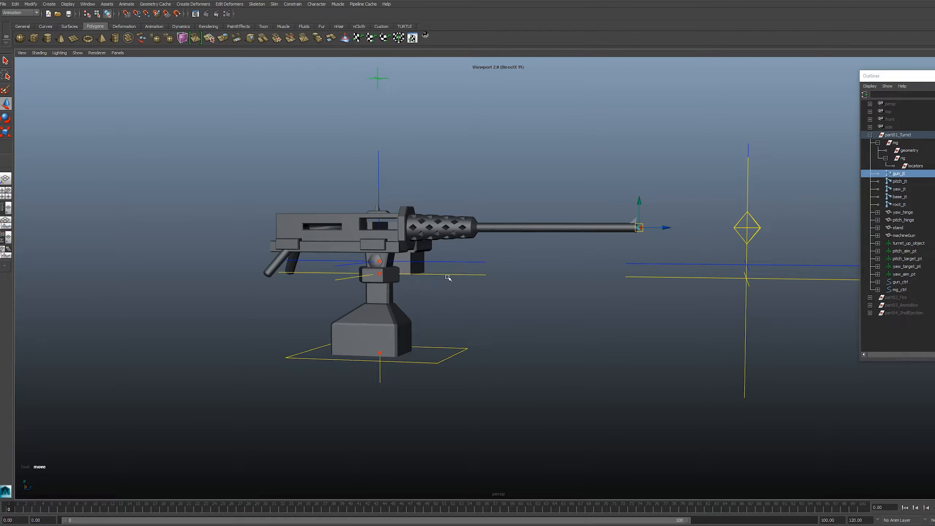
{"action": "left_click_drag", "start_coordinate": [448, 277], "coordinate": [596, 218], "text": "alt"}
{"action": "middle_click_drag", "start_coordinate": [644, 231], "coordinate": [710, 237], "text": "alt"}
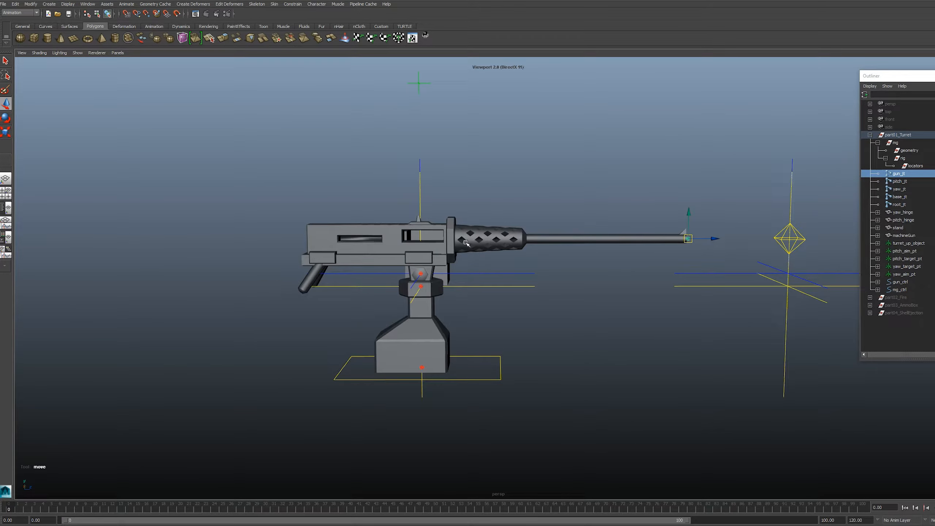
Step: Select pitch_jt and examine its placement at the hinge below the gun body
{"action": "left_click_drag", "start_coordinate": [670, 230], "coordinate": [633, 203], "text": "alt"}
{"action": "left_click", "coordinate": [898, 181]}
{"action": "left_click_drag", "start_coordinate": [576, 232], "coordinate": [550, 223], "text": "alt"}
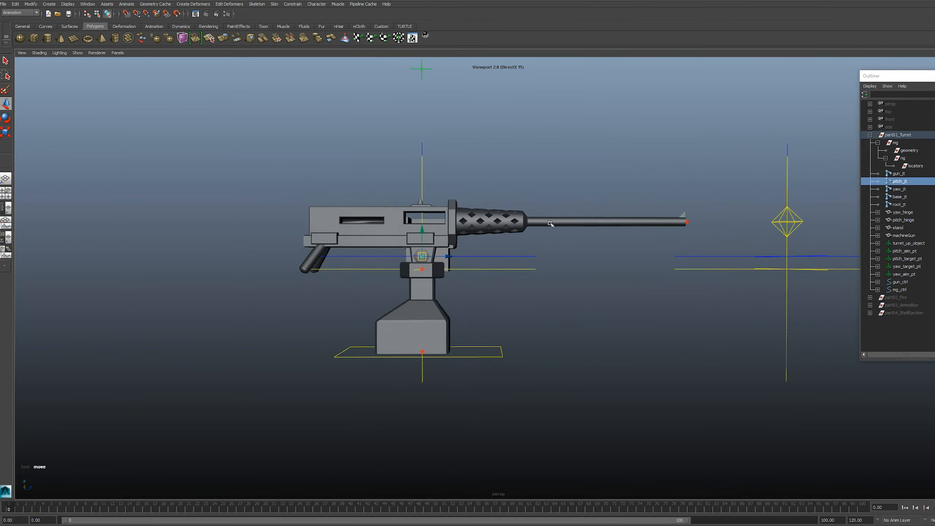
{"action": "middle_click_drag", "start_coordinate": [449, 238], "coordinate": [475, 240], "text": "alt"}
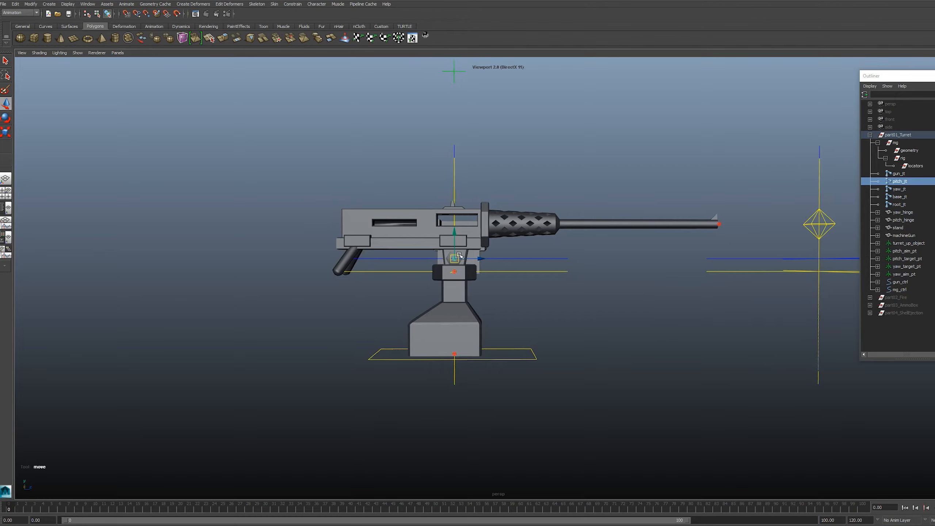
{"action": "left_click_drag", "start_coordinate": [496, 244], "coordinate": [580, 229], "text": "alt"}
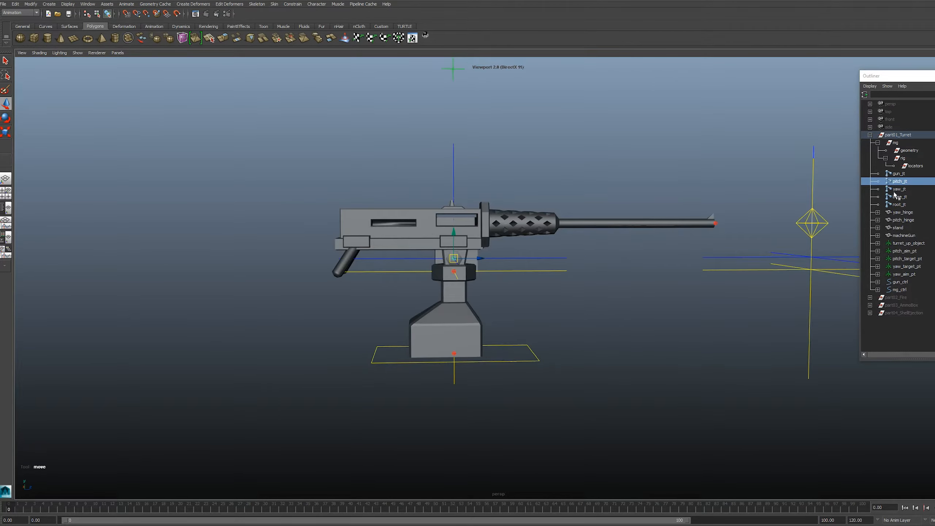
Step: Examine the placement of yaw_jt, base_jt and root_jt in the turret's stand
{"action": "left_click", "coordinate": [895, 191]}
{"action": "left_click_drag", "start_coordinate": [530, 269], "coordinate": [541, 273], "text": "alt"}
{"action": "left_click_drag", "start_coordinate": [464, 274], "coordinate": [566, 270], "text": "alt"}
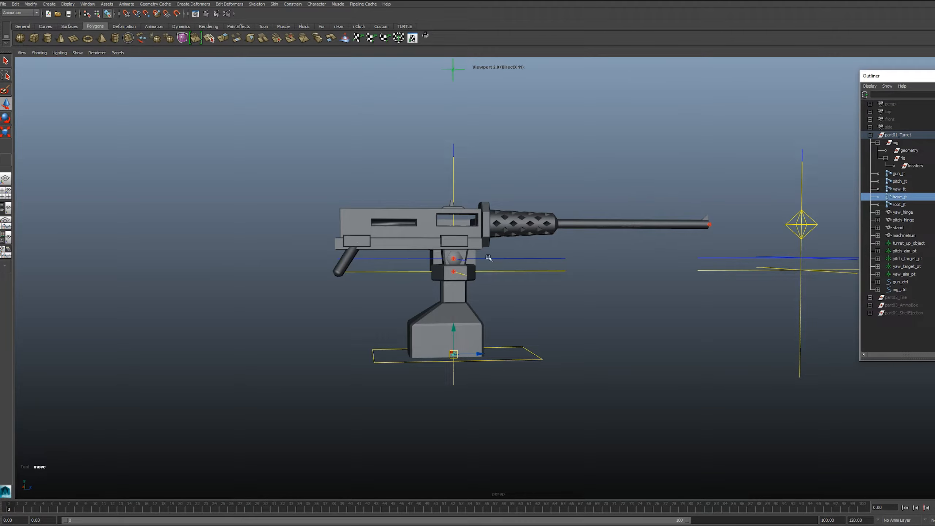
{"action": "left_click", "coordinate": [503, 217]}
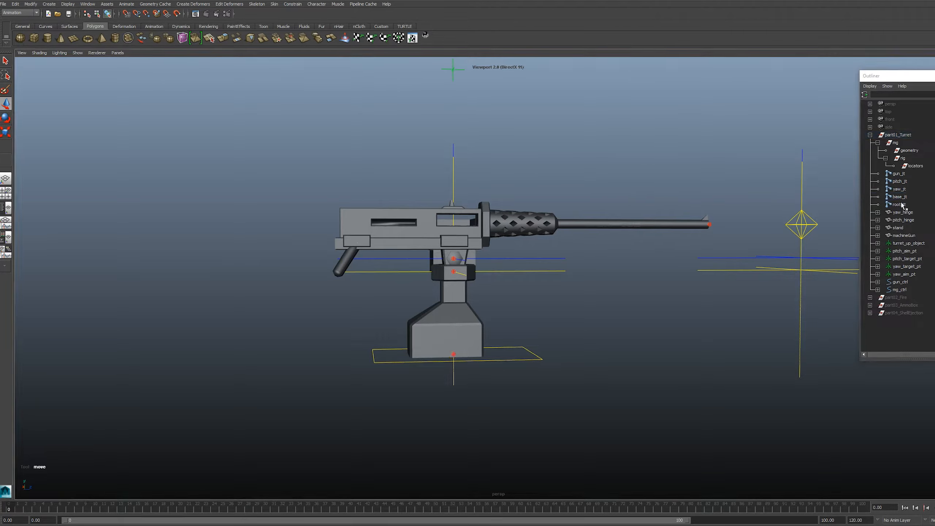
{"action": "left_click", "coordinate": [901, 205]}
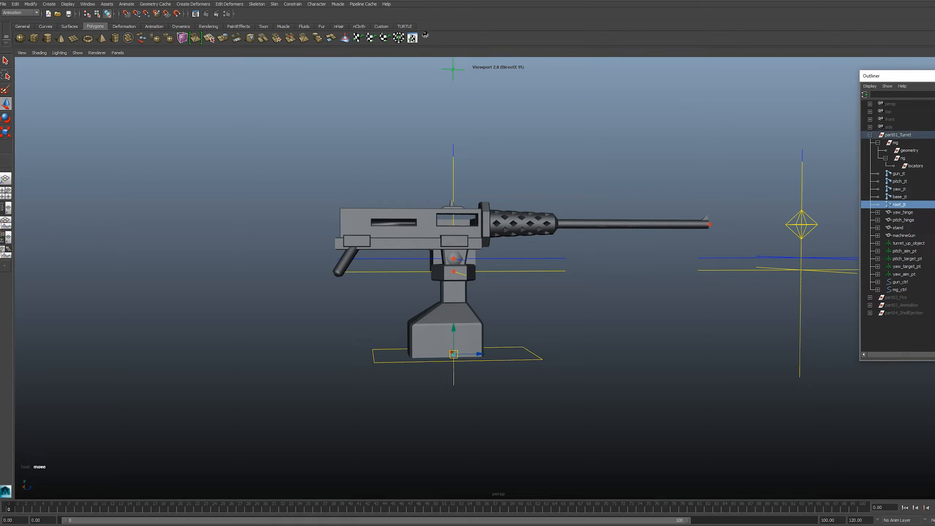
{"action": "left_click", "coordinate": [592, 320]}
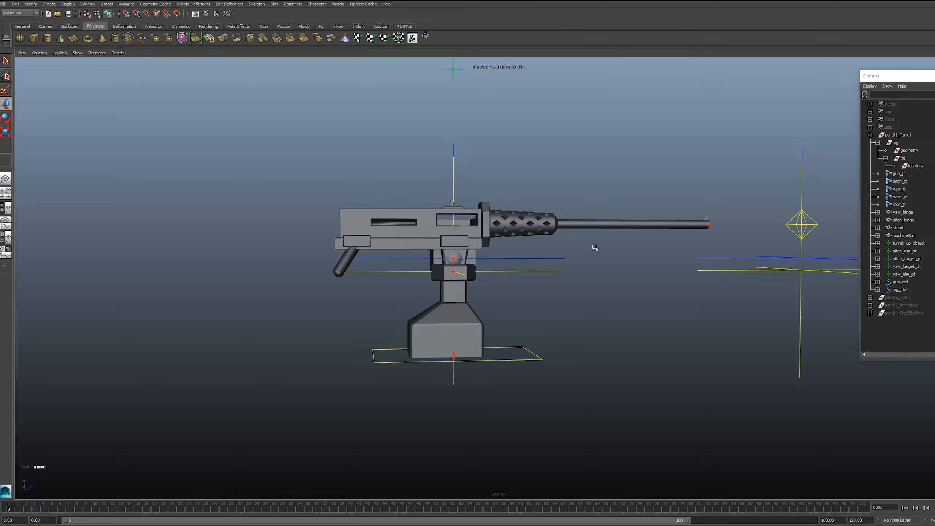
Step: Bind the machineGun mesh to gun_jt with Smooth Bind
{"action": "left_click", "coordinate": [673, 219]}
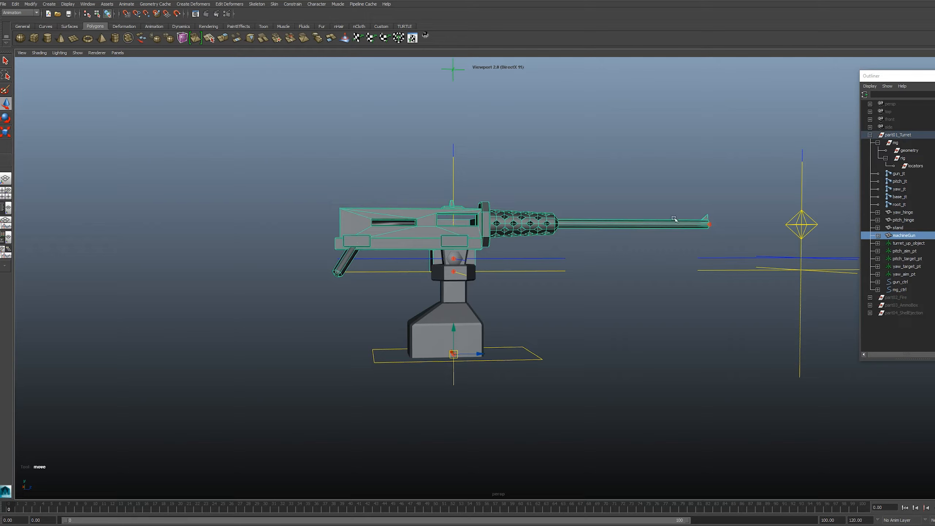
{"action": "left_click", "coordinate": [709, 225], "text": "shift"}
{"action": "key", "text": "g"}
{"action": "left_click", "coordinate": [274, 4]}
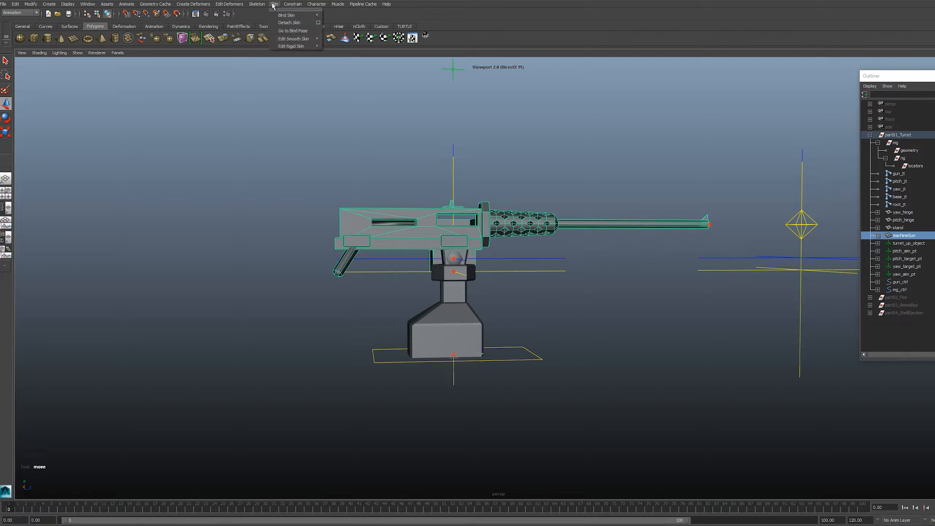
{"action": "mouse_move", "coordinate": [294, 15]}
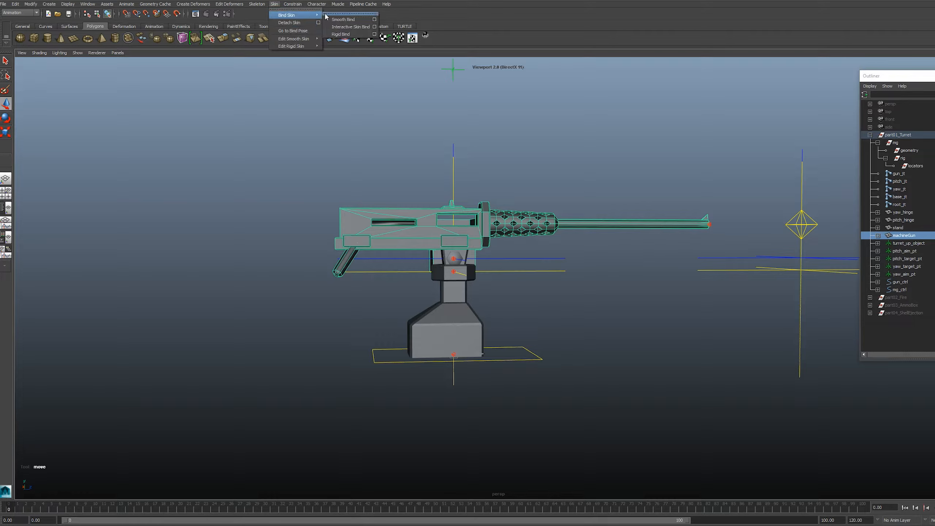
{"action": "left_click", "coordinate": [367, 19]}
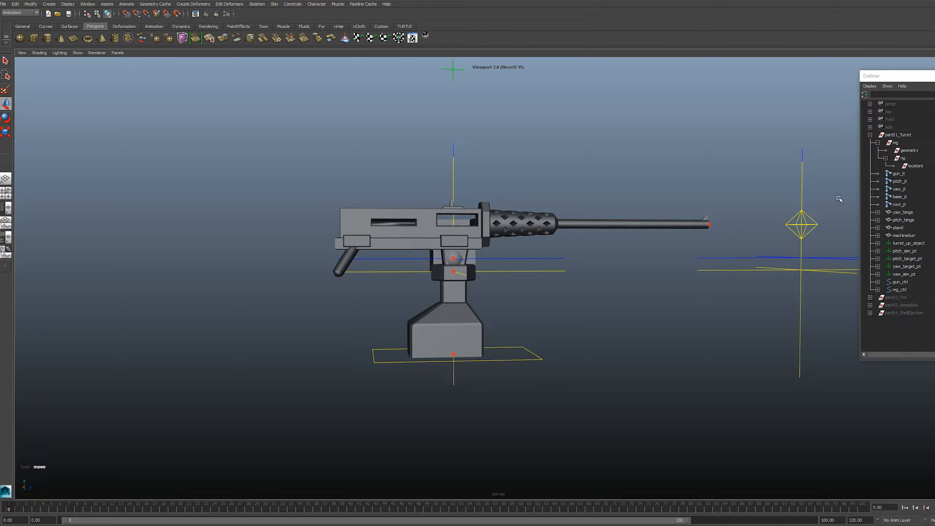
Step: Bind the pitch_hinge mesh to pitch_jt with Smooth Bind
{"action": "scroll", "coordinate": [450, 259], "scroll_direction": "up", "scroll_amount": 3}
{"action": "left_click", "coordinate": [433, 249]}
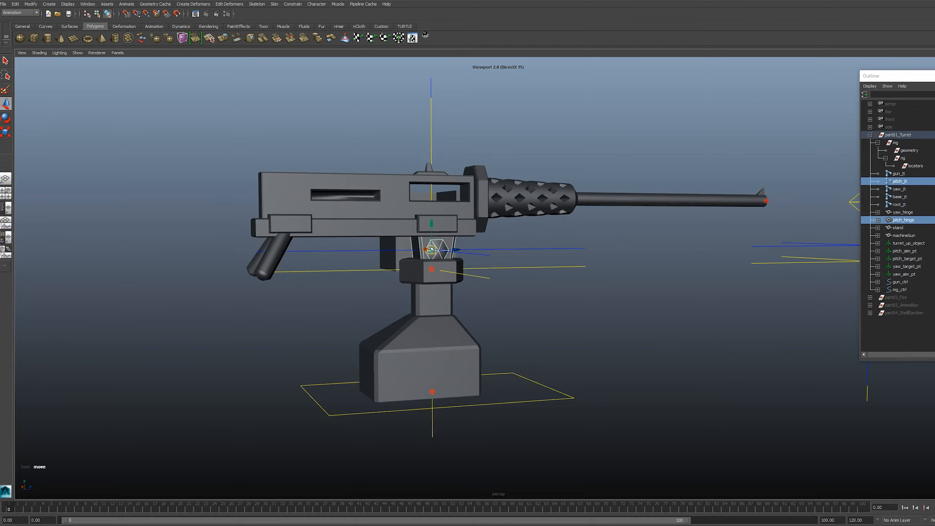
{"action": "key", "text": "g"}
Step: Smooth-bind the yaw_hinge mesh to yaw_jt and the stand mesh to the joint at its foot
{"action": "middle_click_drag", "start_coordinate": [430, 270], "coordinate": [484, 257], "text": "alt"}
{"action": "left_click", "coordinate": [485, 257]}
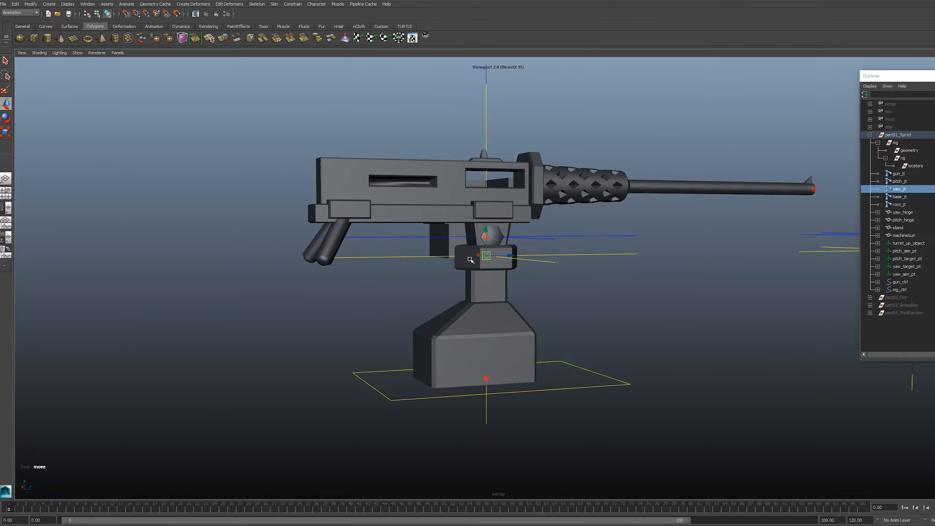
{"action": "left_click", "coordinate": [468, 263]}
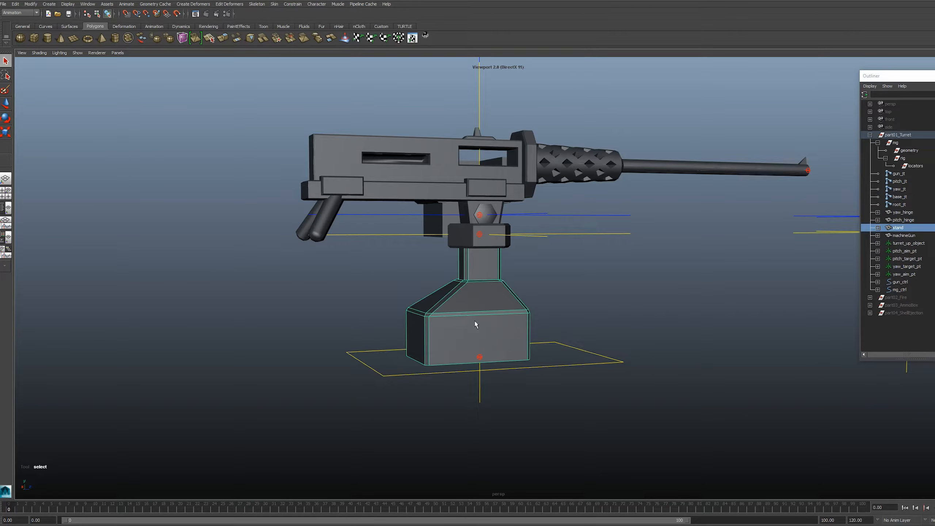
{"action": "left_click", "coordinate": [479, 357], "text": "shift"}
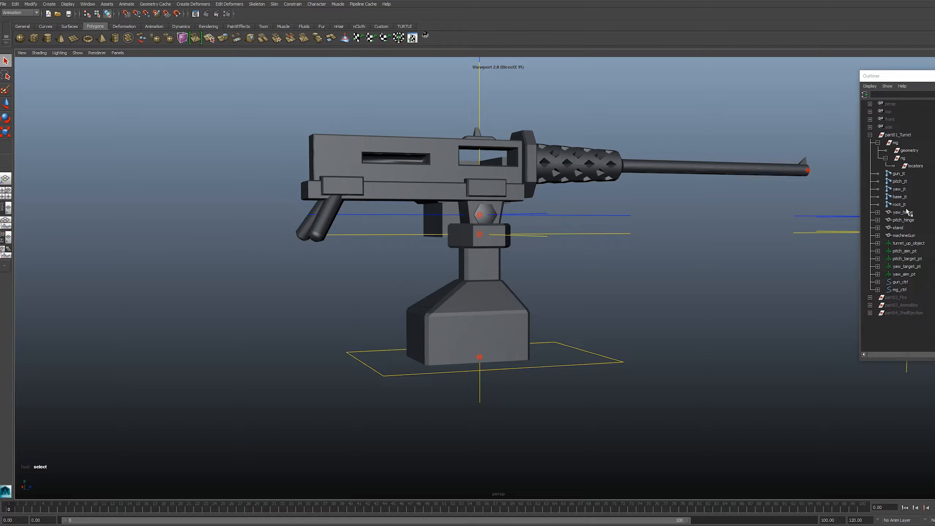
Step: Move the yaw_hinge, pitch_hinge, stand and machineGun meshes into the geometry group
{"action": "left_click", "coordinate": [907, 212]}
{"action": "left_click", "coordinate": [902, 236], "text": "shift"}
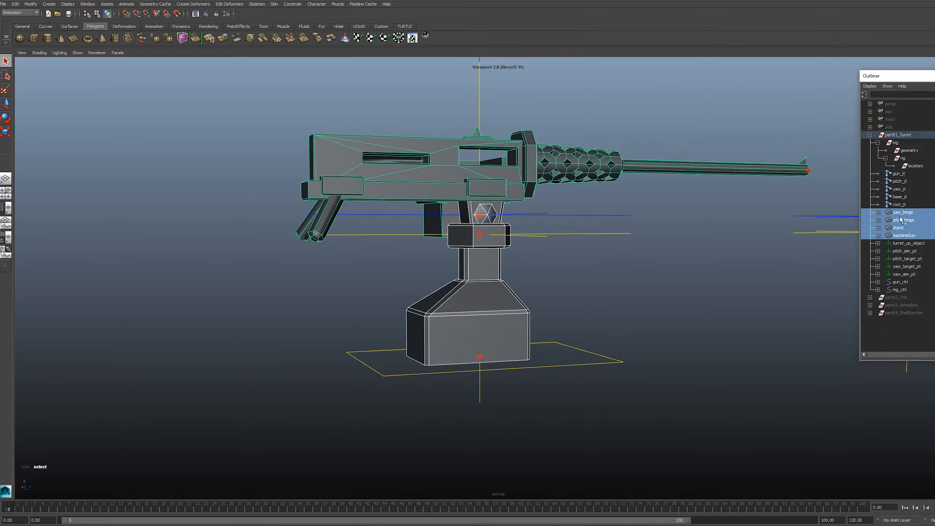
{"action": "middle_click_drag", "start_coordinate": [897, 215], "coordinate": [916, 151]}
Step: Parent the joints into one chain, root_jt > base_jt > yaw_jt > pitch_jt > gun_jt, and expand its hierarchy
{"action": "left_click", "coordinate": [898, 173]}
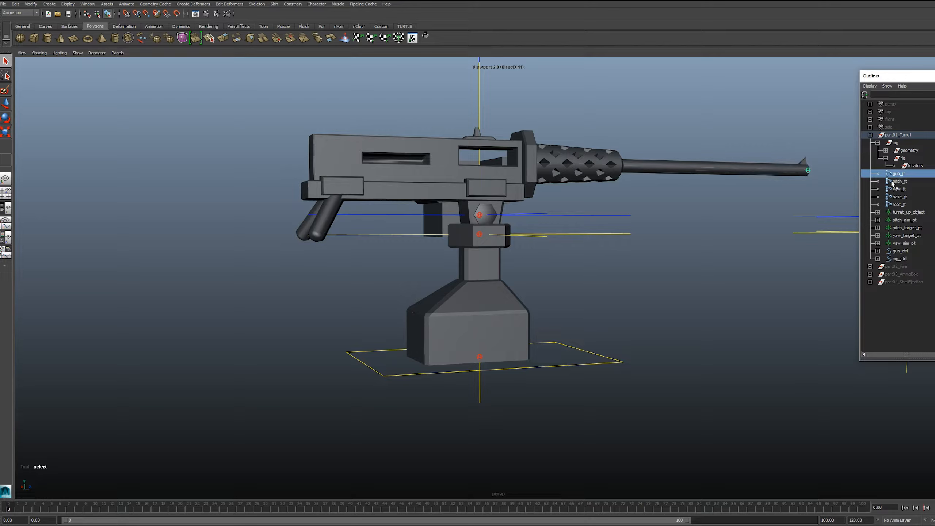
{"action": "middle_click_drag", "start_coordinate": [890, 175], "coordinate": [898, 181]}
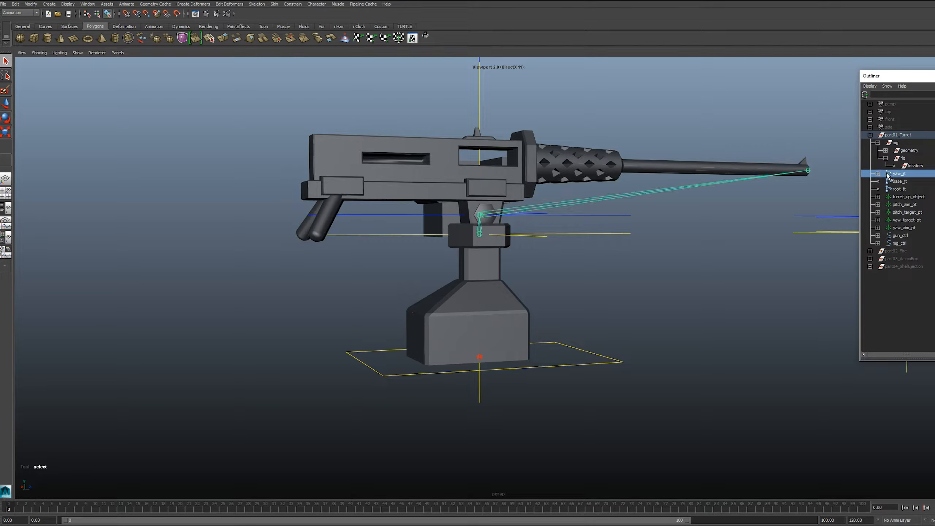
{"action": "middle_click_drag", "start_coordinate": [888, 176], "coordinate": [899, 181]}
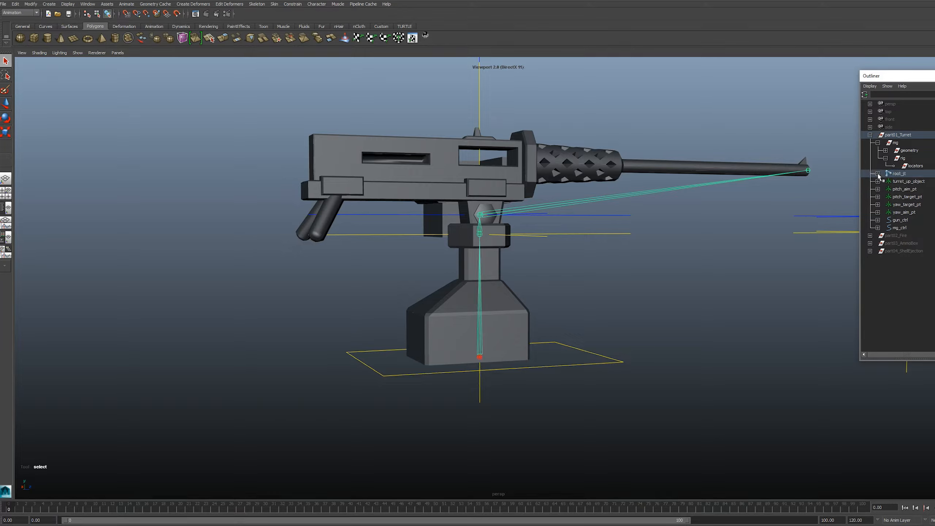
{"action": "left_click", "coordinate": [886, 181]}
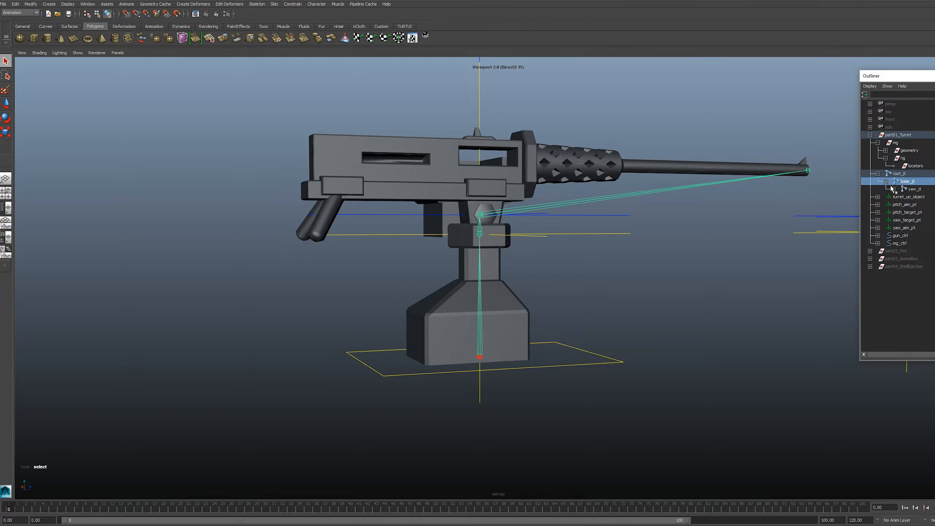
{"action": "left_click", "coordinate": [893, 189]}
{"action": "left_click", "coordinate": [900, 196]}
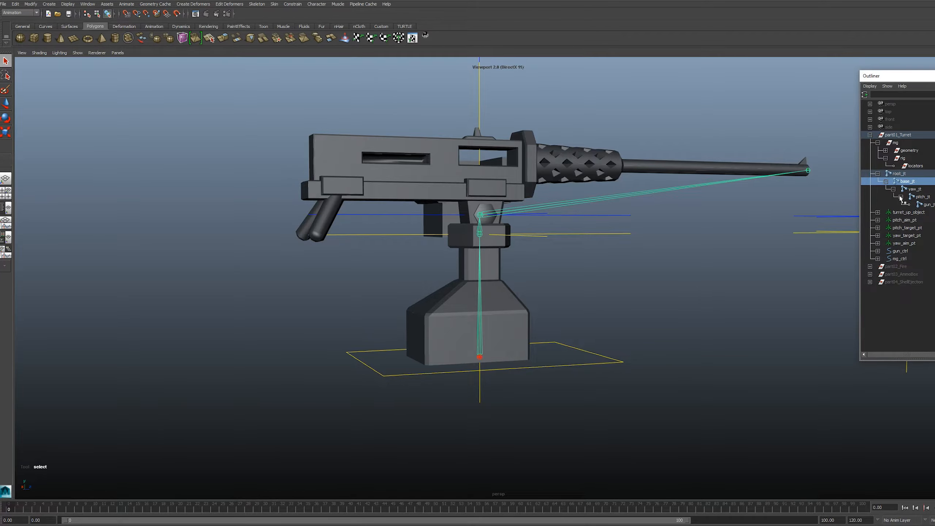
Step: Select the pitch_aim_pt and yaw_aim_pt locators and examine their placement at the turret's hinges
{"action": "mouse_move", "coordinate": [749, 215]}
{"action": "left_mouse_down", "text": "alt"}
{"action": "mouse_move", "coordinate": [687, 233]}
{"action": "mouse_move", "coordinate": [750, 224]}
{"action": "left_mouse_up", "text": "alt"}
{"action": "middle_click_drag", "start_coordinate": [750, 223], "coordinate": [574, 250], "text": "alt"}
{"action": "right_click_drag", "start_coordinate": [574, 250], "coordinate": [555, 242], "text": "alt"}
{"action": "left_click_drag", "start_coordinate": [556, 245], "coordinate": [421, 180], "text": "alt"}
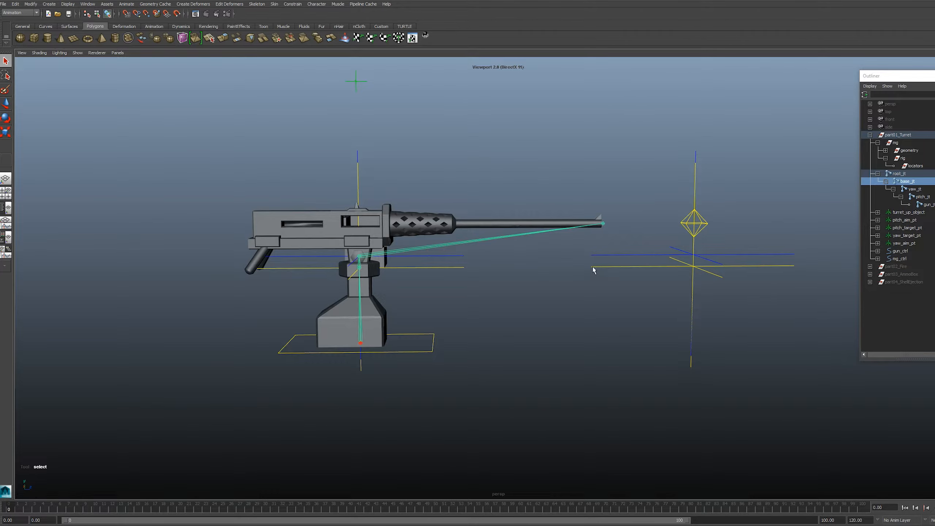
{"action": "left_click_drag", "start_coordinate": [593, 270], "coordinate": [449, 221], "text": "alt"}
{"action": "left_click", "coordinate": [519, 324]}
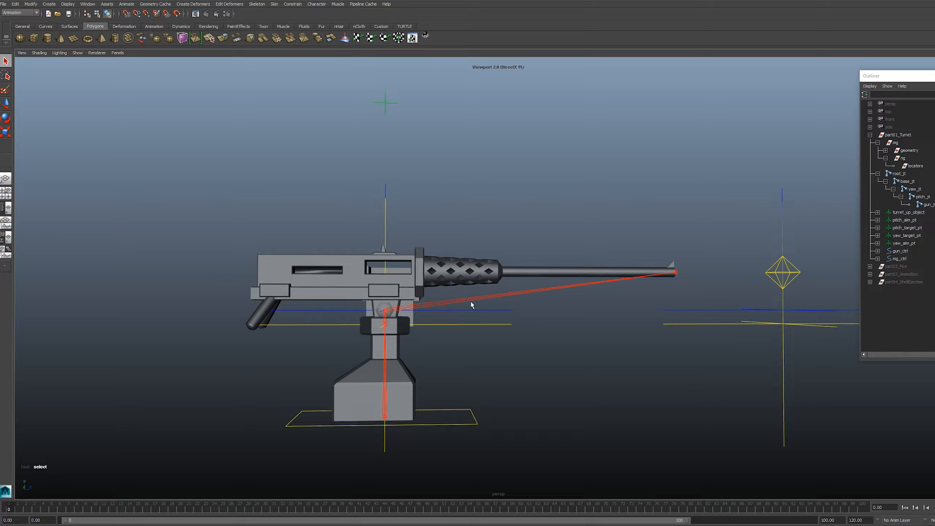
{"action": "left_click", "coordinate": [480, 311]}
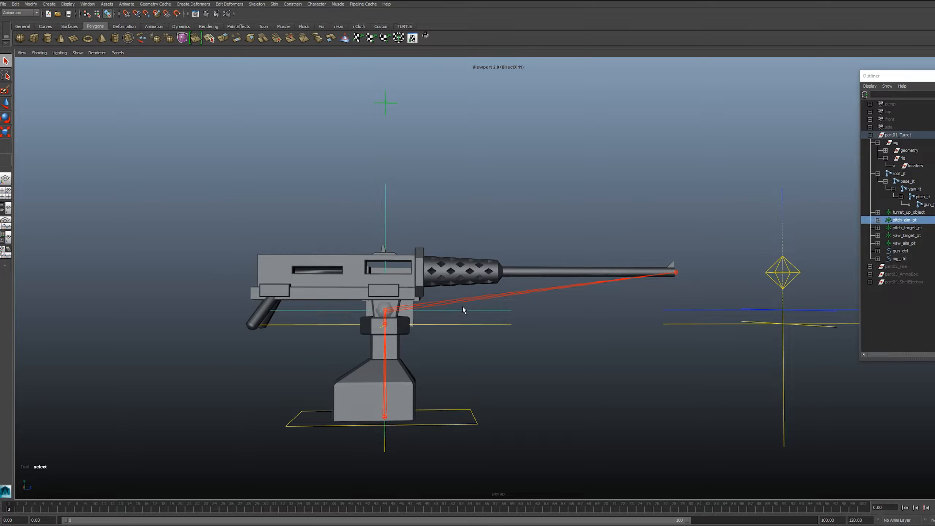
{"action": "left_click", "coordinate": [460, 325]}
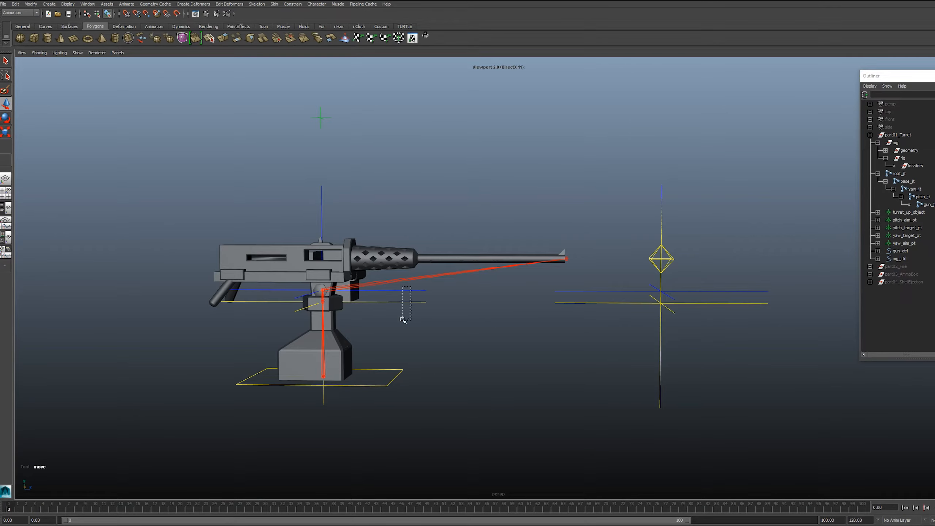
{"action": "left_click_drag", "start_coordinate": [403, 309], "coordinate": [401, 297]}
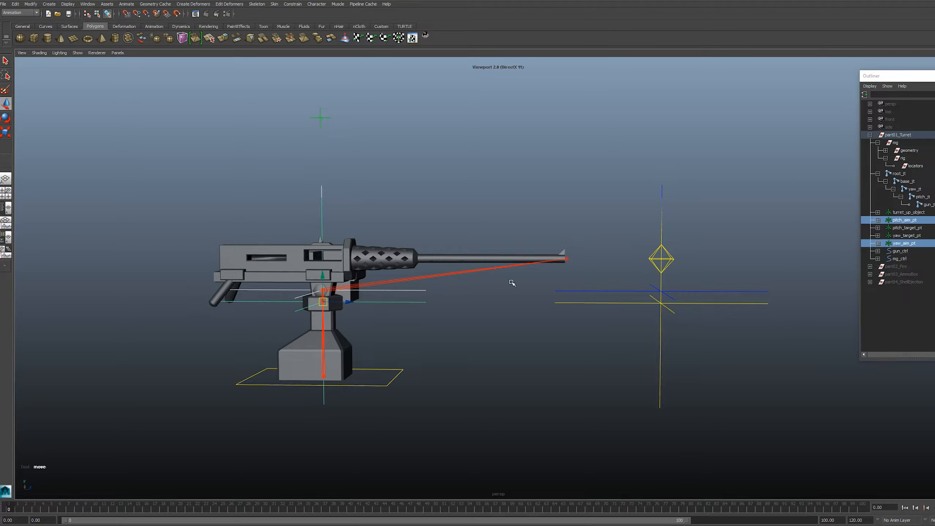
Step: Examine the pitch_target_pt and yaw_target_pt locators and the gun_ctrl curve in front of the barrel
{"action": "left_click_drag", "start_coordinate": [565, 279], "coordinate": [607, 312]}
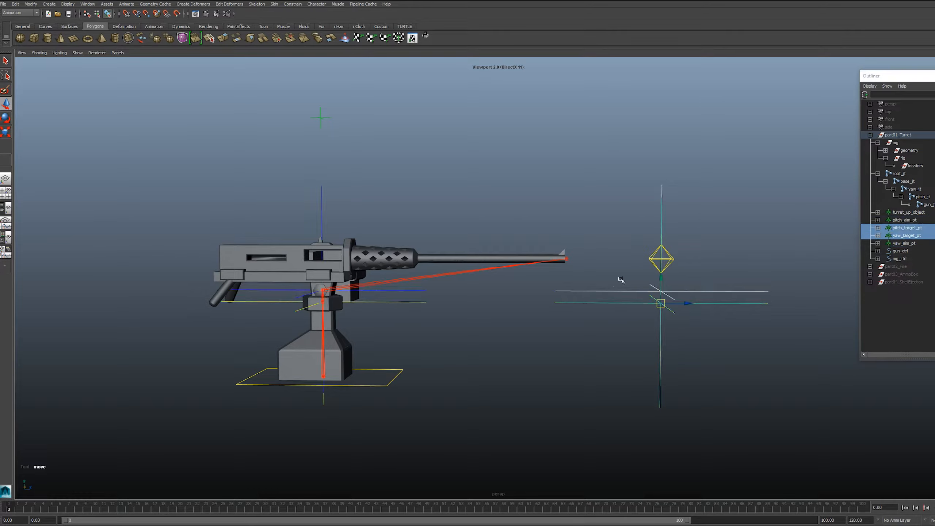
{"action": "left_click", "coordinate": [597, 275]}
{"action": "left_click_drag", "start_coordinate": [594, 279], "coordinate": [652, 287]}
{"action": "left_click", "coordinate": [669, 252]}
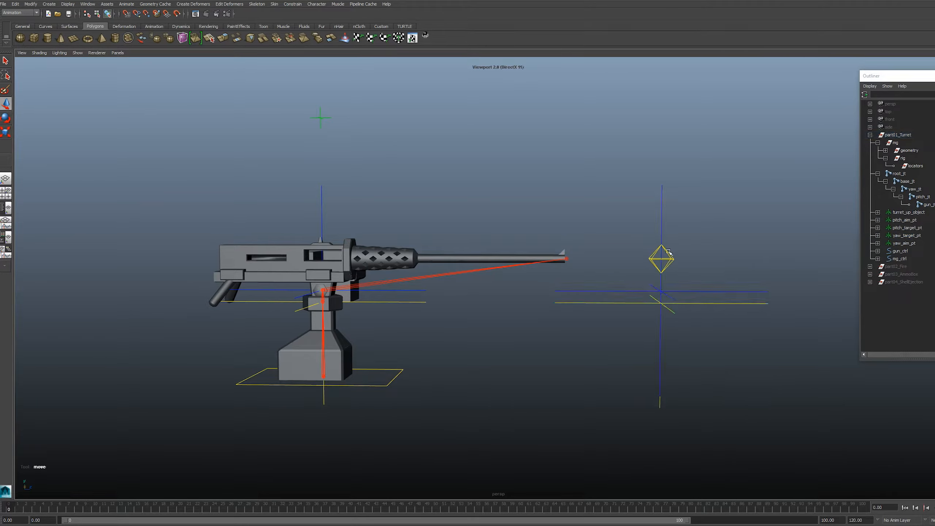
{"action": "left_click", "coordinate": [667, 263]}
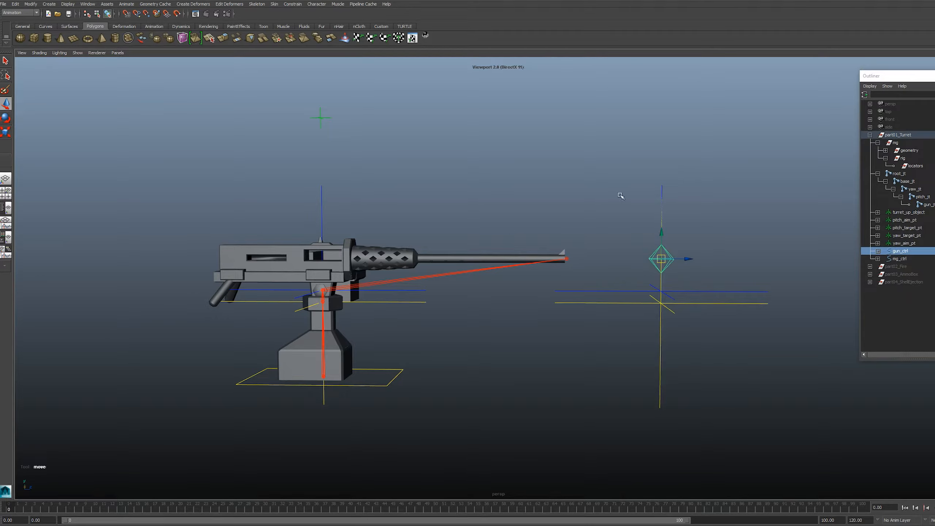
{"action": "left_click", "coordinate": [626, 221]}
{"action": "left_click_drag", "start_coordinate": [626, 220], "coordinate": [658, 266]}
Step: Display gun_ctrl's channels and examine its custom Fire attribute
{"action": "key", "text": "ctrl+a"}
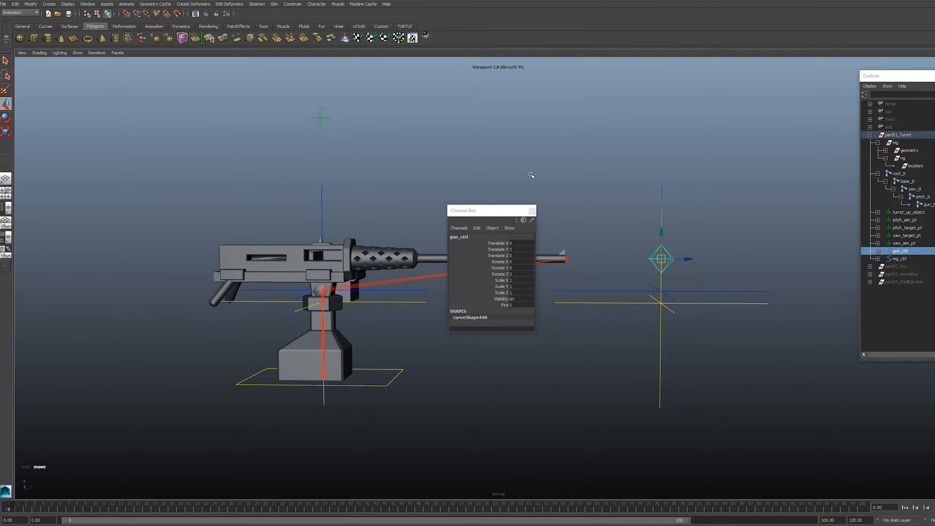
{"action": "left_click", "coordinate": [504, 305]}
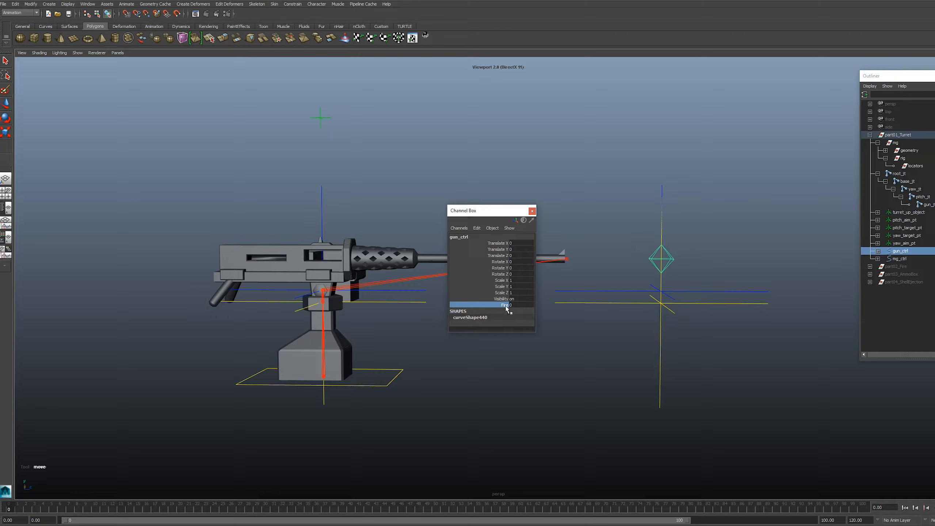
{"action": "left_click", "coordinate": [667, 268]}
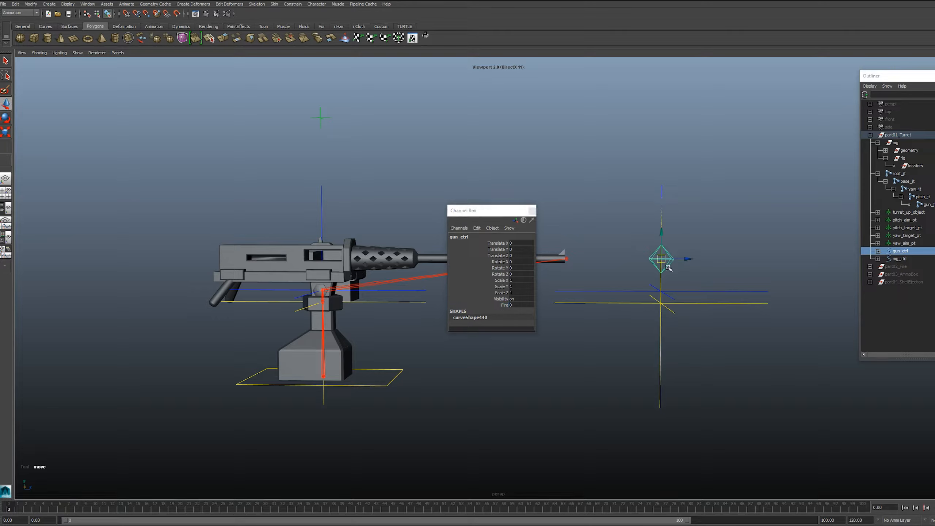
Step: Look at the Add Attribute options for gun_ctrl without adding anything, and dismiss the channel display
{"action": "left_click", "coordinate": [30, 4]}
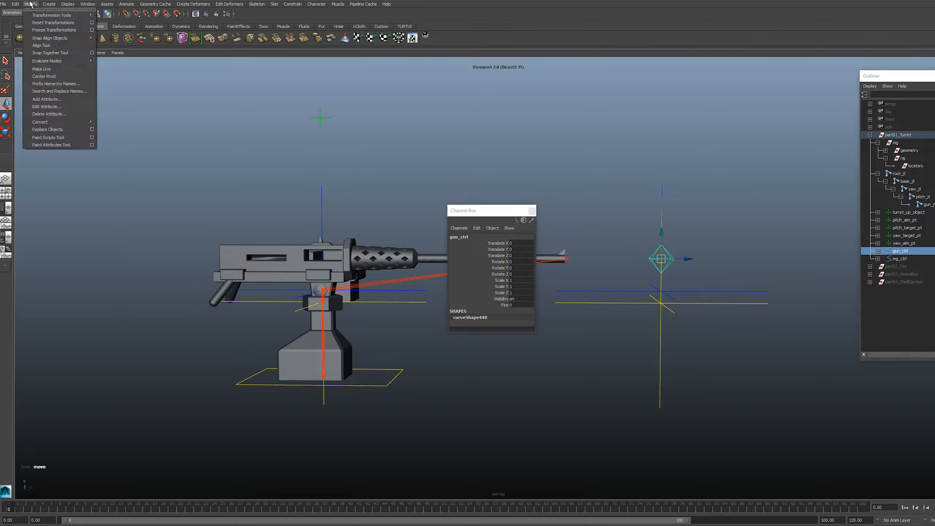
{"action": "left_click", "coordinate": [46, 99]}
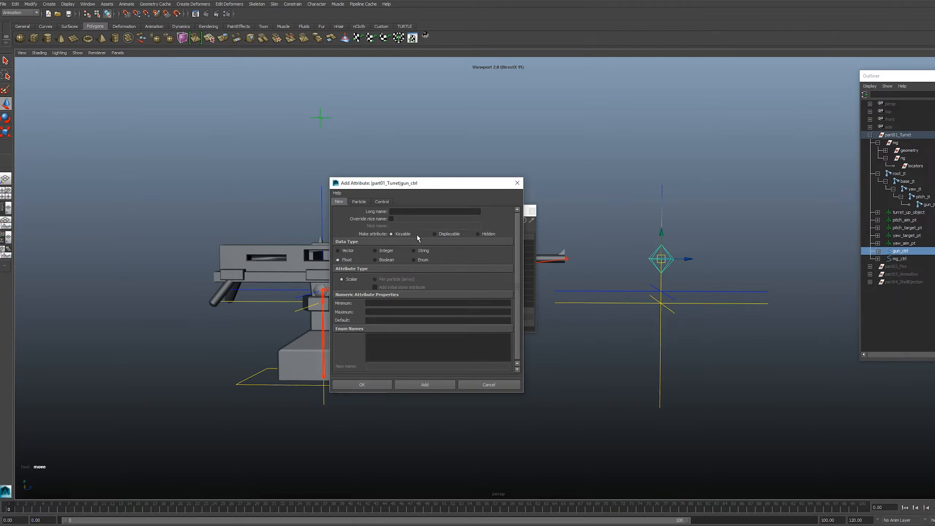
{"action": "left_click", "coordinate": [489, 385]}
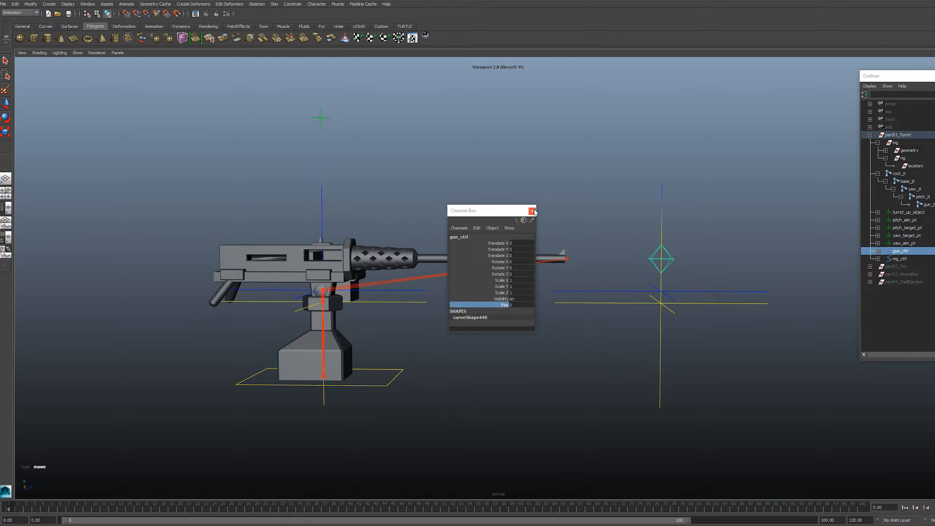
{"action": "left_click", "coordinate": [532, 211]}
Step: Examine the two target locators and the placement of turret_up_object above the gun
{"action": "left_click_drag", "start_coordinate": [607, 281], "coordinate": [642, 325]}
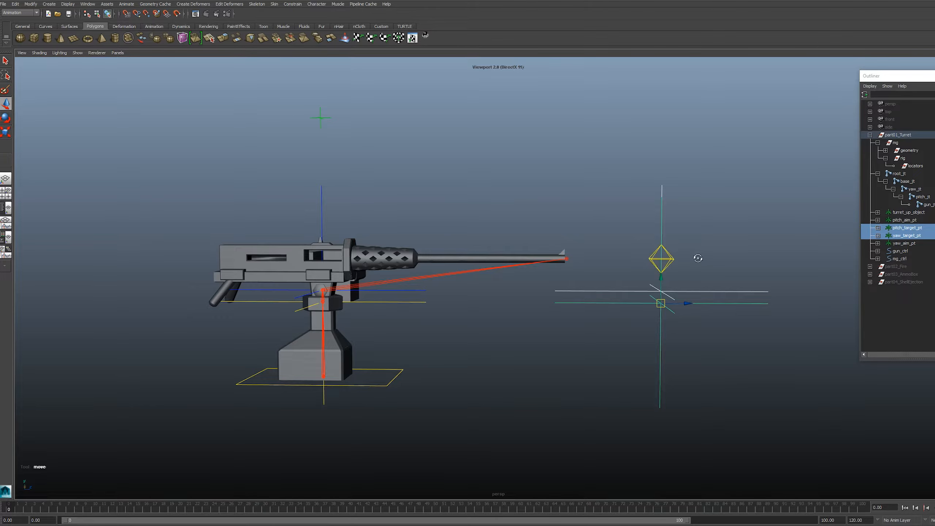
{"action": "left_click_drag", "start_coordinate": [698, 258], "coordinate": [578, 208], "text": "alt"}
{"action": "left_click", "coordinate": [577, 185]}
{"action": "middle_click_drag", "start_coordinate": [498, 183], "coordinate": [487, 214], "text": "alt"}
{"action": "left_click_drag", "start_coordinate": [301, 111], "coordinate": [351, 149]}
{"action": "middle_click_drag", "start_coordinate": [403, 144], "coordinate": [405, 159], "text": "alt"}
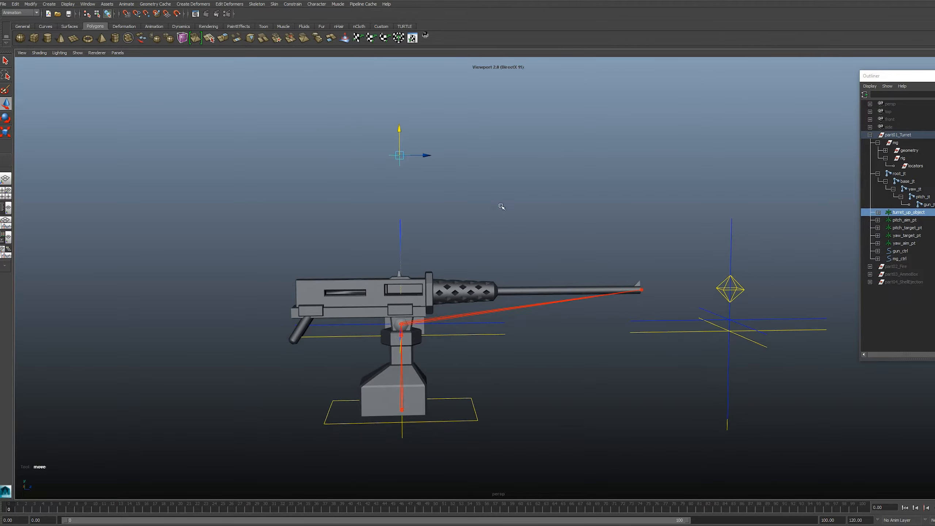
{"action": "middle_click_drag", "start_coordinate": [544, 207], "coordinate": [504, 204], "text": "alt"}
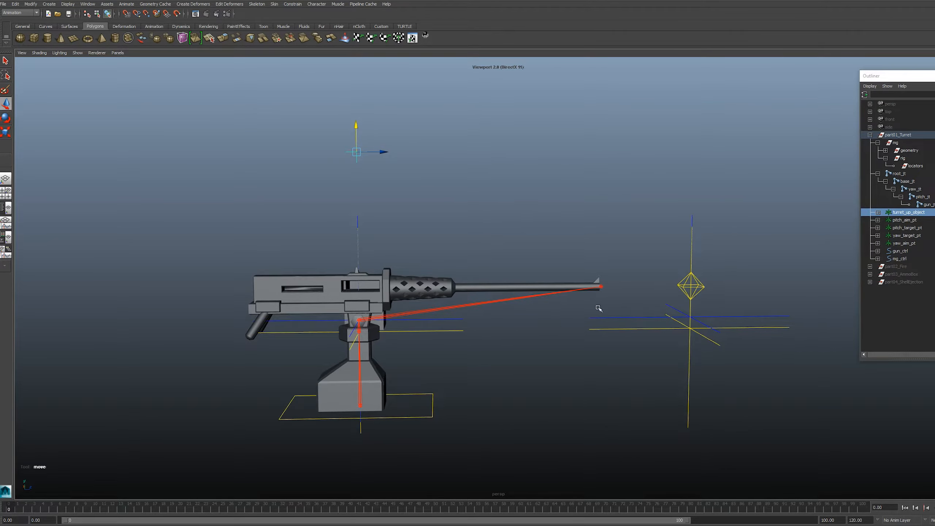
{"action": "left_click", "coordinate": [537, 184]}
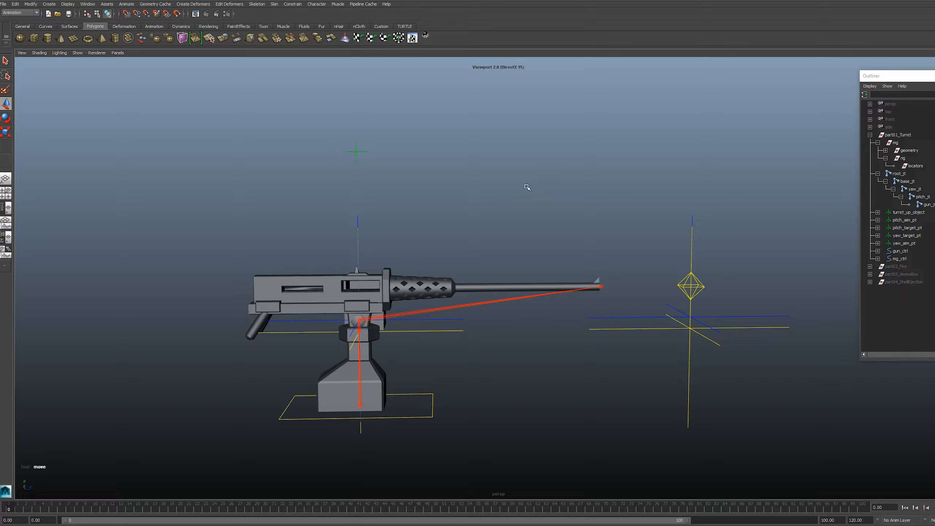
Step: Configure the Aim Constraint with aim vector 0, 0, 1, up vector 0, 1, 0 and turret_up_object as the world up object
{"action": "left_click", "coordinate": [292, 4]}
{"action": "left_click", "coordinate": [346, 24]}
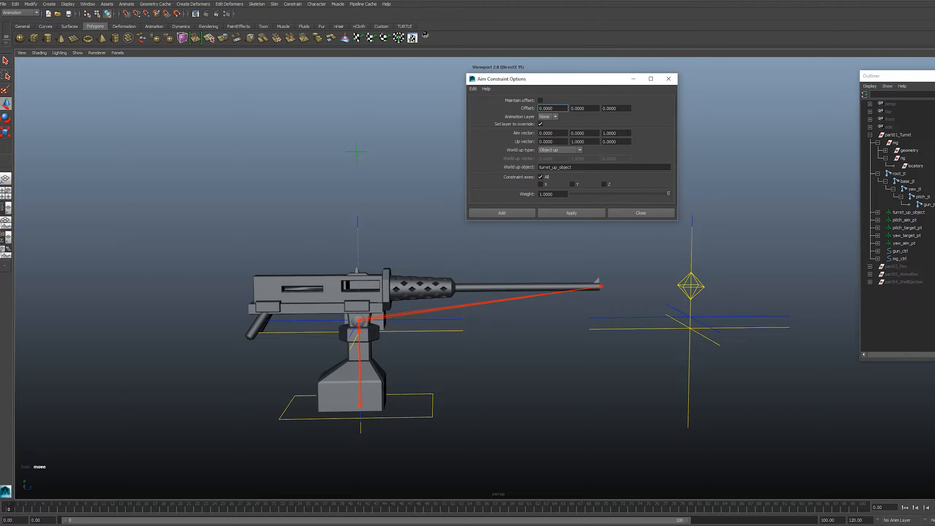
{"action": "double_click", "coordinate": [609, 133]}
{"action": "double_click", "coordinate": [553, 168]}
{"action": "double_click", "coordinate": [906, 213]}
{"action": "key", "text": "ctrl+c"}
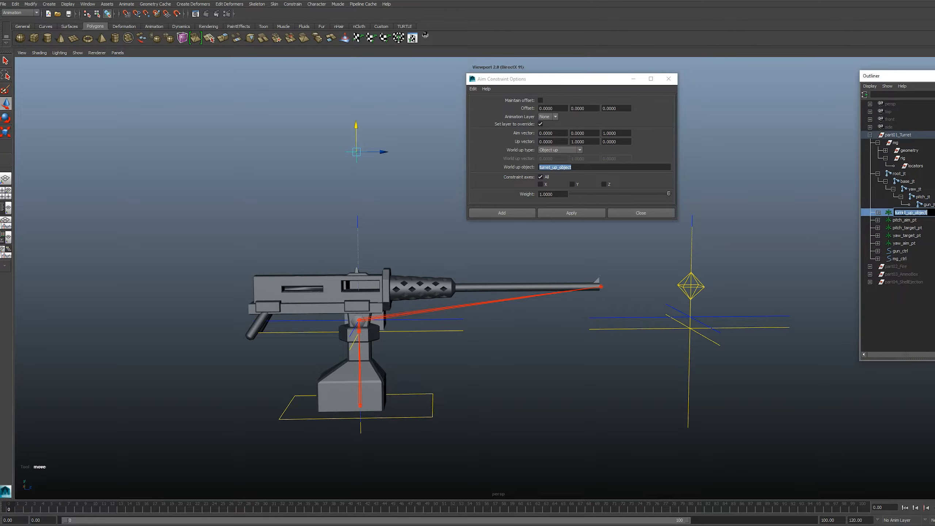
{"action": "double_click", "coordinate": [558, 166]}
{"action": "key", "text": "ctrl+v"}
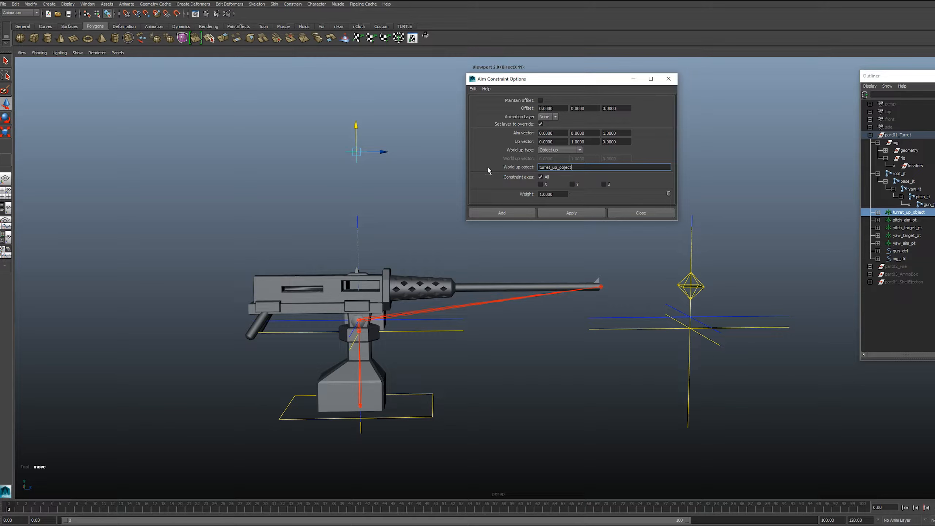
Step: Aim-constrain pitch_aim_pt to pitch_target_pt
{"action": "left_click", "coordinate": [619, 317]}
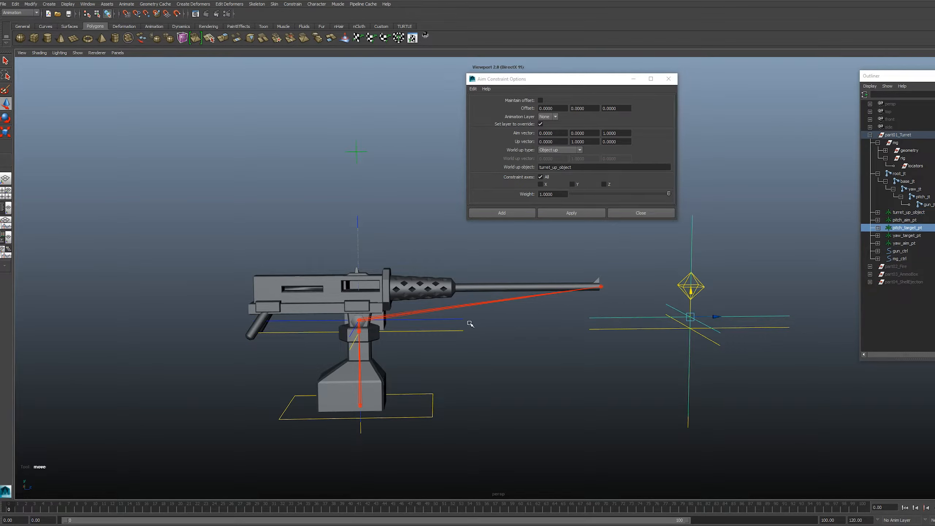
{"action": "left_click", "coordinate": [446, 330], "text": "shift"}
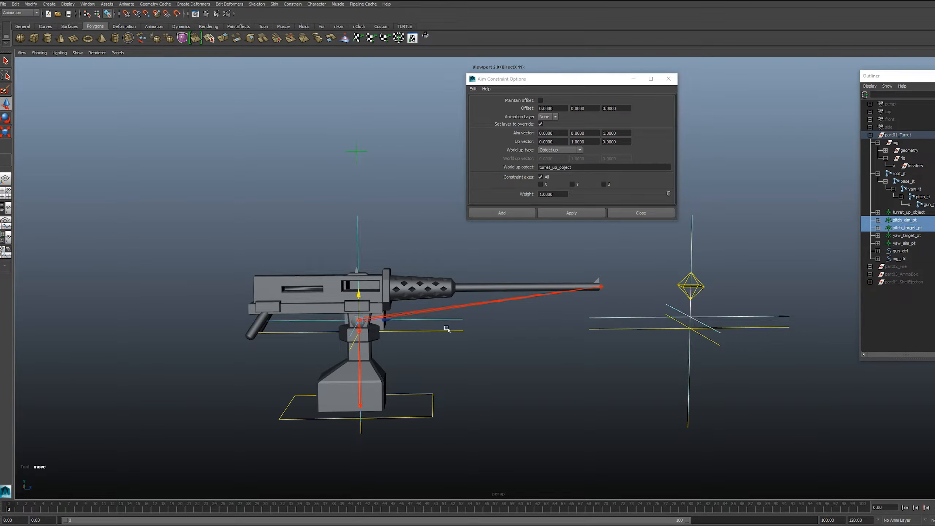
{"action": "left_click", "coordinate": [573, 212]}
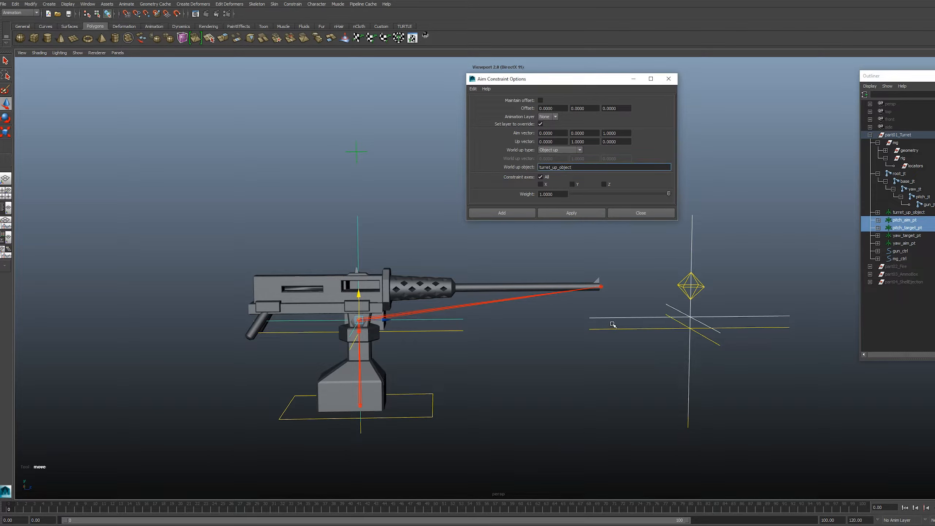
Step: Aim-constrain yaw_aim_pt to yaw_target_pt with the same aim, up-vector and world up object settings
{"action": "left_click_drag", "start_coordinate": [612, 324], "coordinate": [619, 349]}
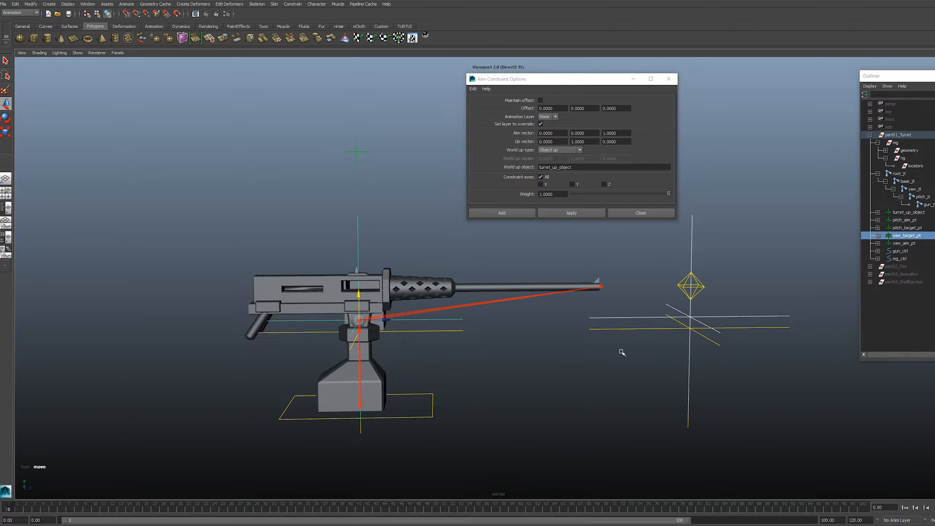
{"action": "left_click", "coordinate": [444, 328], "text": "shift"}
{"action": "left_click", "coordinate": [571, 213]}
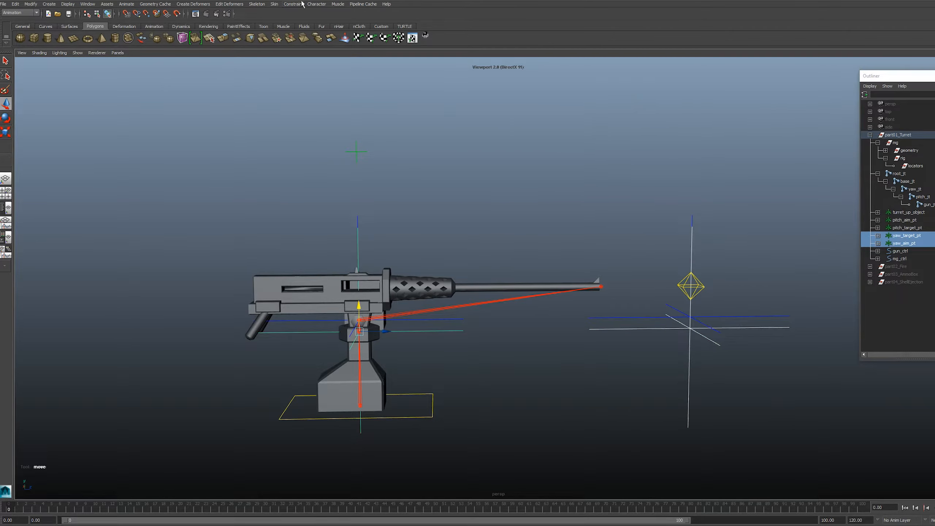
Step: Point-constrain pitch_target_pt to gun_ctrl on all axes with Maintain Offset on
{"action": "left_click", "coordinate": [301, 5]}
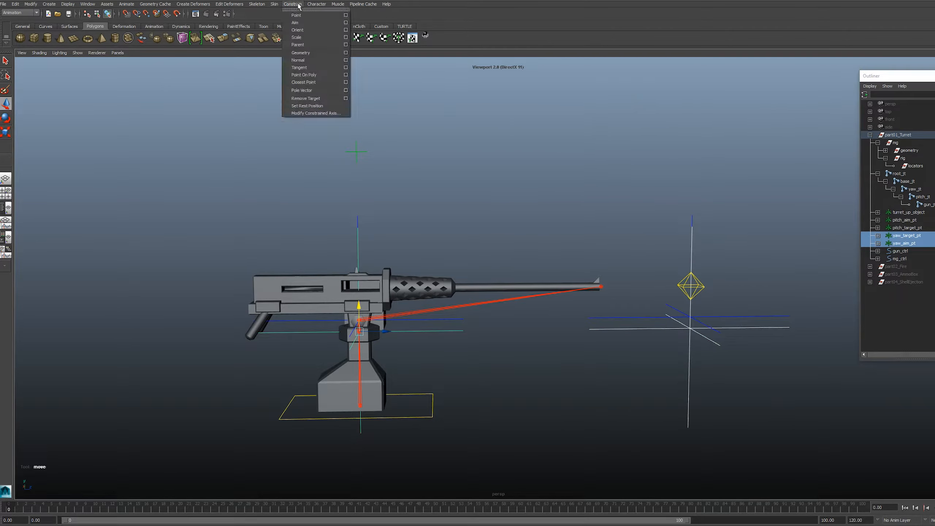
{"action": "left_click", "coordinate": [345, 15]}
{"action": "left_click_drag", "start_coordinate": [721, 301], "coordinate": [733, 330]}
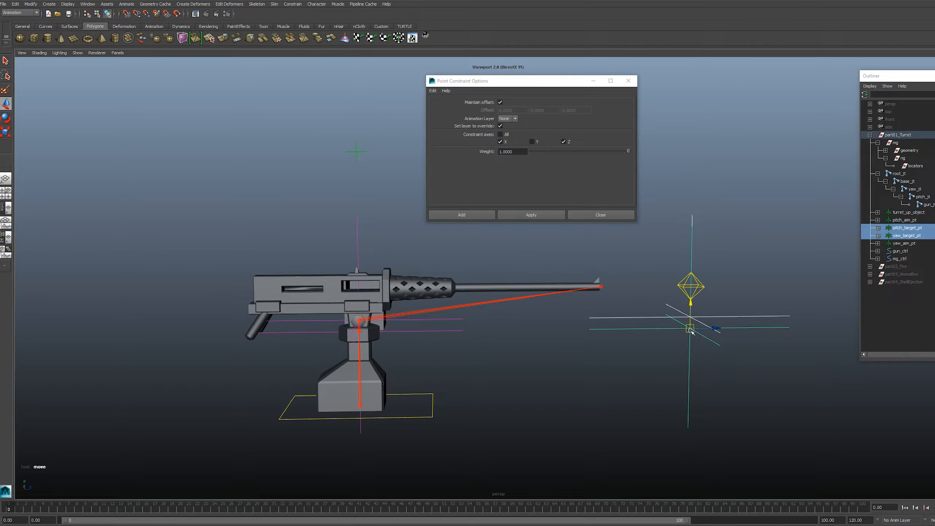
{"action": "left_click", "coordinate": [700, 282]}
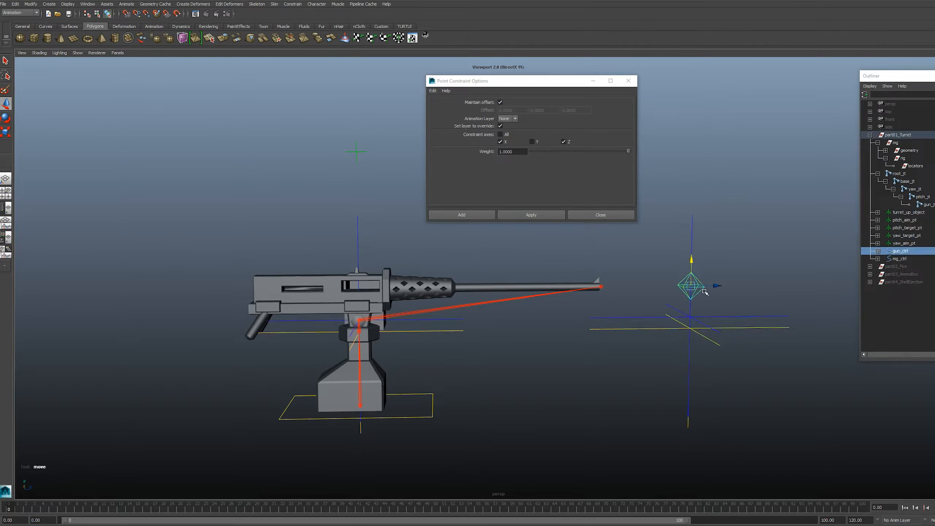
{"action": "left_click", "coordinate": [706, 280]}
{"action": "left_click_drag", "start_coordinate": [709, 273], "coordinate": [702, 294]}
{"action": "left_click", "coordinate": [726, 317], "text": "shift"}
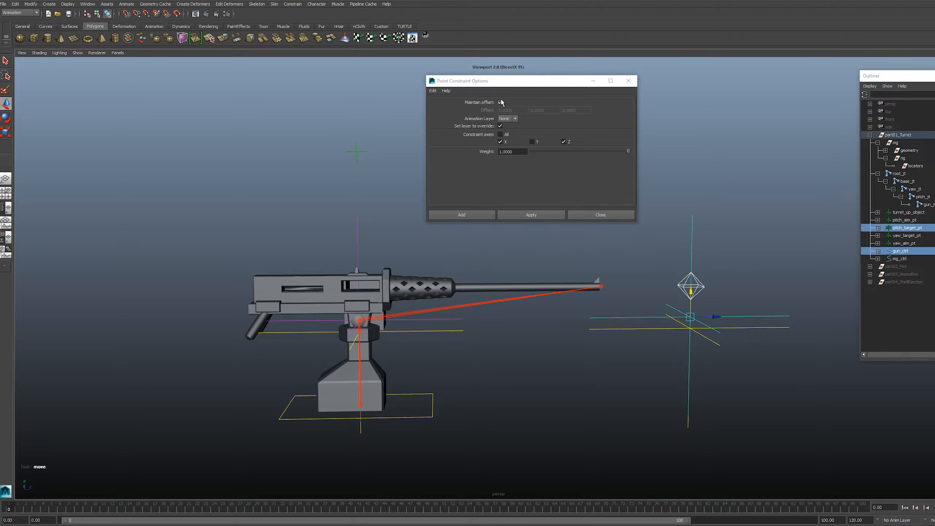
{"action": "left_click", "coordinate": [500, 134]}
{"action": "left_click", "coordinate": [530, 216]}
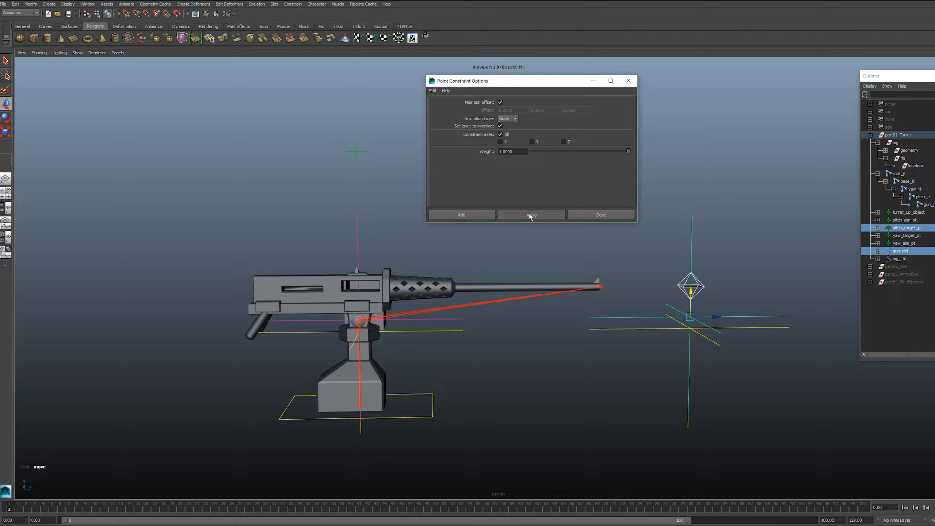
Step: Point-constrain yaw_target_pt to gun_ctrl on the X and Z axes only, keeping Maintain Offset on, and close the options
{"action": "left_click", "coordinate": [732, 324]}
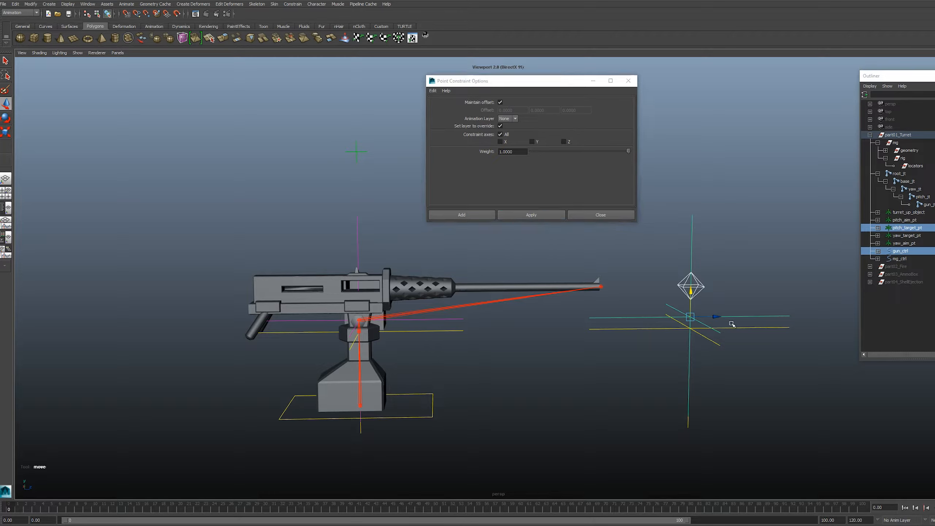
{"action": "left_click", "coordinate": [699, 286]}
{"action": "left_click_drag", "start_coordinate": [726, 322], "coordinate": [738, 344]}
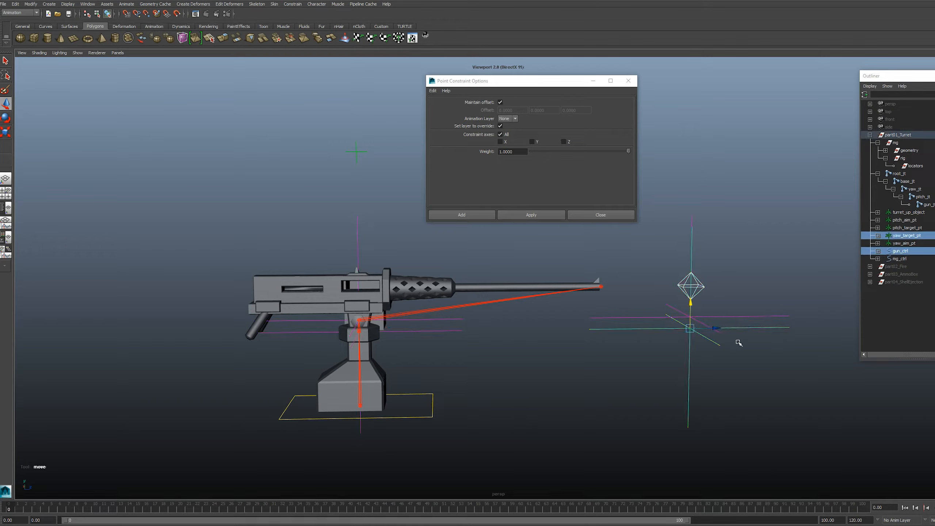
{"action": "left_click", "coordinate": [497, 115]}
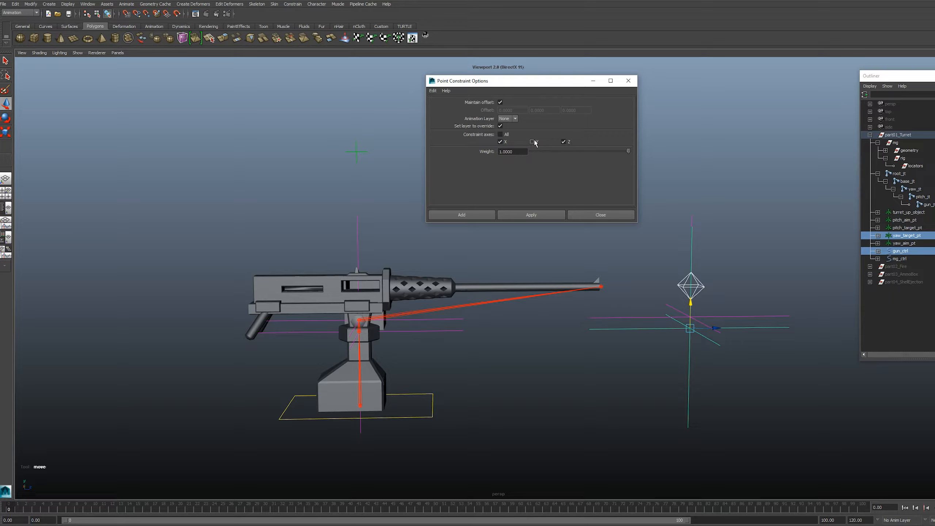
{"action": "left_click", "coordinate": [533, 215]}
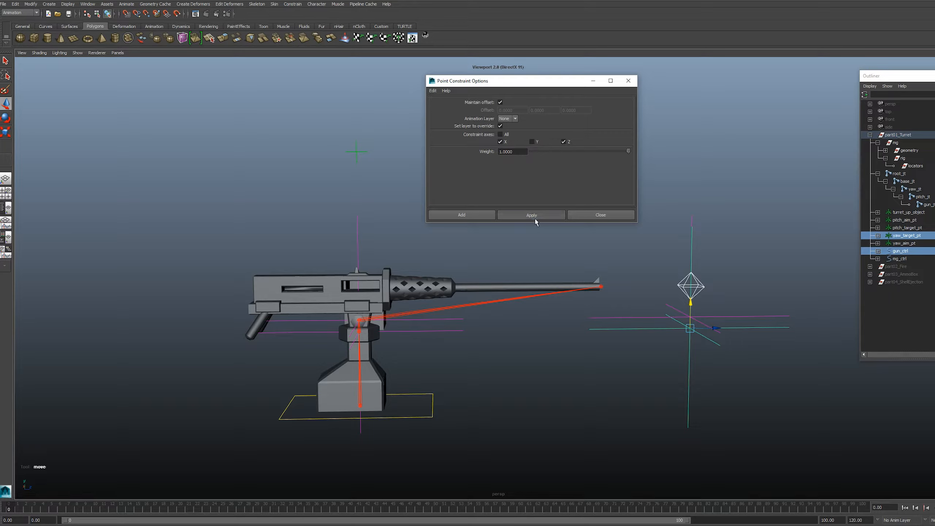
{"action": "left_click", "coordinate": [600, 215]}
Step: Lock the Translate Y channel of yaw_target_pt
{"action": "left_click", "coordinate": [758, 230]}
{"action": "left_click", "coordinate": [735, 319]}
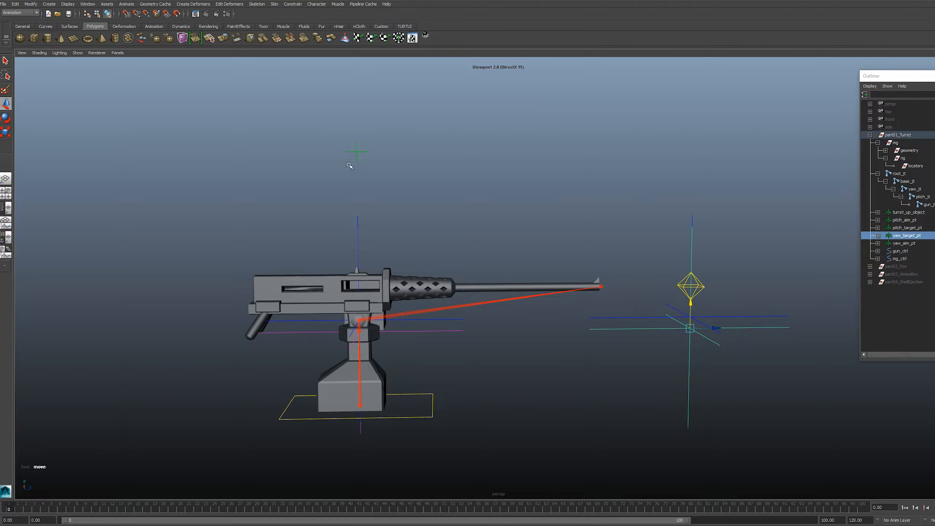
{"action": "key", "text": "ctrl+a"}
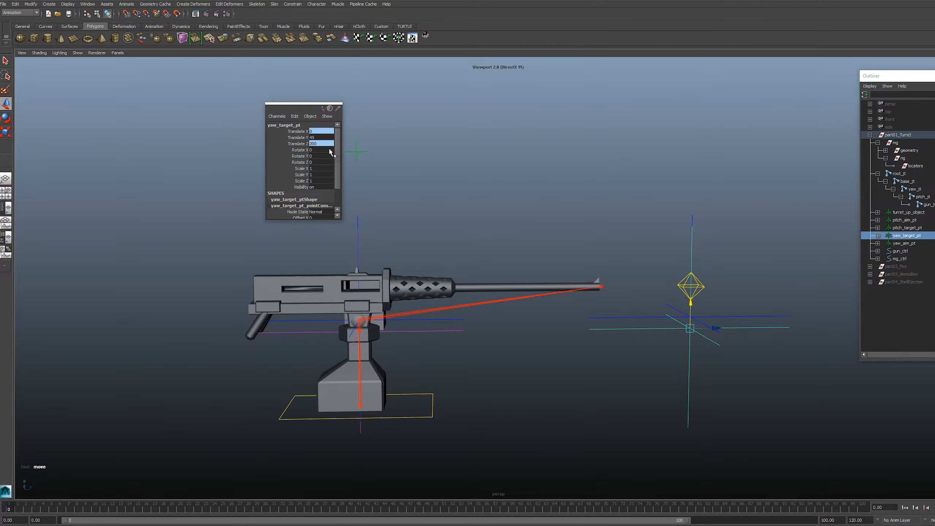
{"action": "right_click", "coordinate": [300, 139]}
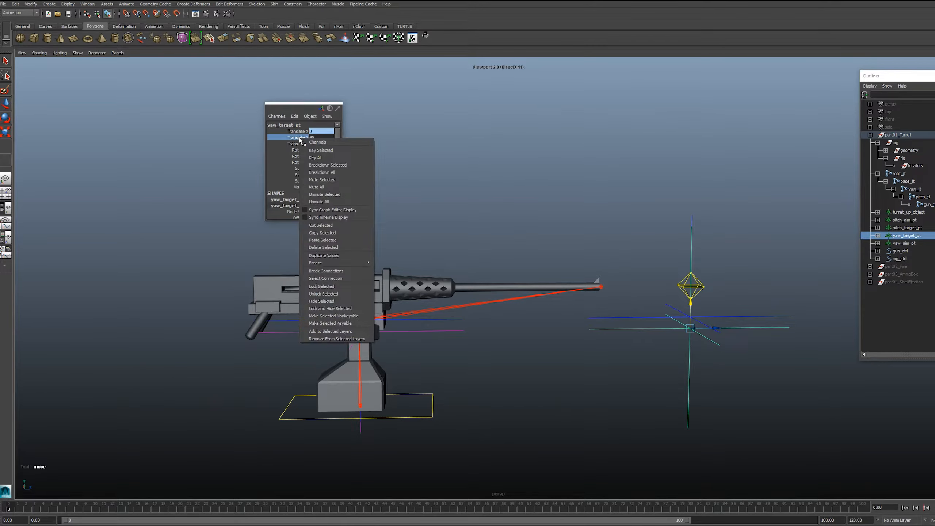
{"action": "left_click", "coordinate": [330, 287]}
{"action": "left_click", "coordinate": [567, 296]}
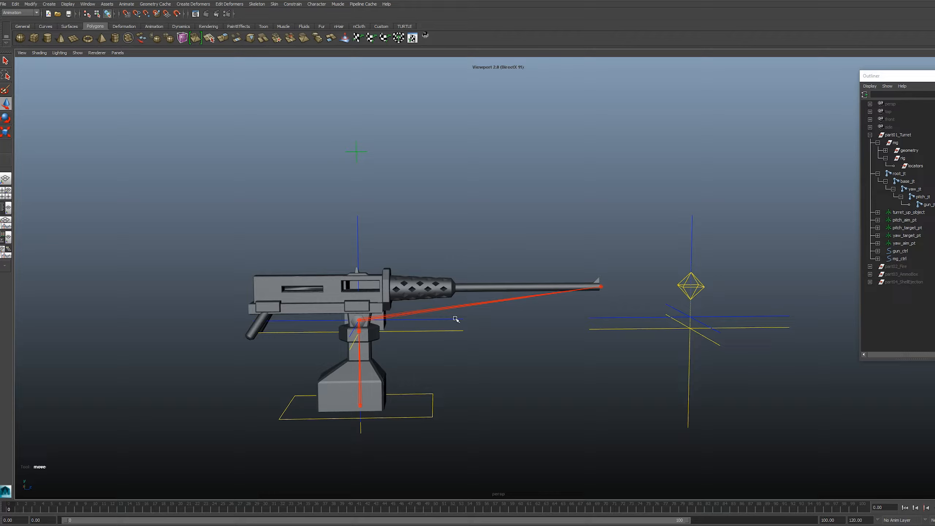
Step: Orient-constrain pitch_jt to pitch_aim_pt on all axes with Maintain Offset off
{"action": "left_click", "coordinate": [294, 5]}
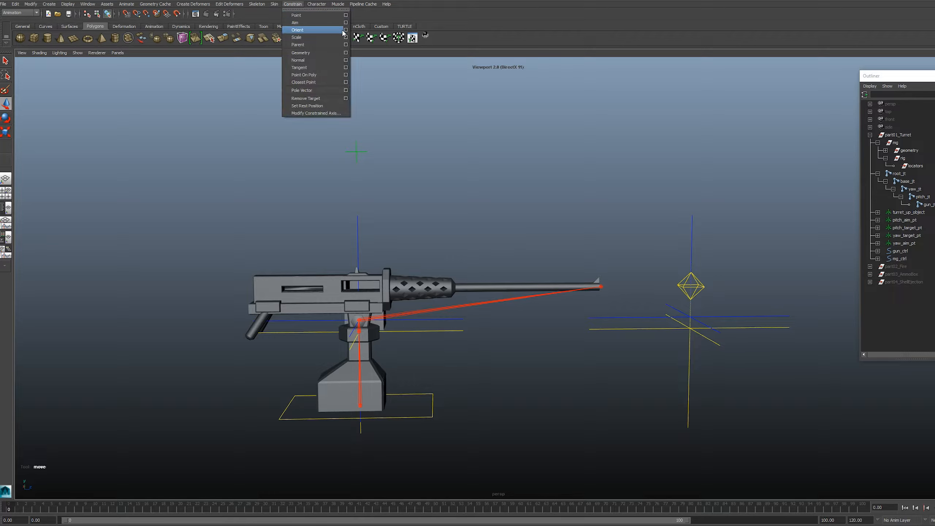
{"action": "left_click", "coordinate": [346, 31]}
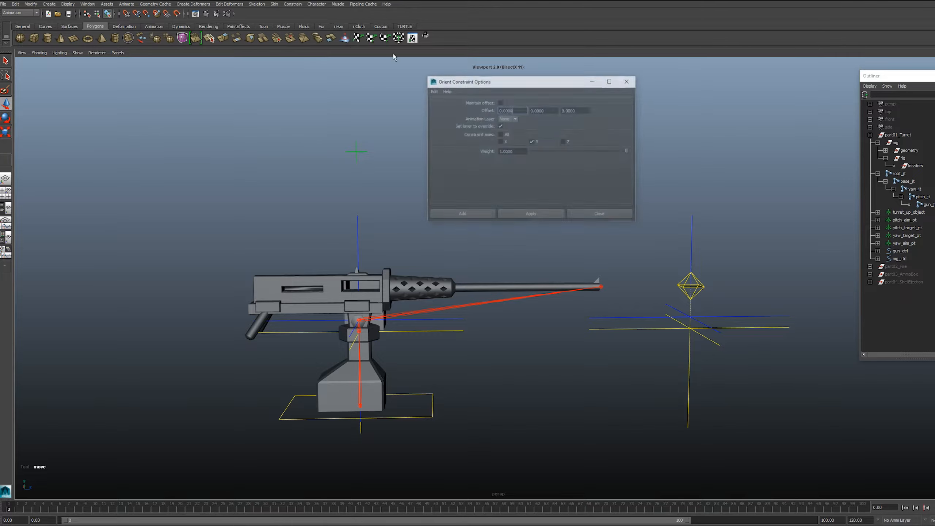
{"action": "left_click", "coordinate": [420, 319]}
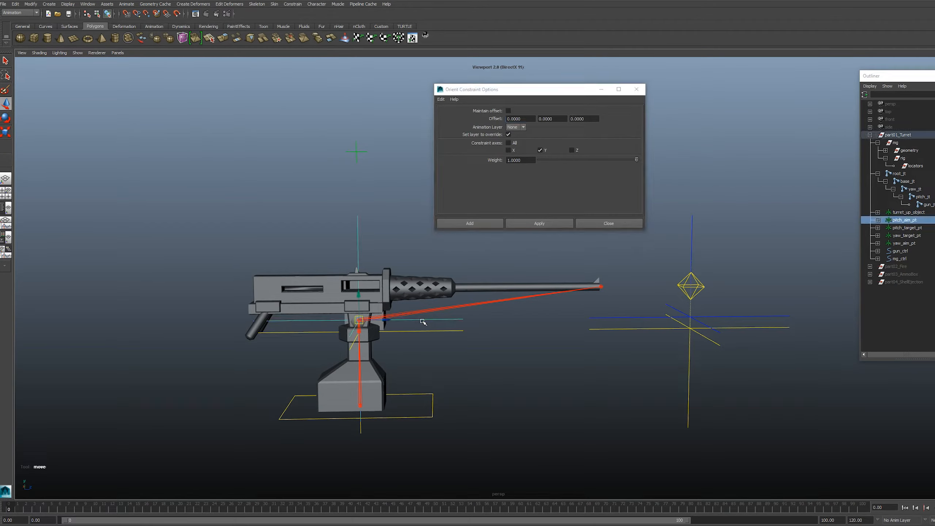
{"action": "left_click", "coordinate": [439, 309], "text": "shift"}
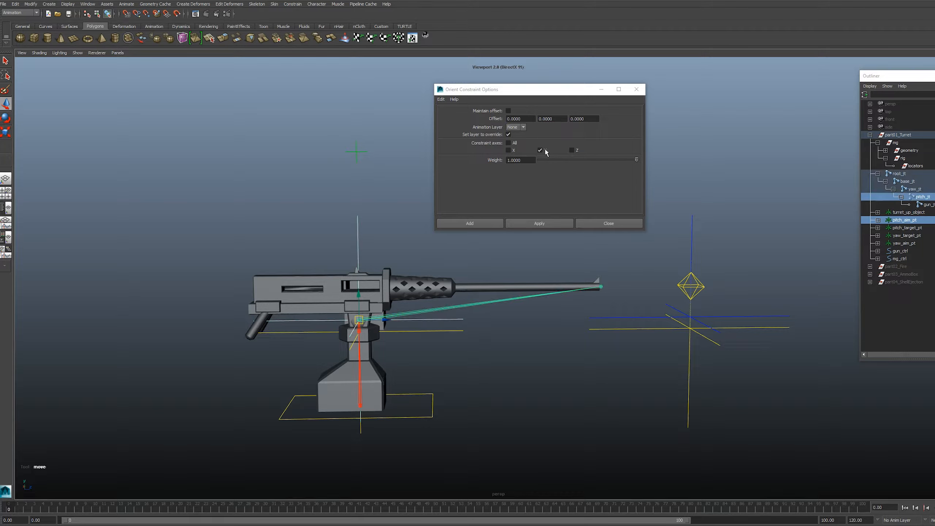
{"action": "left_click", "coordinate": [508, 143]}
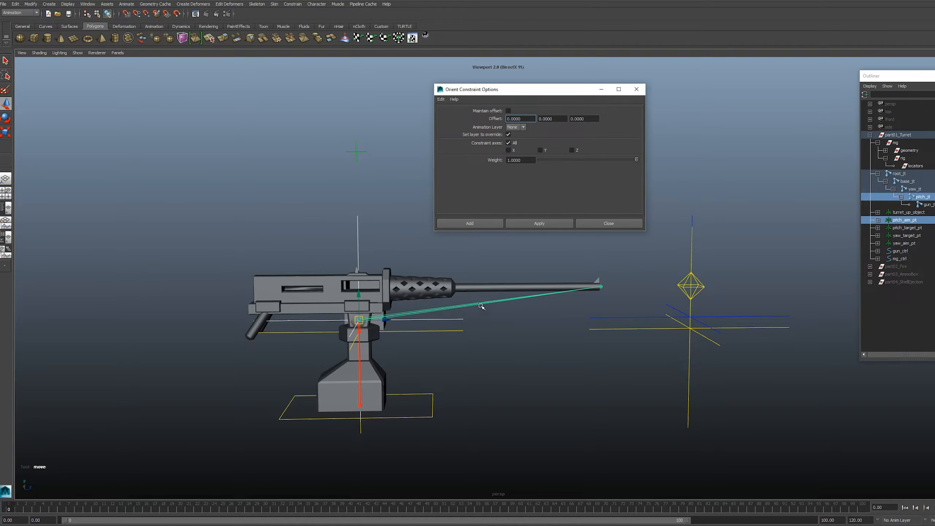
{"action": "left_click", "coordinate": [550, 225]}
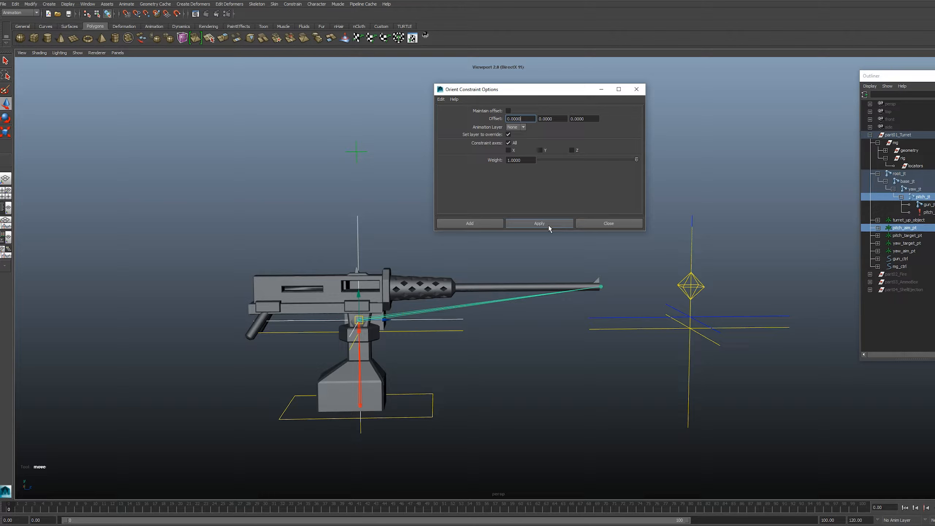
Step: Orient-constrain yaw_jt to yaw_aim_pt on all axes and close the constraint options
{"action": "left_click", "coordinate": [398, 328]}
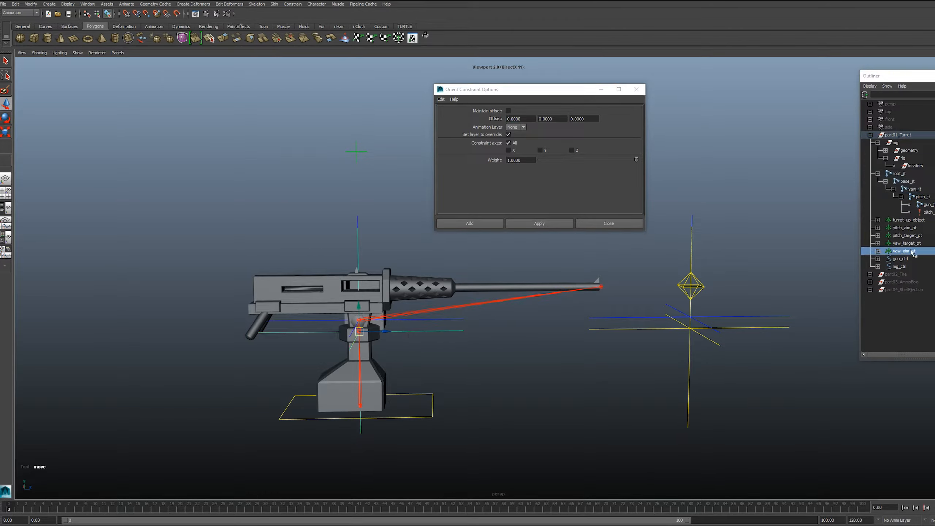
{"action": "key", "text": "q"}
{"action": "left_click", "coordinate": [359, 329], "text": "shift"}
{"action": "left_click", "coordinate": [539, 223]}
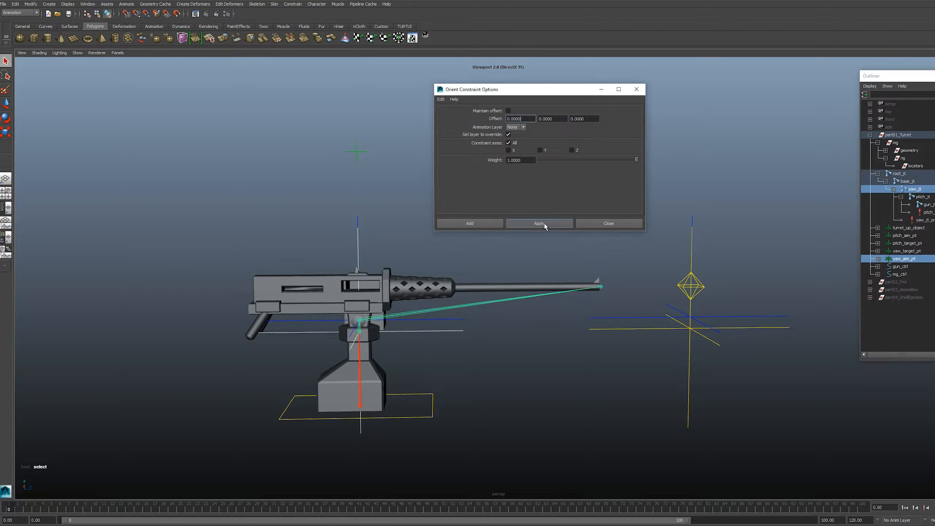
{"action": "left_click", "coordinate": [636, 89]}
Step: Parent turret_up_object and the four pitch and yaw locators under the locators group, and hide that group
{"action": "left_click", "coordinate": [901, 229], "text": "shift"}
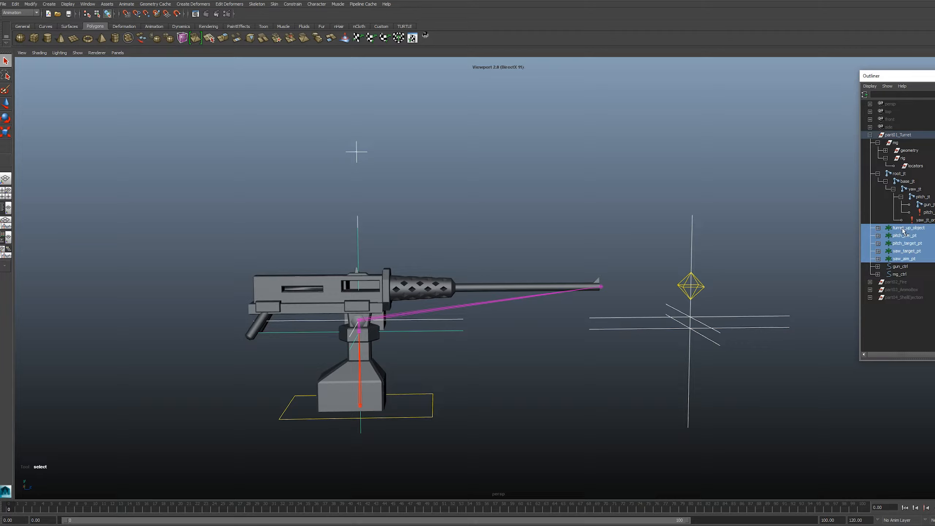
{"action": "middle_click_drag", "start_coordinate": [903, 230], "coordinate": [919, 167]}
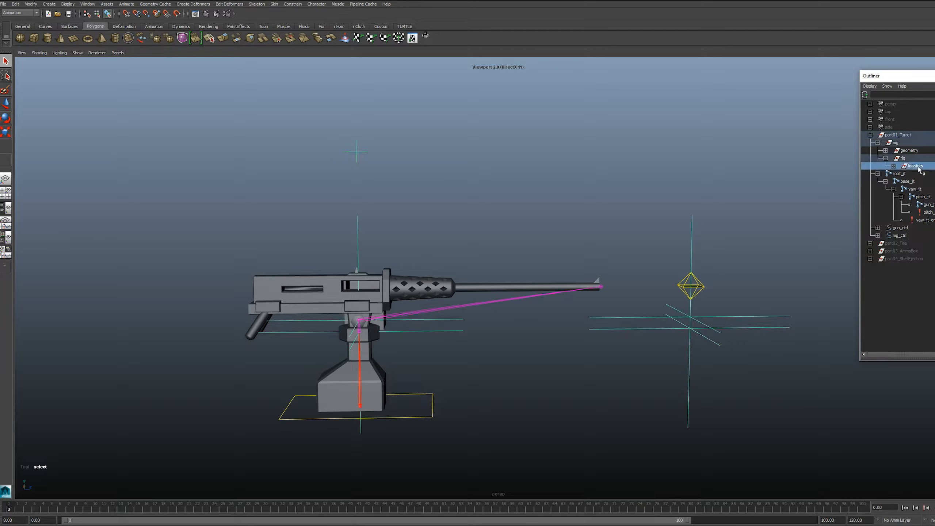
{"action": "key", "text": "ctrl+h"}
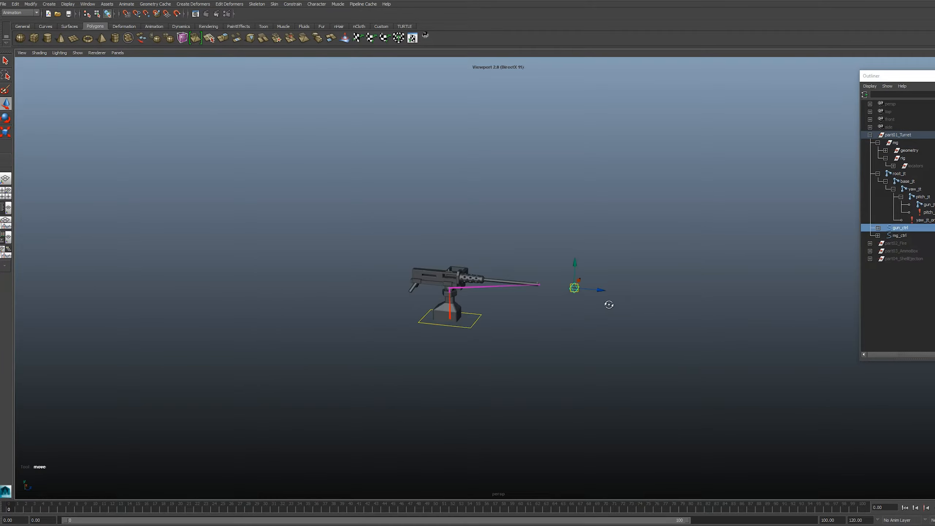
Step: Examine the rigged turret from another angle and check the channels of mg_ctrl
{"action": "left_click_drag", "start_coordinate": [608, 305], "coordinate": [596, 291], "text": "alt"}
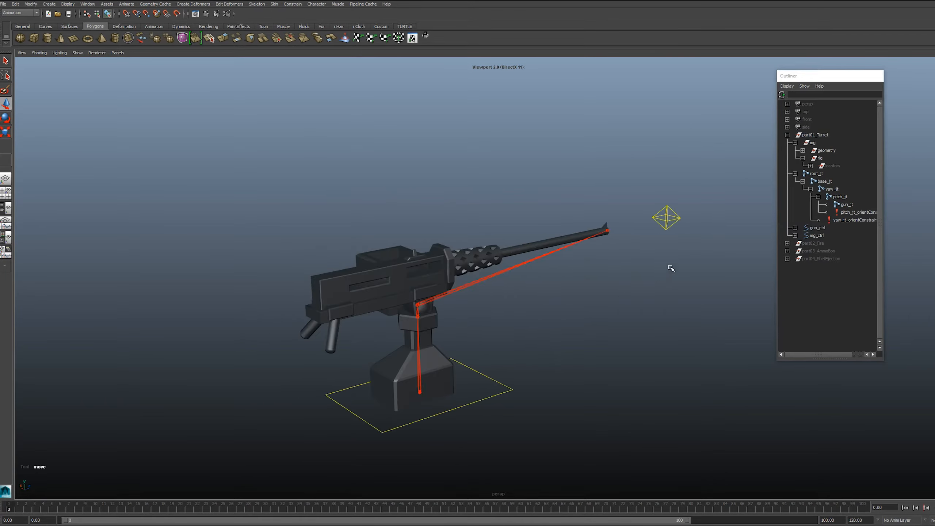
{"action": "left_click_drag", "start_coordinate": [502, 349], "coordinate": [481, 414]}
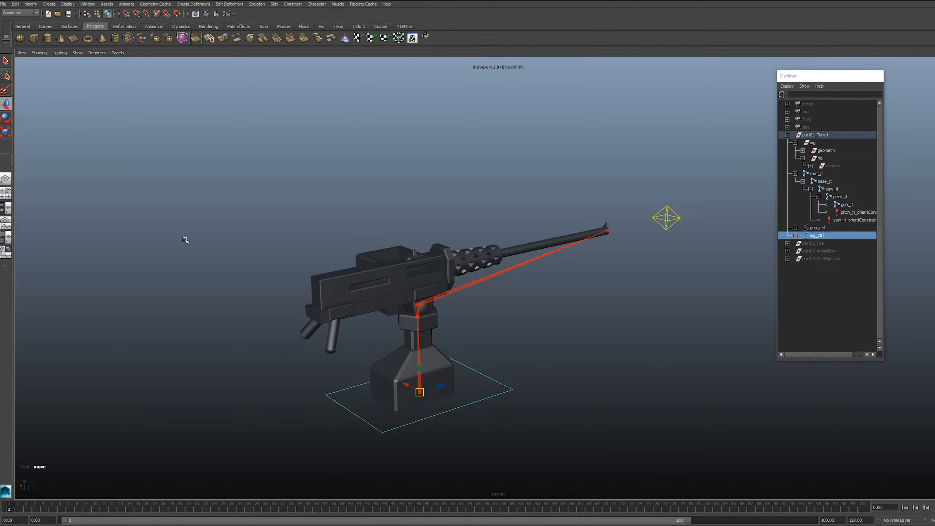
{"action": "key", "text": "ctrl+a"}
{"action": "key", "text": "ctrl+a"}
{"action": "left_click", "coordinate": [639, 287]}
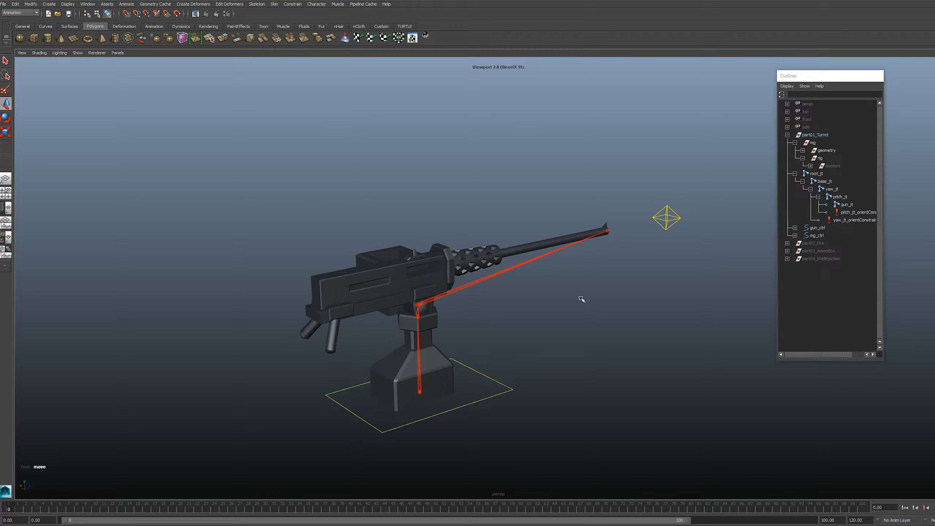
Step: Parent gun_ctrl under mg_ctrl
{"action": "left_click", "coordinate": [677, 223]}
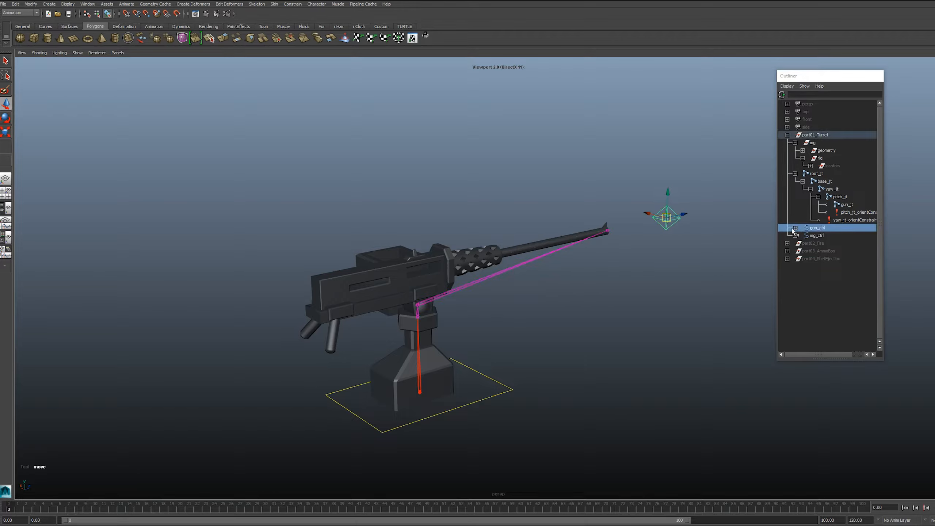
{"action": "middle_click_drag", "start_coordinate": [815, 229], "coordinate": [817, 236]}
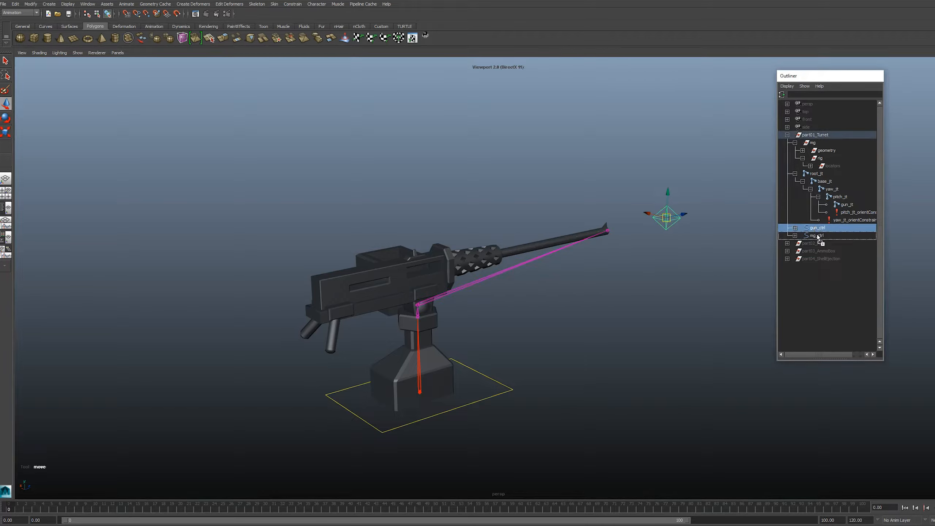
{"action": "middle_click_drag", "start_coordinate": [817, 237], "coordinate": [818, 236]}
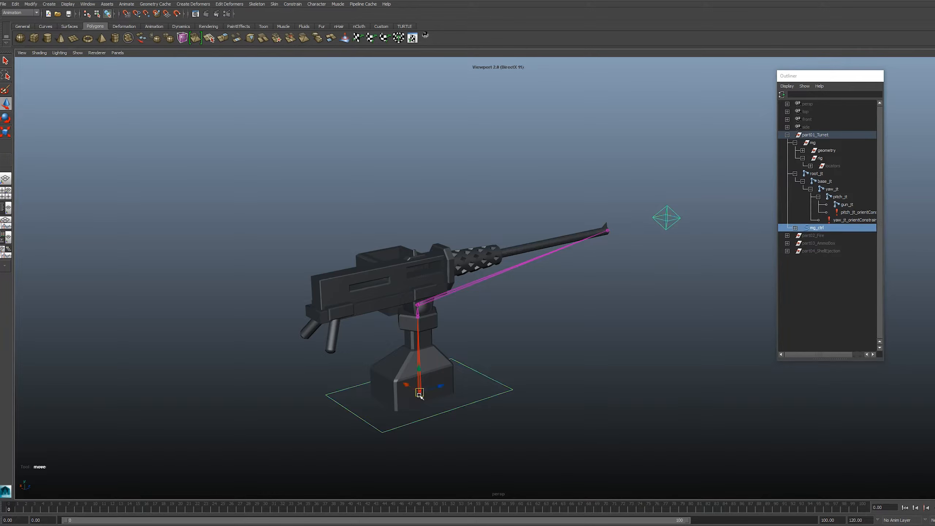
Step: Test-move mg_ctrl and base_jt to check what follows each of them, and undo the moves
{"action": "mouse_move", "coordinate": [419, 393]}
{"action": "left_mouse_down"}
{"action": "mouse_move", "coordinate": [411, 368]}
{"action": "mouse_move", "coordinate": [453, 361]}
{"action": "mouse_move", "coordinate": [436, 391]}
{"action": "left_mouse_up"}
{"action": "left_click", "coordinate": [824, 183]}
{"action": "left_click_drag", "start_coordinate": [419, 392], "coordinate": [430, 364]}
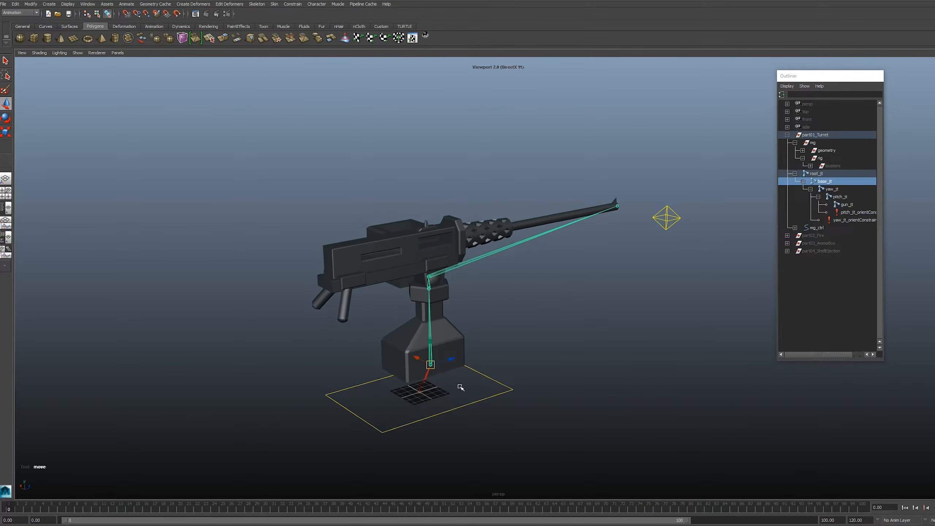
{"action": "key", "text": "ctrl+z"}
{"action": "left_click", "coordinate": [438, 137]}
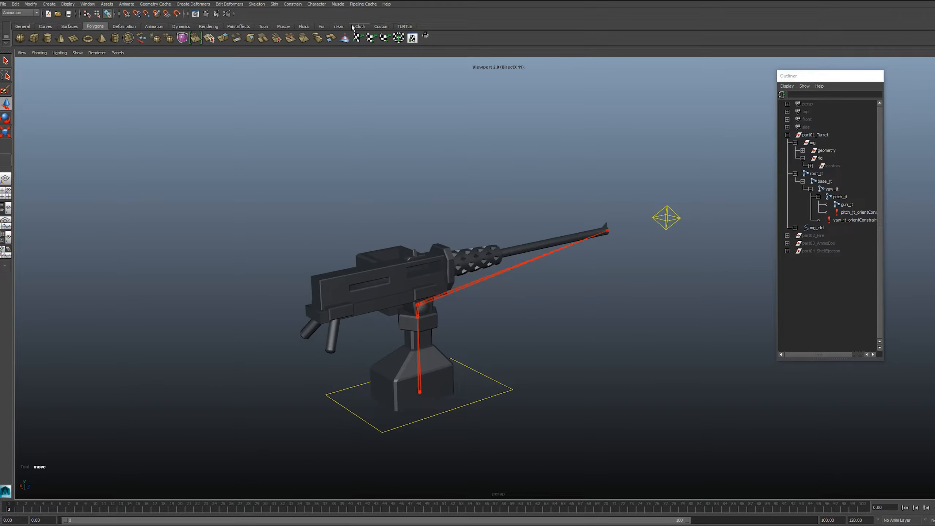
Step: Parent-constrain base_jt to mg_ctrl with the offset maintained on all translate and rotate axes
{"action": "left_click", "coordinate": [292, 4]}
{"action": "left_click", "coordinate": [346, 42]}
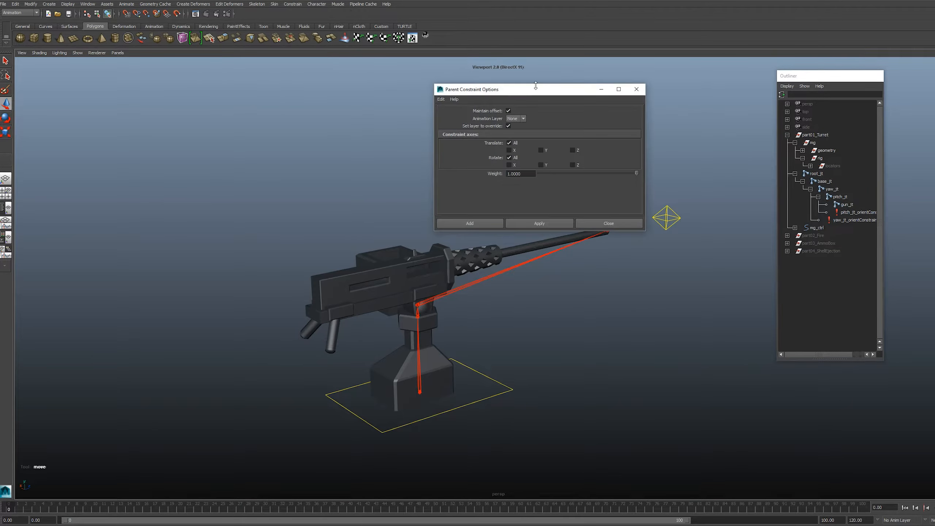
{"action": "left_click", "coordinate": [485, 373]}
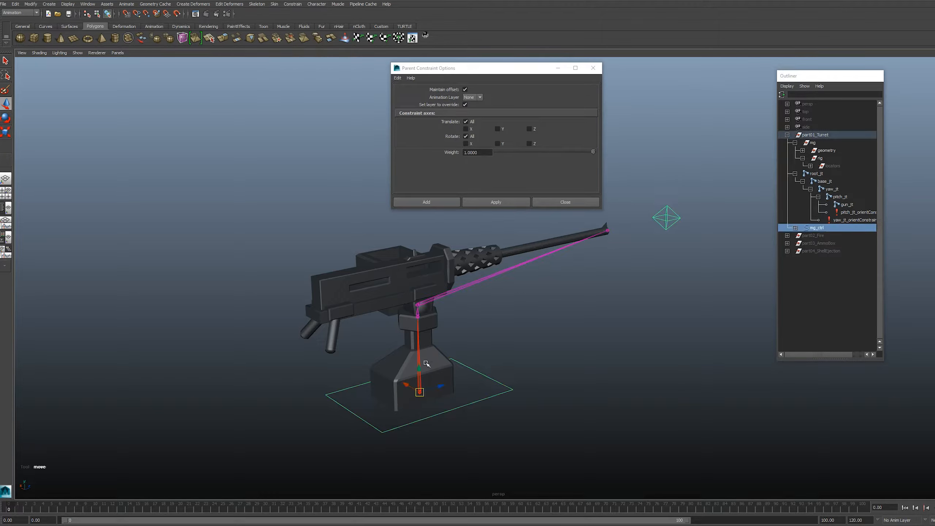
{"action": "left_click", "coordinate": [824, 180], "text": "ctrl"}
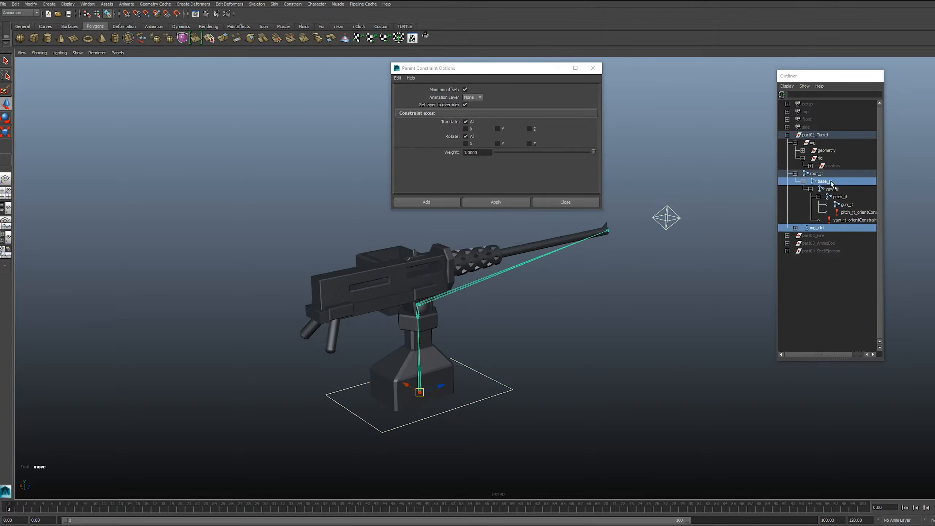
{"action": "left_click", "coordinate": [505, 203]}
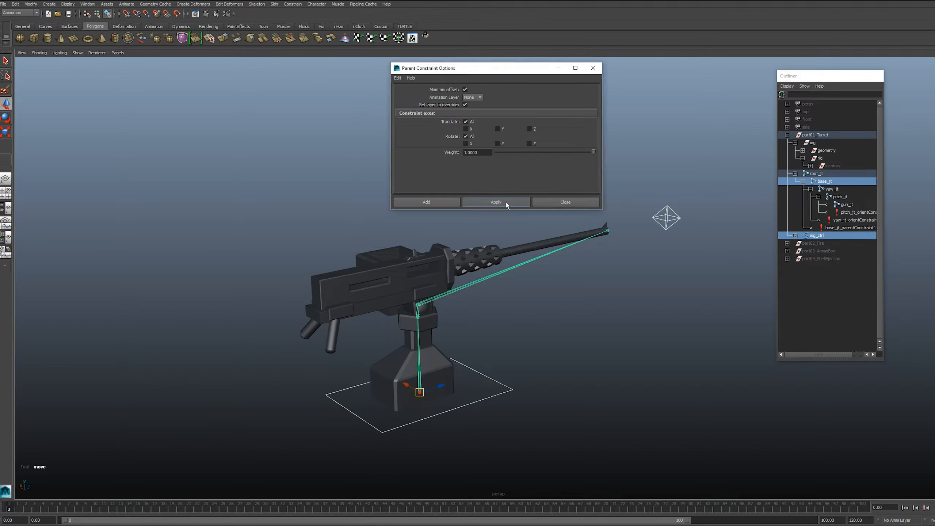
{"action": "mouse_move", "coordinate": [419, 392]}
{"action": "left_mouse_down"}
{"action": "mouse_move", "coordinate": [453, 340]}
{"action": "mouse_move", "coordinate": [470, 369]}
{"action": "mouse_move", "coordinate": [486, 361]}
{"action": "mouse_move", "coordinate": [104, 302]}
{"action": "mouse_move", "coordinate": [202, 390]}
{"action": "mouse_move", "coordinate": [535, 280]}
{"action": "mouse_move", "coordinate": [355, 375]}
{"action": "mouse_move", "coordinate": [530, 294]}
{"action": "mouse_move", "coordinate": [177, 277]}
{"action": "mouse_move", "coordinate": [309, 365]}
{"action": "mouse_move", "coordinate": [419, 392]}
{"action": "left_mouse_up"}
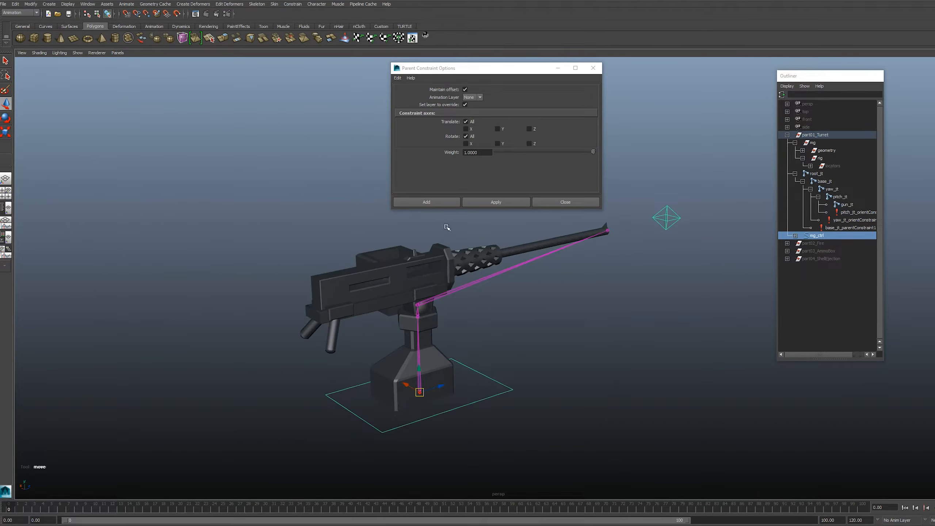
{"action": "left_click", "coordinate": [555, 307]}
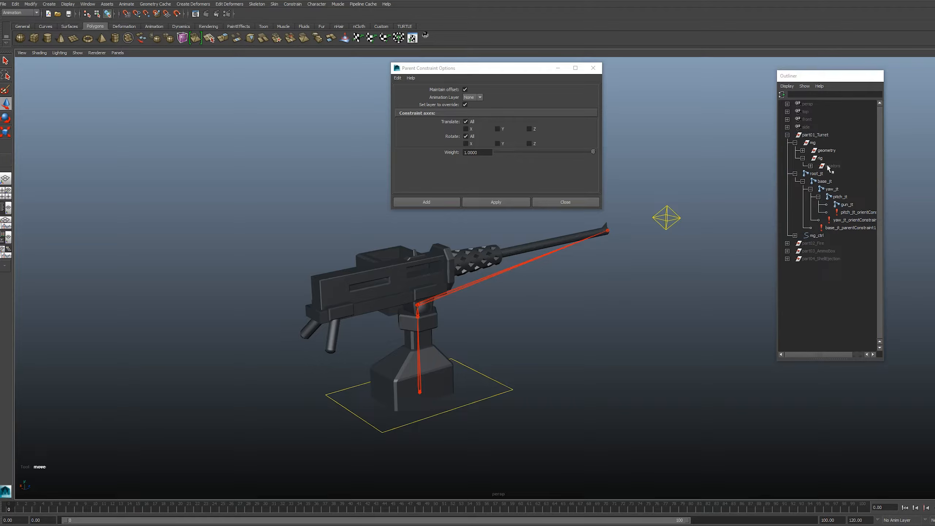
Step: Parent-constrain the locators group to mg_ctrl with the offset maintained, and close the constraint options
{"action": "left_click", "coordinate": [817, 236]}
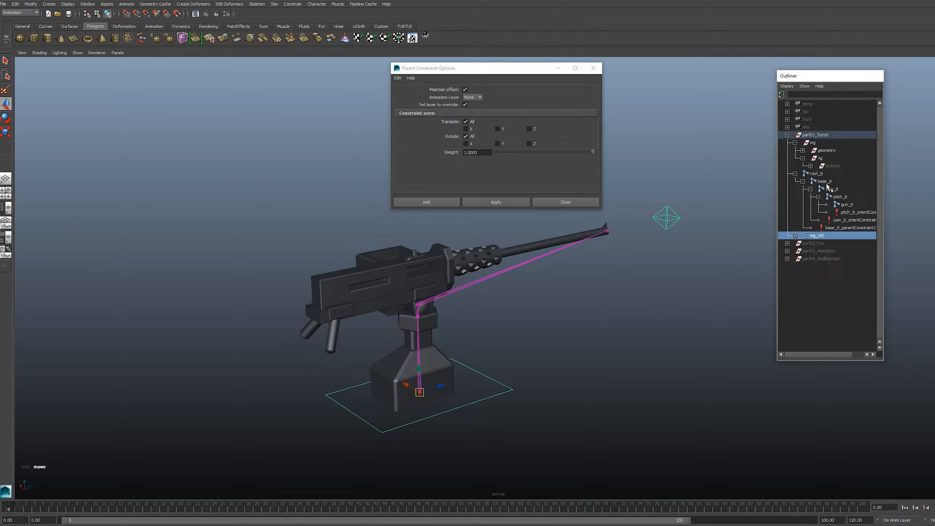
{"action": "left_click", "coordinate": [832, 167], "text": "ctrl"}
{"action": "left_click", "coordinate": [497, 203]}
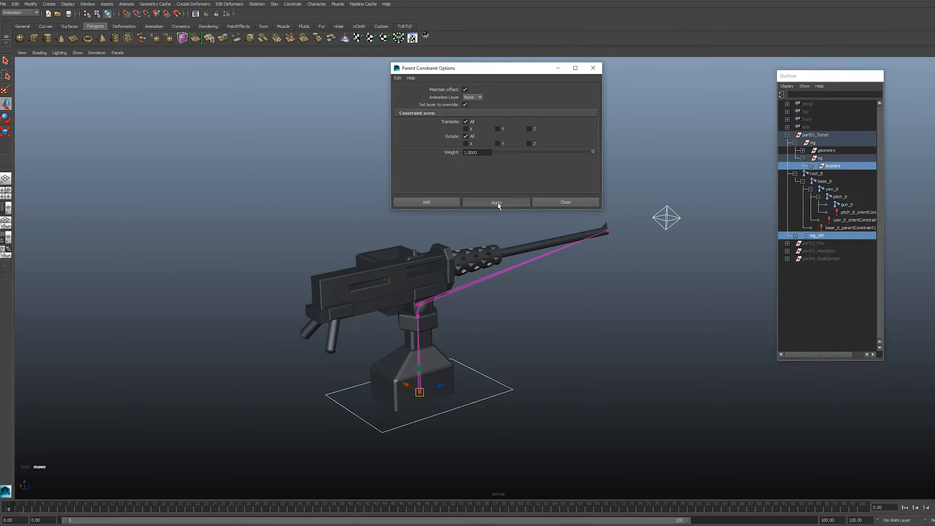
{"action": "left_click", "coordinate": [566, 203]}
Step: Test-move and rotate mg_ctrl to check how the turret and gun_ctrl follow, and undo the transforms
{"action": "left_click_drag", "start_coordinate": [419, 393], "coordinate": [380, 295]}
{"action": "key", "text": "e"}
{"action": "left_click_drag", "start_coordinate": [375, 299], "coordinate": [298, 163]}
{"action": "scroll", "coordinate": [419, 278], "scroll_direction": "down", "scroll_amount": 4}
{"action": "key", "text": "w"}
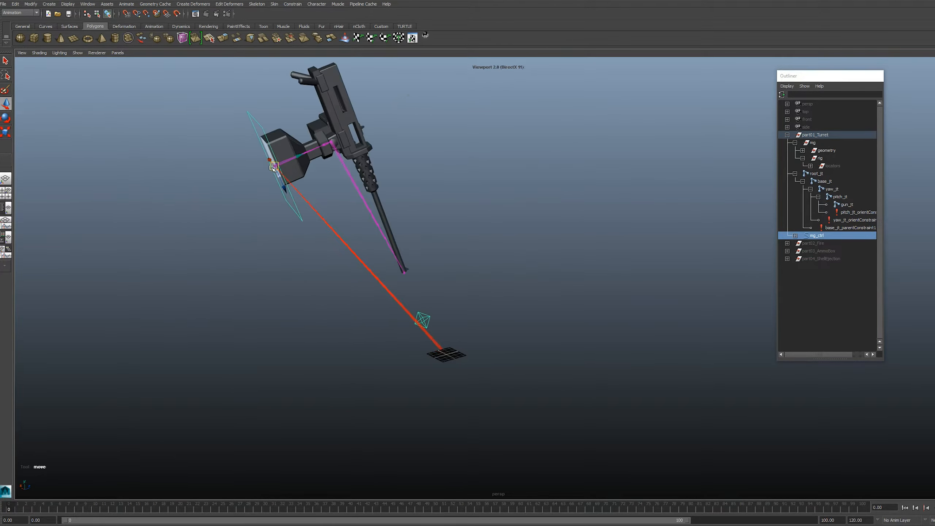
{"action": "key", "text": "e"}
{"action": "left_click_drag", "start_coordinate": [242, 154], "coordinate": [216, 182]}
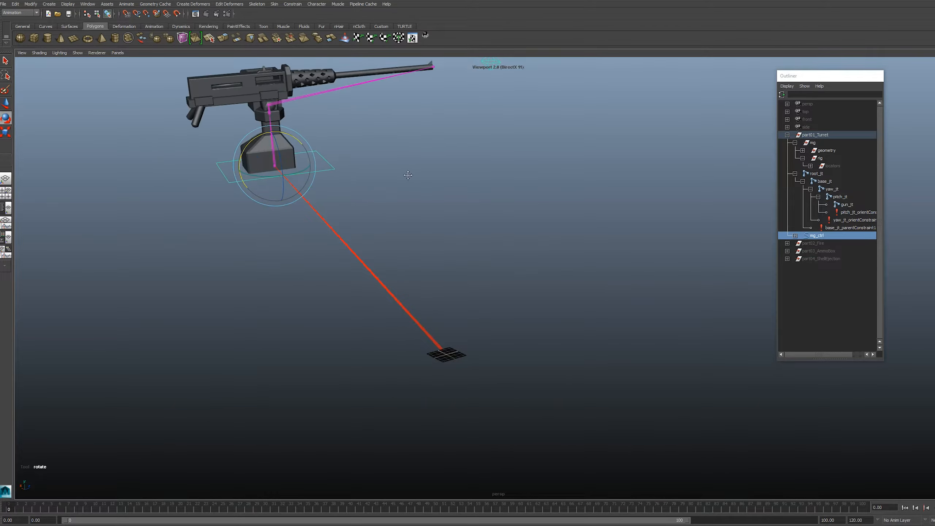
{"action": "middle_click_drag", "start_coordinate": [408, 175], "coordinate": [372, 215], "text": "alt"}
{"action": "left_click_drag", "start_coordinate": [372, 214], "coordinate": [381, 220], "text": "alt"}
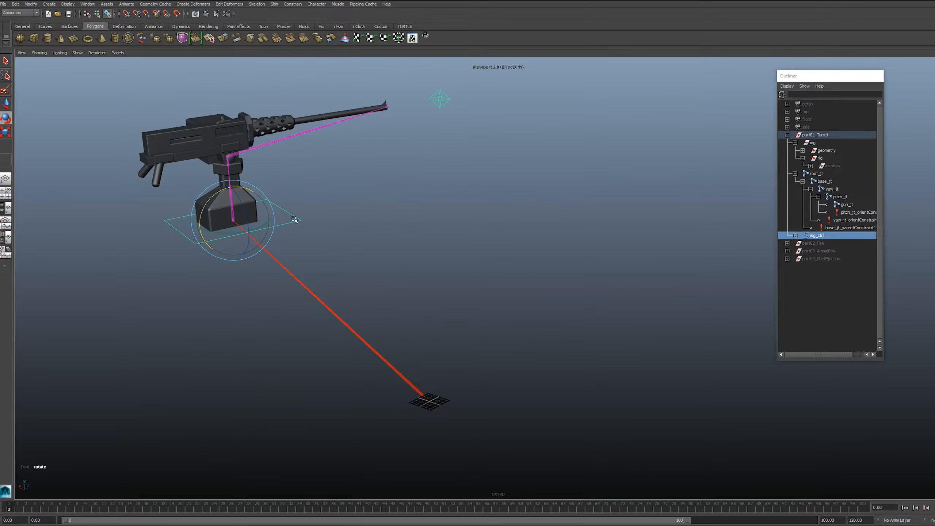
{"action": "key", "text": "ctrl+z"}
{"action": "key", "text": "ctrl+z"}
{"action": "key", "text": "ctrl+z"}
{"action": "key", "text": "ctrl+z"}
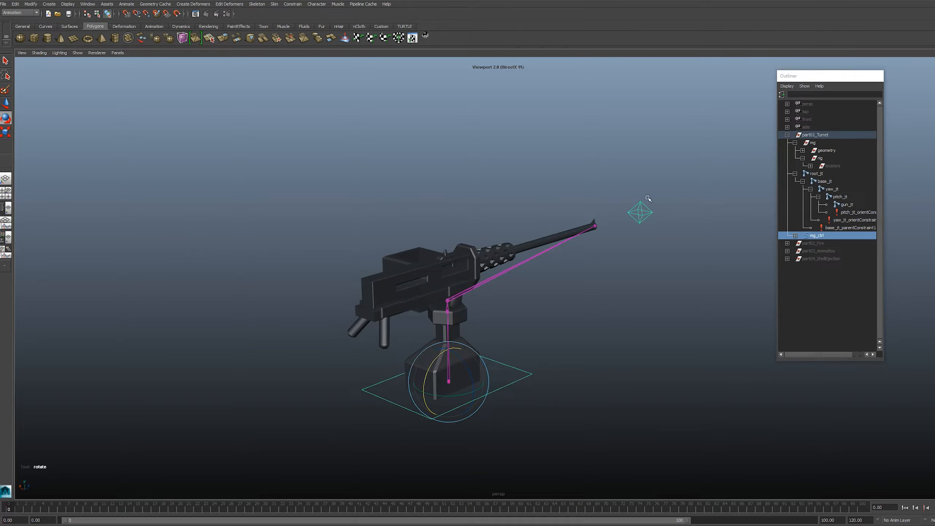
Step: Move root_jt into the mg group and mg_ctrl into its rig subgroup
{"action": "left_click", "coordinate": [646, 207]}
{"action": "scroll", "coordinate": [651, 223], "scroll_direction": "down", "scroll_amount": 2}
{"action": "key", "text": "w"}
{"action": "left_click_drag", "start_coordinate": [651, 224], "coordinate": [478, 171], "text": "alt"}
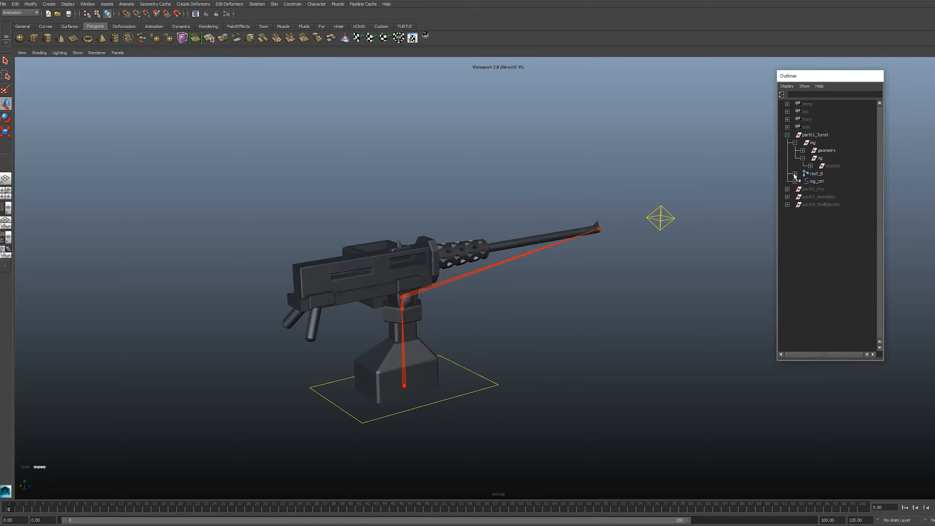
{"action": "left_click", "coordinate": [814, 173]}
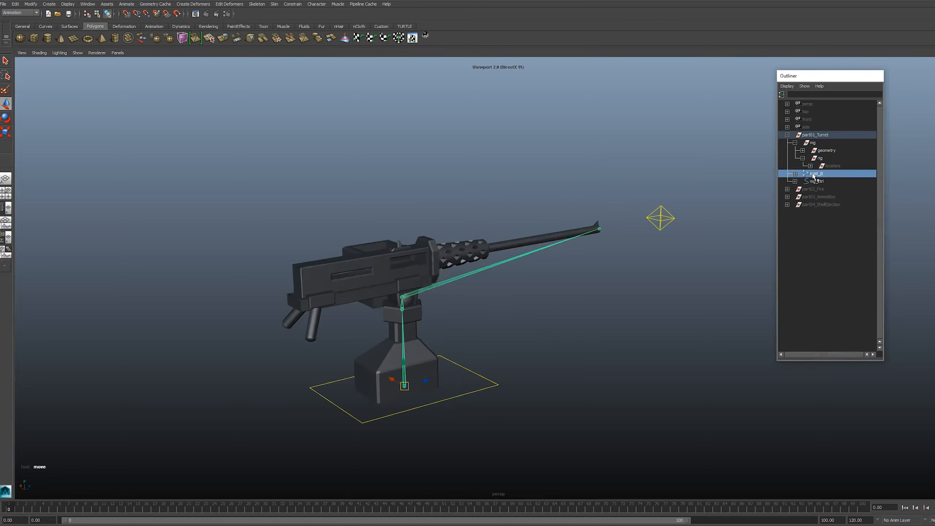
{"action": "middle_click_drag", "start_coordinate": [813, 176], "coordinate": [813, 144]}
{"action": "left_click", "coordinate": [816, 181]}
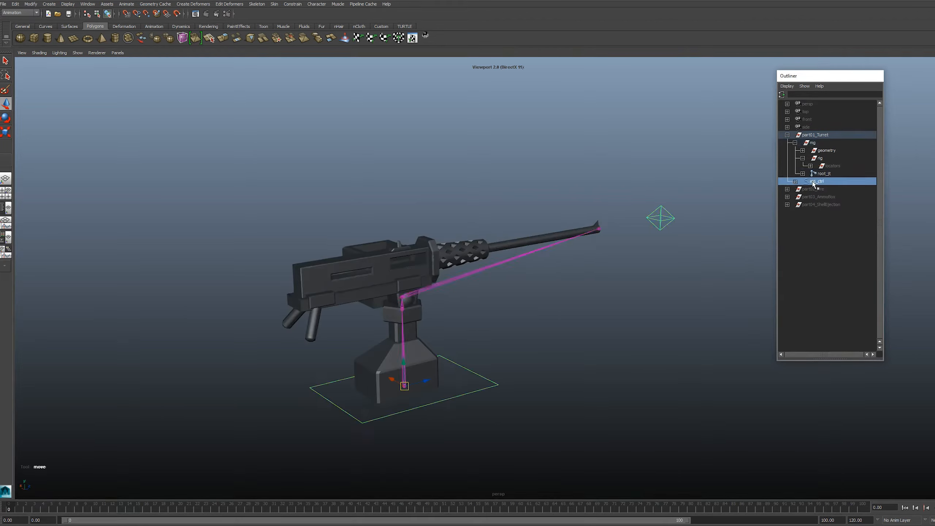
{"action": "middle_click_drag", "start_coordinate": [824, 182], "coordinate": [809, 167]}
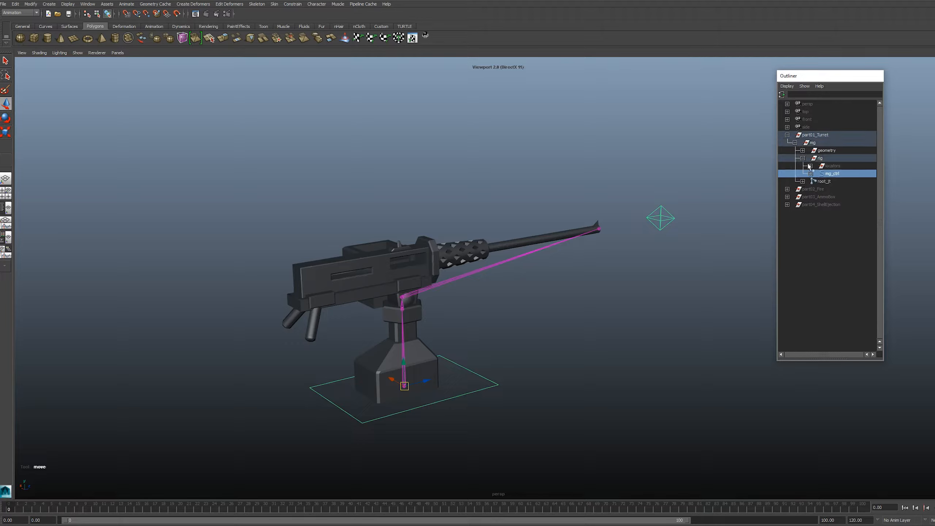
Step: Move the mg group out of part01_Turret to the top level and delete the emptied part01_Turret group
{"action": "left_click", "coordinate": [813, 143]}
{"action": "middle_click_drag", "start_coordinate": [812, 146], "coordinate": [791, 134]}
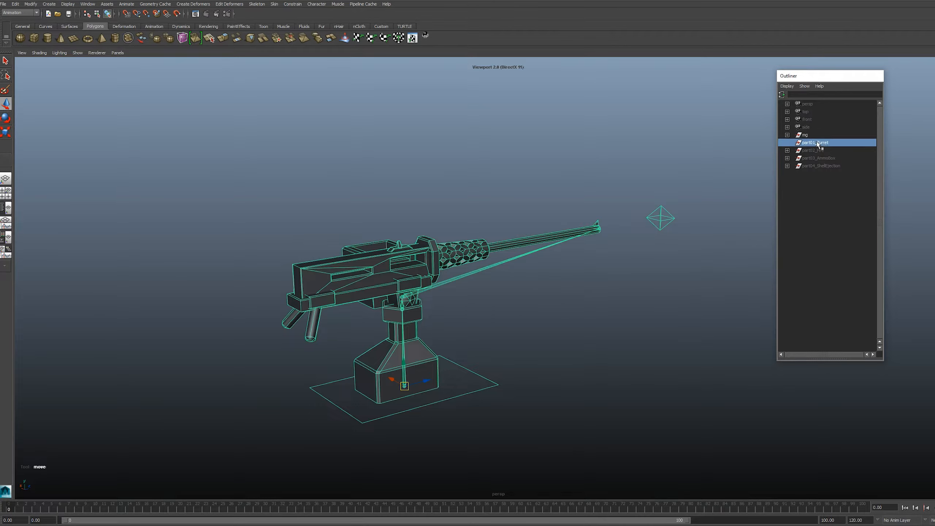
{"action": "key", "text": "Delete"}
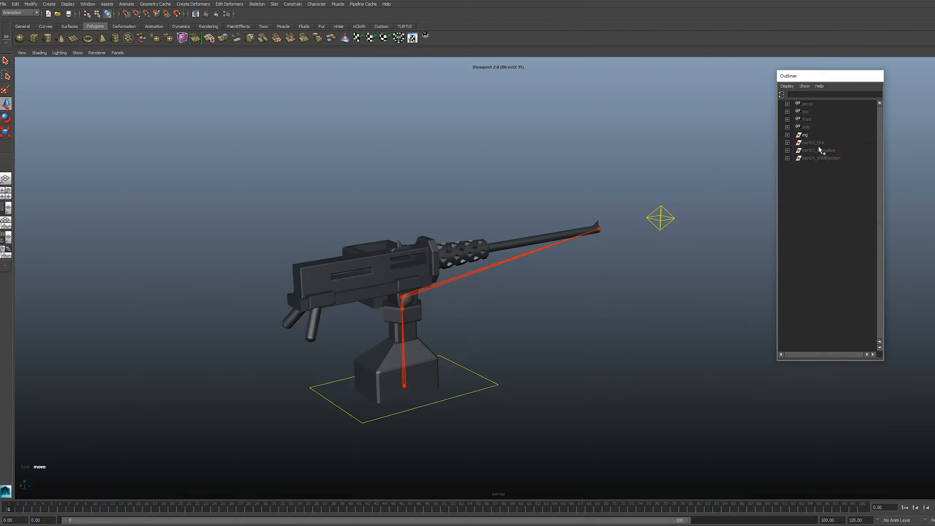
Step: Unhide the part02_Fire group and expand it to list hammer_jt and the hammer mesh
{"action": "left_click", "coordinate": [817, 144]}
{"action": "left_click_drag", "start_coordinate": [596, 258], "coordinate": [688, 234], "text": "alt"}
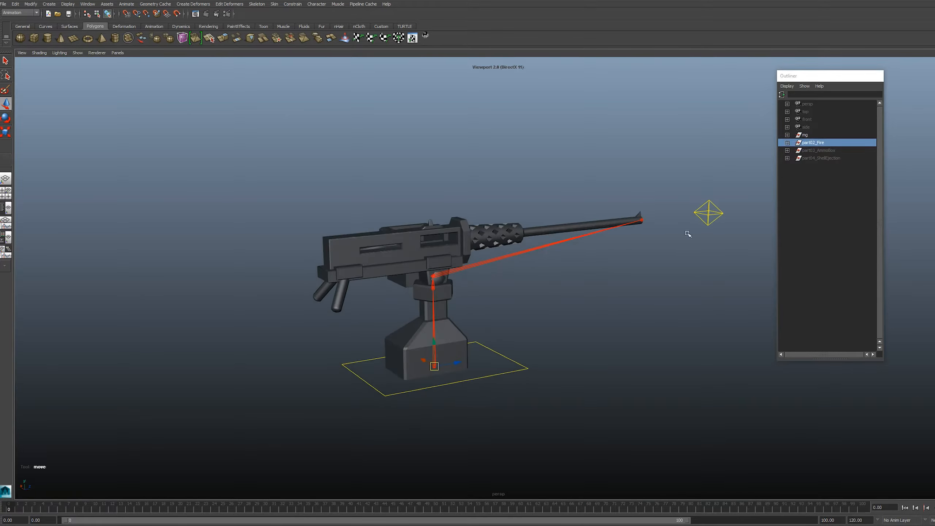
{"action": "middle_click_drag", "start_coordinate": [506, 244], "coordinate": [472, 262], "text": "alt"}
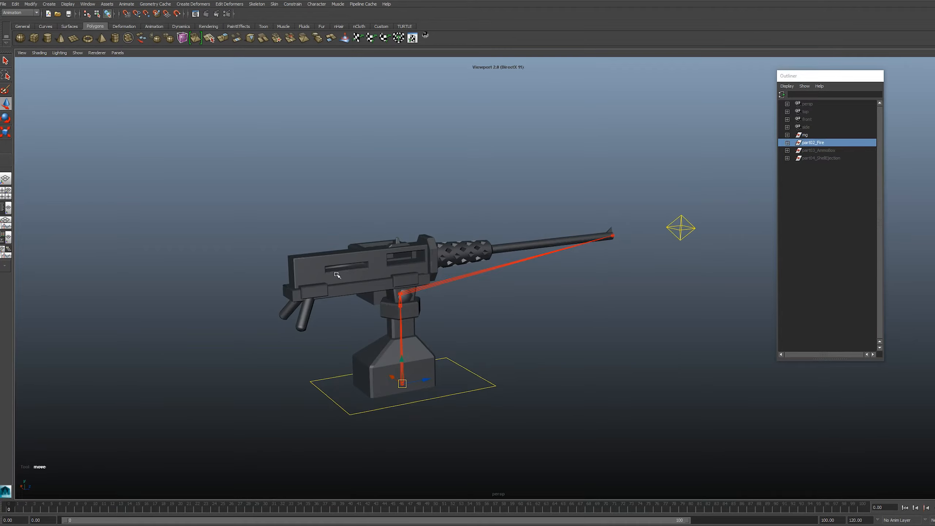
{"action": "left_click_drag", "start_coordinate": [337, 275], "coordinate": [505, 251], "text": "alt"}
{"action": "left_click", "coordinate": [788, 143]}
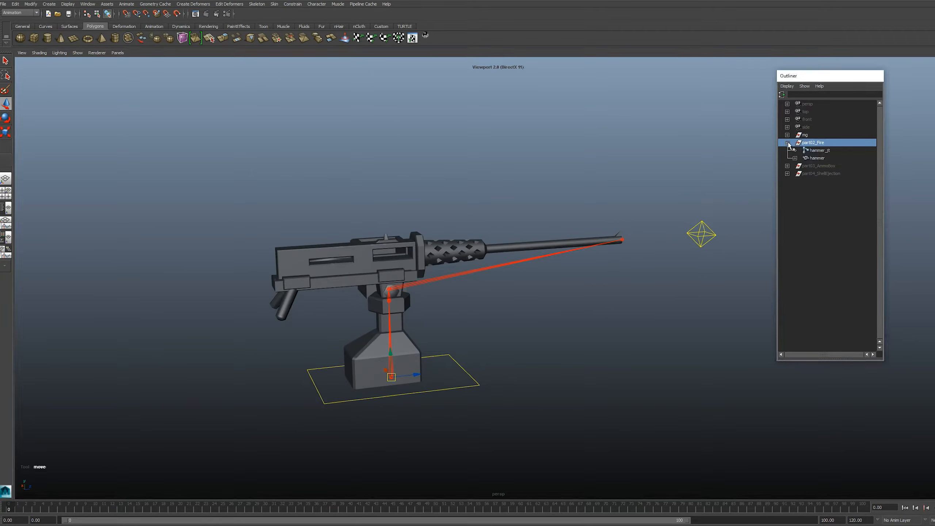
{"action": "key", "text": "shift+h"}
{"action": "left_click_drag", "start_coordinate": [433, 263], "coordinate": [502, 249], "text": "alt"}
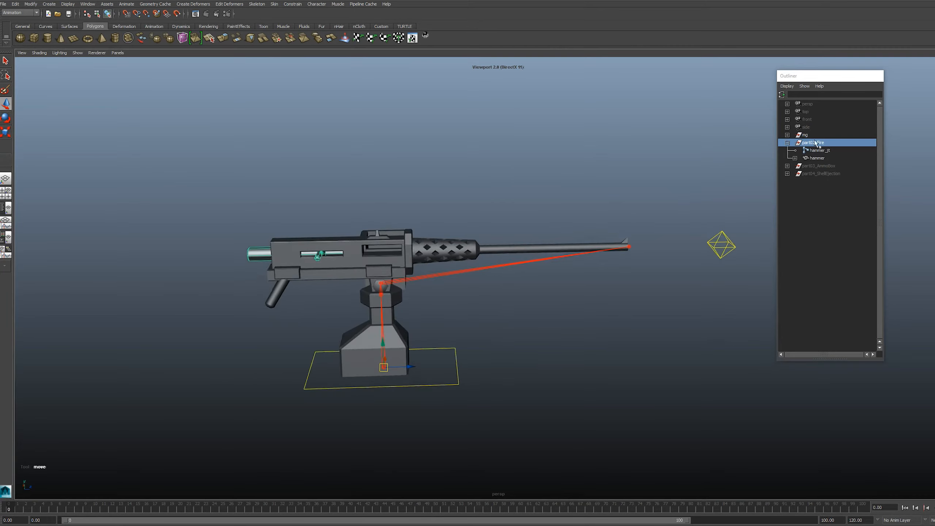
Step: Parent-constrain the hammer mesh to hammer_jt by repeating the last constraint command
{"action": "left_click", "coordinate": [609, 200]}
{"action": "scroll", "coordinate": [344, 244], "scroll_direction": "up", "scroll_amount": 4}
{"action": "left_click_drag", "start_coordinate": [287, 235], "coordinate": [221, 268], "text": "alt"}
{"action": "left_click", "coordinate": [271, 250]}
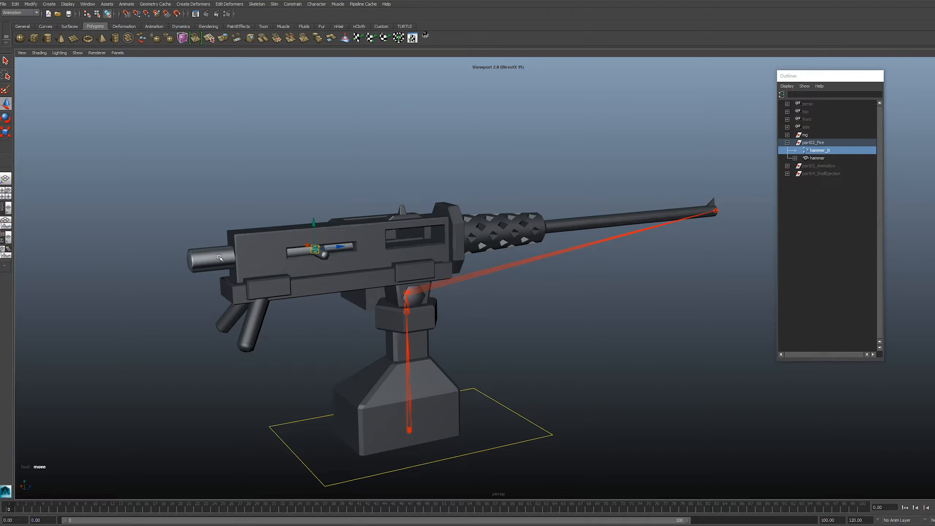
{"action": "left_click", "coordinate": [210, 262], "text": "shift"}
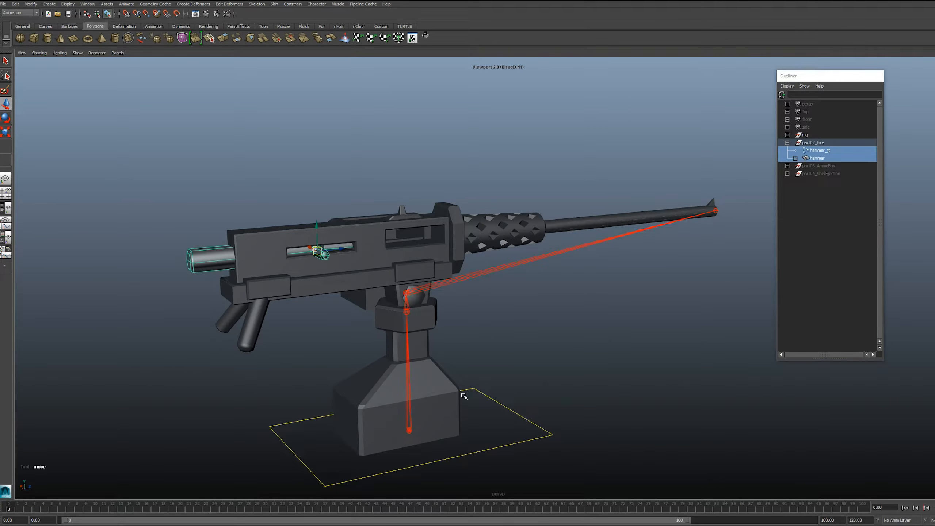
{"action": "key", "text": "g"}
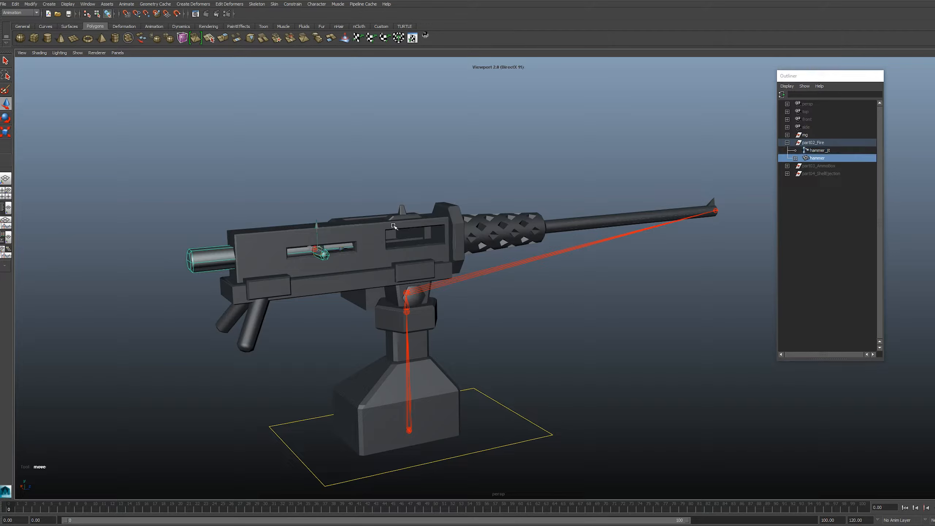
{"action": "left_click", "coordinate": [532, 251]}
Step: Move the hammer mesh into the geometry group and parent hammer_jt under gun_jt at the barrel tip
{"action": "left_click", "coordinate": [787, 134]}
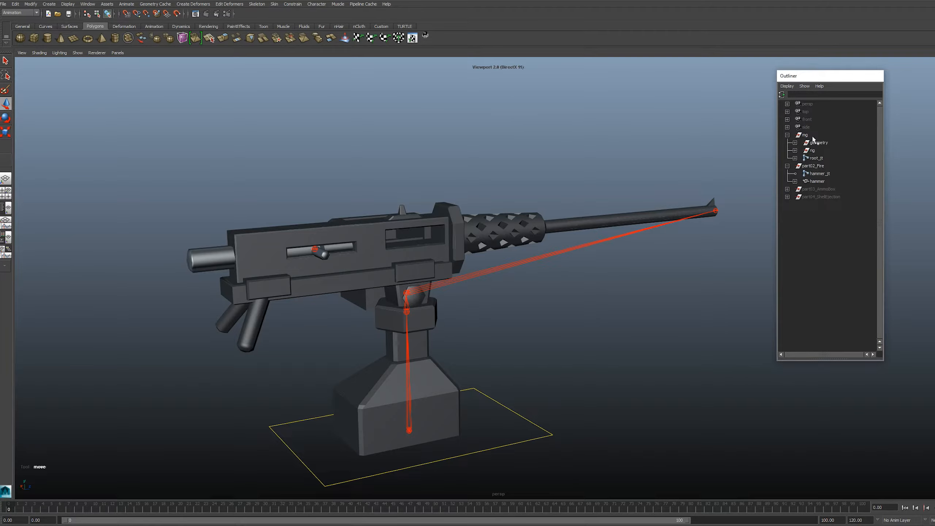
{"action": "left_click", "coordinate": [815, 181]}
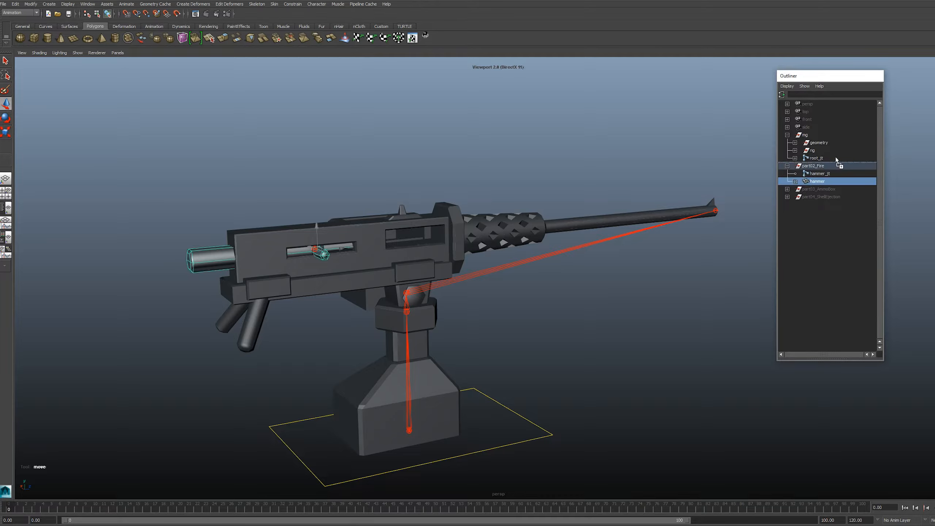
{"action": "left_click_drag", "start_coordinate": [836, 156], "coordinate": [813, 145]}
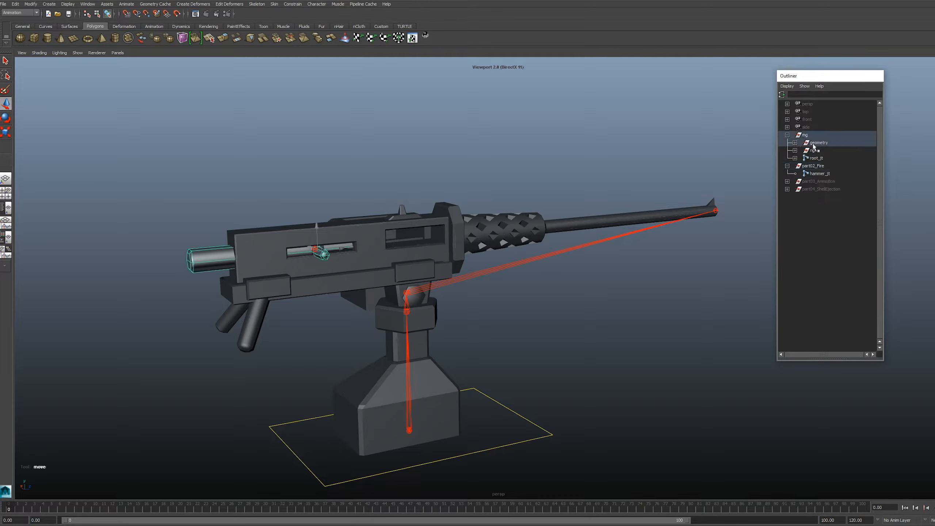
{"action": "left_click", "coordinate": [810, 174]}
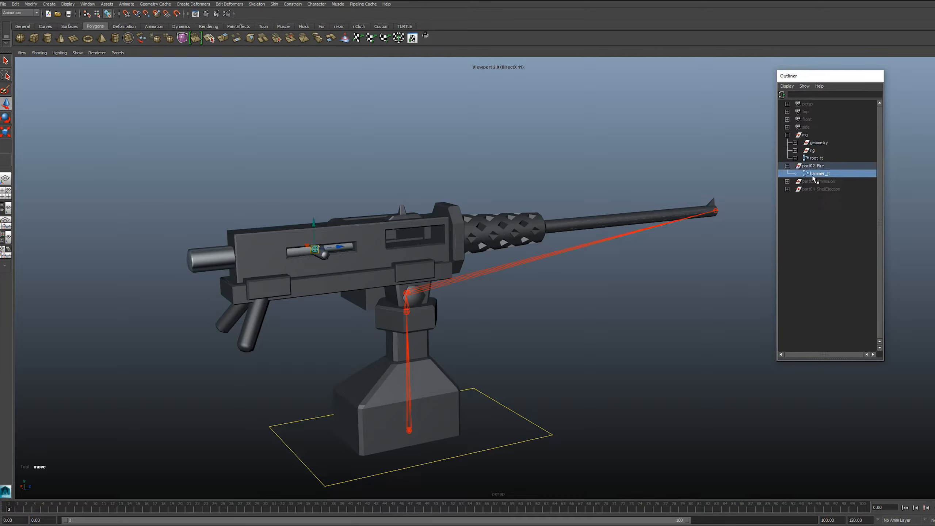
{"action": "left_click", "coordinate": [717, 210], "text": "shift"}
{"action": "key", "text": "p"}
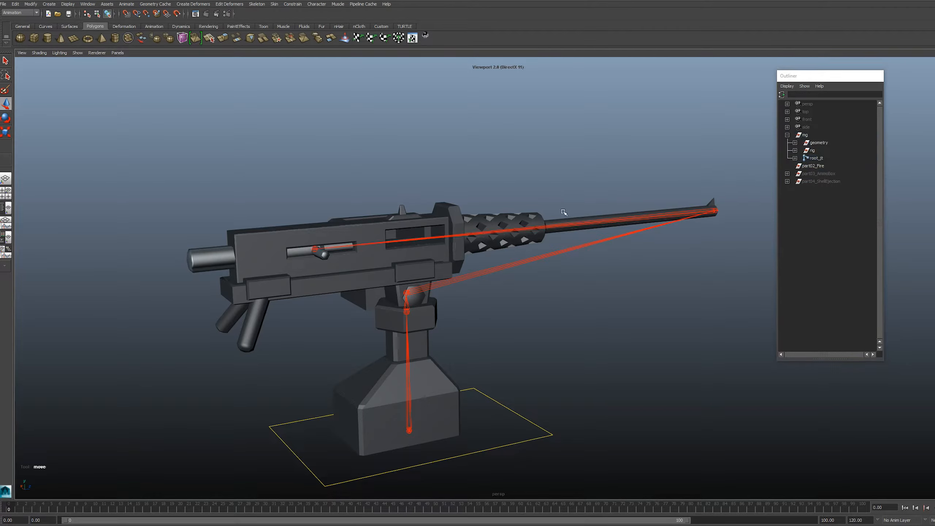
Step: Show the channels of gun_ctrl and key its Fire attribute at 0 on frame 0
{"action": "left_click_drag", "start_coordinate": [518, 196], "coordinate": [574, 199], "text": "alt"}
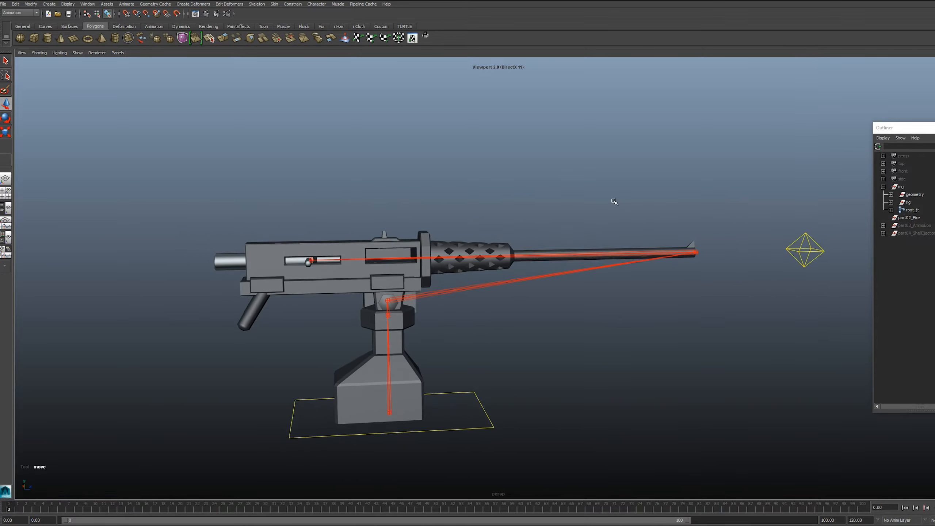
{"action": "left_click_drag", "start_coordinate": [612, 203], "coordinate": [616, 193], "text": "alt"}
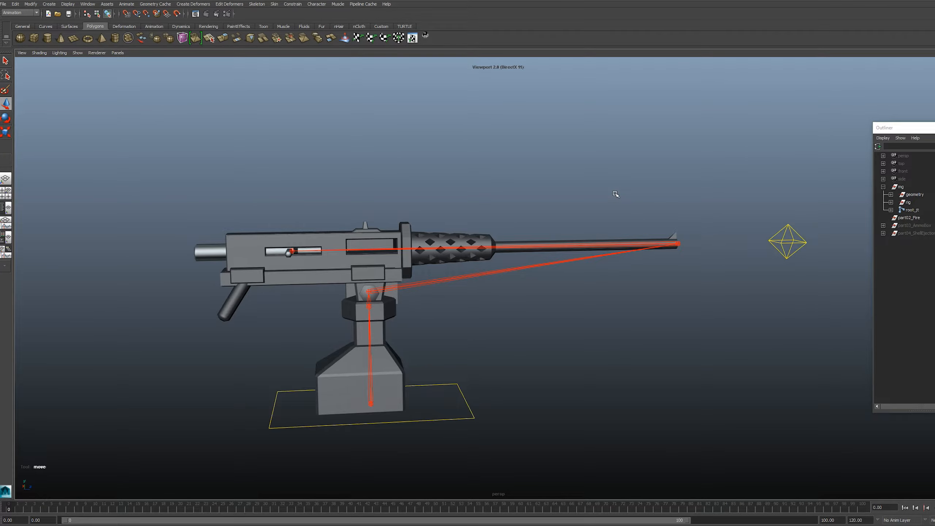
{"action": "middle_click_drag", "start_coordinate": [616, 194], "coordinate": [634, 193], "text": "alt"}
{"action": "left_click_drag", "start_coordinate": [783, 184], "coordinate": [822, 276]}
{"action": "key", "text": "ctrl+a"}
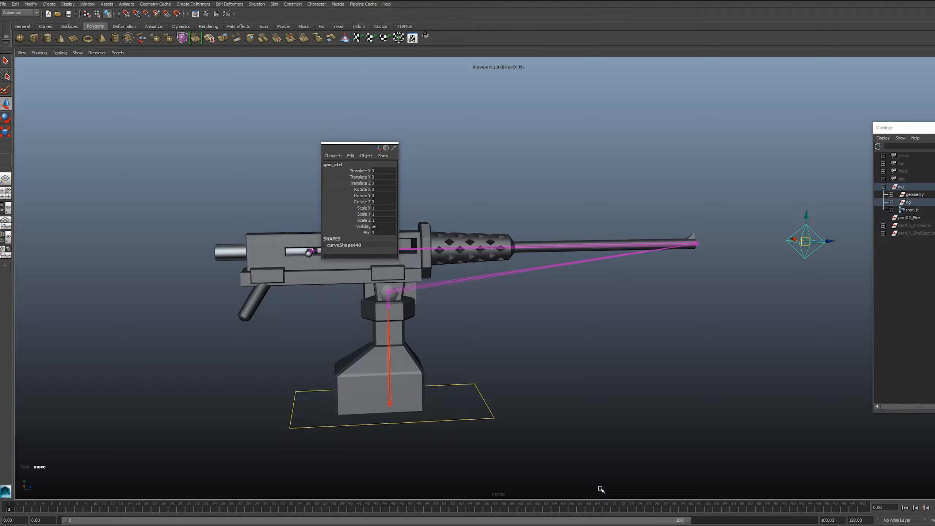
{"action": "left_click", "coordinate": [366, 232]}
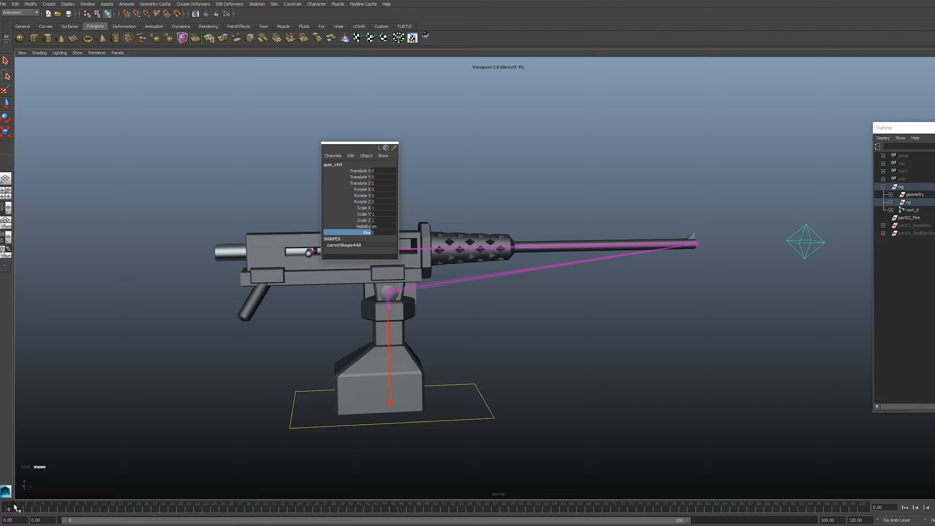
{"action": "key", "text": "s"}
Step: Set the Fire attribute of gun_ctrl to 1 at frame 10 and key it
{"action": "left_click_drag", "start_coordinate": [17, 510], "coordinate": [95, 510]}
{"action": "double_click", "coordinate": [384, 233]}
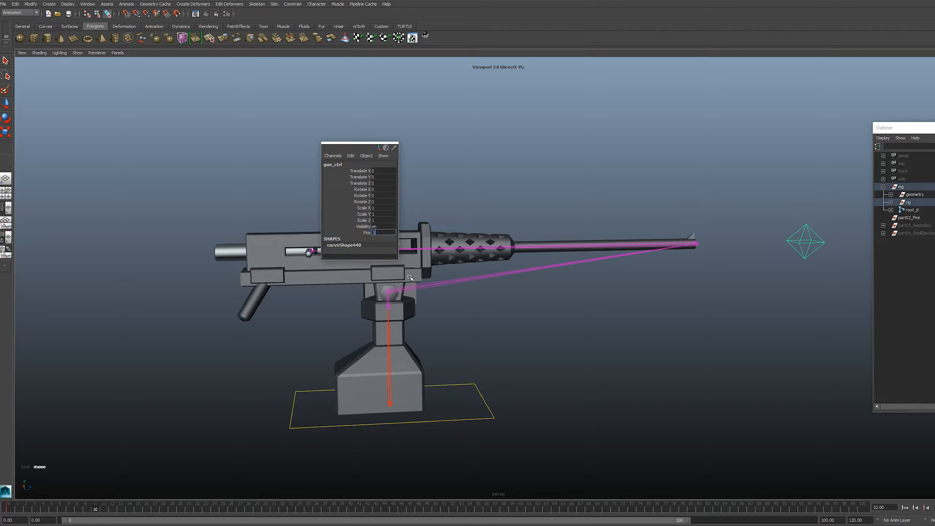
{"action": "type", "text": "1"}
{"action": "key", "text": "Return"}
{"action": "left_click", "coordinate": [368, 233]}
Step: Show gun_ctrl's Fire curve in the Graph Editor, make its tangents linear, and close the editor
{"action": "left_click", "coordinate": [88, 4]}
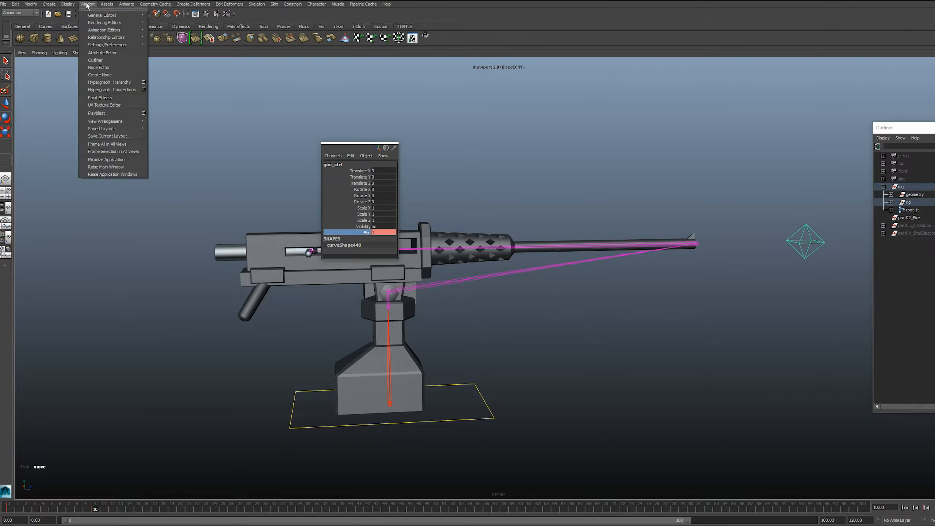
{"action": "mouse_move", "coordinate": [107, 32]}
{"action": "left_click", "coordinate": [173, 34]}
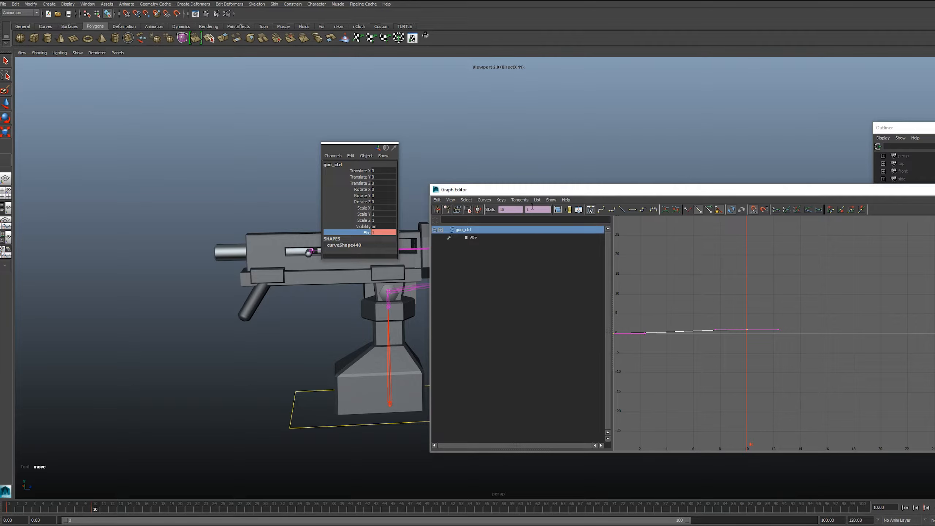
{"action": "left_click", "coordinate": [520, 200]}
{"action": "left_click", "coordinate": [523, 225]}
{"action": "left_click_drag", "start_coordinate": [613, 194], "coordinate": [614, 196]}
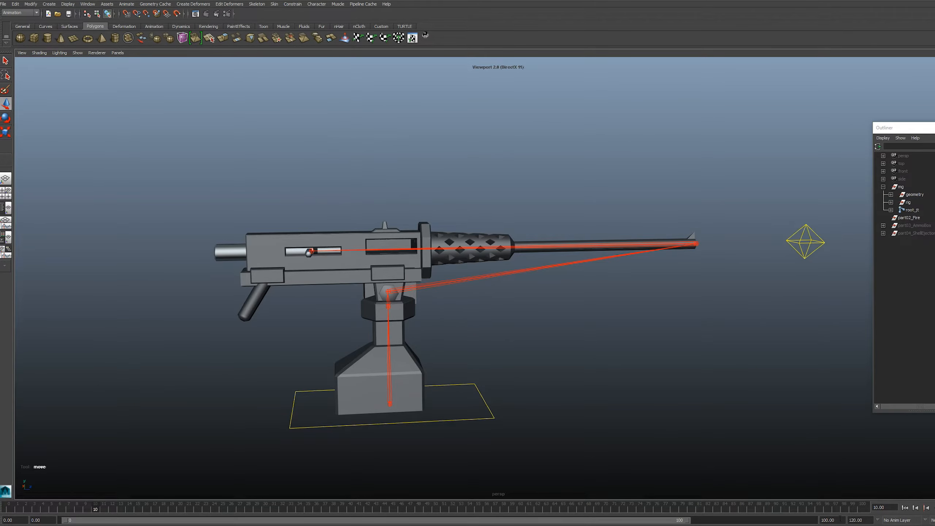
Step: Set the playback range to end at frame 10 and play the animation with gun_ctrl selected
{"action": "double_click", "coordinate": [826, 520]}
{"action": "type", "text": "10"}
{"action": "key", "text": "Return"}
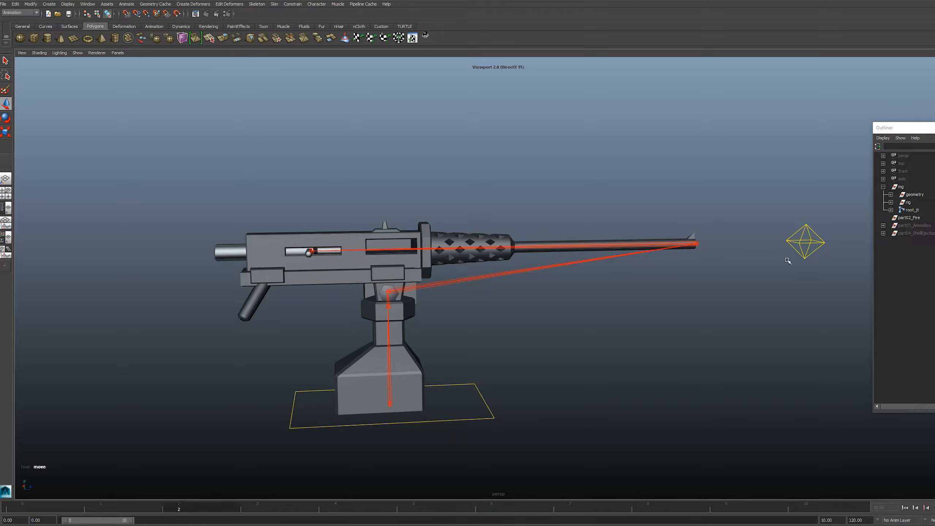
{"action": "left_click", "coordinate": [816, 242]}
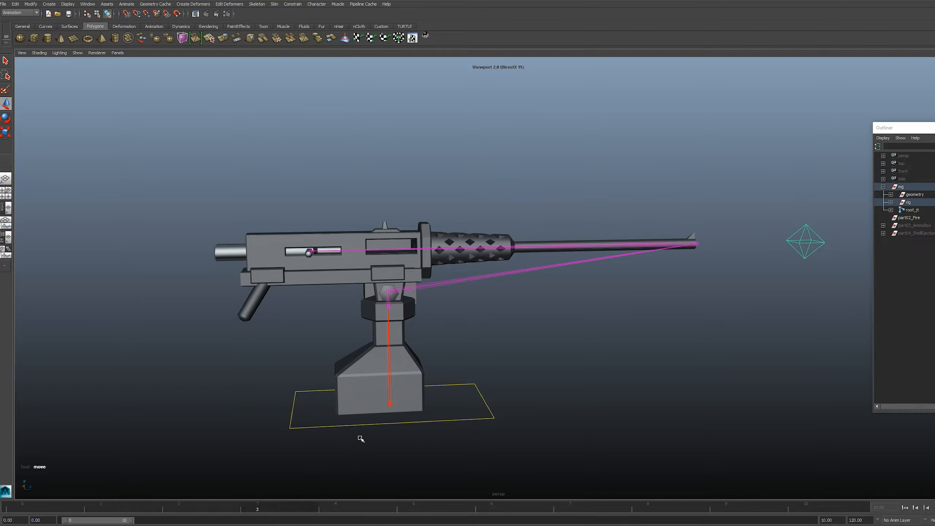
{"action": "left_click", "coordinate": [934, 508]}
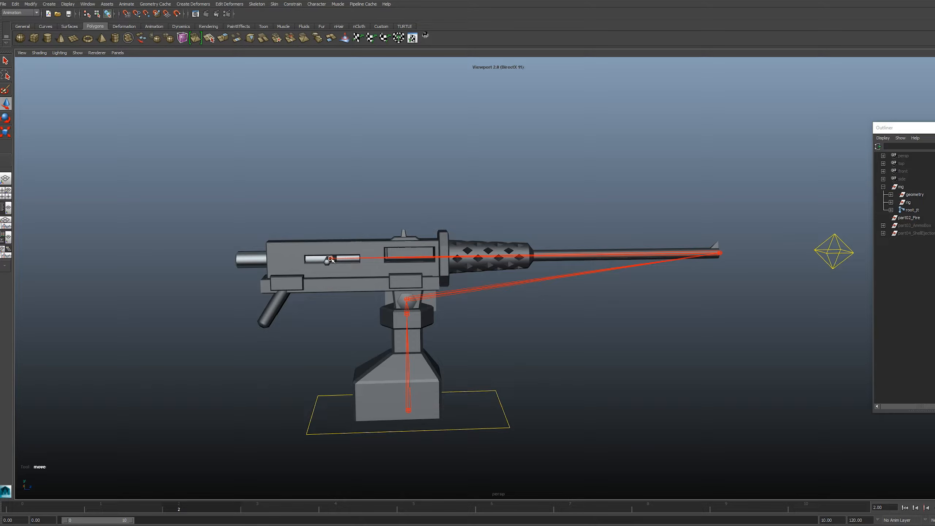
Step: Open Set Driven Key with hammer_jt loaded as the driven object and keep the window clear of the gun
{"action": "left_click", "coordinate": [331, 259]}
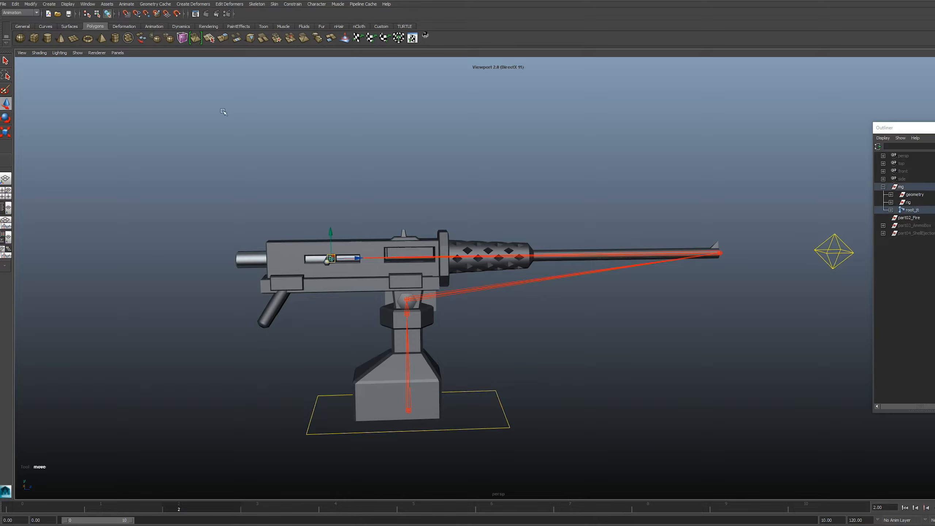
{"action": "left_click", "coordinate": [126, 5]}
{"action": "mouse_move", "coordinate": [162, 38]}
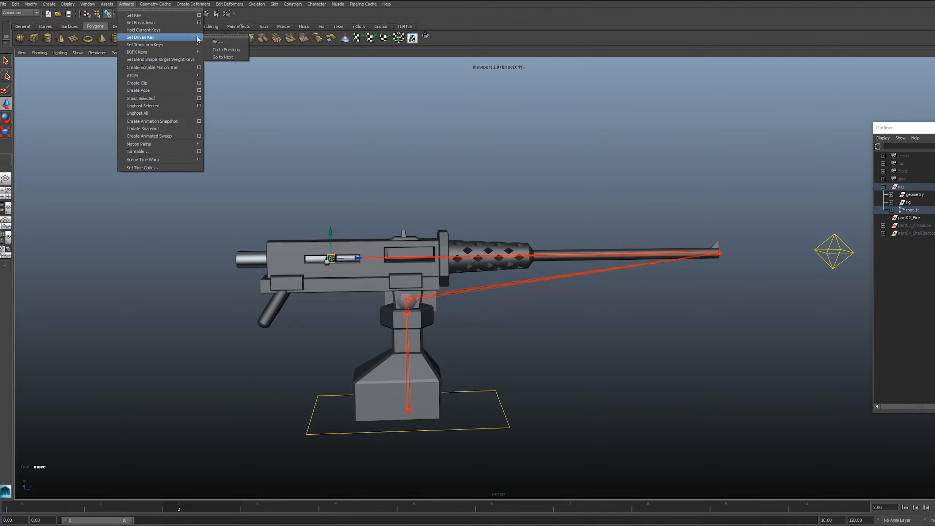
{"action": "left_click", "coordinate": [217, 43]}
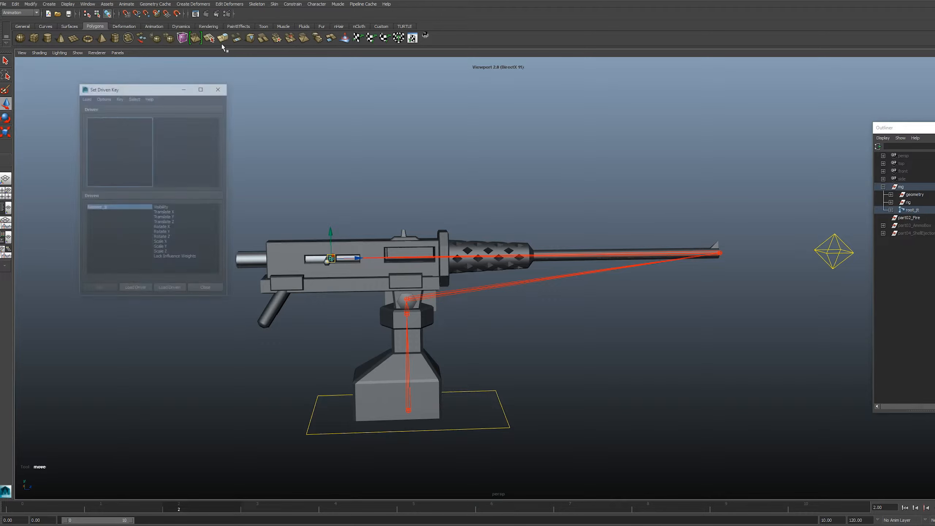
{"action": "left_click_drag", "start_coordinate": [150, 93], "coordinate": [126, 82]}
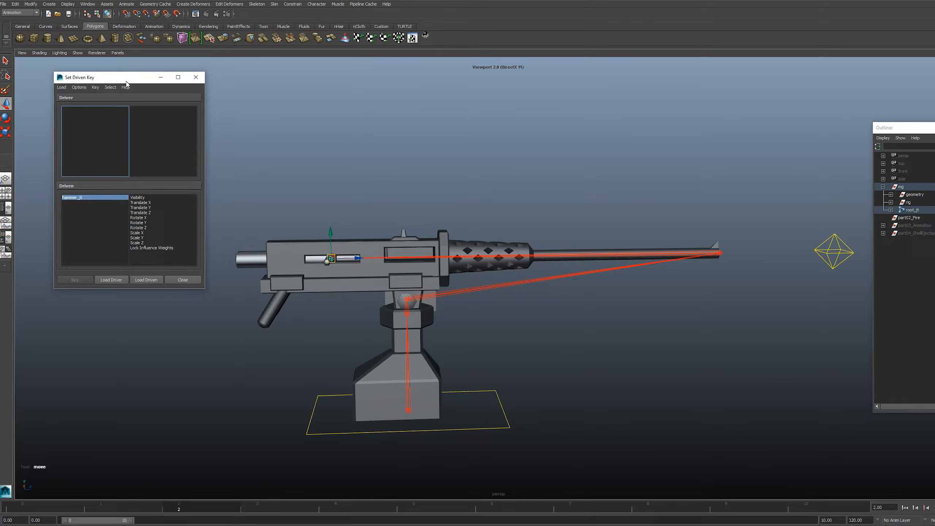
Step: Load gun_ctrl as the driver and choose its Fire attribute
{"action": "left_click", "coordinate": [826, 227]}
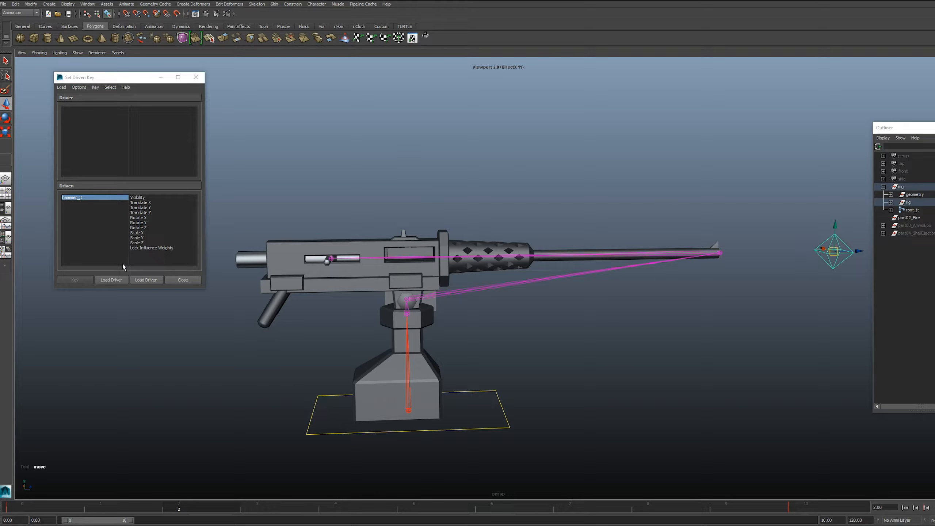
{"action": "left_click", "coordinate": [119, 280]}
{"action": "left_click", "coordinate": [135, 161]}
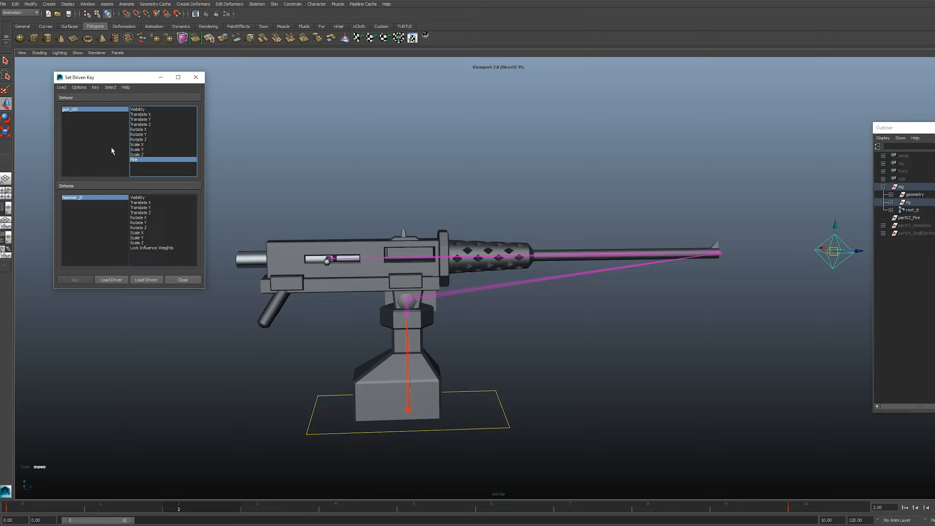
{"action": "mouse_move", "coordinate": [102, 80]}
{"action": "left_mouse_down"}
{"action": "mouse_move", "coordinate": [100, 89]}
{"action": "mouse_move", "coordinate": [107, 82]}
{"action": "left_mouse_up"}
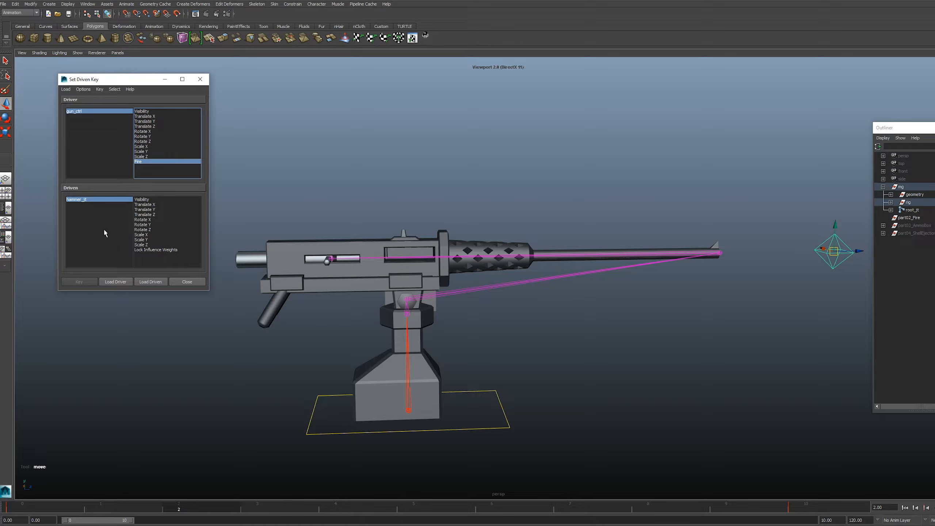
Step: Set driven keys on the Translate Z of hammer_jt at frames 0 and 10
{"action": "left_click", "coordinate": [300, 259]}
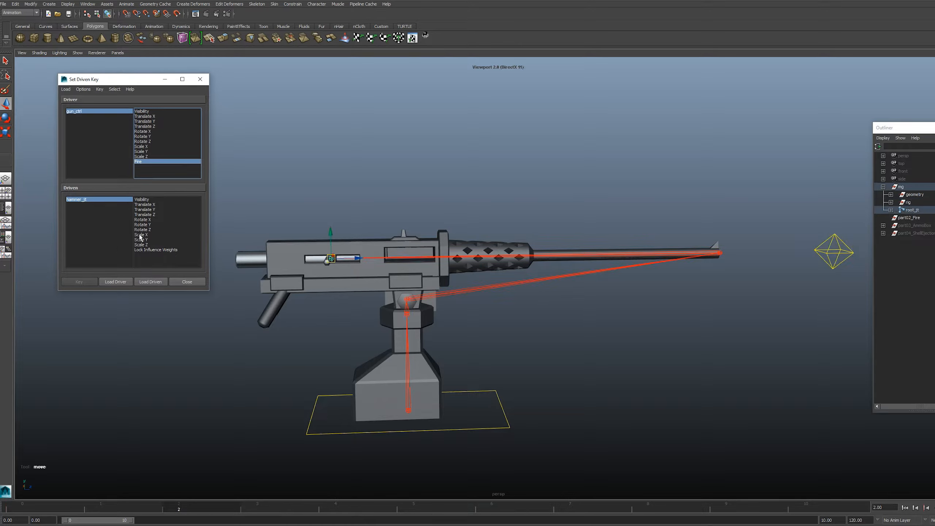
{"action": "left_click", "coordinate": [150, 215]}
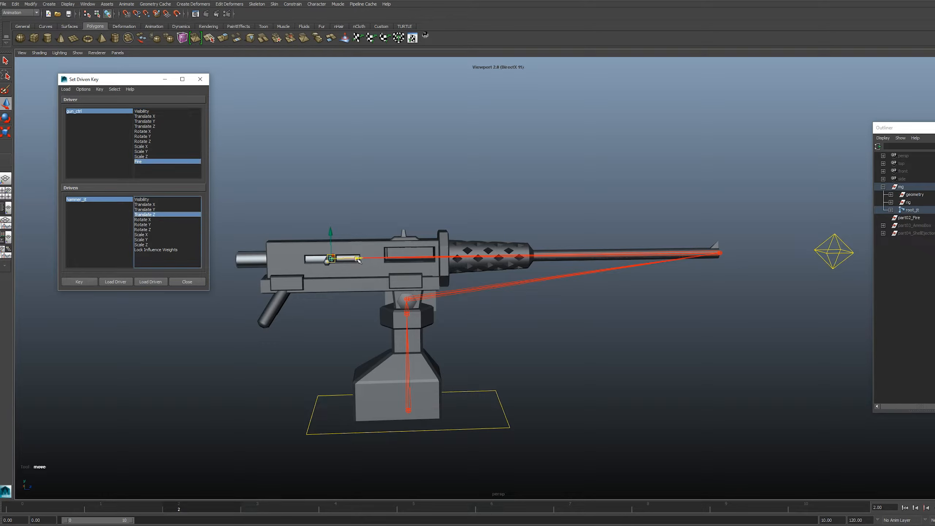
{"action": "mouse_move", "coordinate": [359, 258]}
{"action": "left_mouse_down"}
{"action": "mouse_move", "coordinate": [399, 258]}
{"action": "mouse_move", "coordinate": [344, 257]}
{"action": "mouse_move", "coordinate": [357, 258]}
{"action": "left_mouse_up"}
{"action": "left_click_drag", "start_coordinate": [174, 508], "coordinate": [24, 507]}
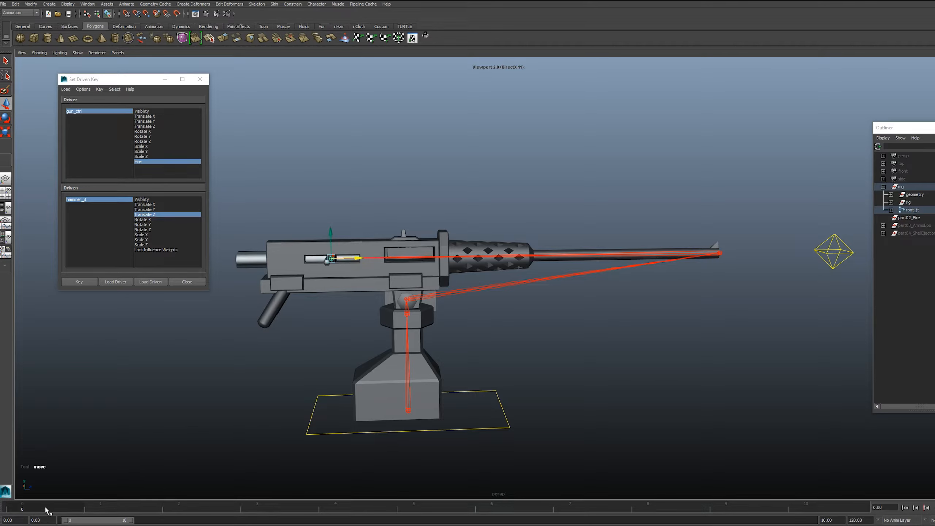
{"action": "left_click", "coordinate": [77, 283]}
{"action": "left_click_drag", "start_coordinate": [40, 508], "coordinate": [837, 494]}
{"action": "left_click", "coordinate": [85, 283]}
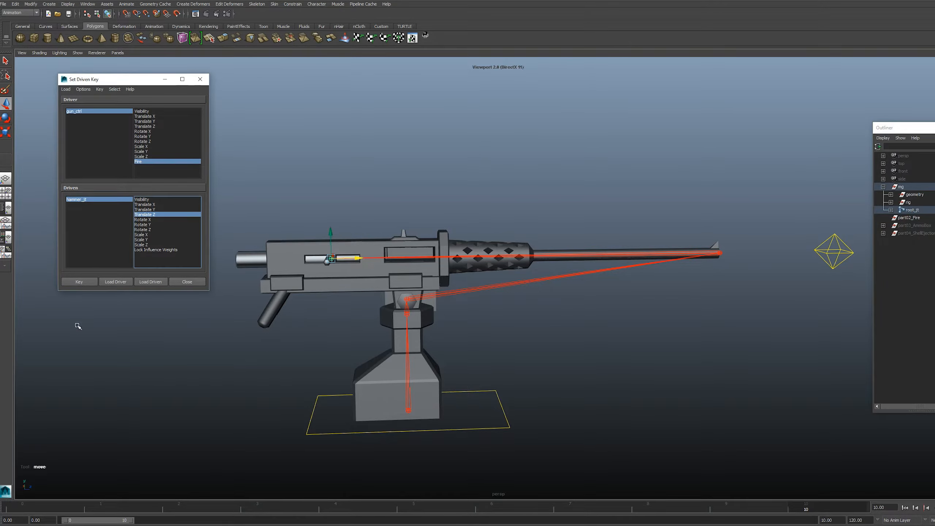
Step: Examine hammer_jt's driven Translate Z curve and its end keys in the Graph Editor, then check gun_ctrl's Fire channel
{"action": "left_click_drag", "start_coordinate": [581, 344], "coordinate": [478, 246]}
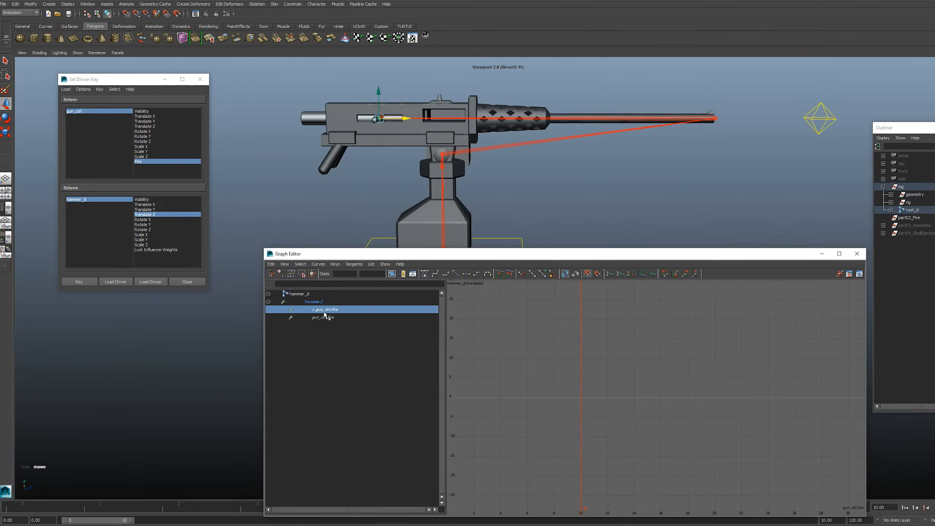
{"action": "key", "text": "f"}
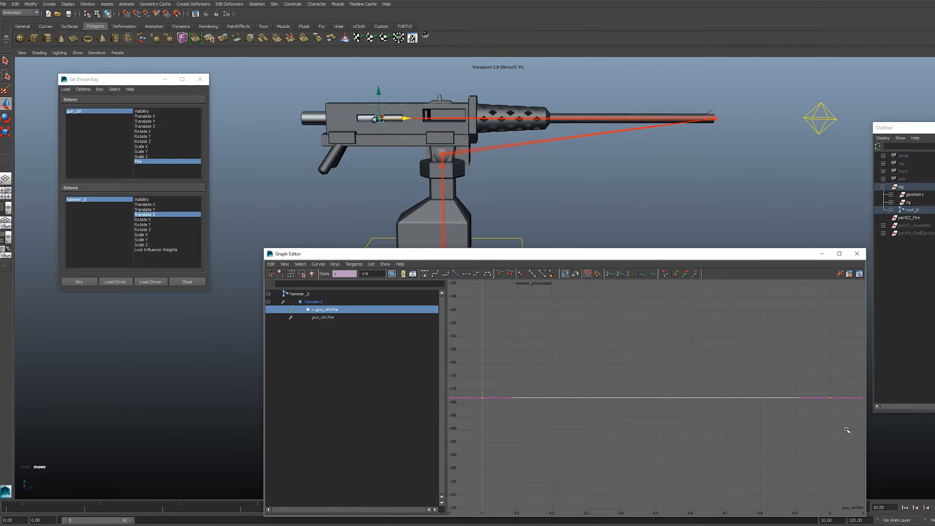
{"action": "left_click_drag", "start_coordinate": [646, 255], "coordinate": [625, 220]}
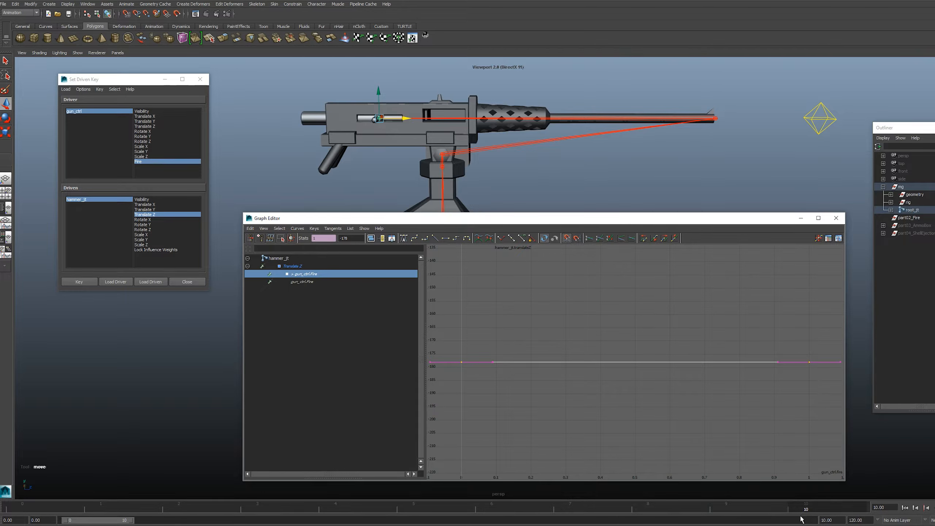
{"action": "left_click_drag", "start_coordinate": [450, 346], "coordinate": [515, 388]}
{"action": "left_click_drag", "start_coordinate": [786, 340], "coordinate": [833, 394]}
{"action": "left_click", "coordinate": [799, 114]}
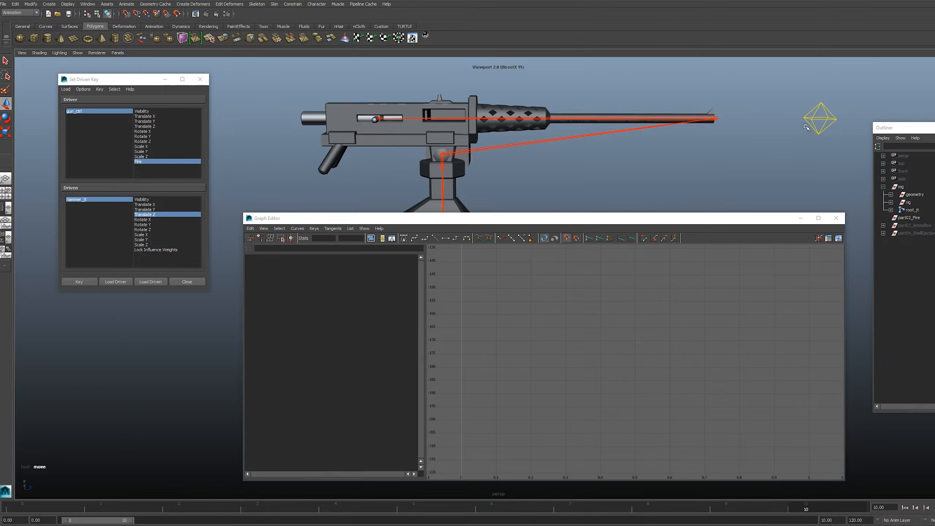
{"action": "left_click_drag", "start_coordinate": [803, 123], "coordinate": [830, 138]}
{"action": "key", "text": "ctrl+a"}
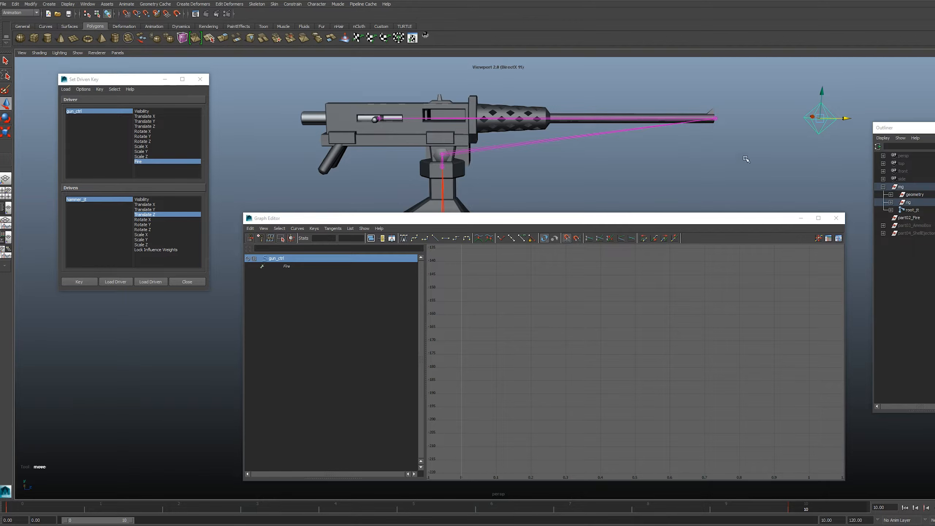
{"action": "left_click", "coordinate": [749, 124]}
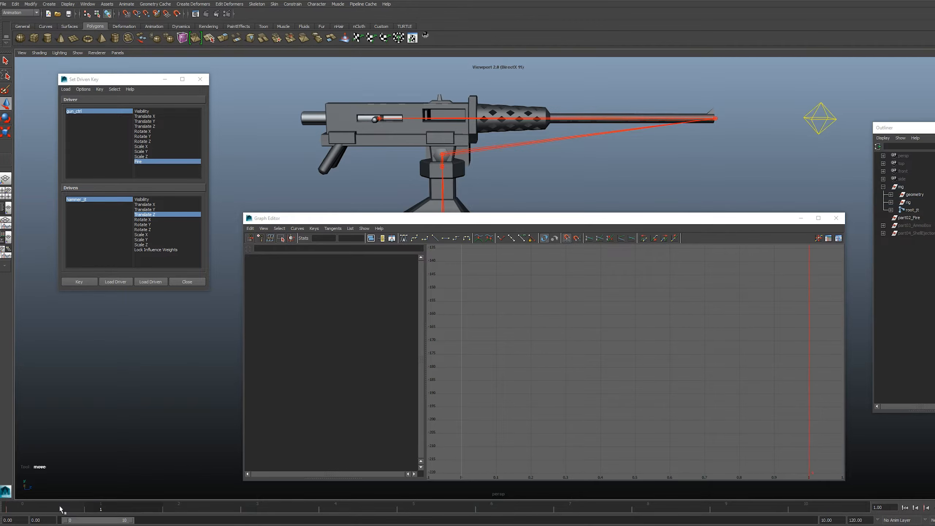
Step: Add driven keys for hammer_jt's Translate Z at frames 1 and 3
{"action": "left_click", "coordinate": [21, 511]}
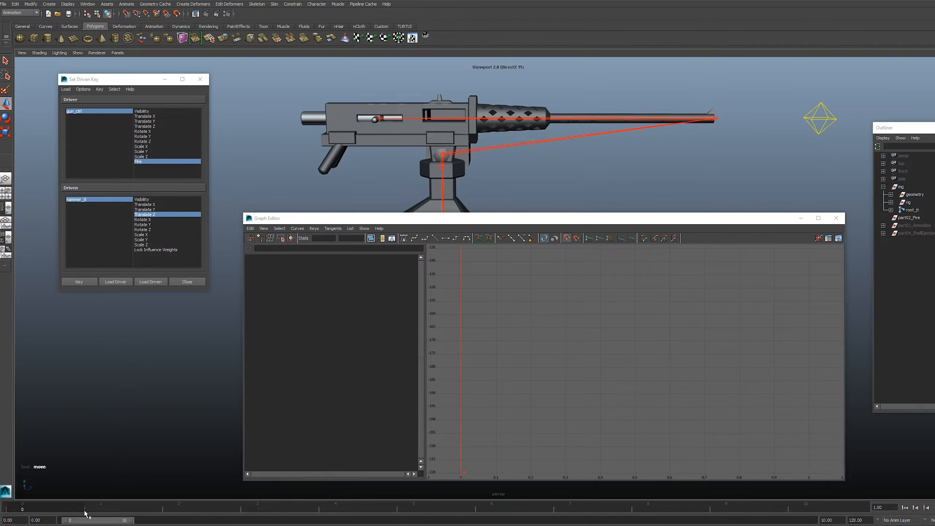
{"action": "left_click", "coordinate": [99, 510]}
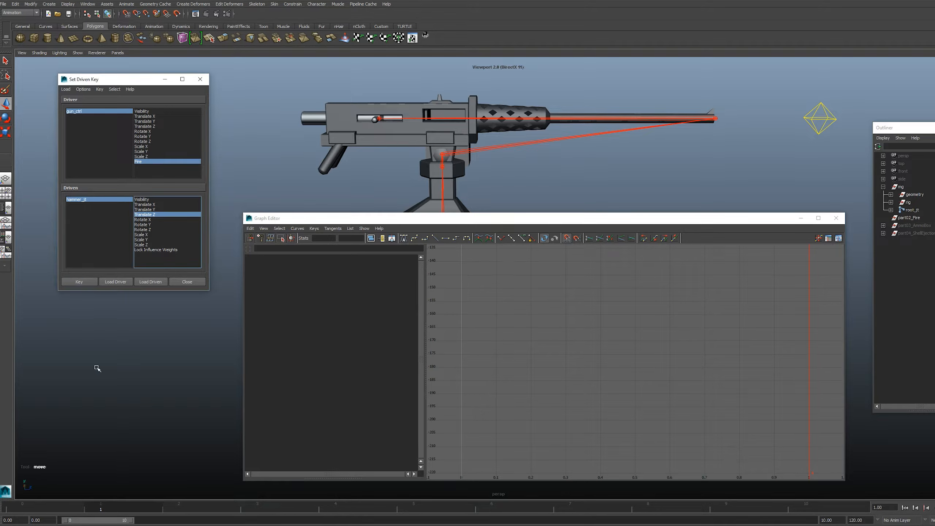
{"action": "left_click", "coordinate": [274, 509]}
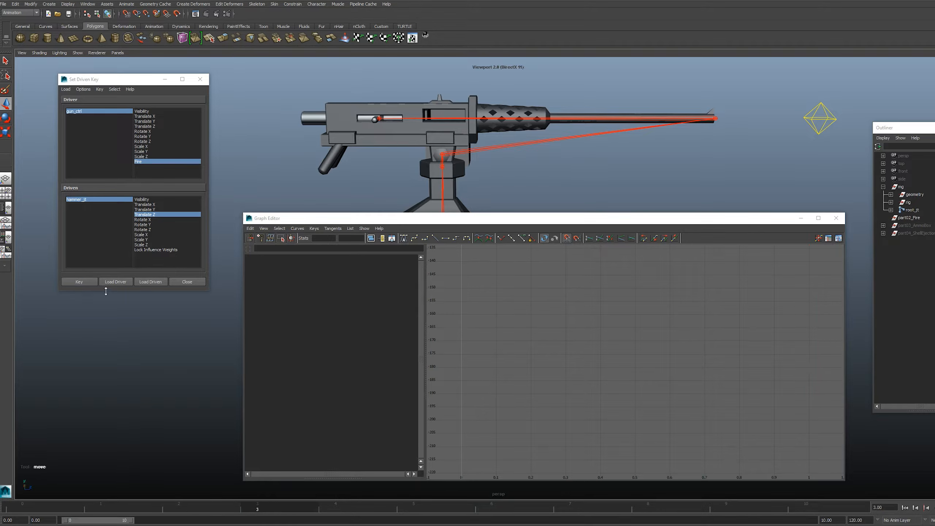
{"action": "left_click", "coordinate": [79, 281]}
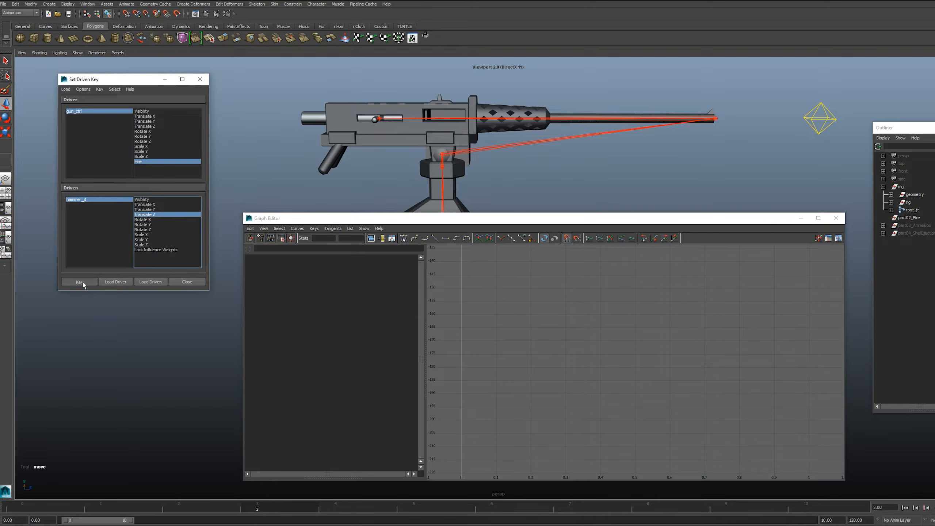
Step: Raise hammer_jt's Translate Z driven key at Fire 0.1 to about -166 in the Graph Editor, with the timeline at frame 1
{"action": "left_click", "coordinate": [378, 117]}
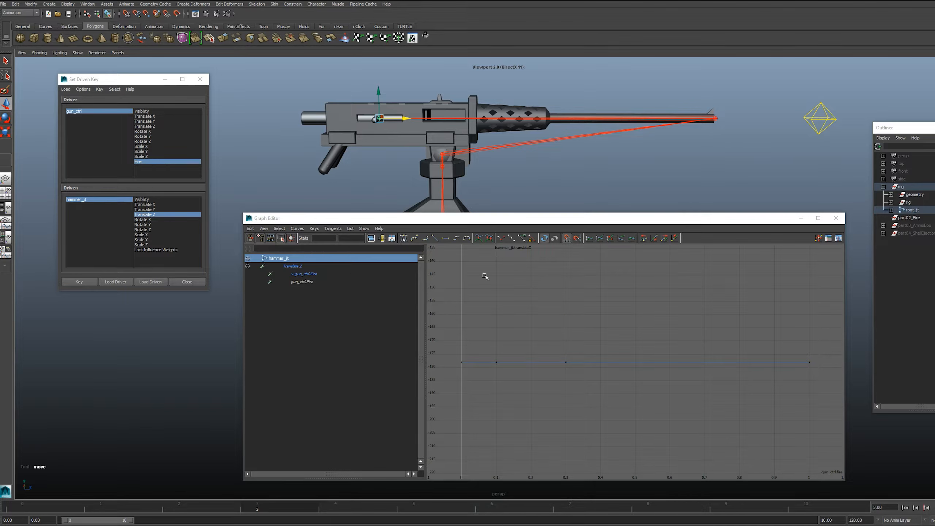
{"action": "left_click_drag", "start_coordinate": [495, 339], "coordinate": [502, 368]}
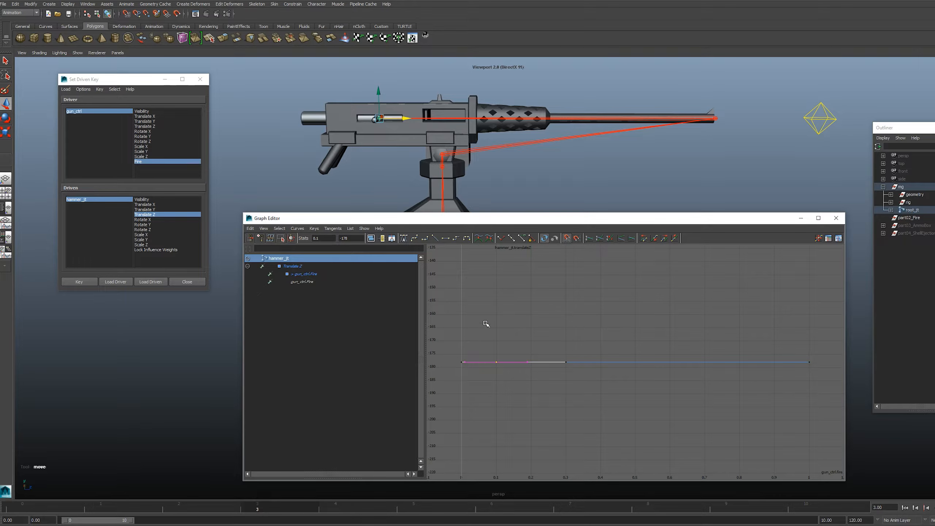
{"action": "left_click_drag", "start_coordinate": [475, 332], "coordinate": [509, 383]}
{"action": "left_click", "coordinate": [202, 506]}
{"action": "left_click", "coordinate": [120, 510]}
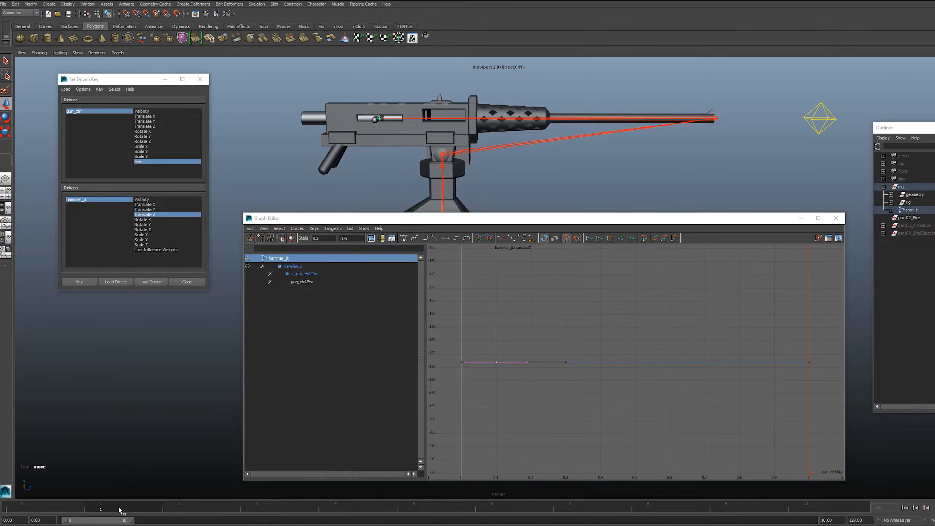
{"action": "left_click_drag", "start_coordinate": [478, 345], "coordinate": [510, 394]}
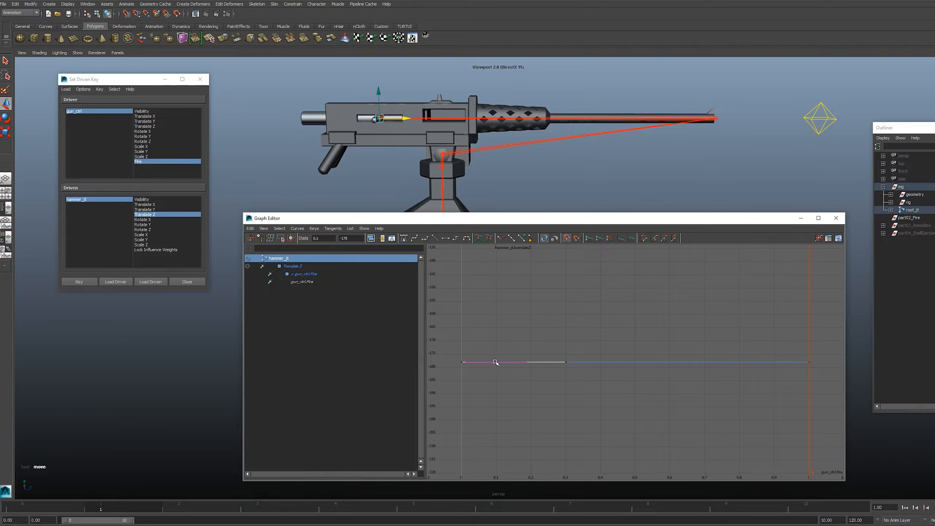
{"action": "middle_click_drag", "start_coordinate": [497, 361], "coordinate": [501, 329]}
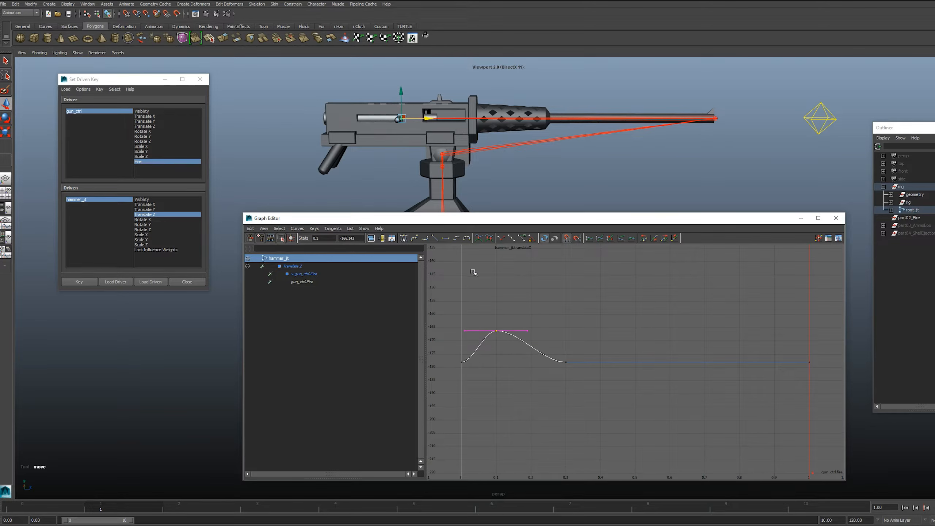
Step: Set linear tangents on hammer_jt's driven keys at Fire 0 and 0.1, and play back the firing motion
{"action": "left_click_drag", "start_coordinate": [453, 307], "coordinate": [516, 403]}
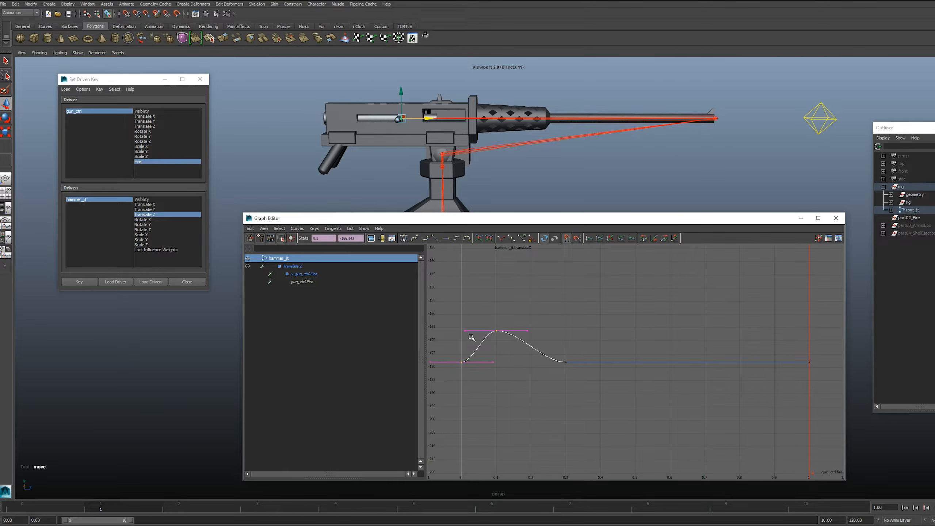
{"action": "left_click", "coordinate": [336, 229]}
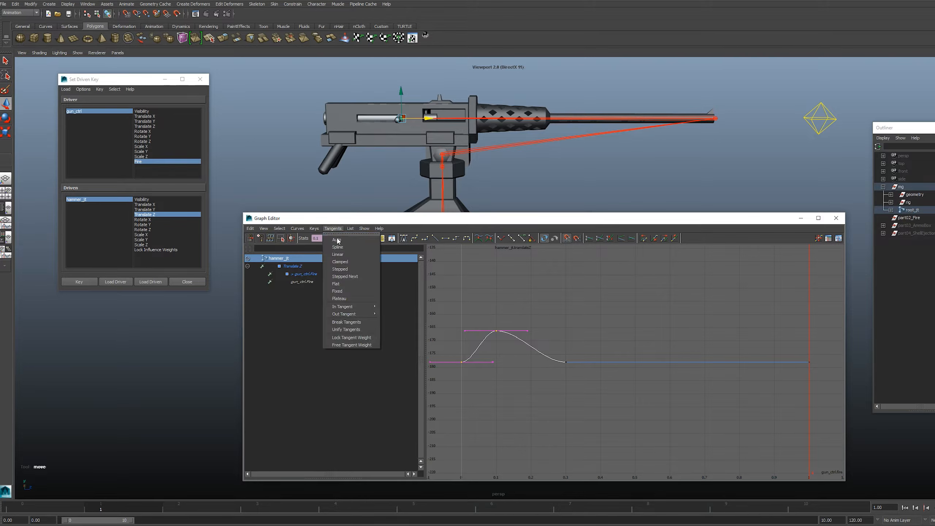
{"action": "left_click", "coordinate": [336, 257]}
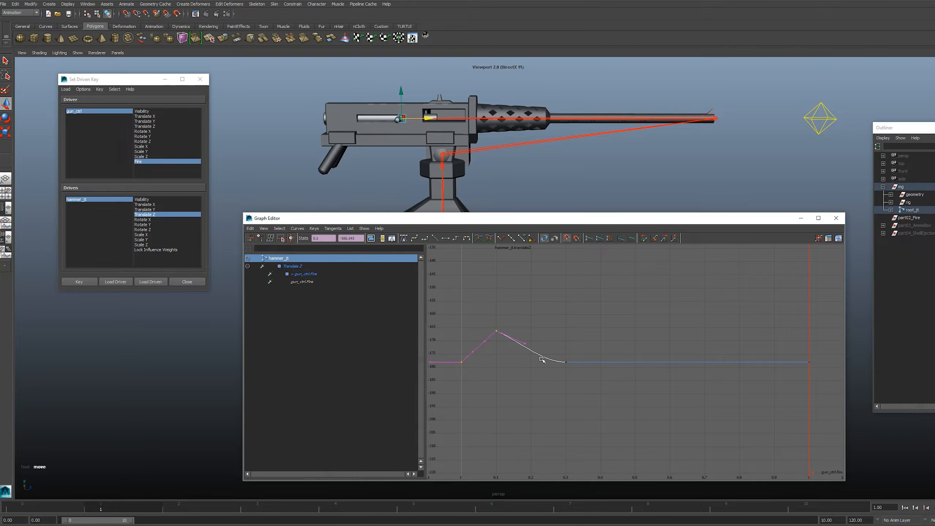
{"action": "left_click", "coordinate": [629, 195]}
{"action": "key", "text": "alt+v"}
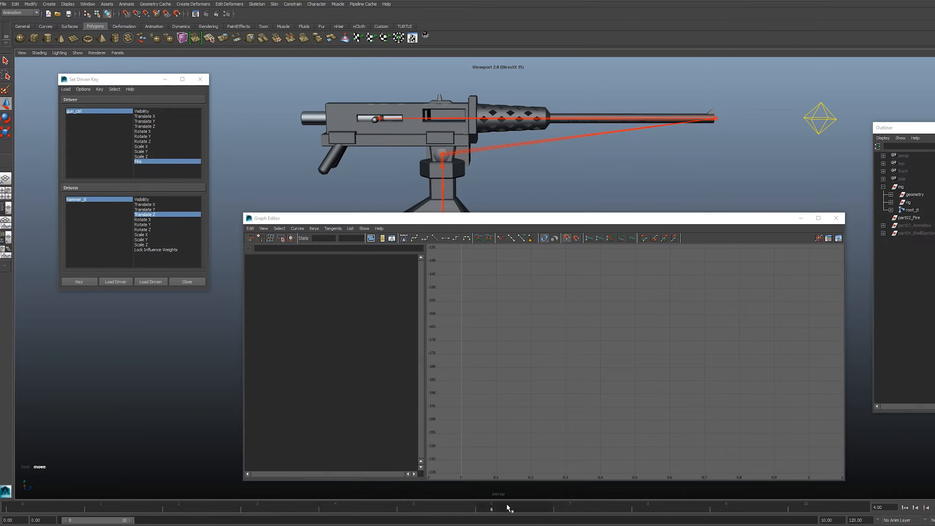
Step: Load gun_jt as the driven object and key its Translate Z against gun_ctrl's Fire at frames 0 and 10
{"action": "left_click_drag", "start_coordinate": [507, 510], "coordinate": [8, 510]}
{"action": "left_click", "coordinate": [679, 120]}
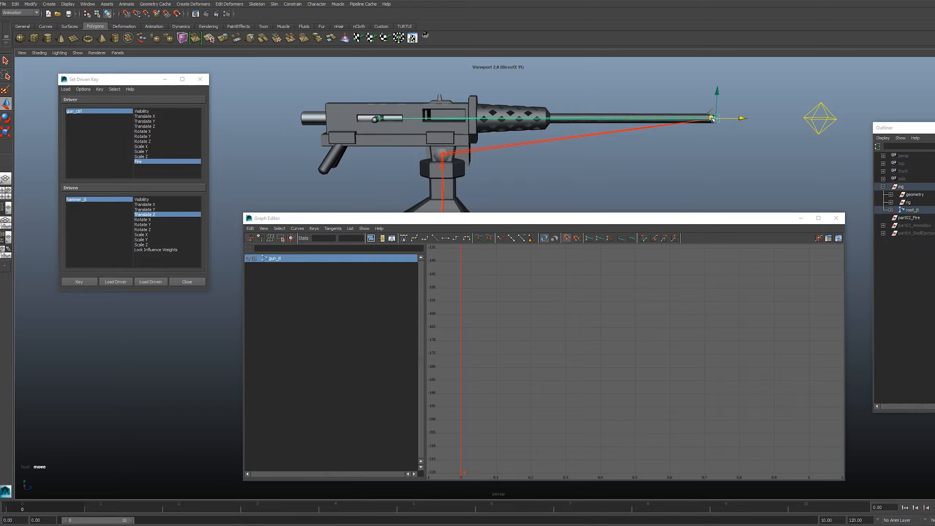
{"action": "left_click", "coordinate": [158, 287]}
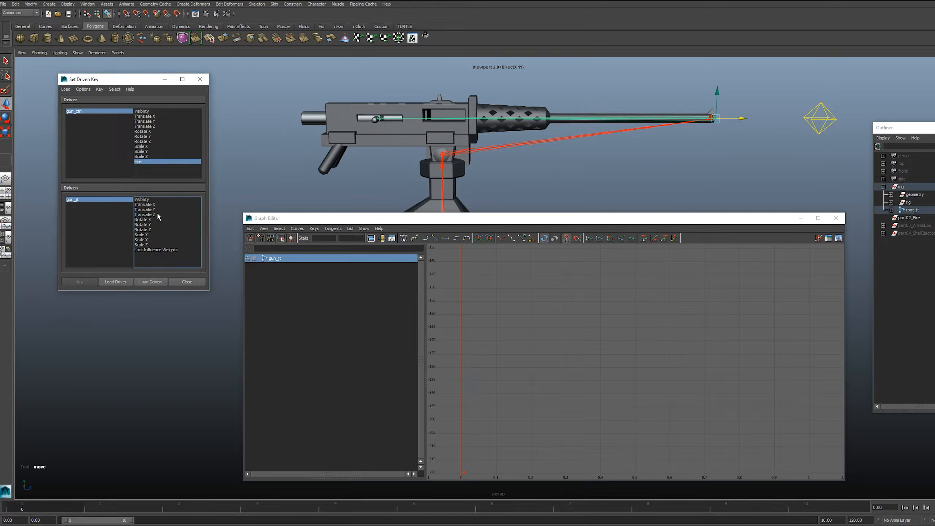
{"action": "left_click", "coordinate": [151, 215]}
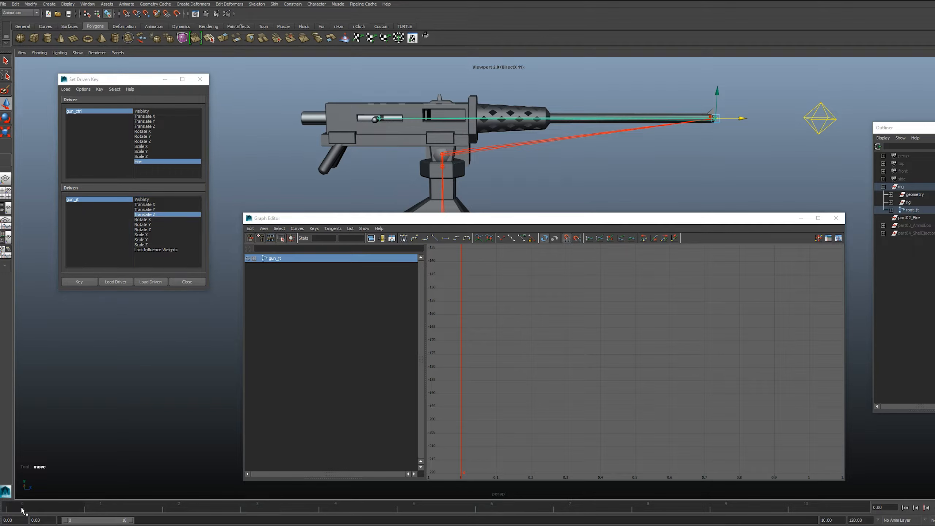
{"action": "left_click", "coordinate": [79, 281]}
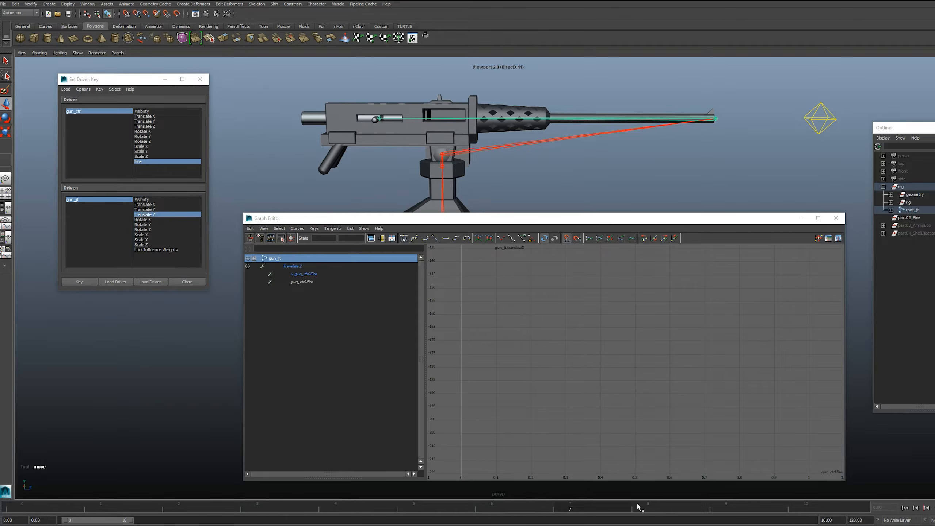
{"action": "left_click", "coordinate": [84, 285]}
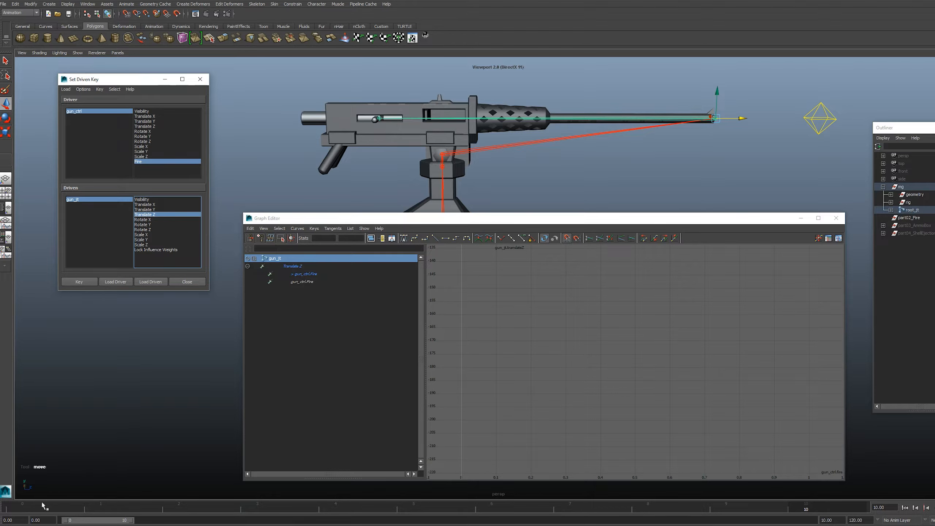
Step: Add driven keys for gun_jt's Translate Z at frames 2, 3 and 5
{"action": "left_click_drag", "start_coordinate": [35, 510], "coordinate": [180, 510]}
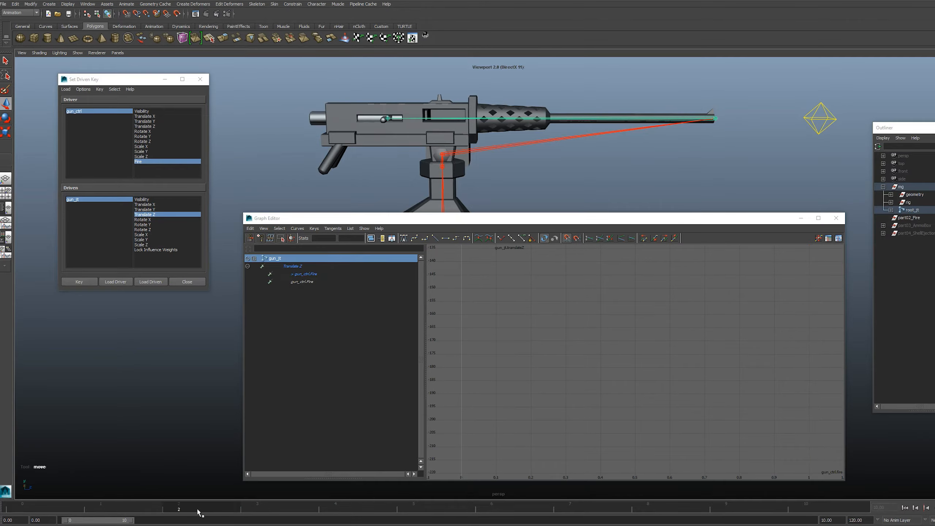
{"action": "left_click", "coordinate": [84, 282]}
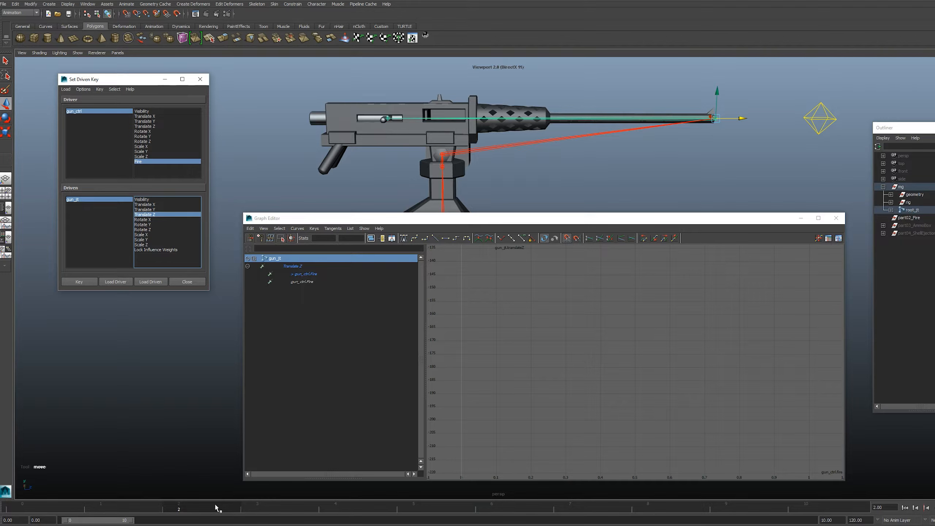
{"action": "left_click_drag", "start_coordinate": [217, 509], "coordinate": [290, 512]}
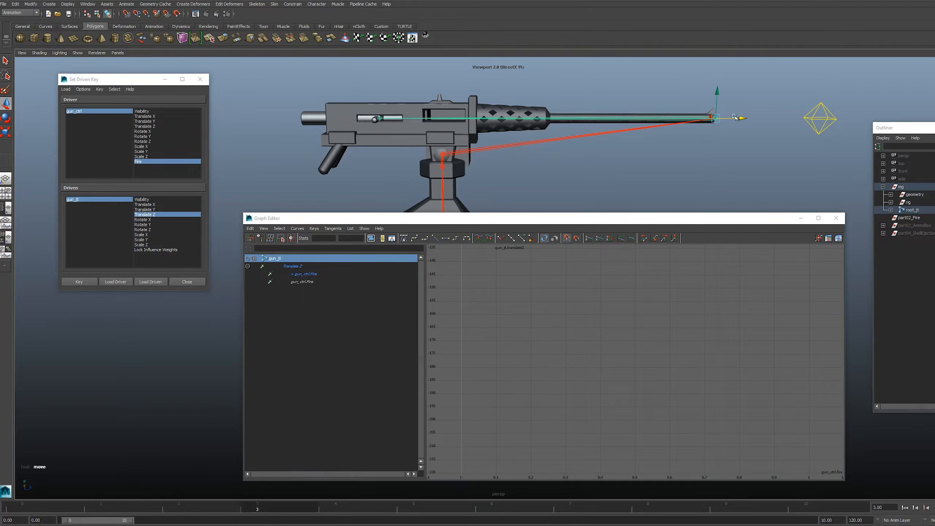
{"action": "left_click", "coordinate": [83, 282]}
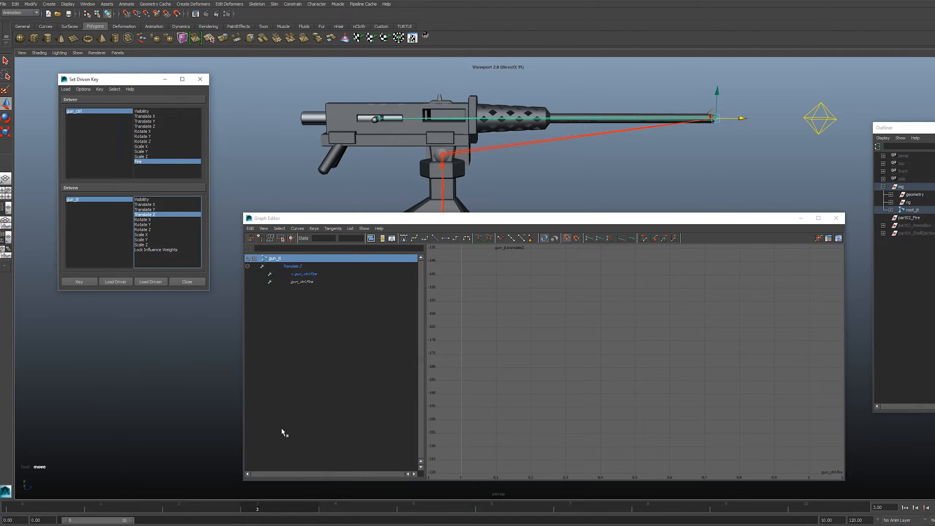
{"action": "left_click_drag", "start_coordinate": [284, 506], "coordinate": [414, 510]}
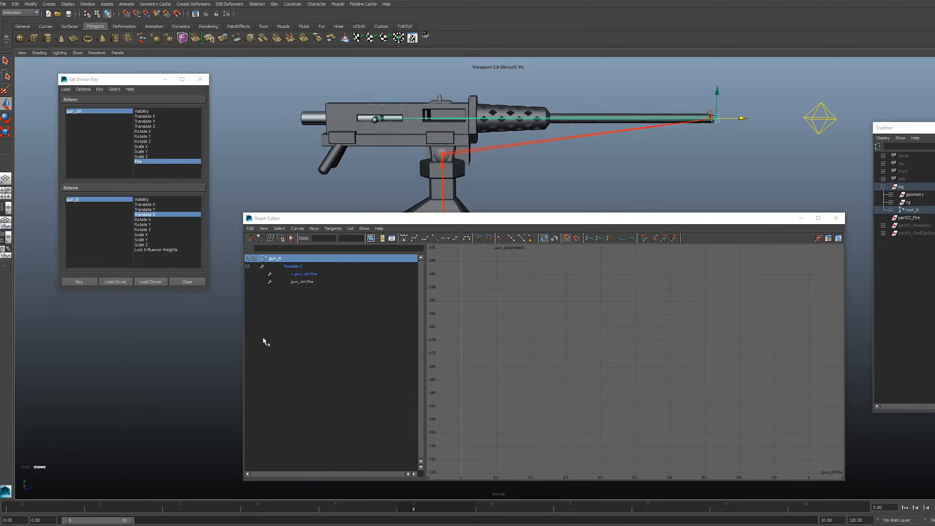
{"action": "left_click", "coordinate": [79, 282]}
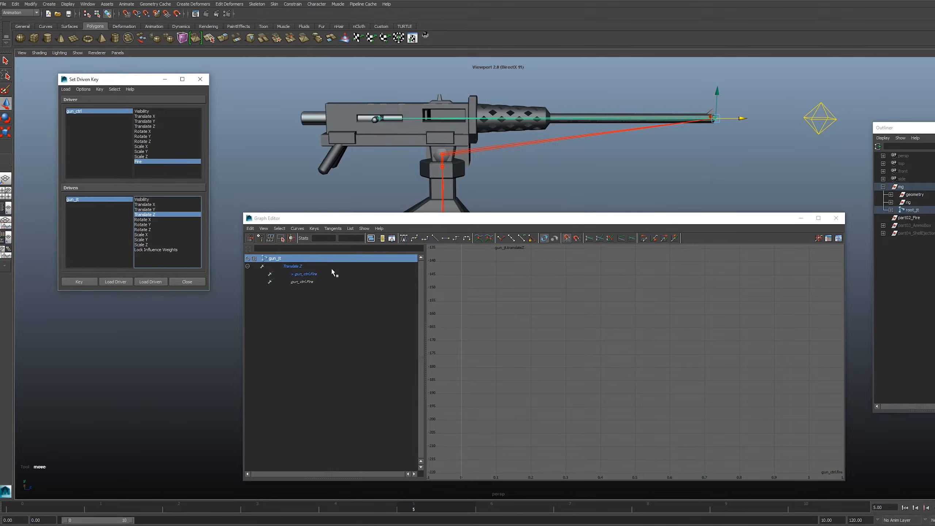
Step: Lower gun_jt's Translate Z driven key at Fire 0.3 to about 141.4 in the Graph Editor and play back the recoil
{"action": "left_click", "coordinate": [301, 274]}
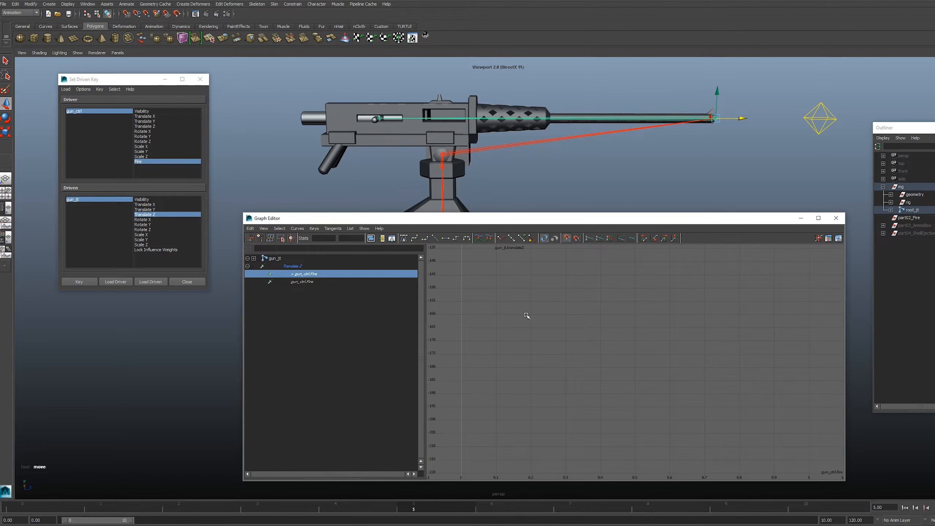
{"action": "key", "text": "f"}
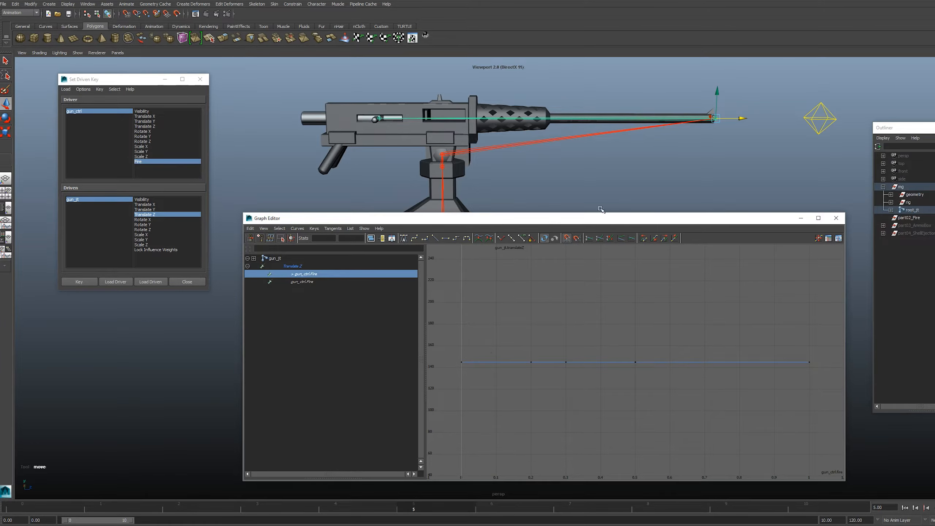
{"action": "left_click_drag", "start_coordinate": [560, 343], "coordinate": [570, 372]}
{"action": "left_click_drag", "start_coordinate": [432, 509], "coordinate": [293, 510]}
{"action": "left_click_drag", "start_coordinate": [554, 316], "coordinate": [568, 365]}
{"action": "middle_click_drag", "start_coordinate": [566, 368], "coordinate": [567, 372], "text": "shift"}
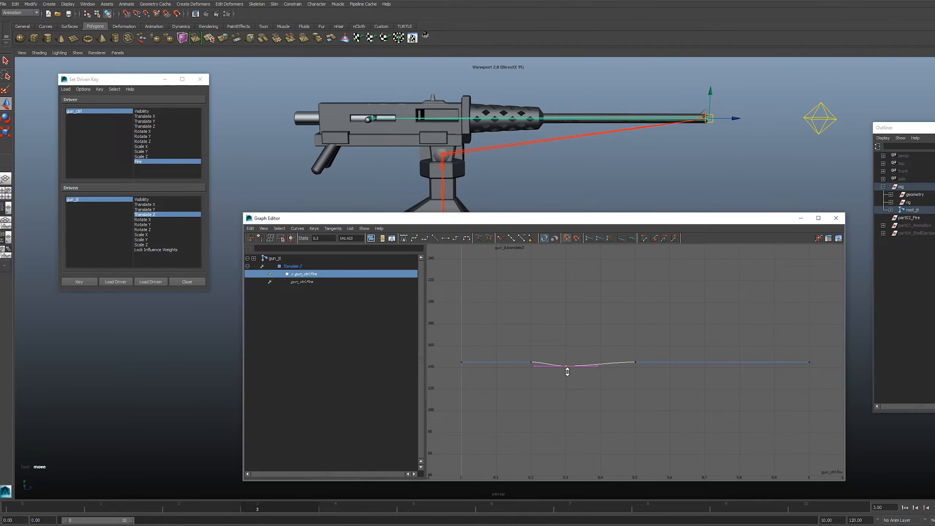
{"action": "left_click", "coordinate": [594, 159]}
{"action": "key", "text": "alt+v"}
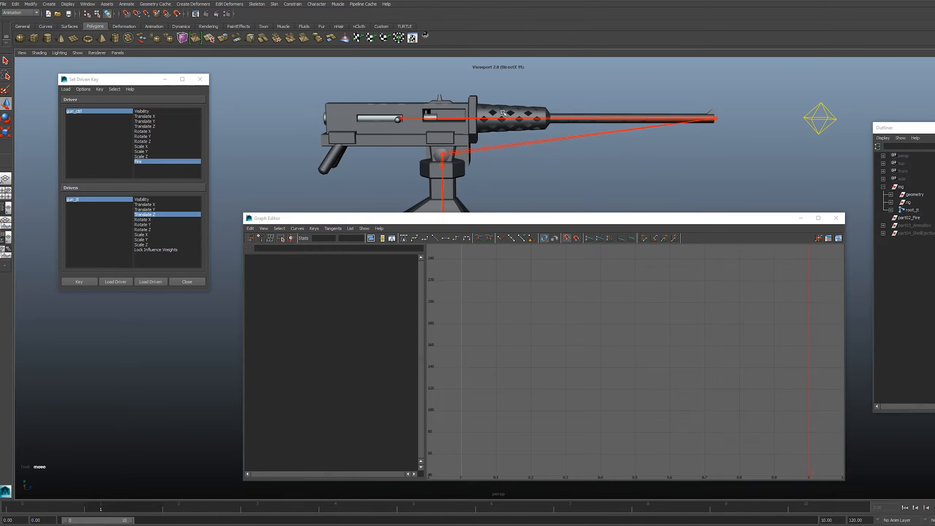
Step: Raise gun_jt's Translate Z key at Fire 0.3 slightly to soften the recoil, and play the animation again
{"action": "left_click", "coordinate": [653, 119]}
{"action": "key", "text": "f"}
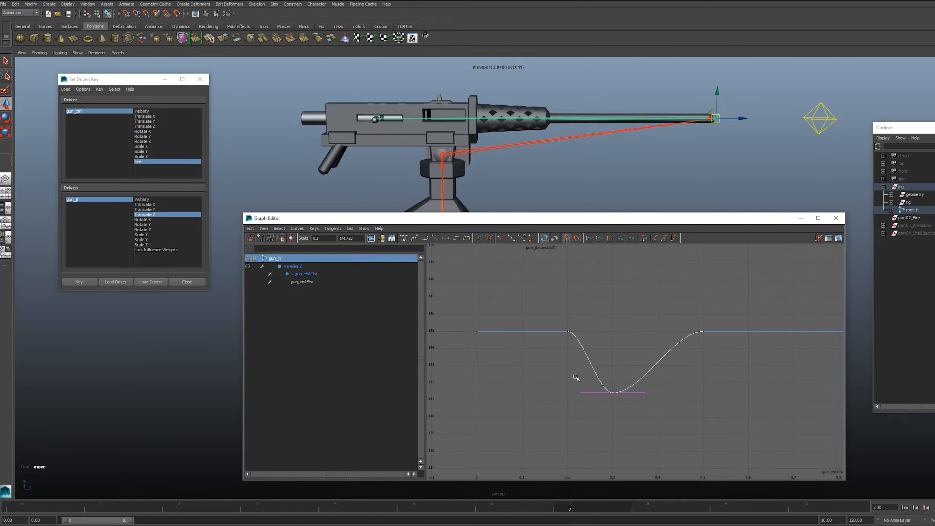
{"action": "middle_click_drag", "start_coordinate": [614, 397], "coordinate": [615, 372], "text": "shift"}
{"action": "left_click", "coordinate": [642, 171]}
{"action": "key", "text": "alt+v"}
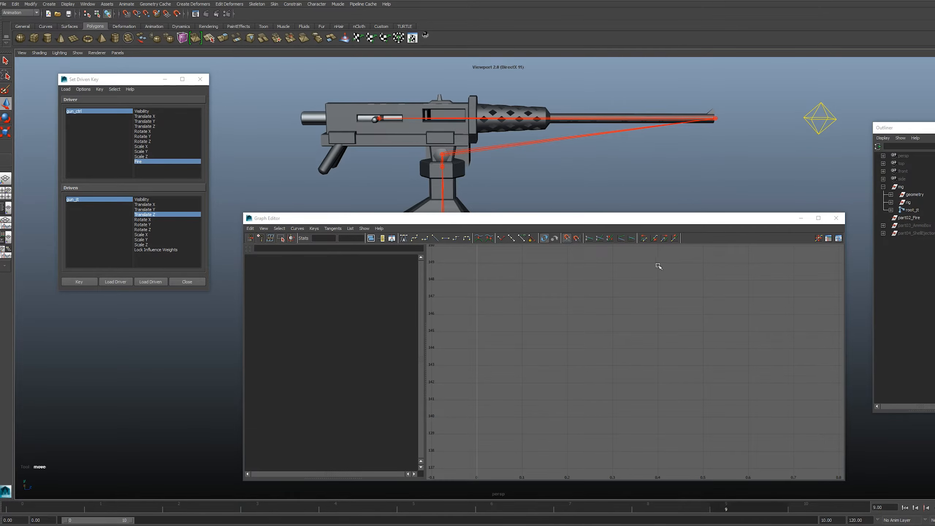
Step: Move the Graph Editor out of the way, delete the part02_Fire group and expand part03_AmmoBox
{"action": "left_click_drag", "start_coordinate": [639, 220], "coordinate": [589, 525]}
{"action": "middle_click_drag", "start_coordinate": [562, 262], "coordinate": [577, 353], "text": "alt"}
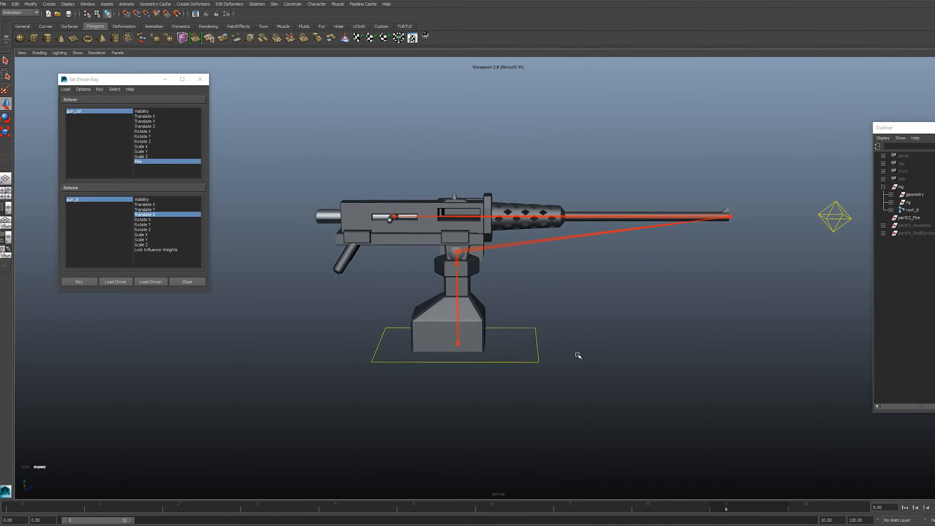
{"action": "left_click_drag", "start_coordinate": [577, 353], "coordinate": [608, 346], "text": "alt"}
{"action": "middle_click_drag", "start_coordinate": [610, 346], "coordinate": [612, 355], "text": "alt"}
{"action": "left_click", "coordinate": [914, 218]}
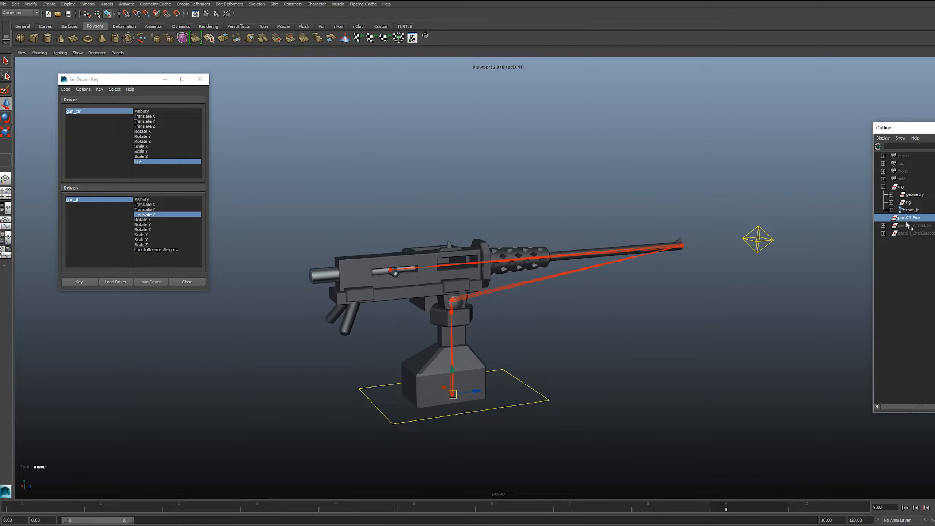
{"action": "middle_click_drag", "start_coordinate": [906, 226], "coordinate": [907, 225]}
{"action": "left_click", "coordinate": [884, 218]}
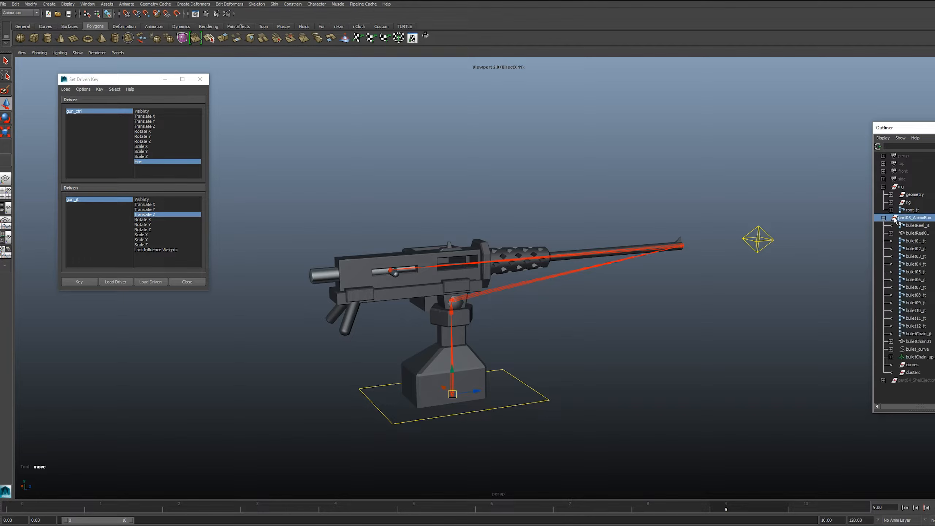
Step: Examine the ammo box beside the gun up close, including the bullet reel and its bulletReel_jt joint
{"action": "left_click_drag", "start_coordinate": [428, 209], "coordinate": [526, 225], "text": "alt"}
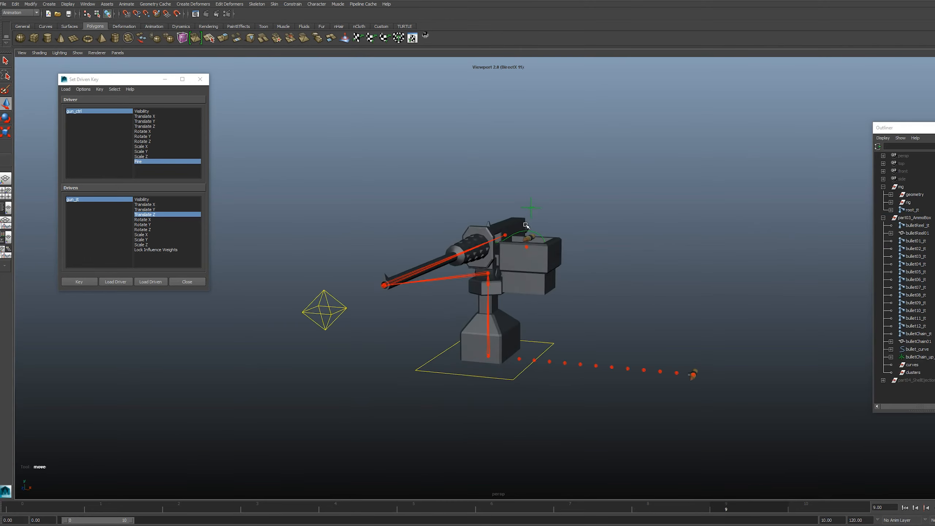
{"action": "left_click_drag", "start_coordinate": [616, 230], "coordinate": [527, 266], "text": "alt"}
{"action": "right_click_drag", "start_coordinate": [526, 265], "coordinate": [603, 247], "text": "alt"}
{"action": "middle_click_drag", "start_coordinate": [604, 247], "coordinate": [537, 276], "text": "alt"}
{"action": "scroll", "coordinate": [543, 286], "scroll_direction": "up", "scroll_amount": 3}
{"action": "left_click_drag", "start_coordinate": [495, 247], "coordinate": [536, 258], "text": "alt"}
{"action": "middle_click_drag", "start_coordinate": [535, 258], "coordinate": [564, 256], "text": "alt"}
{"action": "left_click", "coordinate": [923, 228]}
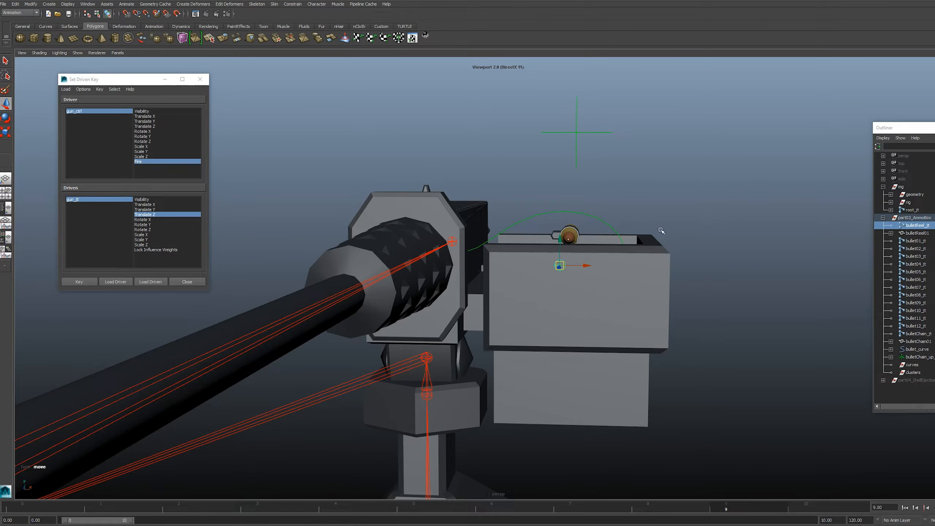
Step: Duplicate bulletReel01 and rotate the copy around the reel's centre so it sits beside the original bullet
{"action": "left_click", "coordinate": [568, 235]}
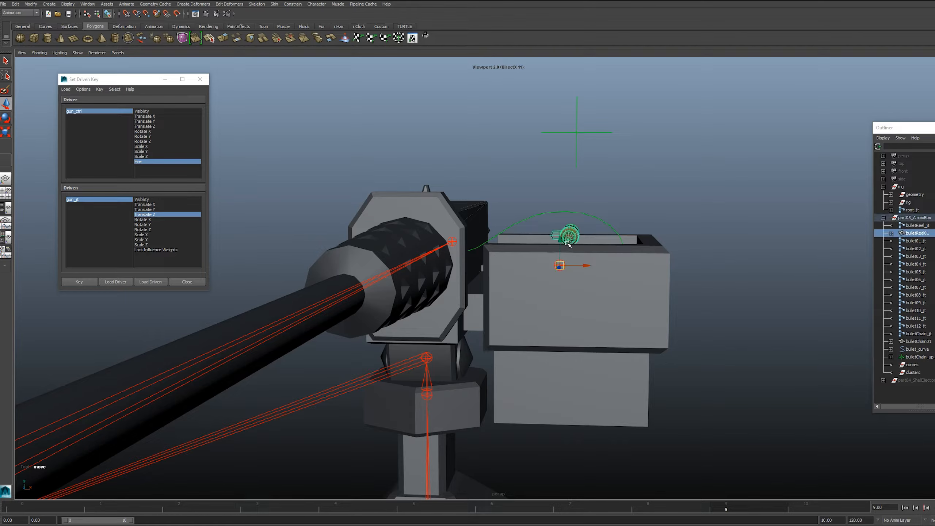
{"action": "middle_click_drag", "start_coordinate": [595, 239], "coordinate": [563, 260], "text": "alt"}
{"action": "mouse_move", "coordinate": [562, 260]}
{"action": "left_mouse_down", "text": "alt"}
{"action": "mouse_move", "coordinate": [553, 272]}
{"action": "mouse_move", "coordinate": [567, 270]}
{"action": "mouse_move", "coordinate": [554, 260]}
{"action": "left_mouse_up", "text": "alt"}
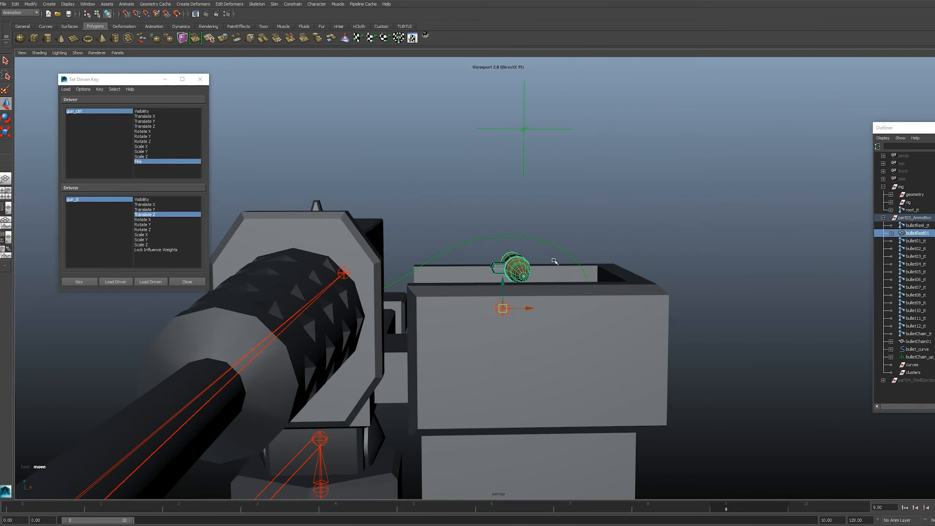
{"action": "key", "text": "ctrl+d"}
{"action": "key", "text": "e"}
{"action": "key", "text": "v"}
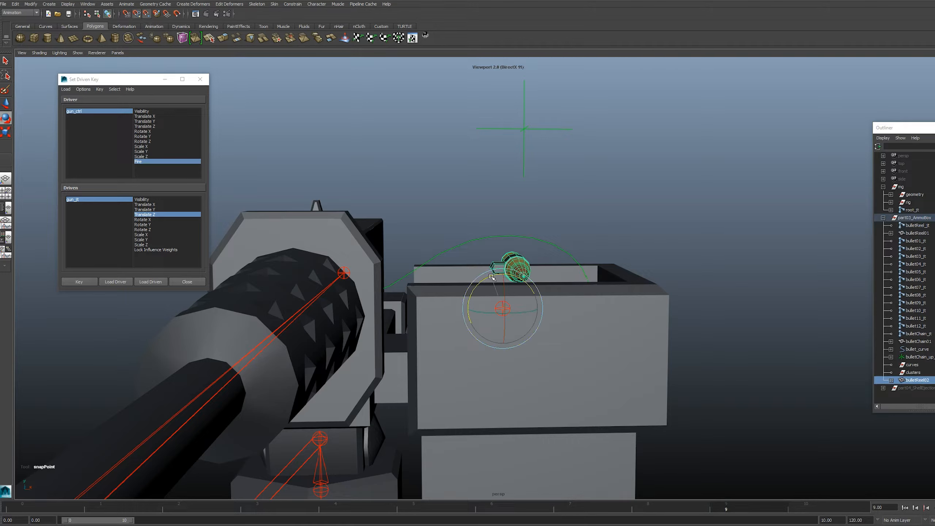
{"action": "left_click_drag", "start_coordinate": [492, 277], "coordinate": [470, 293]}
{"action": "key", "text": "w"}
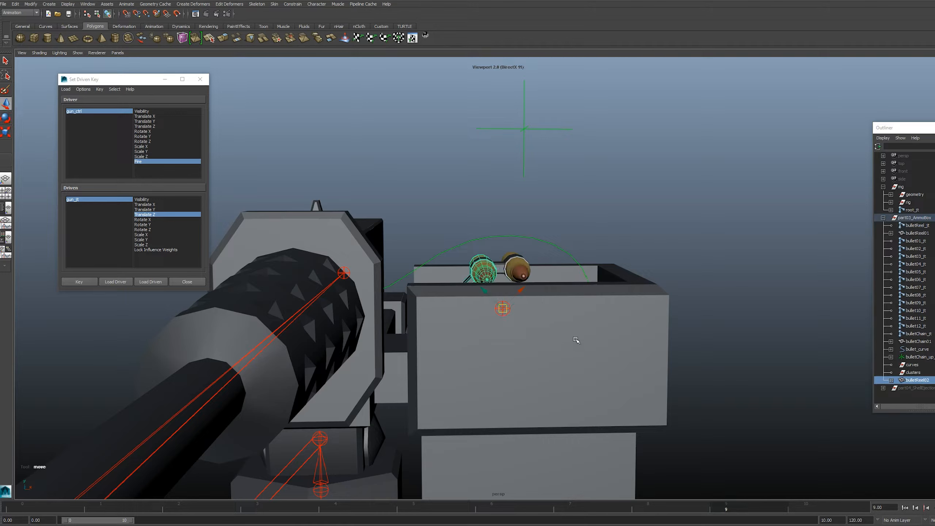
Step: Repeat Duplicate with Transform on the rotated bullet to complete the reel up to bulletReel08
{"action": "left_click", "coordinate": [15, 4]}
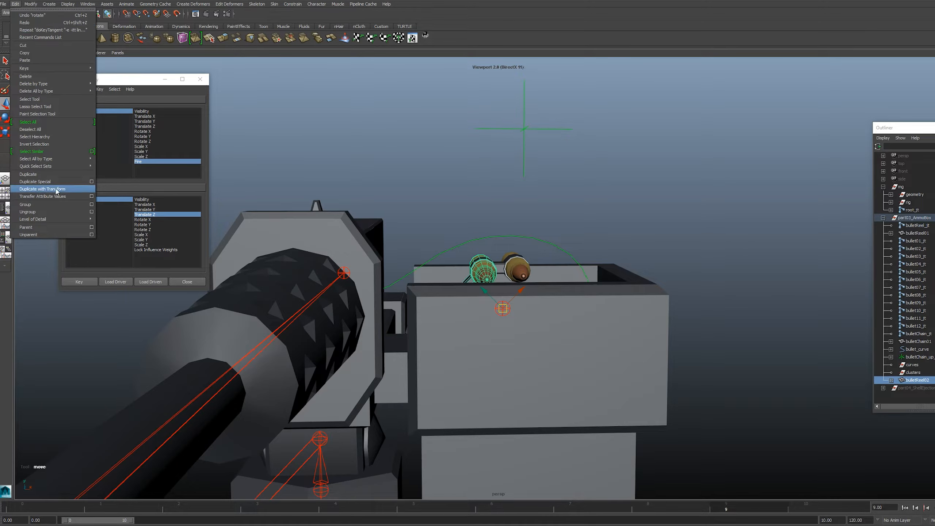
{"action": "left_click", "coordinate": [581, 206]}
{"action": "middle_click_drag", "start_coordinate": [582, 205], "coordinate": [586, 193], "text": "alt"}
{"action": "key", "text": "ctrl+z"}
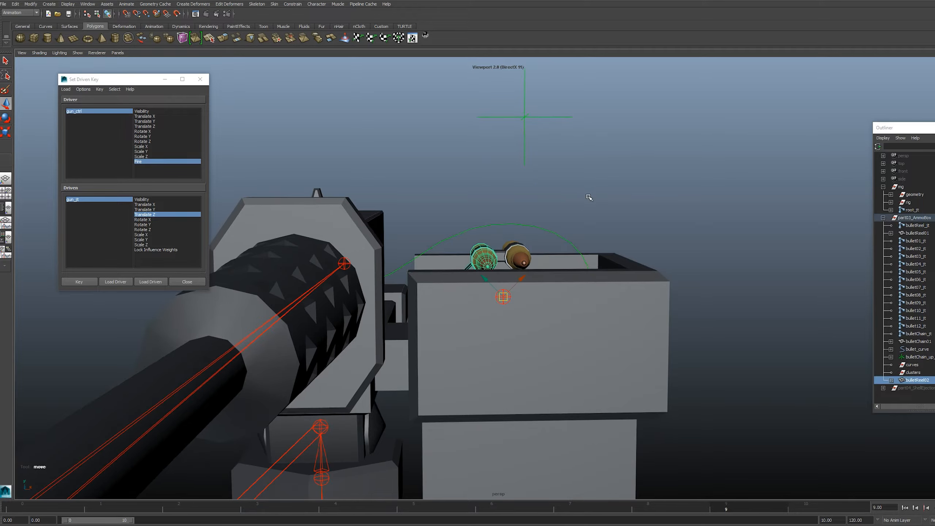
{"action": "key", "text": "shift+d"}
{"action": "left_click_drag", "start_coordinate": [553, 225], "coordinate": [544, 247], "text": "alt"}
{"action": "key", "text": "e"}
{"action": "key", "text": "v"}
{"action": "left_click_drag", "start_coordinate": [531, 187], "coordinate": [507, 196]}
{"action": "key", "text": "w"}
{"action": "key", "text": "shift+d"}
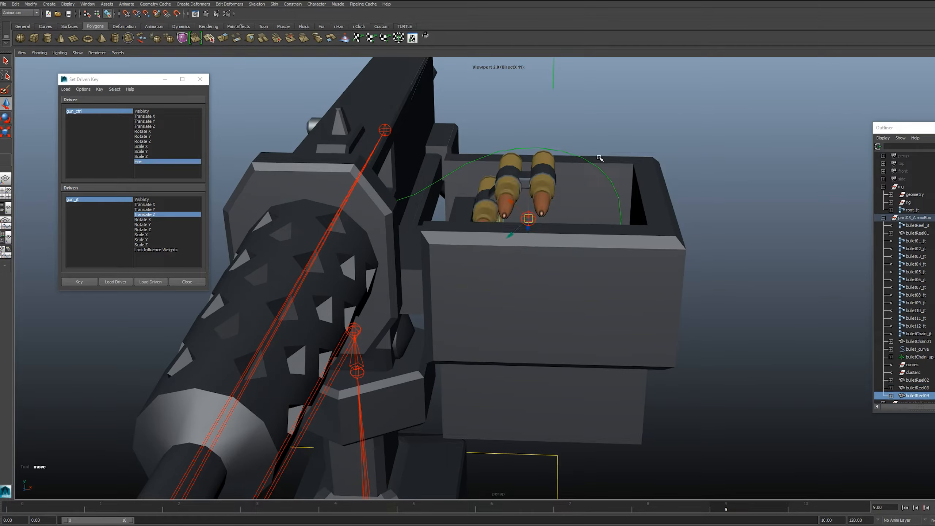
{"action": "left_click_drag", "start_coordinate": [611, 194], "coordinate": [509, 177], "text": "alt"}
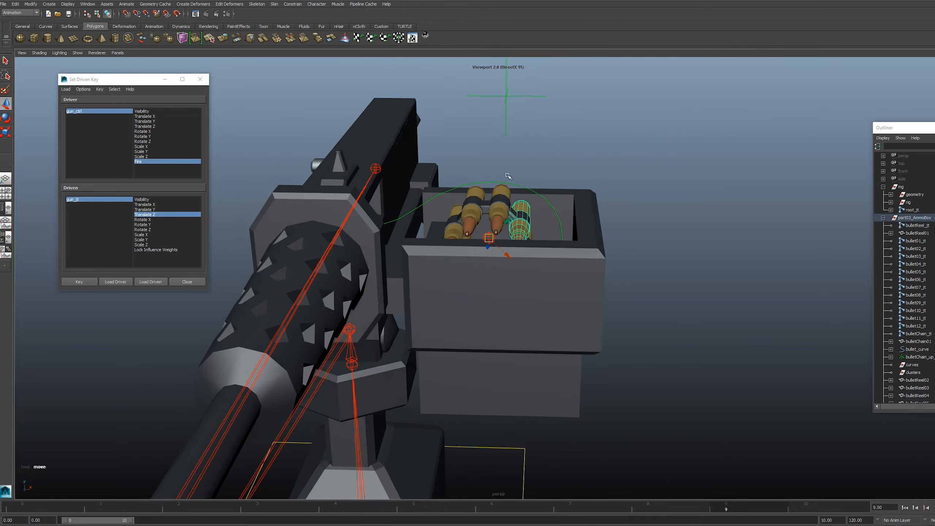
{"action": "left_click_drag", "start_coordinate": [513, 307], "coordinate": [559, 255], "text": "alt"}
{"action": "scroll", "coordinate": [920, 368], "scroll_direction": "down", "scroll_amount": 3}
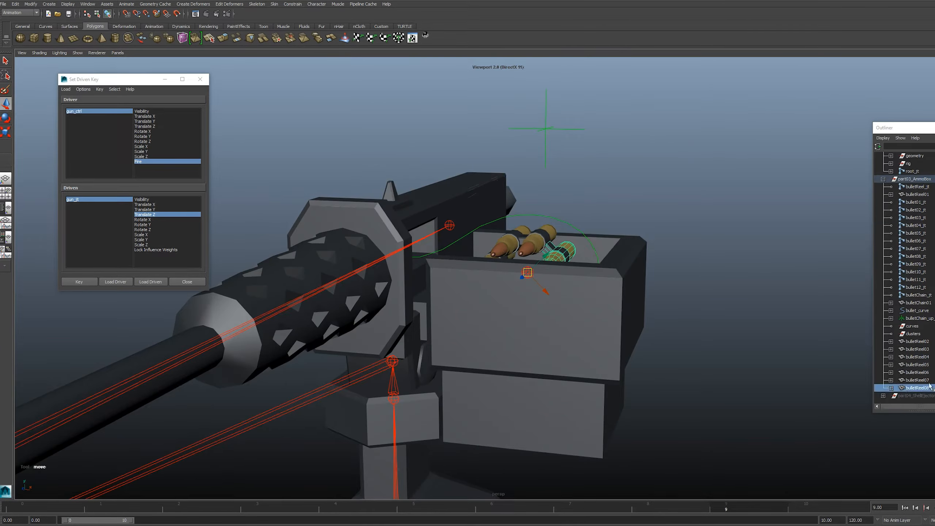
Step: Combine the eight reel bullets, bulletReel01 to bulletReel08, into a single bulletReel01 mesh
{"action": "left_click", "coordinate": [917, 342], "text": "shift"}
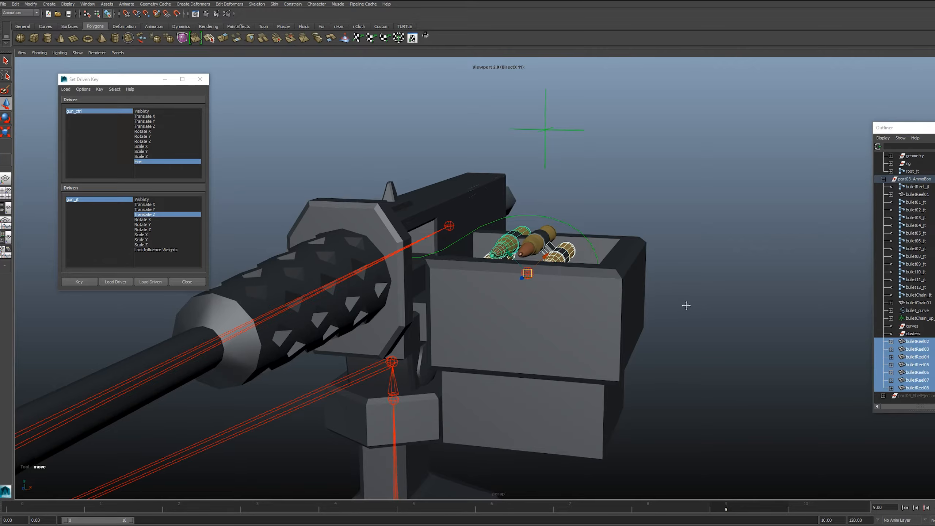
{"action": "left_click_drag", "start_coordinate": [683, 302], "coordinate": [736, 279], "text": "alt"}
{"action": "left_click", "coordinate": [917, 194], "text": "ctrl"}
{"action": "left_click_drag", "start_coordinate": [589, 280], "coordinate": [548, 215], "text": "alt"}
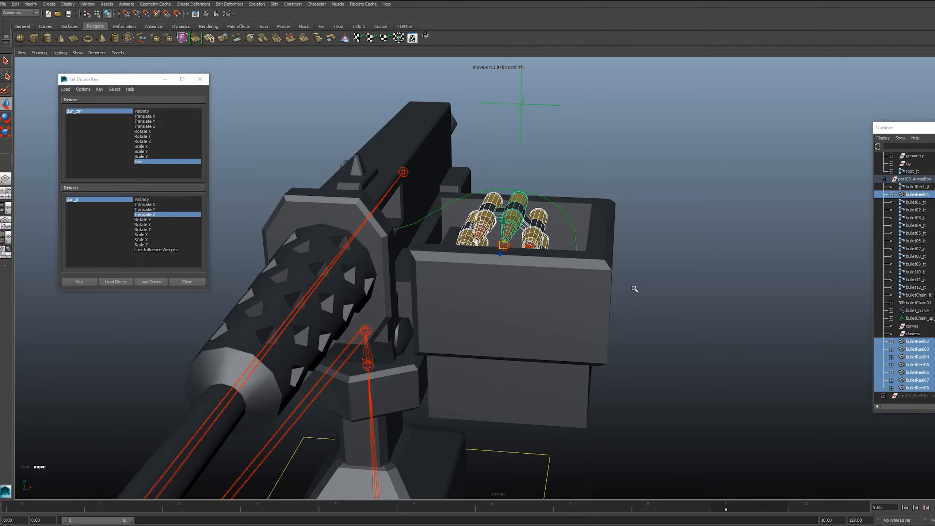
{"action": "left_click", "coordinate": [27, 13]}
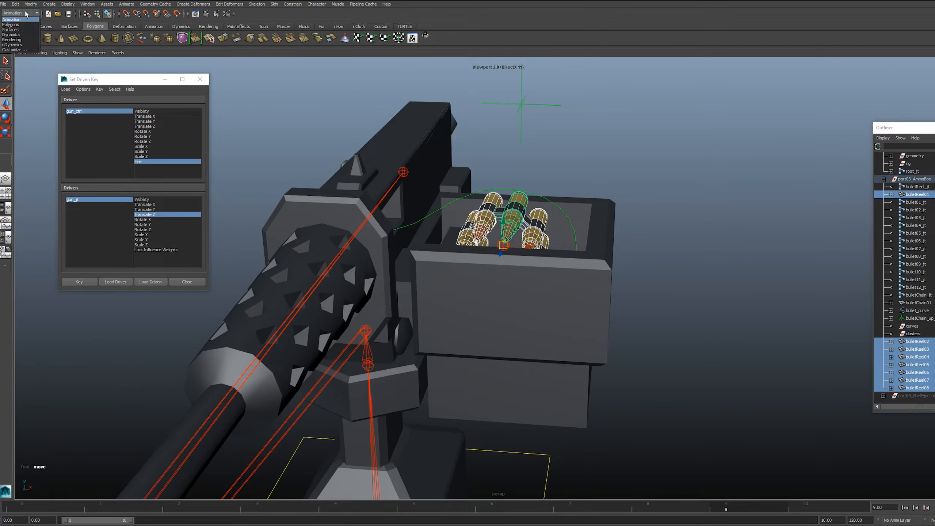
{"action": "left_click", "coordinate": [16, 25]}
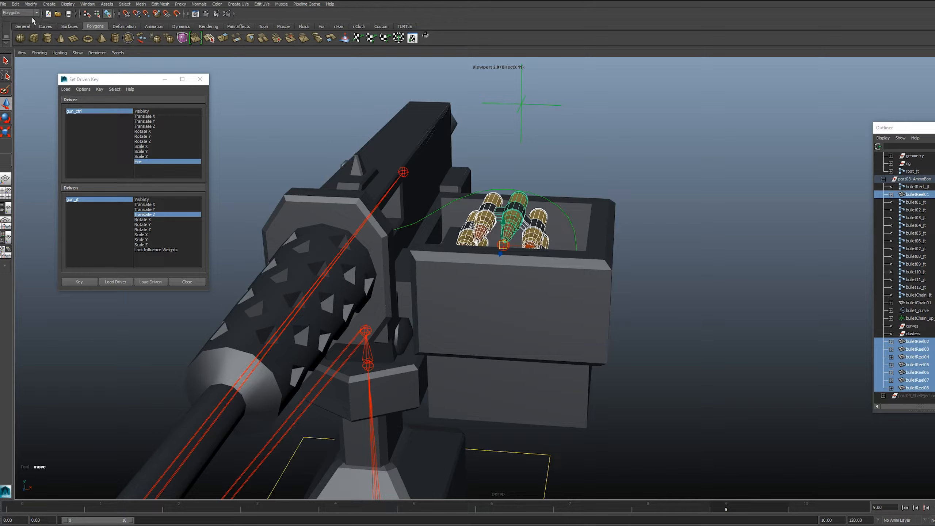
{"action": "left_click", "coordinate": [127, 5]}
{"action": "left_click_drag", "start_coordinate": [689, 337], "coordinate": [721, 309], "text": "alt"}
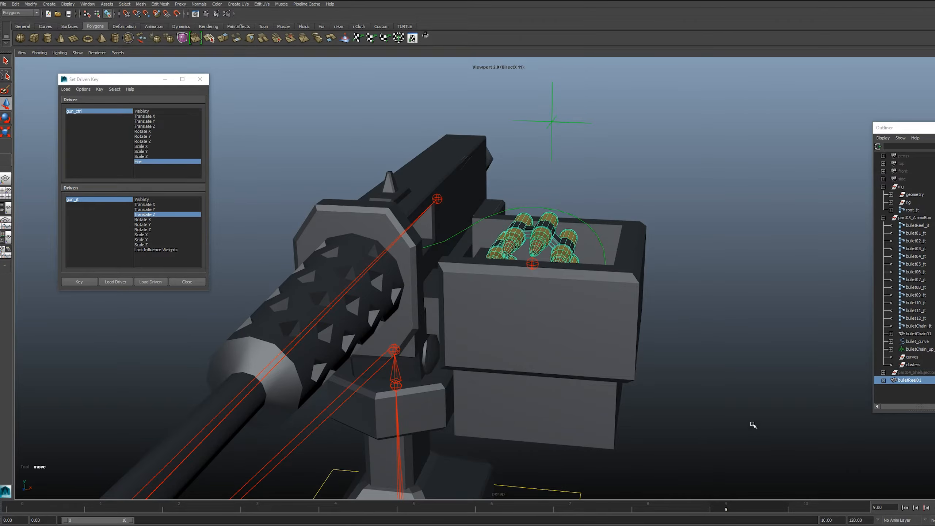
{"action": "left_click_drag", "start_coordinate": [690, 337], "coordinate": [630, 330], "text": "alt"}
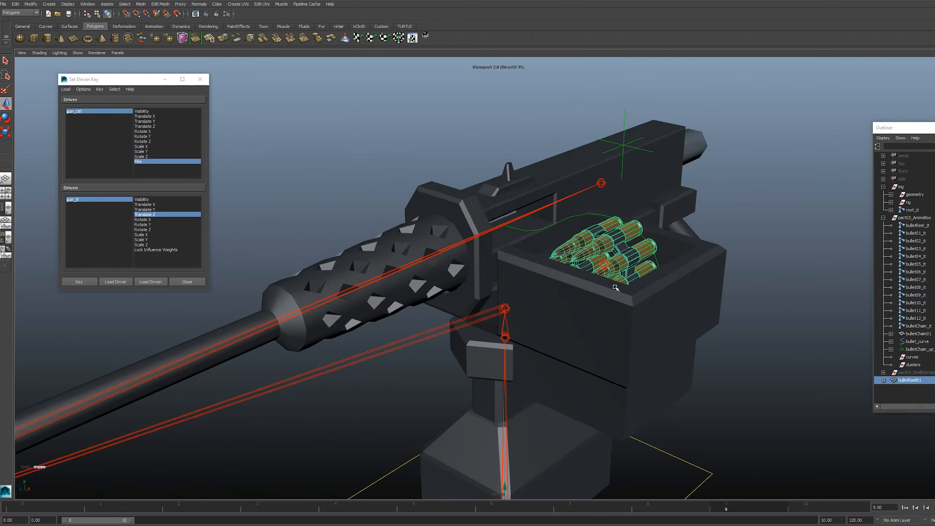
Step: Attach the combined bullet reel mesh to bulletReel_jt and test the joint's rotation
{"action": "left_click", "coordinate": [605, 257]}
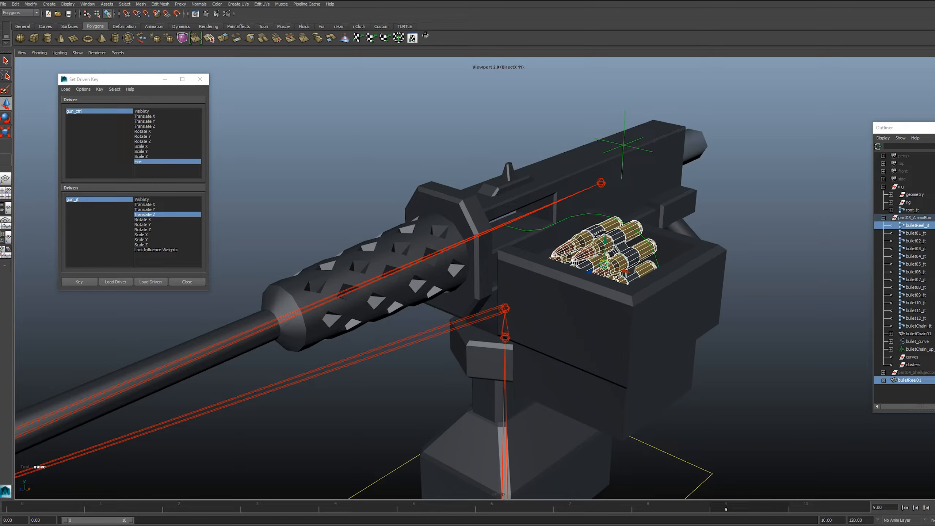
{"action": "left_click_drag", "start_coordinate": [608, 280], "coordinate": [699, 247], "text": "alt"}
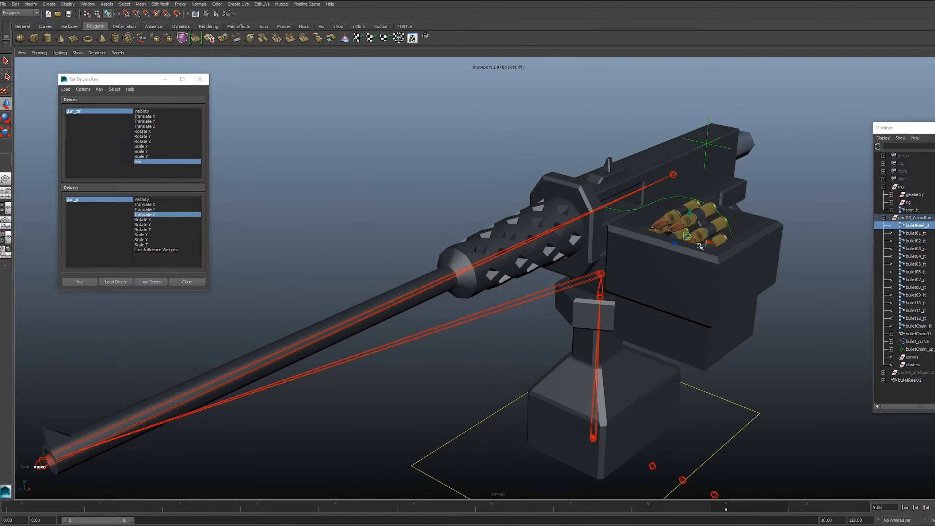
{"action": "middle_click_drag", "start_coordinate": [666, 271], "coordinate": [679, 259], "text": "alt"}
{"action": "key", "text": "e"}
{"action": "left_click_drag", "start_coordinate": [719, 200], "coordinate": [731, 238]}
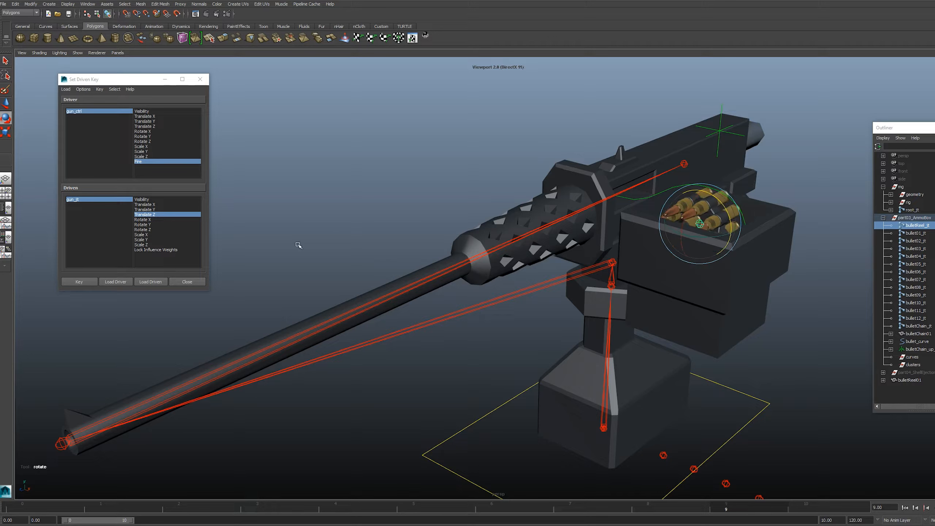
Step: Load bulletReel_jt as the driven object with Rotate Z as its attribute, and parent the joint to the gun's muzzle joint
{"action": "left_click", "coordinate": [150, 282]}
{"action": "left_click", "coordinate": [143, 230]}
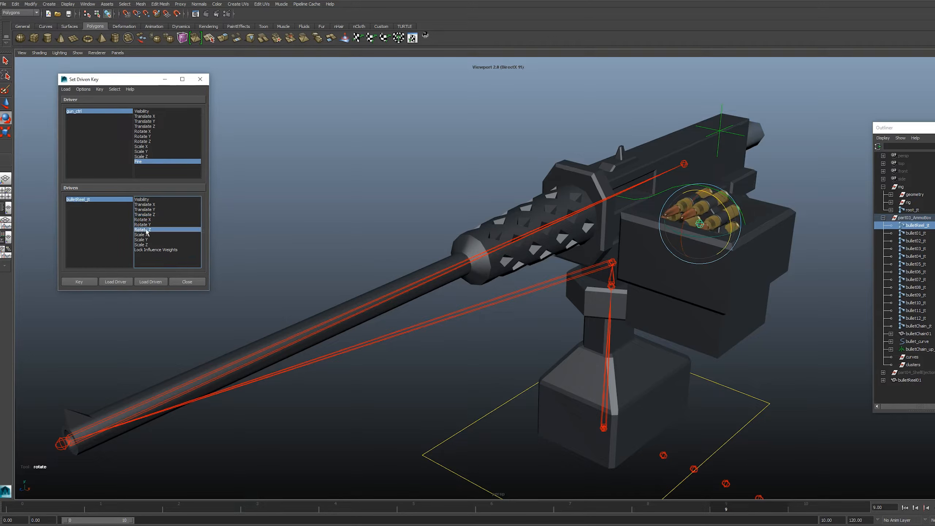
{"action": "right_click_drag", "start_coordinate": [467, 265], "coordinate": [442, 270], "text": "alt"}
{"action": "left_click_drag", "start_coordinate": [442, 270], "coordinate": [514, 238], "text": "alt"}
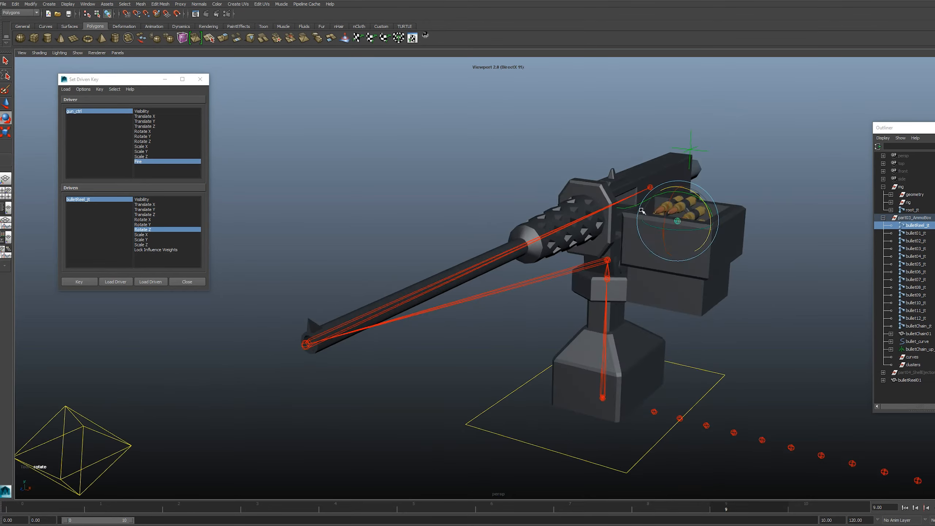
{"action": "left_click", "coordinate": [309, 338], "text": "shift"}
{"action": "key", "text": "p"}
Step: Parent the bulletReel01 mesh under the rig's geometry group
{"action": "left_click", "coordinate": [721, 204]}
{"action": "left_click", "coordinate": [695, 202]}
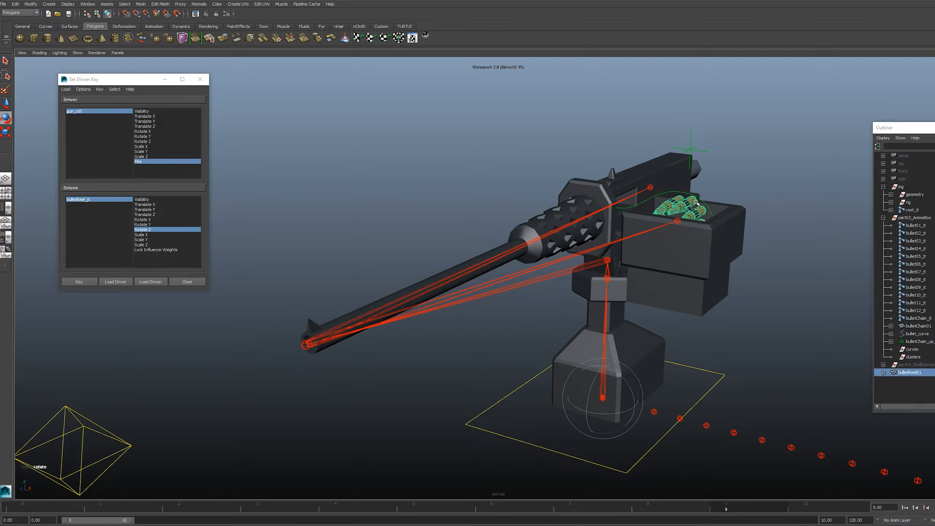
{"action": "left_click", "coordinate": [916, 194], "text": "ctrl"}
{"action": "key", "text": "p"}
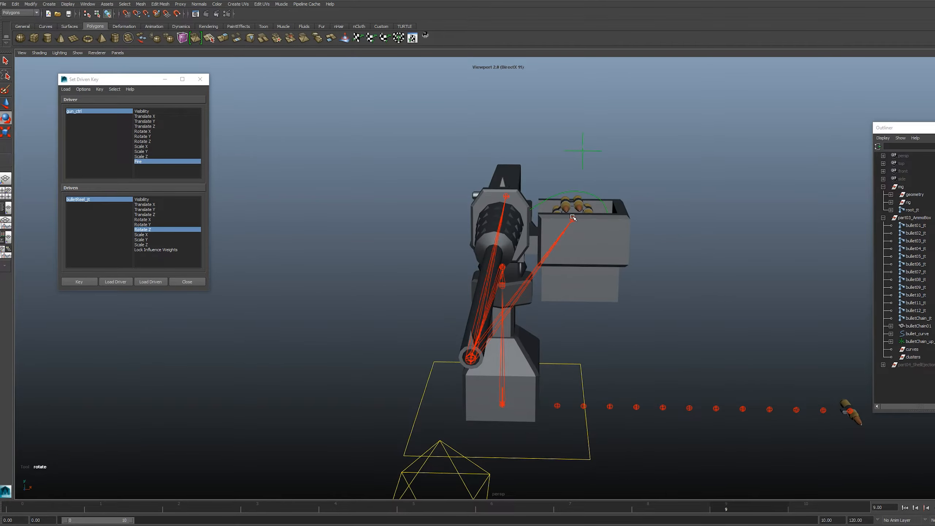
Step: Set driven keys for bulletReel_jt's Rotate Z against gun_ctrl's Fire at frames 0 and 10
{"action": "left_click", "coordinate": [572, 217]}
{"action": "left_click_drag", "start_coordinate": [646, 228], "coordinate": [621, 279], "text": "alt"}
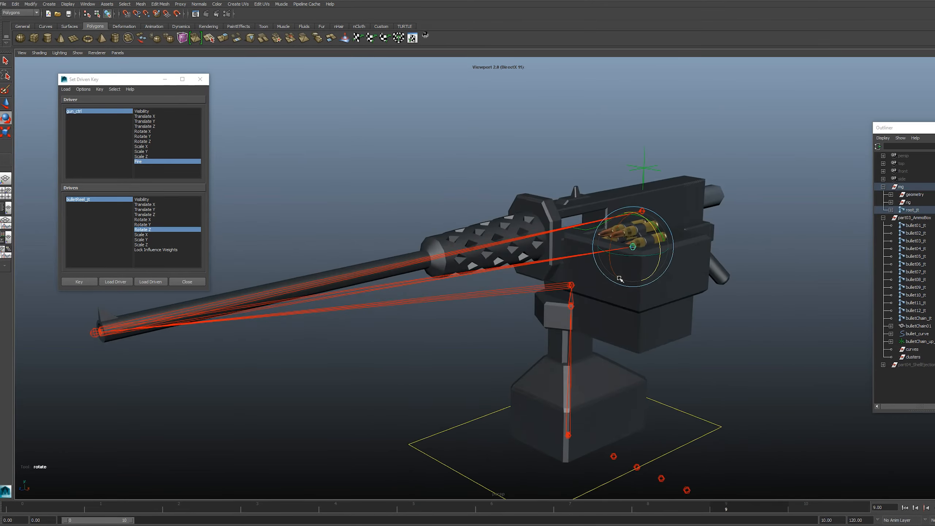
{"action": "left_click", "coordinate": [20, 508]}
{"action": "left_click", "coordinate": [83, 283]}
{"action": "left_click_drag", "start_coordinate": [42, 511], "coordinate": [838, 492]}
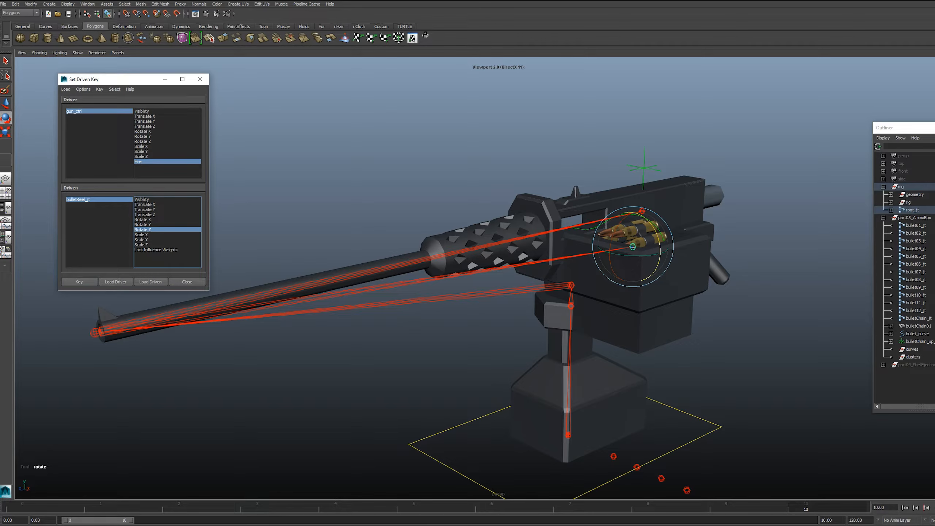
Step: Open the Graph Editor below the gun and show bulletReel_jt's Rotate Z curve driven by gun_ctrl.Fire
{"action": "left_click_drag", "start_coordinate": [559, 525], "coordinate": [559, 281]}
{"action": "middle_click_drag", "start_coordinate": [516, 199], "coordinate": [513, 178], "text": "alt"}
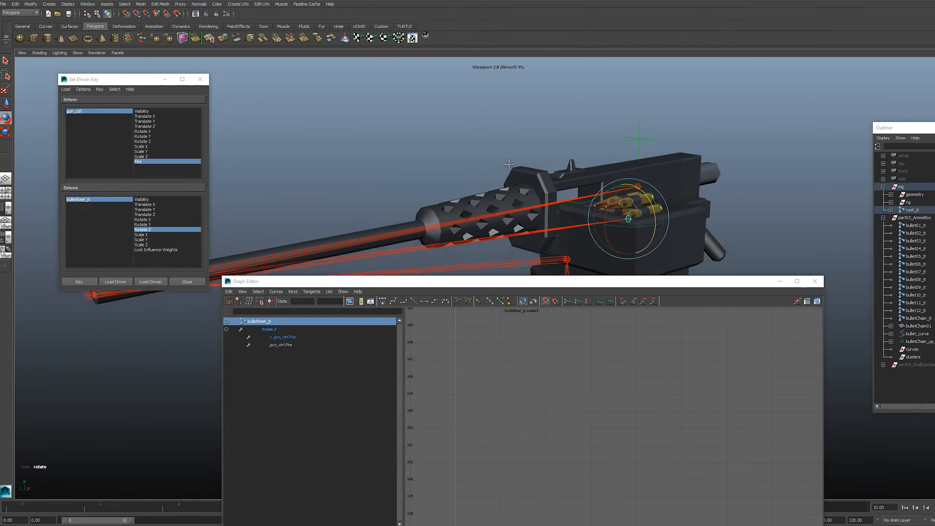
{"action": "middle_click_drag", "start_coordinate": [512, 178], "coordinate": [502, 123], "text": "alt"}
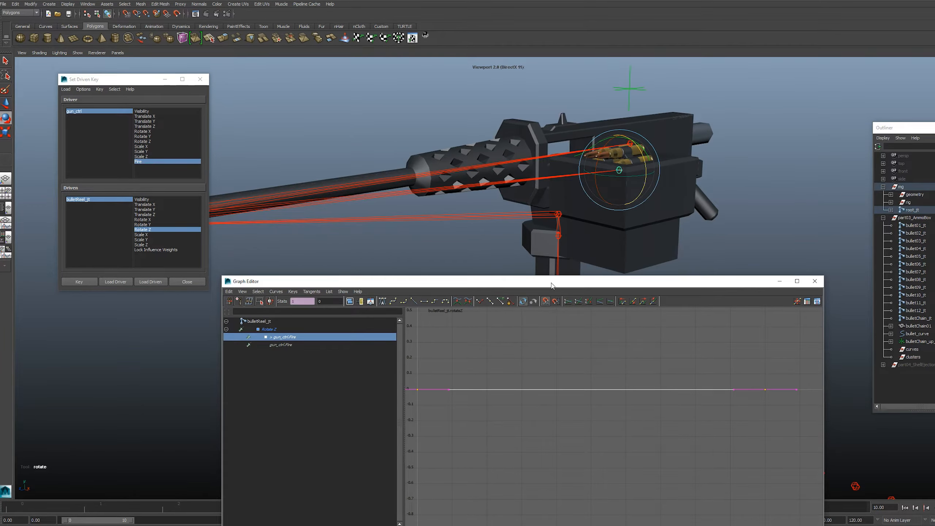
{"action": "left_click_drag", "start_coordinate": [552, 276], "coordinate": [557, 240]}
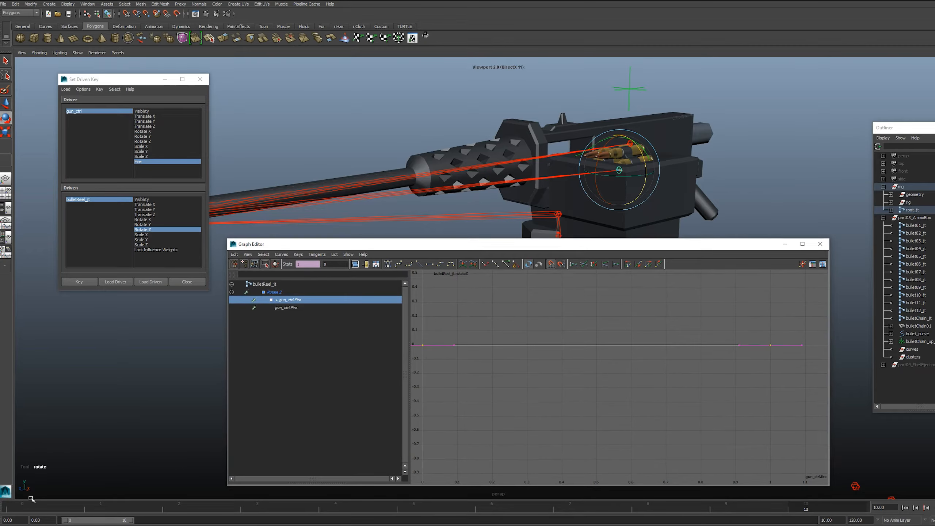
Step: Add driven keys for bulletReel_jt's Rotate Z at frames 1 and 6
{"action": "left_click_drag", "start_coordinate": [65, 510], "coordinate": [107, 510]}
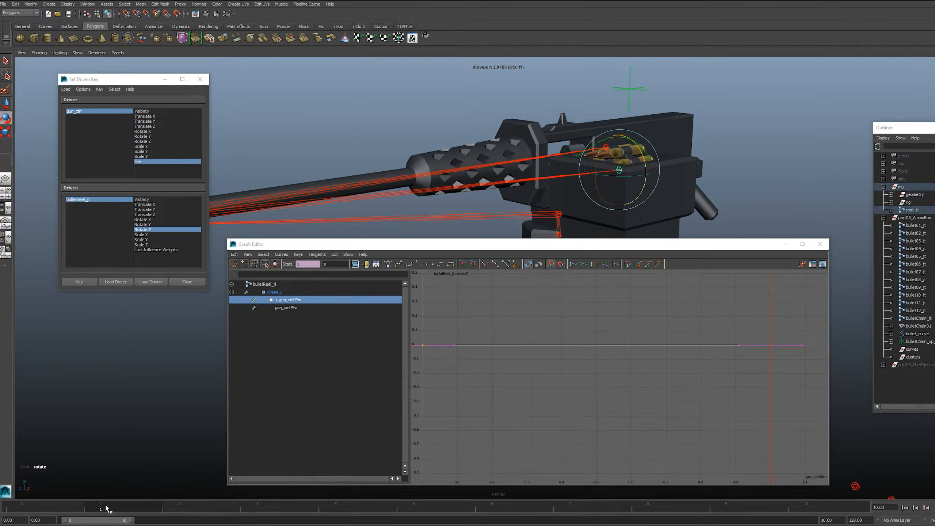
{"action": "left_click", "coordinate": [86, 282]}
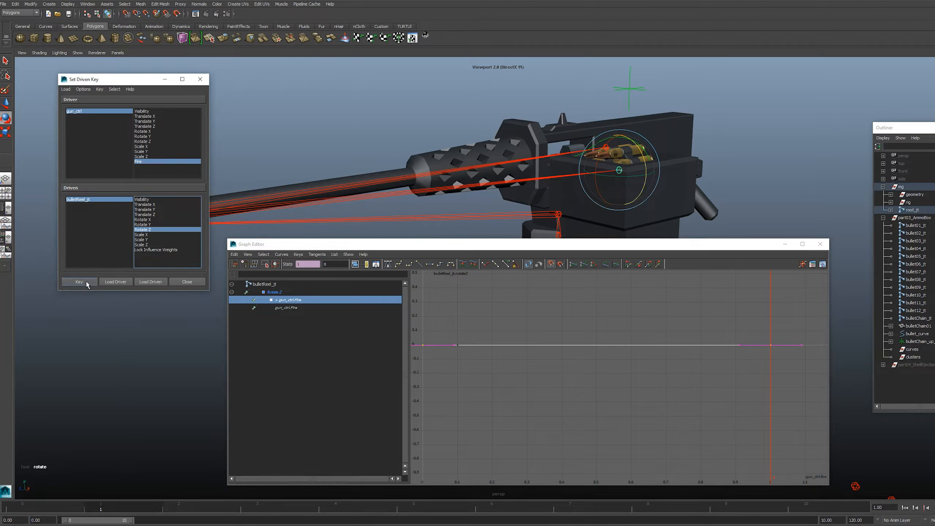
{"action": "left_click_drag", "start_coordinate": [127, 507], "coordinate": [507, 509]}
{"action": "left_click", "coordinate": [82, 283]}
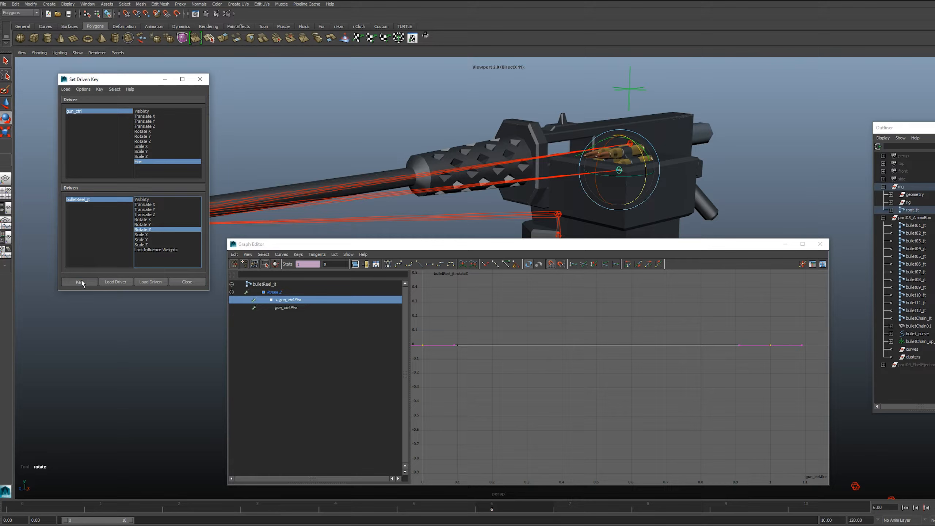
{"action": "left_click", "coordinate": [566, 374]}
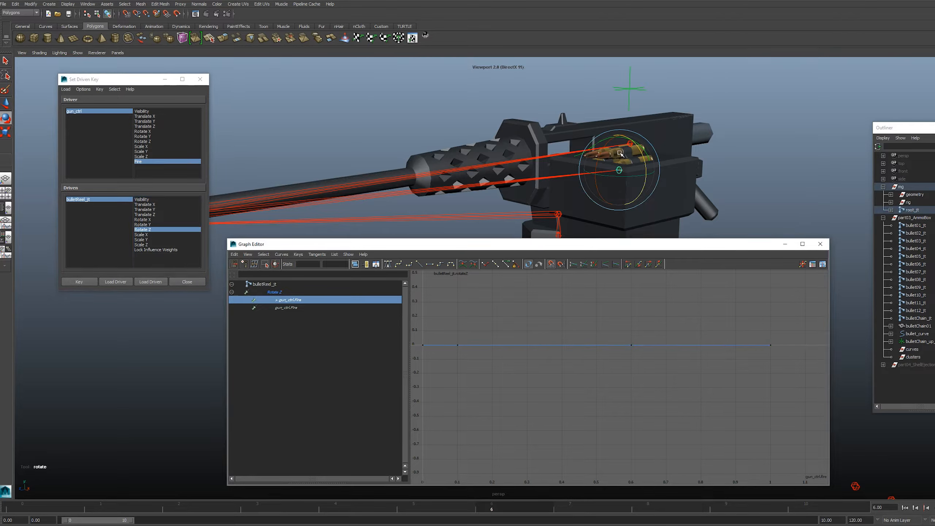
Step: Try a value of -45 for the last two keys of bulletReel_jt's Rotate Z curve
{"action": "left_click_drag", "start_coordinate": [612, 178], "coordinate": [708, 142], "text": "alt"}
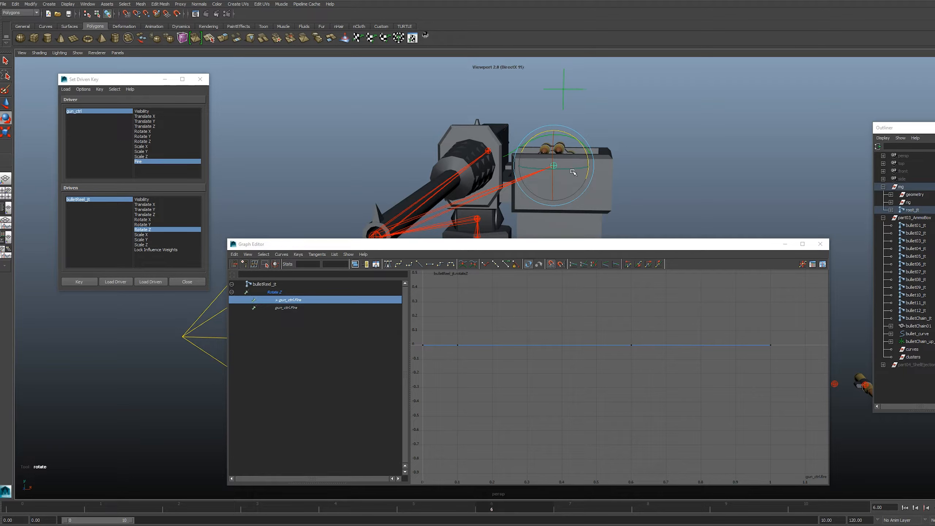
{"action": "left_click_drag", "start_coordinate": [619, 326], "coordinate": [795, 380]}
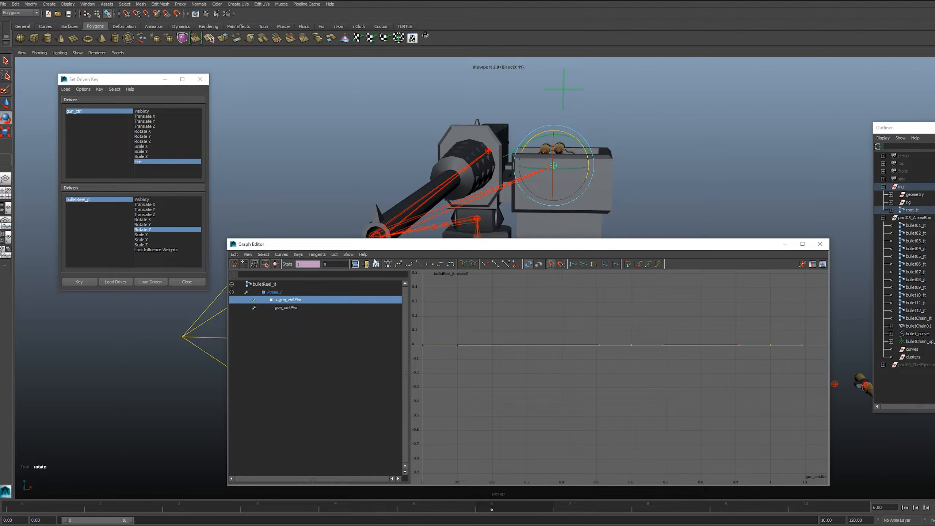
{"action": "left_click", "coordinate": [330, 264]}
{"action": "type", "text": "-45"}
{"action": "key", "text": "Return"}
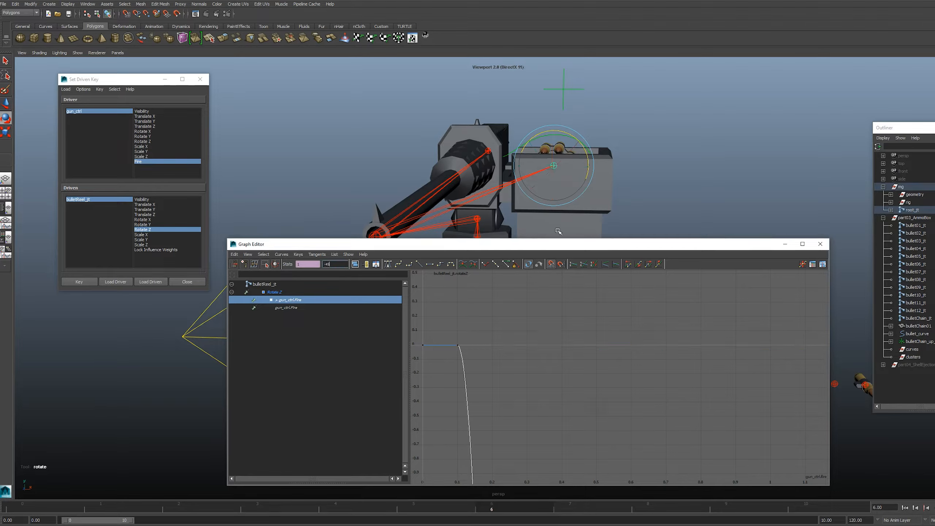
Step: Examine the bullet reel's turning direction from the front and back of the gun while scrubbing the timeline
{"action": "left_click", "coordinate": [668, 168]}
{"action": "left_click_drag", "start_coordinate": [668, 169], "coordinate": [588, 157], "text": "alt"}
{"action": "left_click_drag", "start_coordinate": [547, 147], "coordinate": [532, 157], "text": "alt"}
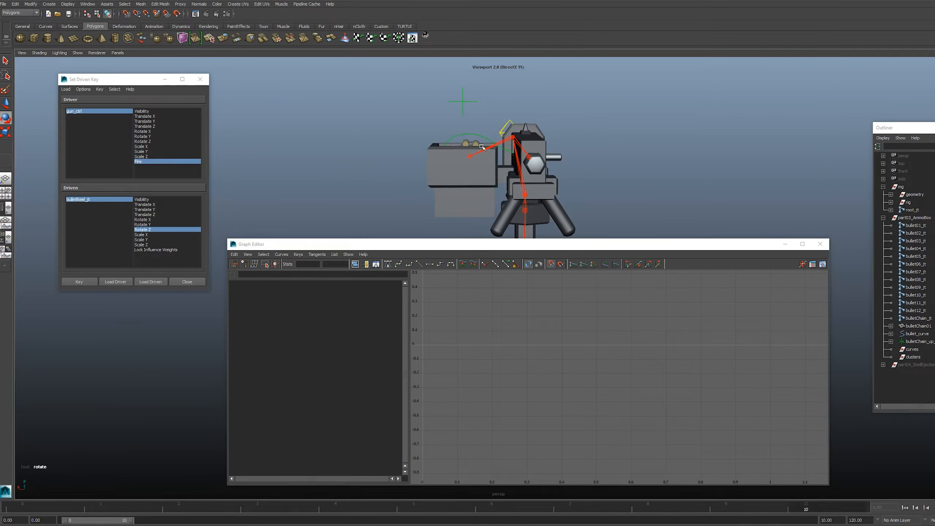
{"action": "middle_click_drag", "start_coordinate": [537, 147], "coordinate": [526, 158], "text": "alt"}
{"action": "left_click_drag", "start_coordinate": [595, 159], "coordinate": [652, 170], "text": "alt"}
{"action": "middle_click_drag", "start_coordinate": [623, 154], "coordinate": [616, 171], "text": "alt"}
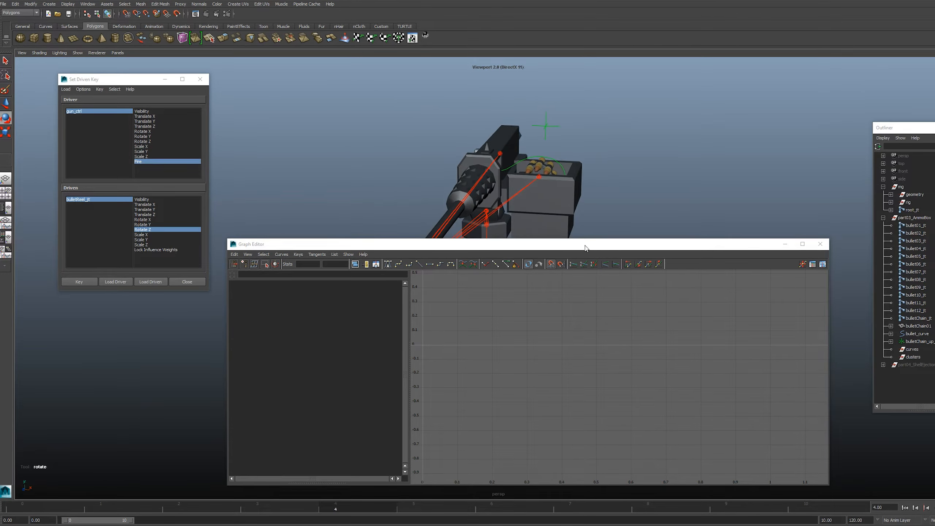
{"action": "left_click_drag", "start_coordinate": [585, 244], "coordinate": [566, 407]}
{"action": "left_click_drag", "start_coordinate": [617, 252], "coordinate": [607, 233], "text": "alt"}
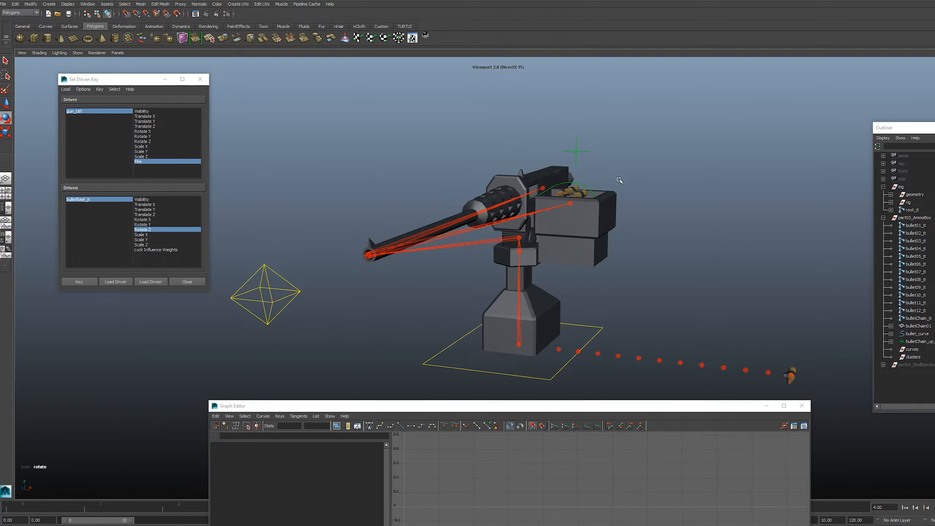
{"action": "left_click_drag", "start_coordinate": [620, 181], "coordinate": [573, 201], "text": "alt"}
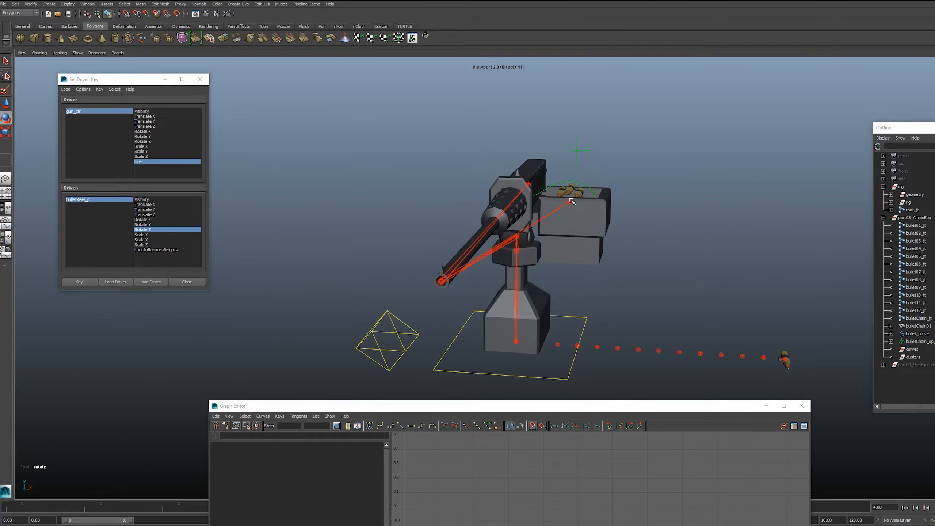
Step: Set the last two keys of bulletReel_jt's Rotate Z curve to 45
{"action": "left_click", "coordinate": [571, 202]}
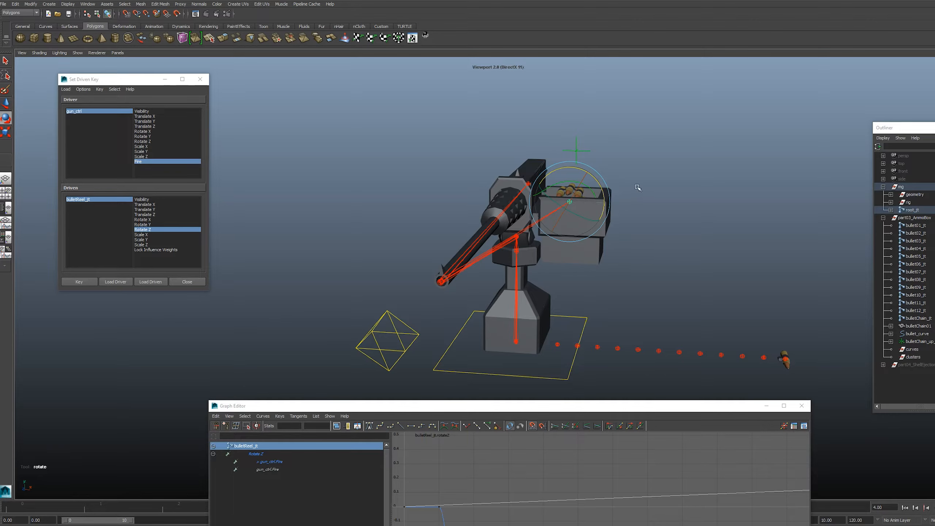
{"action": "scroll", "coordinate": [637, 187], "scroll_direction": "up", "scroll_amount": 4}
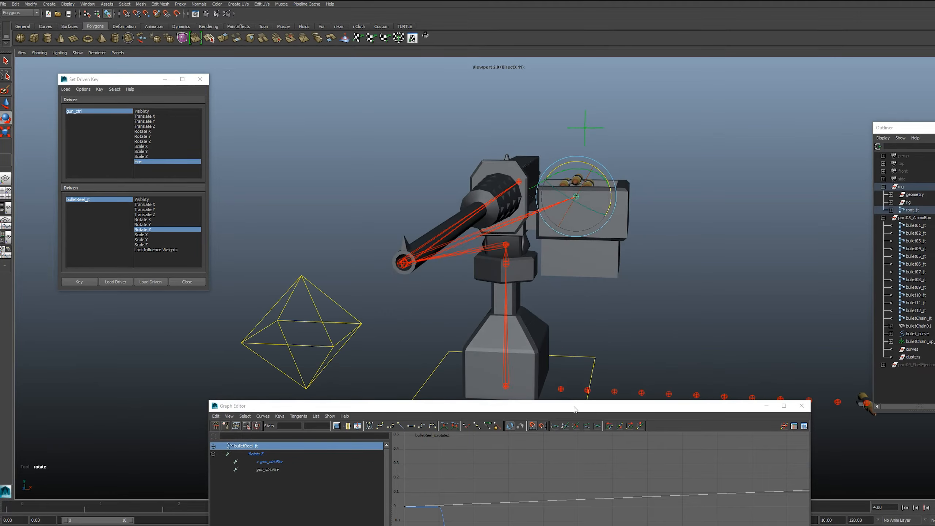
{"action": "left_click_drag", "start_coordinate": [576, 406], "coordinate": [558, 267]}
{"action": "left_click_drag", "start_coordinate": [559, 268], "coordinate": [557, 257]}
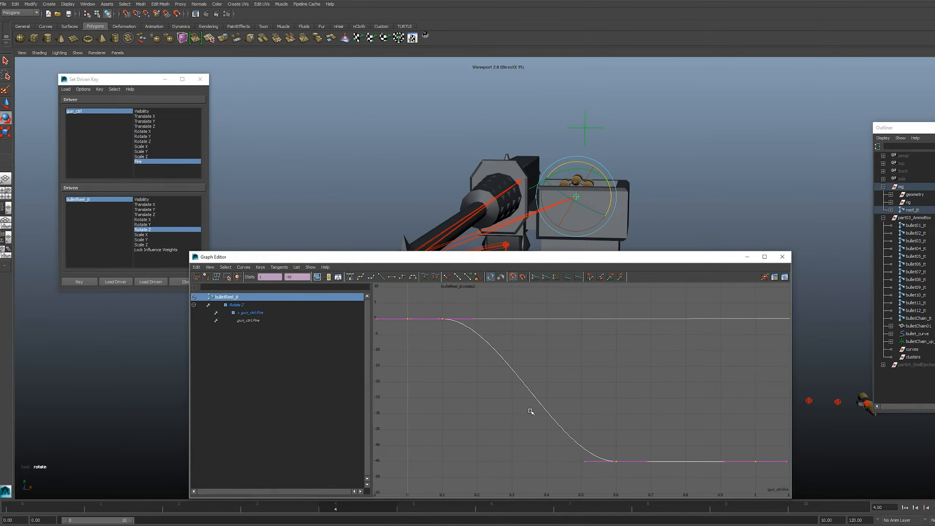
{"action": "left_click_drag", "start_coordinate": [530, 411], "coordinate": [784, 490]}
{"action": "left_click", "coordinate": [294, 277]}
{"action": "type", "text": "45"}
{"action": "key", "text": "Return"}
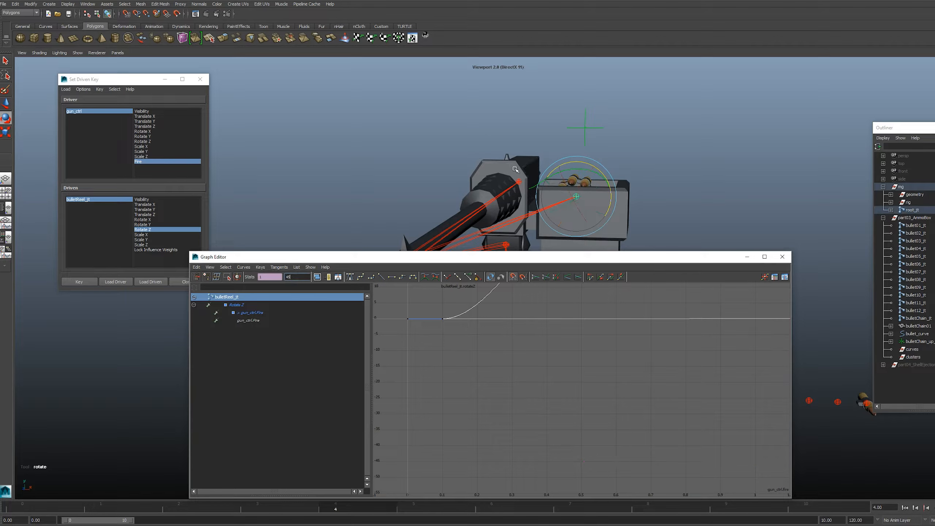
Step: Move bulletReel_jt with its bullets out of the ammo box toward the gun, and play the animation to check the reel's rotation
{"action": "middle_click_drag", "start_coordinate": [662, 124], "coordinate": [688, 102], "text": "alt"}
{"action": "left_click", "coordinate": [688, 102]}
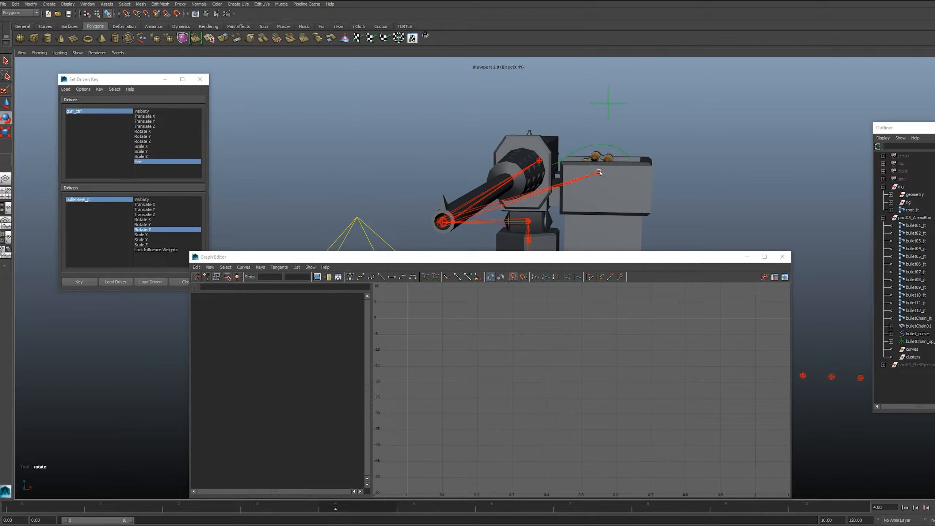
{"action": "left_click", "coordinate": [599, 172]}
{"action": "key", "text": "w"}
{"action": "mouse_move", "coordinate": [662, 155]}
{"action": "left_mouse_down", "text": "alt"}
{"action": "mouse_move", "coordinate": [760, 132]}
{"action": "mouse_move", "coordinate": [525, 127]}
{"action": "mouse_move", "coordinate": [512, 138]}
{"action": "mouse_move", "coordinate": [607, 118]}
{"action": "mouse_move", "coordinate": [681, 131]}
{"action": "mouse_move", "coordinate": [663, 145]}
{"action": "left_mouse_up", "text": "alt"}
{"action": "left_click", "coordinate": [760, 132]}
{"action": "left_click", "coordinate": [934, 508]}
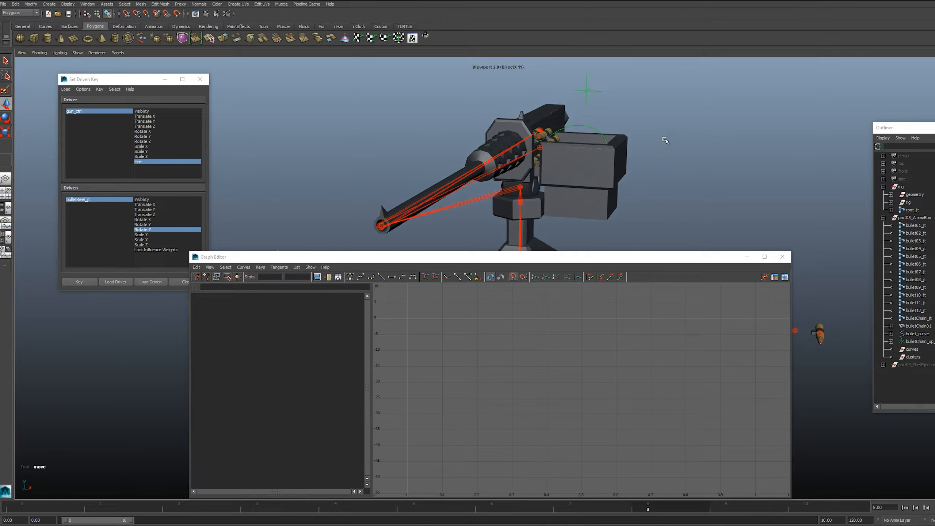
Step: Undo the move of bulletReel_jt so the reel and its bullets return to the ammo box
{"action": "middle_click_drag", "start_coordinate": [655, 141], "coordinate": [655, 143], "text": "alt"}
{"action": "key", "text": "ctrl+z"}
{"action": "key", "text": "ctrl+z"}
{"action": "key", "text": "ctrl+z"}
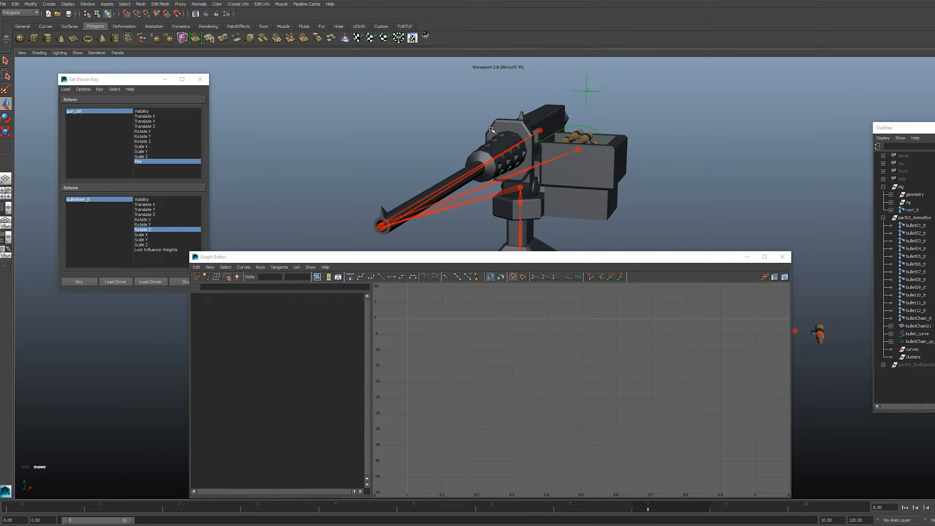
Step: Set the last two keys of bulletReel_jt's Rotate Z curve to -45 and close the Graph Editor
{"action": "left_click_drag", "start_coordinate": [559, 181], "coordinate": [591, 161], "text": "alt"}
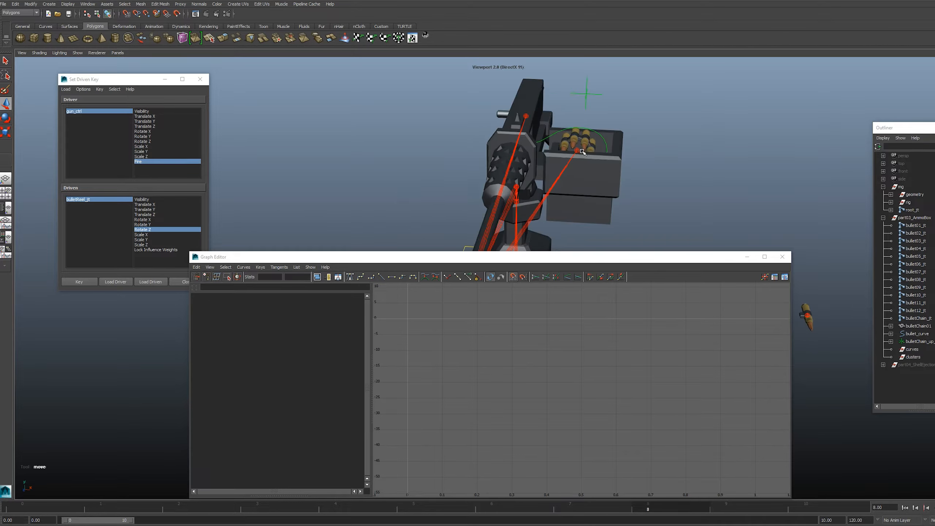
{"action": "left_click_drag", "start_coordinate": [653, 135], "coordinate": [551, 177], "text": "alt"}
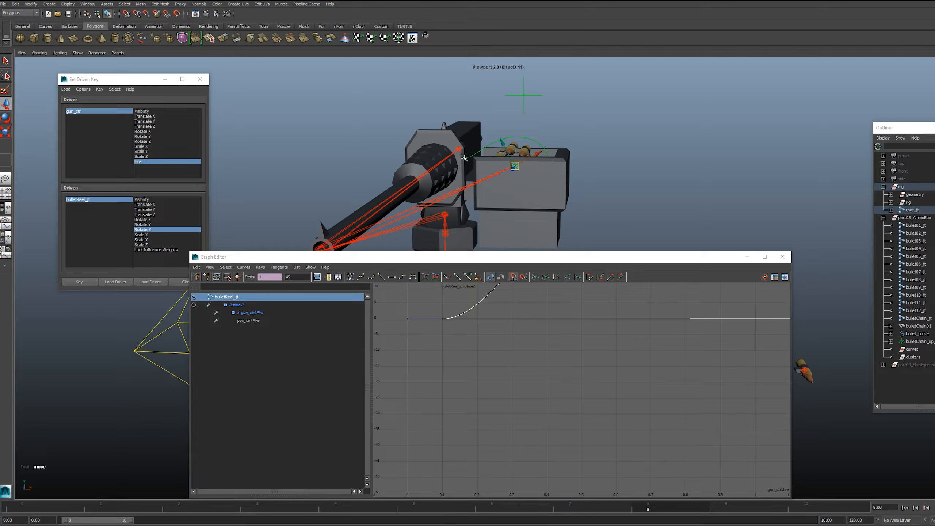
{"action": "scroll", "coordinate": [544, 342], "scroll_direction": "down", "scroll_amount": 2}
{"action": "middle_click_drag", "start_coordinate": [570, 320], "coordinate": [509, 386], "text": "alt"}
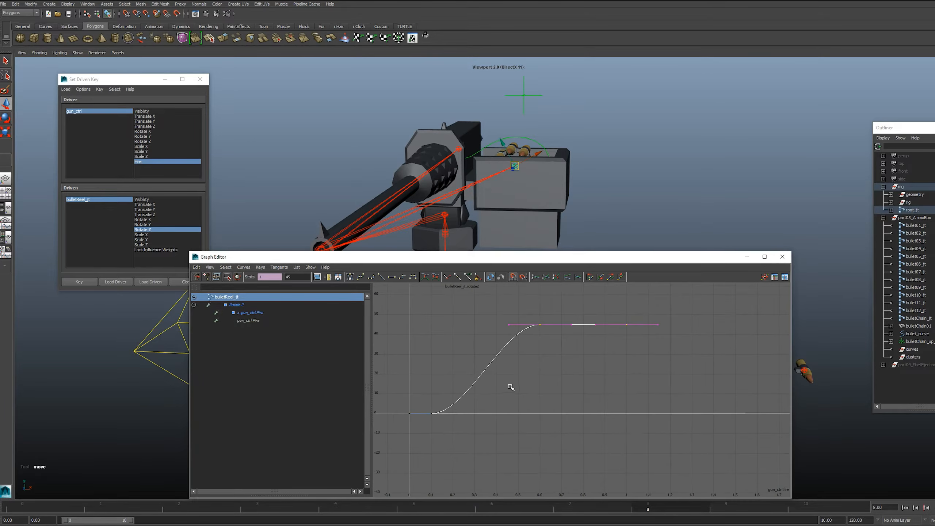
{"action": "scroll", "coordinate": [510, 385], "scroll_direction": "down", "scroll_amount": 2}
{"action": "left_click_drag", "start_coordinate": [534, 314], "coordinate": [660, 362]}
{"action": "left_click_drag", "start_coordinate": [300, 277], "coordinate": [279, 277]}
{"action": "type", "text": "-"}
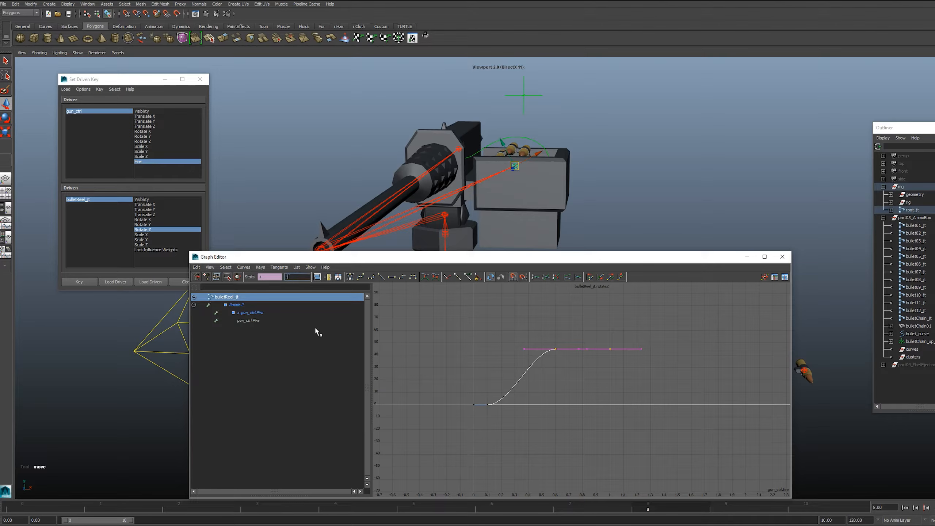
{"action": "type", "text": "45"}
{"action": "key", "text": "Return"}
{"action": "left_click", "coordinate": [782, 256]}
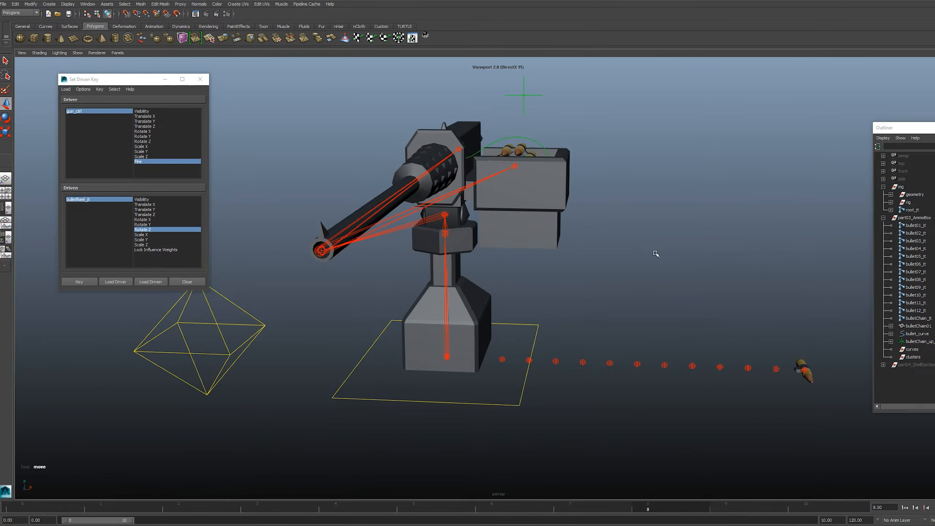
Step: Duplicate the bulletChain01 bullet and move the copy onto the adjacent joint in the row
{"action": "left_click_drag", "start_coordinate": [655, 254], "coordinate": [621, 255], "text": "alt"}
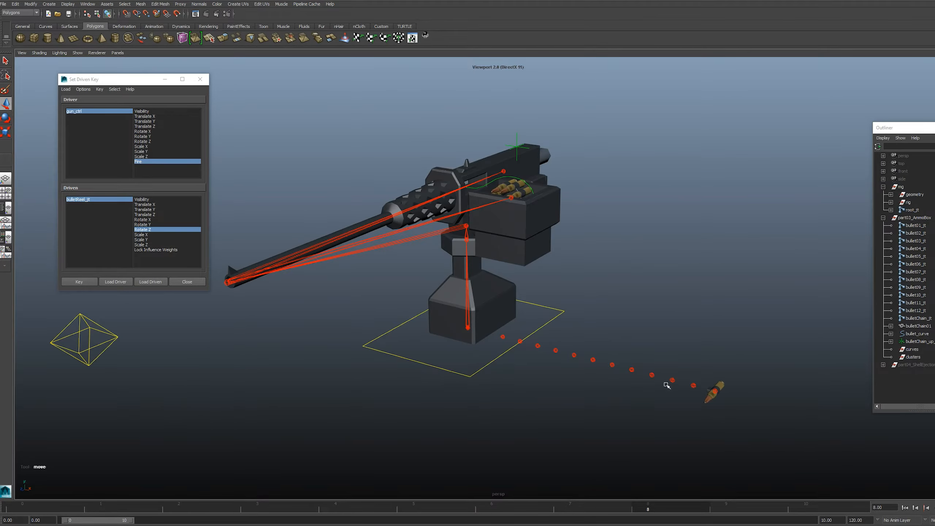
{"action": "middle_click_drag", "start_coordinate": [621, 350], "coordinate": [558, 237], "text": "alt"}
{"action": "right_click_drag", "start_coordinate": [558, 237], "coordinate": [622, 274], "text": "alt"}
{"action": "left_click_drag", "start_coordinate": [621, 274], "coordinate": [646, 281], "text": "alt"}
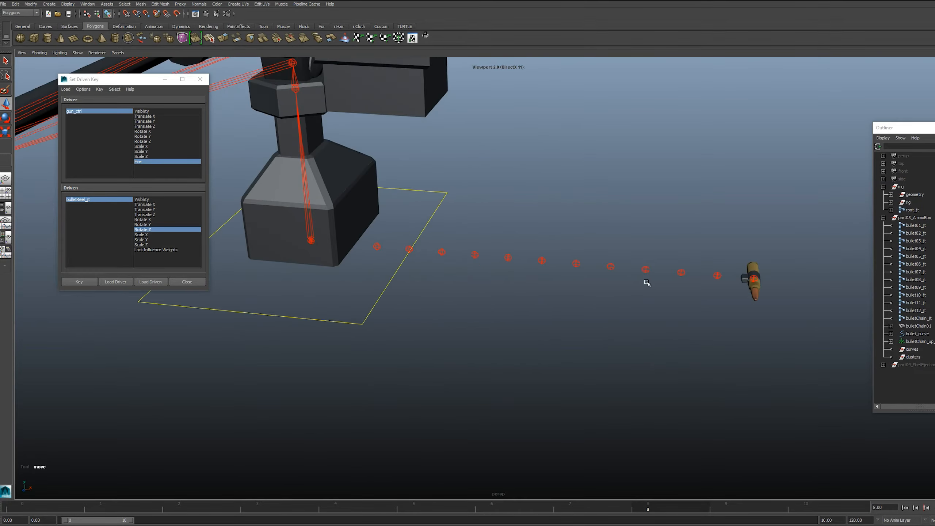
{"action": "middle_click_drag", "start_coordinate": [710, 294], "coordinate": [614, 298], "text": "alt"}
{"action": "left_click", "coordinate": [629, 299]}
{"action": "right_click_drag", "start_coordinate": [597, 273], "coordinate": [624, 280], "text": "alt"}
{"action": "middle_click_drag", "start_coordinate": [623, 280], "coordinate": [649, 344], "text": "alt"}
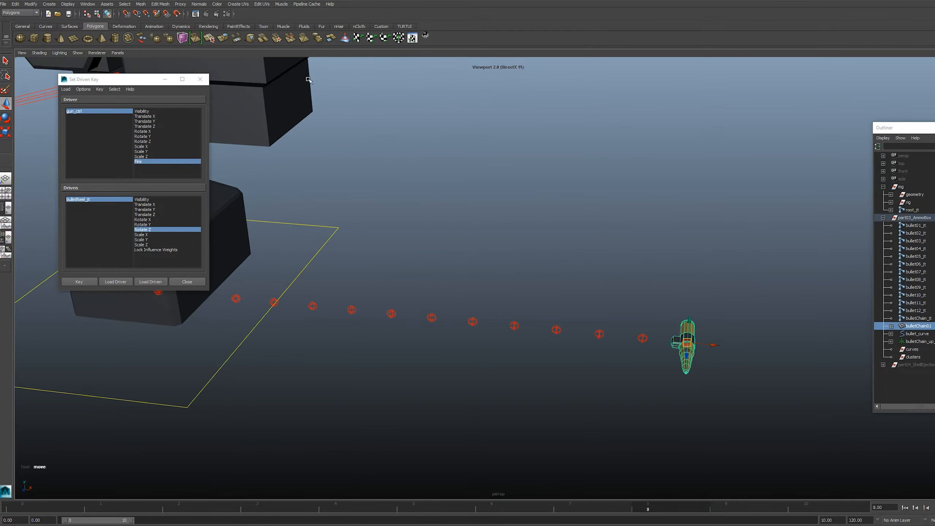
{"action": "right_click_drag", "start_coordinate": [598, 293], "coordinate": [641, 306], "text": "alt"}
{"action": "key", "text": "ctrl+d"}
{"action": "left_click_drag", "start_coordinate": [683, 313], "coordinate": [625, 320]}
{"action": "right_click_drag", "start_coordinate": [626, 320], "coordinate": [591, 313], "text": "alt"}
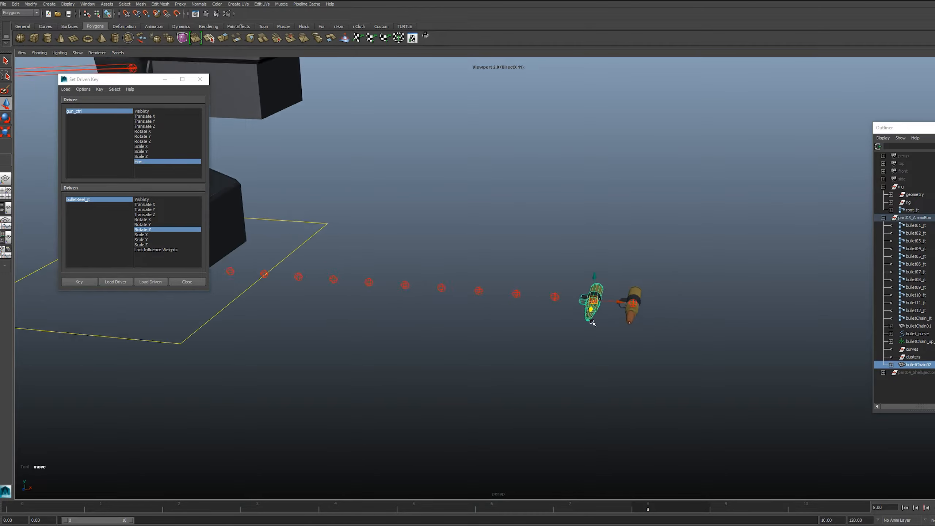
Step: Repeat the duplicate with its offset until each of the twelve bullet joints has its own bullet
{"action": "middle_click_drag", "start_coordinate": [591, 313], "coordinate": [635, 298], "text": "alt"}
{"action": "middle_click_drag", "start_coordinate": [540, 213], "coordinate": [532, 222], "text": "alt"}
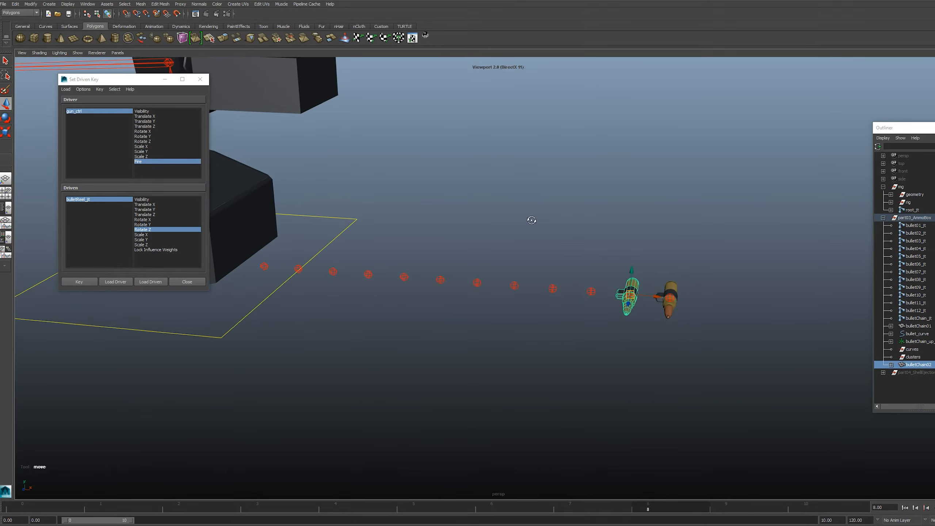
{"action": "key", "text": "shift+d"}
{"action": "key", "text": "shift+d"}
{"action": "key", "text": "shift+d"}
{"action": "key", "text": "shift+d"}
{"action": "key", "text": "shift+d"}
{"action": "key", "text": "shift+d"}
{"action": "key", "text": "shift+d"}
{"action": "key", "text": "shift+d"}
{"action": "key", "text": "shift+d"}
{"action": "key", "text": "shift+d"}
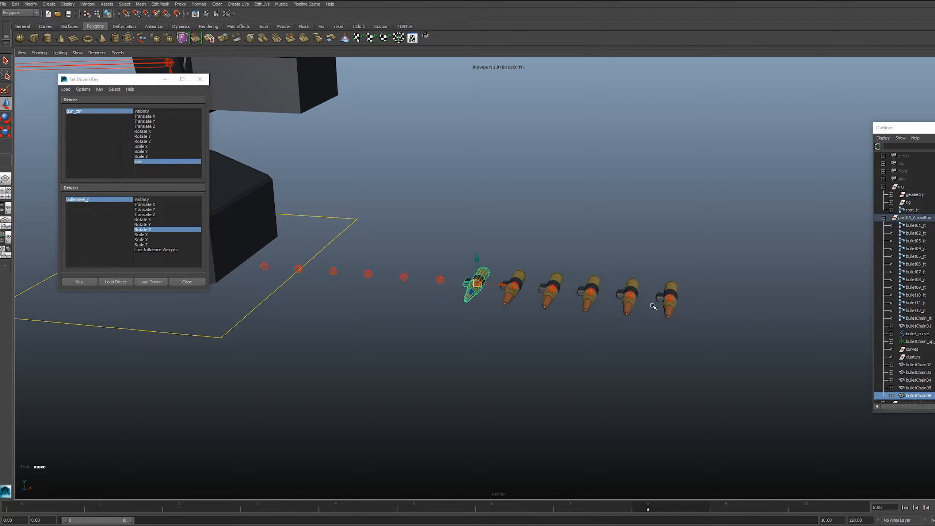
Step: Combine all twelve bullet meshes into a single mesh named bulletChain01, and clear the selection
{"action": "left_click", "coordinate": [921, 326], "text": "ctrl"}
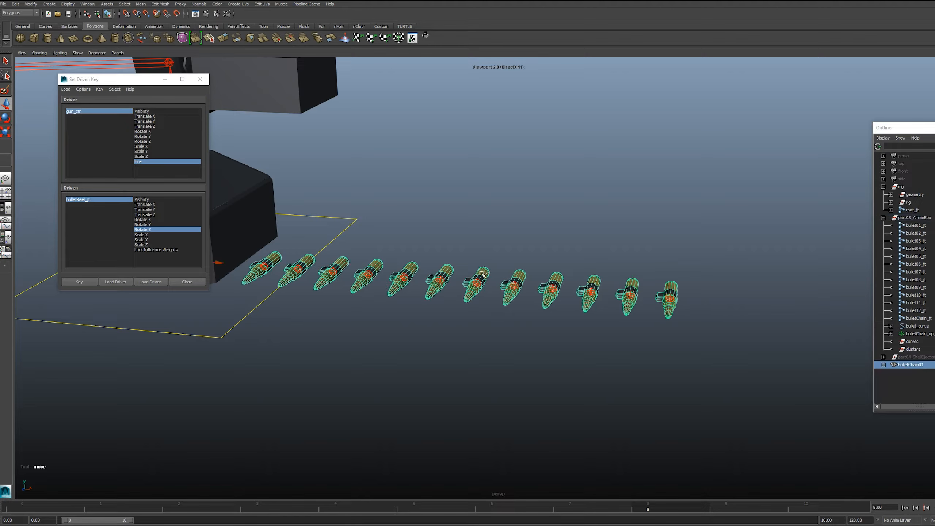
{"action": "middle_click_drag", "start_coordinate": [502, 299], "coordinate": [600, 274], "text": "alt"}
{"action": "right_click_drag", "start_coordinate": [600, 273], "coordinate": [583, 268], "text": "alt"}
{"action": "middle_click_drag", "start_coordinate": [584, 268], "coordinate": [568, 283], "text": "alt"}
{"action": "left_click", "coordinate": [693, 213]}
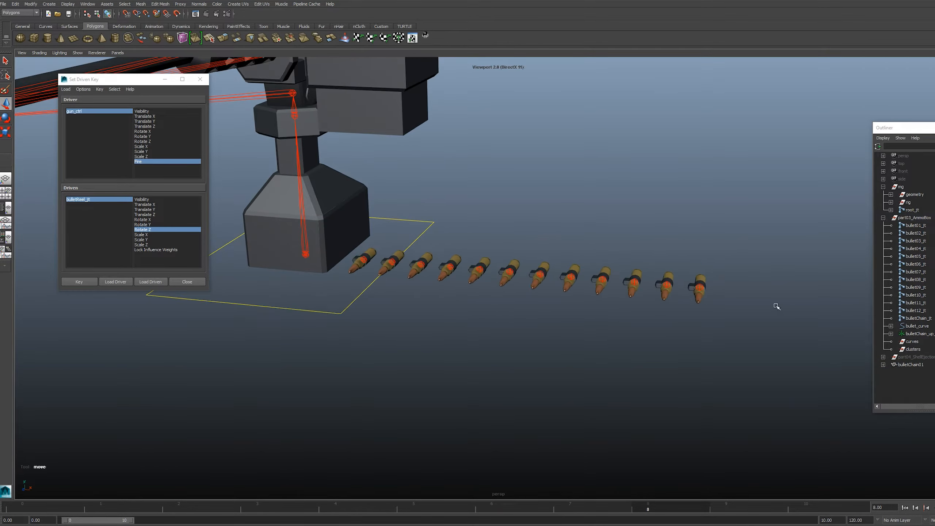
Step: Smooth bind the bulletChain01 mesh to joints bullet01_jt through bullet12_jt, with Closest distance and max influences of 1
{"action": "left_click_drag", "start_coordinate": [351, 243], "coordinate": [714, 301]}
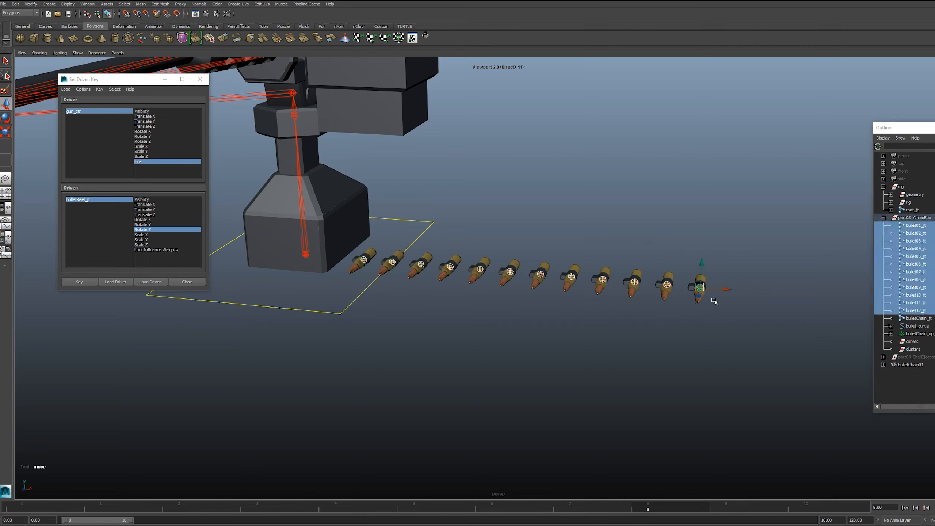
{"action": "left_click", "coordinate": [664, 300], "text": "shift"}
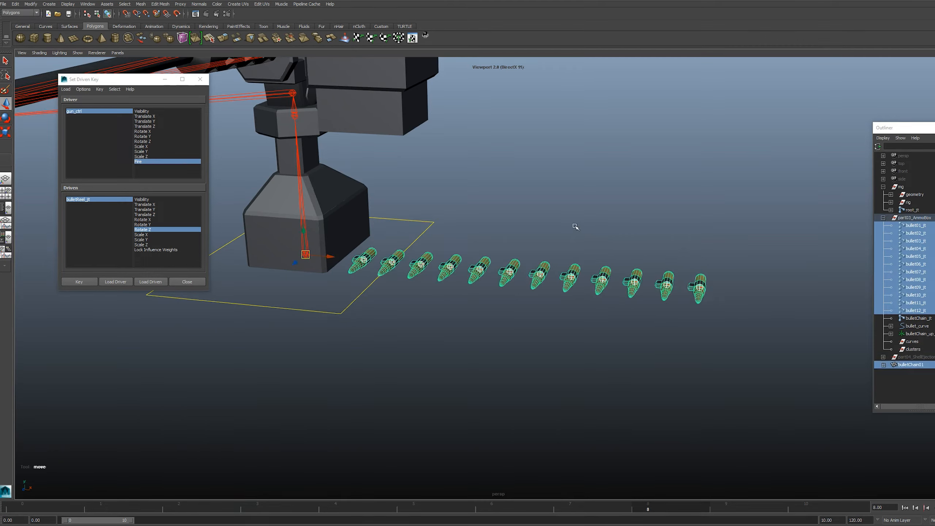
{"action": "middle_click_drag", "start_coordinate": [550, 190], "coordinate": [570, 226], "text": "alt"}
{"action": "left_click", "coordinate": [36, 12]}
{"action": "left_click", "coordinate": [22, 18]}
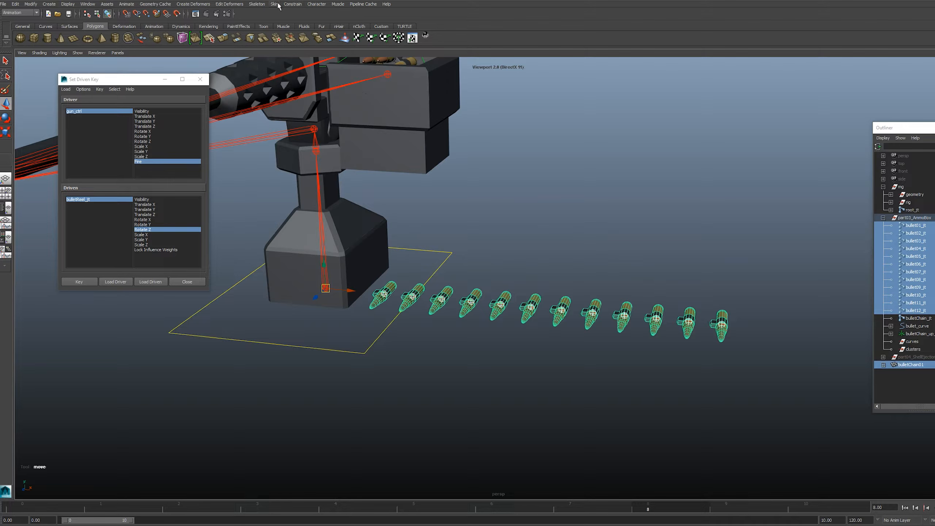
{"action": "left_click", "coordinate": [276, 4]}
{"action": "mouse_move", "coordinate": [318, 15]}
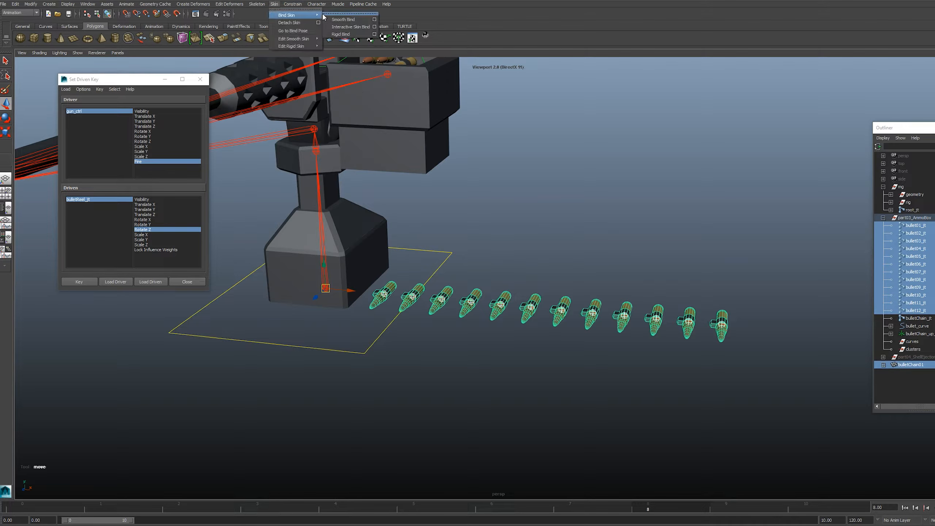
{"action": "left_click", "coordinate": [374, 19]}
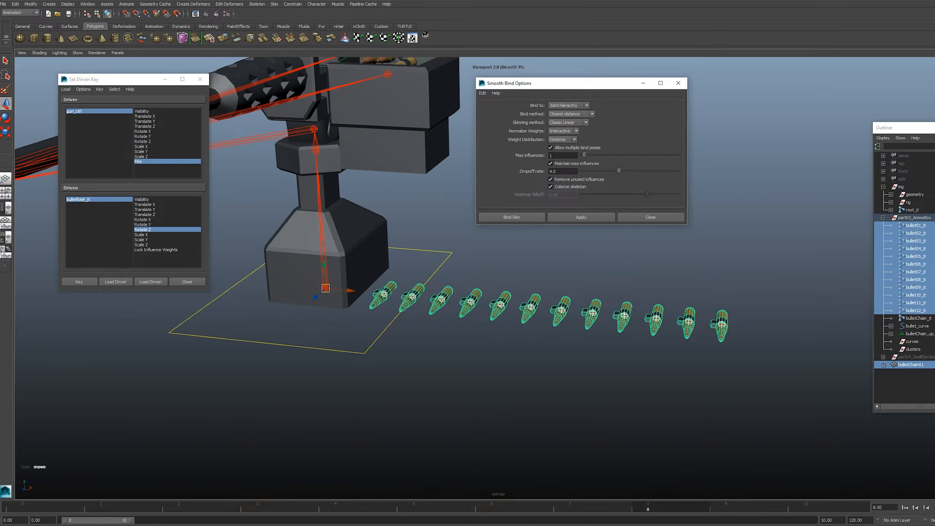
{"action": "left_click", "coordinate": [580, 217]}
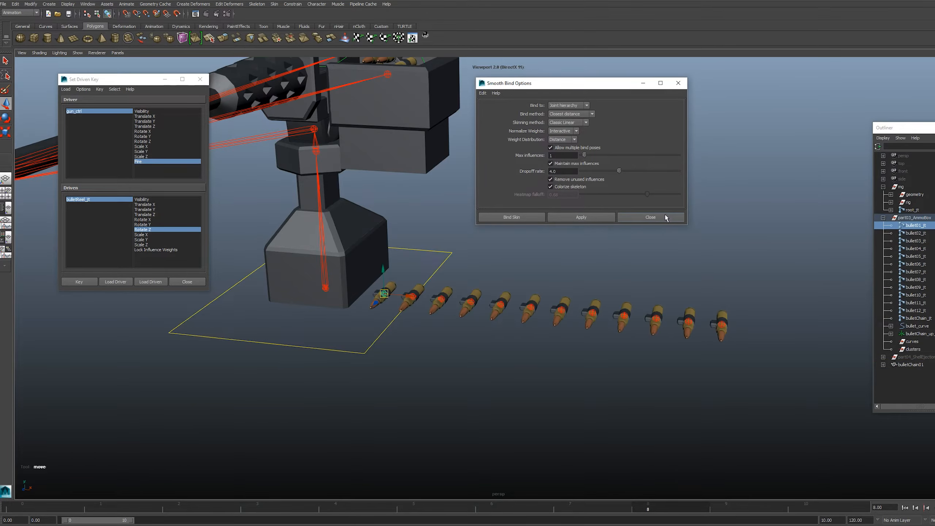
{"action": "left_click", "coordinate": [650, 217]}
Step: Move bullet08_jt to test the skin binding, and undo the move
{"action": "mouse_move", "coordinate": [570, 279]}
{"action": "left_mouse_down"}
{"action": "mouse_move", "coordinate": [612, 300]}
{"action": "mouse_move", "coordinate": [600, 266]}
{"action": "mouse_move", "coordinate": [591, 266]}
{"action": "mouse_move", "coordinate": [612, 281]}
{"action": "mouse_move", "coordinate": [580, 303]}
{"action": "mouse_move", "coordinate": [633, 266]}
{"action": "mouse_move", "coordinate": [528, 215]}
{"action": "mouse_move", "coordinate": [639, 233]}
{"action": "mouse_move", "coordinate": [589, 271]}
{"action": "left_mouse_up"}
{"action": "key", "text": "ctrl+z"}
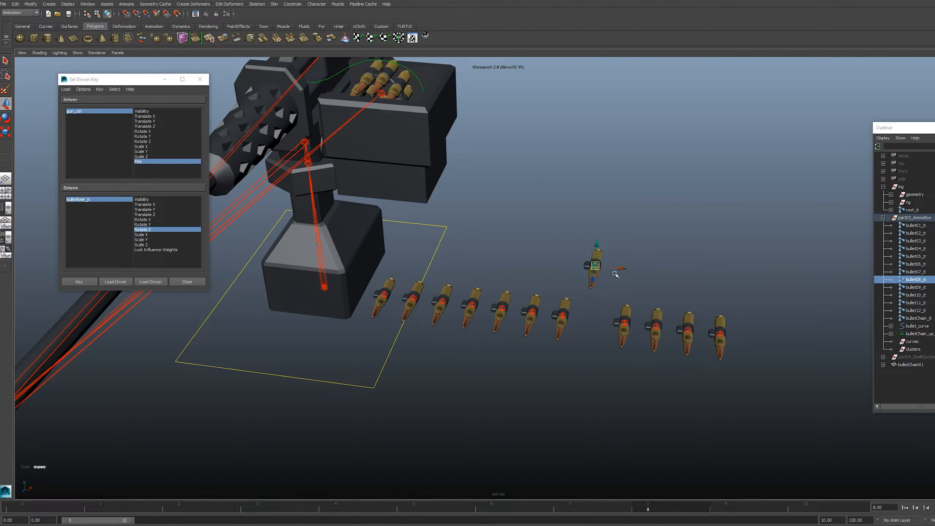
{"action": "key", "text": "ctrl+z"}
{"action": "left_click", "coordinate": [638, 249]}
{"action": "scroll", "coordinate": [639, 250], "scroll_direction": "down", "scroll_amount": 4}
{"action": "left_click_drag", "start_coordinate": [641, 256], "coordinate": [455, 287], "text": "alt"}
{"action": "scroll", "coordinate": [642, 249], "scroll_direction": "up", "scroll_amount": 3}
{"action": "left_click_drag", "start_coordinate": [717, 292], "coordinate": [493, 321], "text": "alt"}
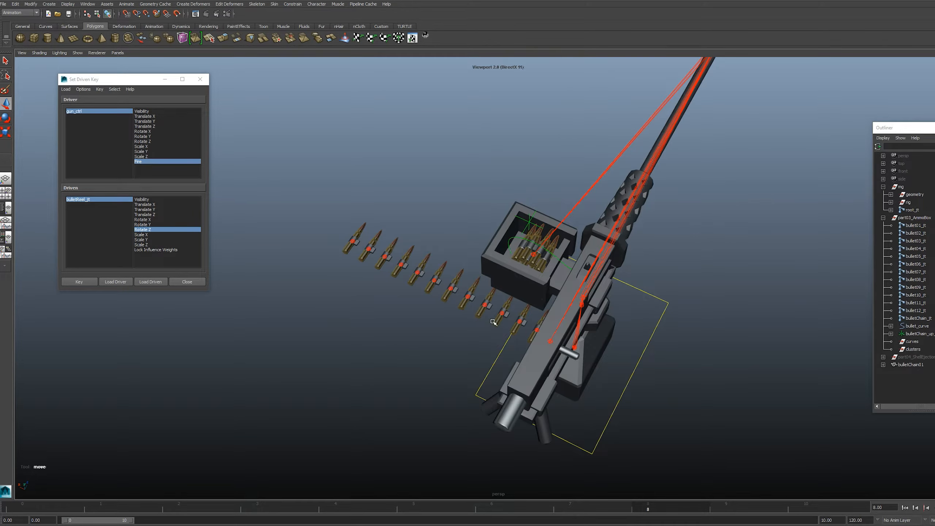
{"action": "middle_click_drag", "start_coordinate": [526, 297], "coordinate": [513, 315], "text": "alt"}
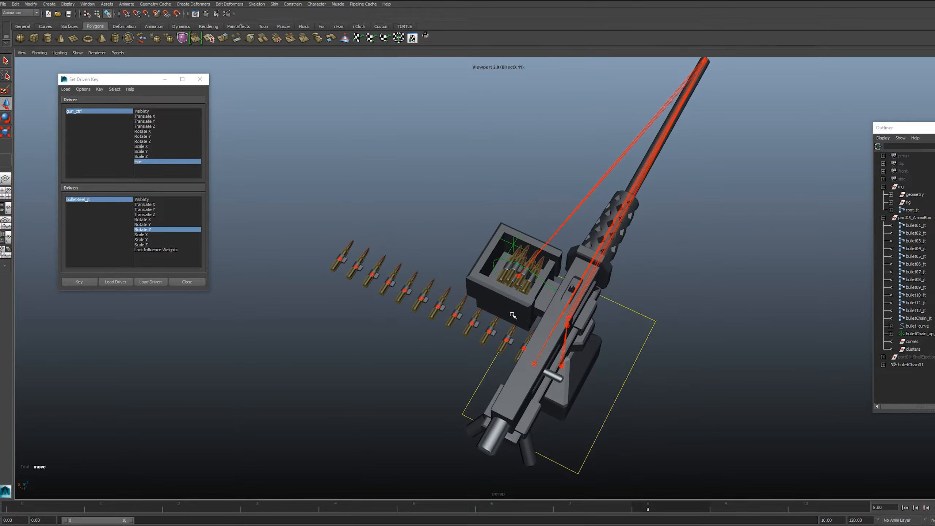
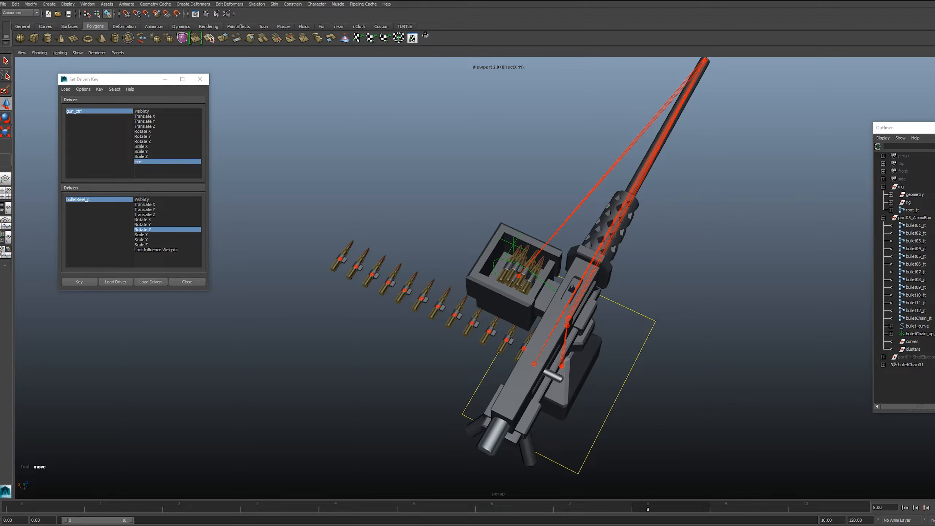
Step: Load the motionChain Python script into the Script Editor and save the whole script as a shelf button
{"action": "left_click_drag", "start_coordinate": [714, 291], "coordinate": [641, 211]}
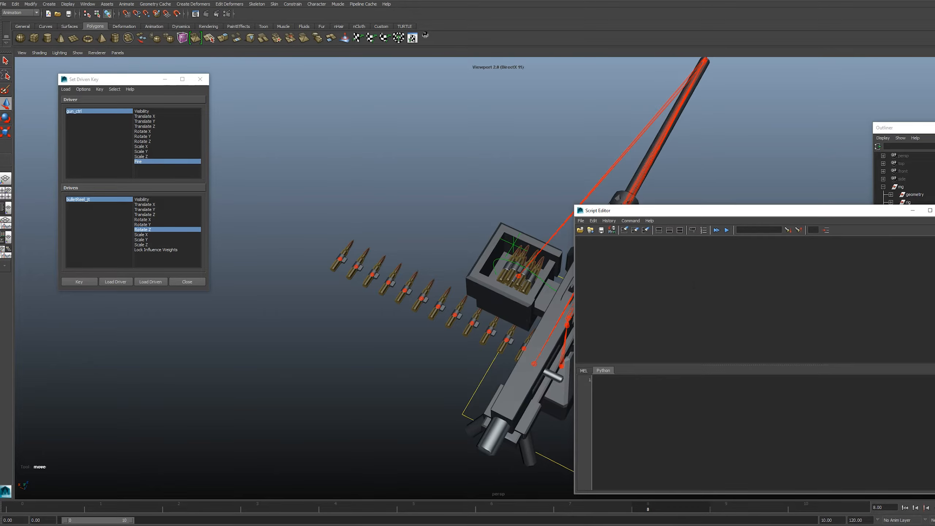
{"action": "left_click_drag", "start_coordinate": [628, 374], "coordinate": [664, 419]}
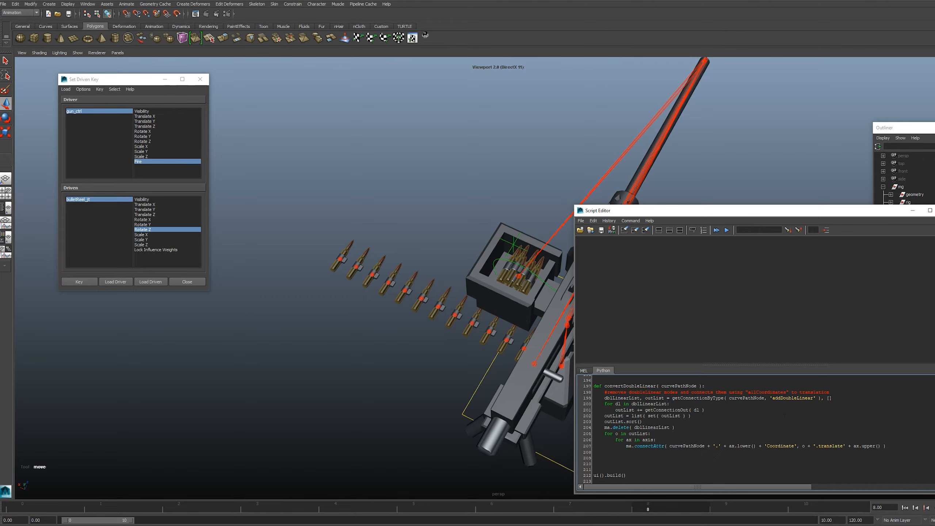
{"action": "key", "text": "ctrl+a"}
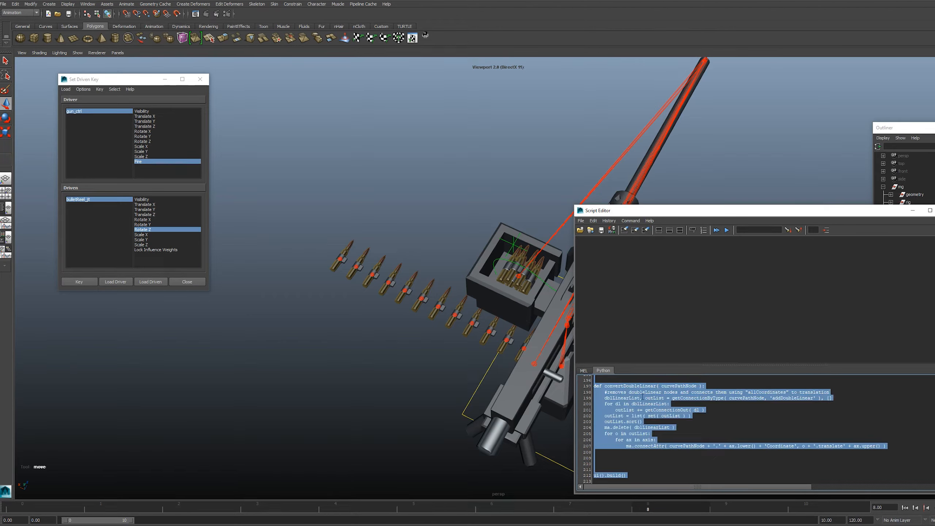
{"action": "middle_click_drag", "start_coordinate": [643, 398], "coordinate": [439, 37]}
Step: Run the saved motionChain script to open its tool window, and put the Script Editor away
{"action": "left_click", "coordinate": [438, 36]}
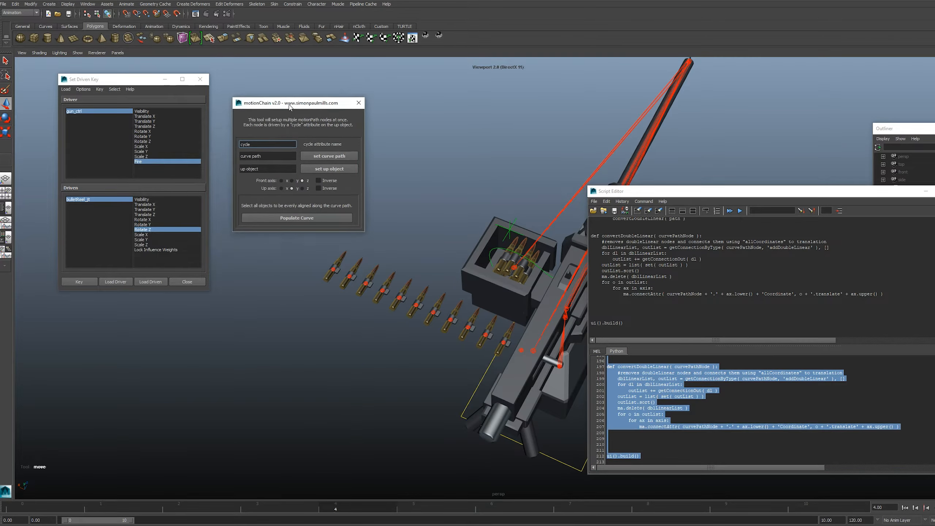
{"action": "left_click_drag", "start_coordinate": [289, 107], "coordinate": [270, 104]}
{"action": "left_click", "coordinate": [926, 191]}
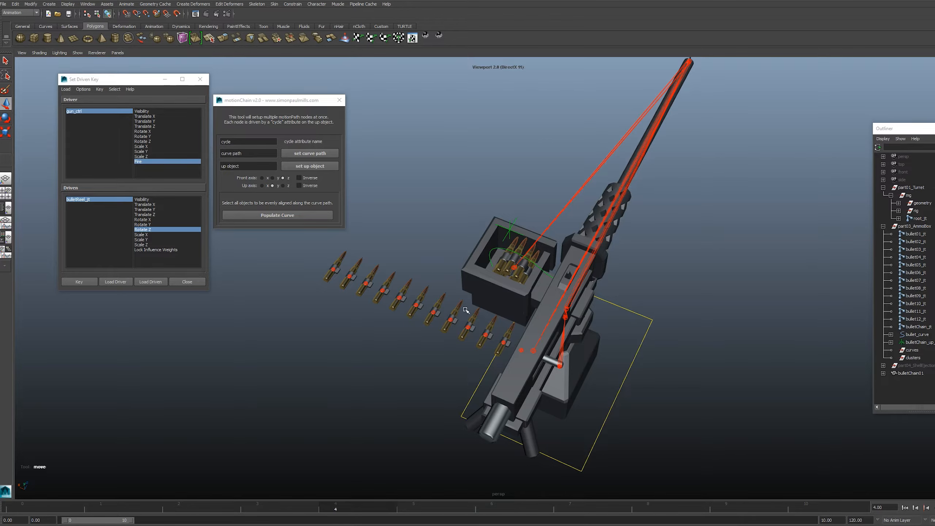
Step: Assign bullet_curve, above the ammo box, as the curve path in the motionChain tool
{"action": "left_click_drag", "start_coordinate": [466, 311], "coordinate": [436, 301], "text": "alt"}
{"action": "left_click", "coordinate": [544, 221]}
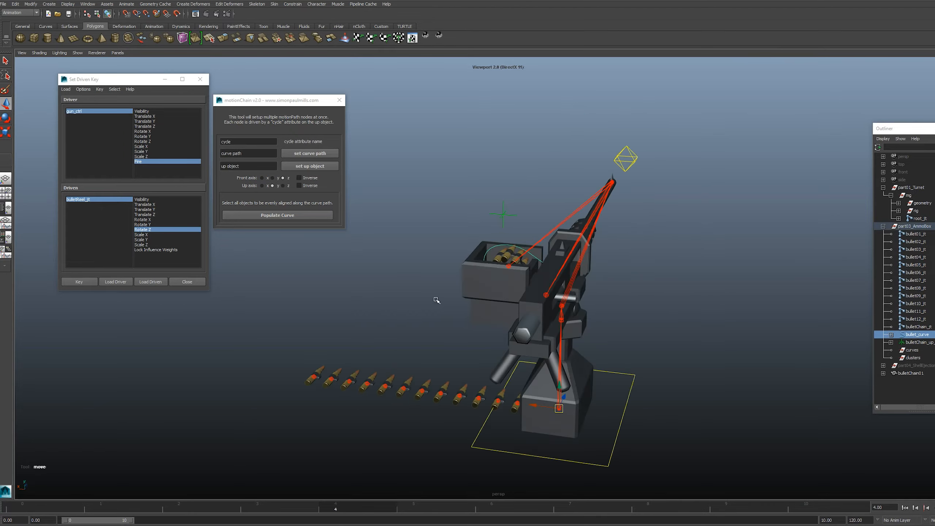
{"action": "left_click", "coordinate": [313, 154]}
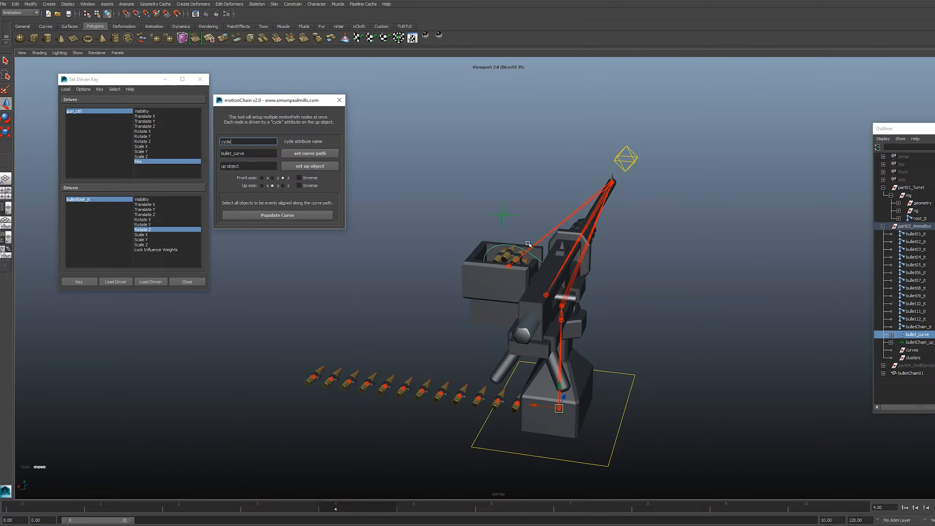
Step: Assign the bulletChain_up_object locator above the ammo box as the up object in the motionChain tool
{"action": "left_click", "coordinate": [913, 342]}
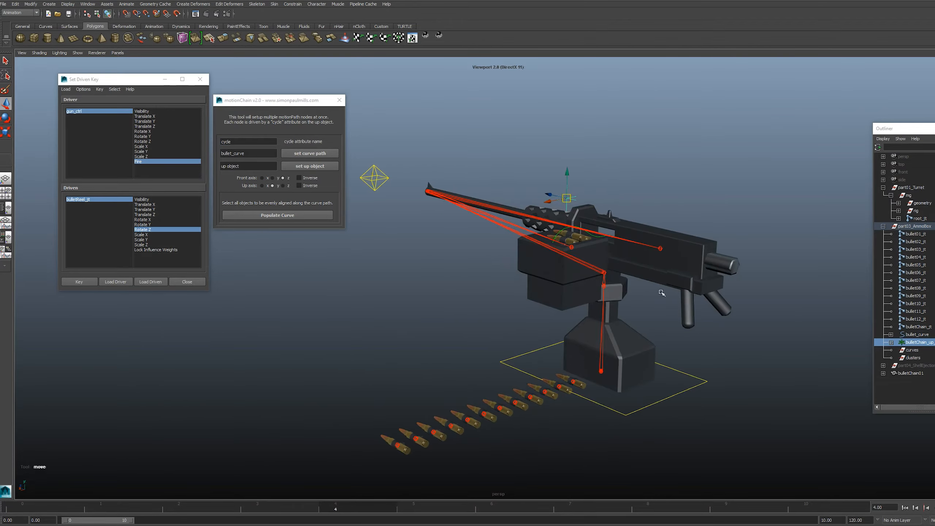
{"action": "left_click_drag", "start_coordinate": [661, 293], "coordinate": [587, 297], "text": "alt"}
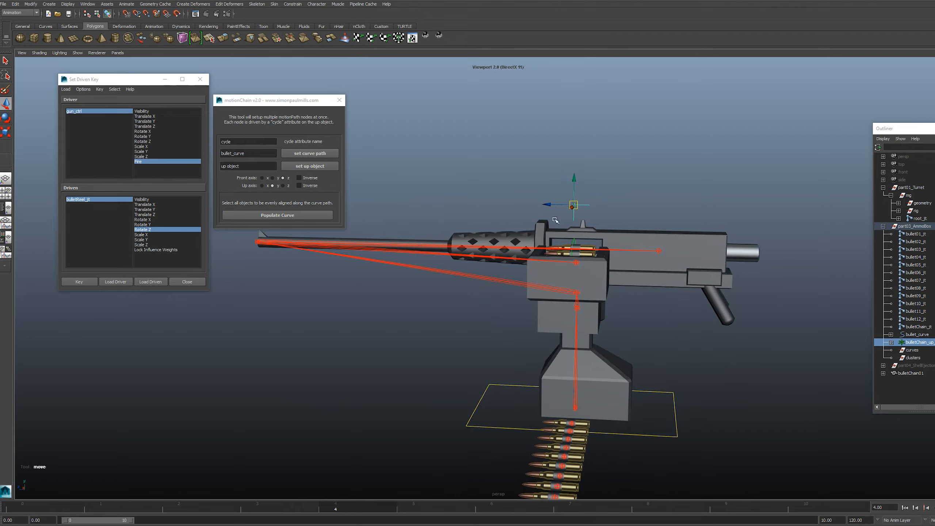
{"action": "left_click_drag", "start_coordinate": [630, 231], "coordinate": [566, 290], "text": "alt"}
{"action": "left_click_drag", "start_coordinate": [573, 211], "coordinate": [515, 221], "text": "alt"}
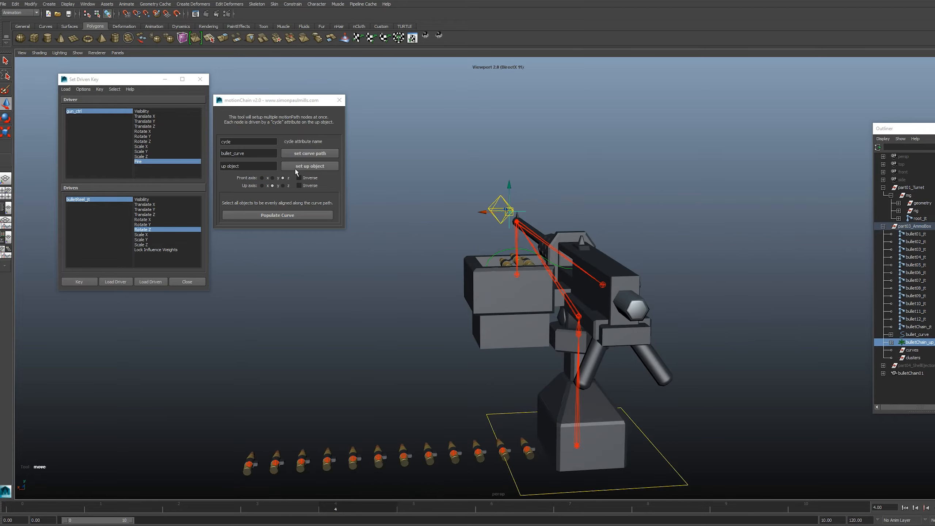
{"action": "left_click", "coordinate": [309, 167]}
{"action": "left_click_drag", "start_coordinate": [453, 236], "coordinate": [396, 270], "text": "alt"}
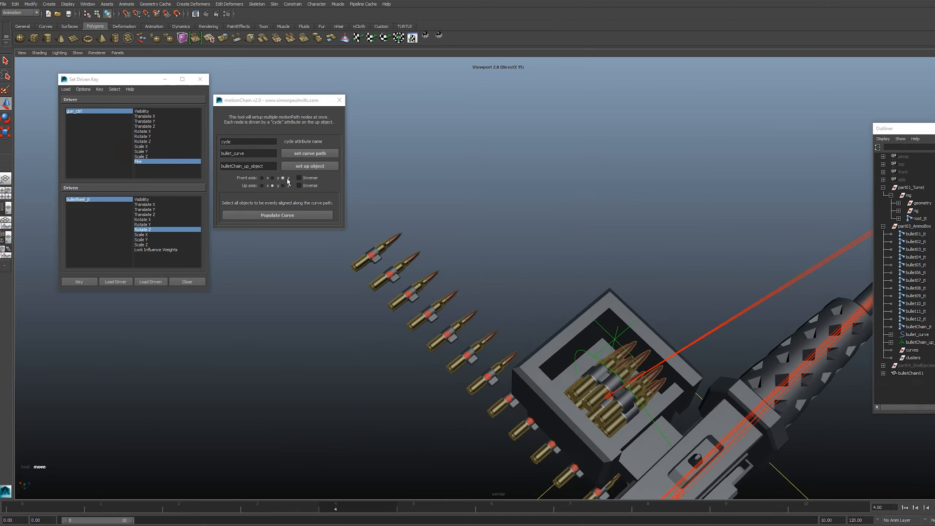
Step: Try populating the bullet curve with only the end bullet's joint, bullet12_jt, using Z as the front axis
{"action": "left_click", "coordinate": [368, 253]}
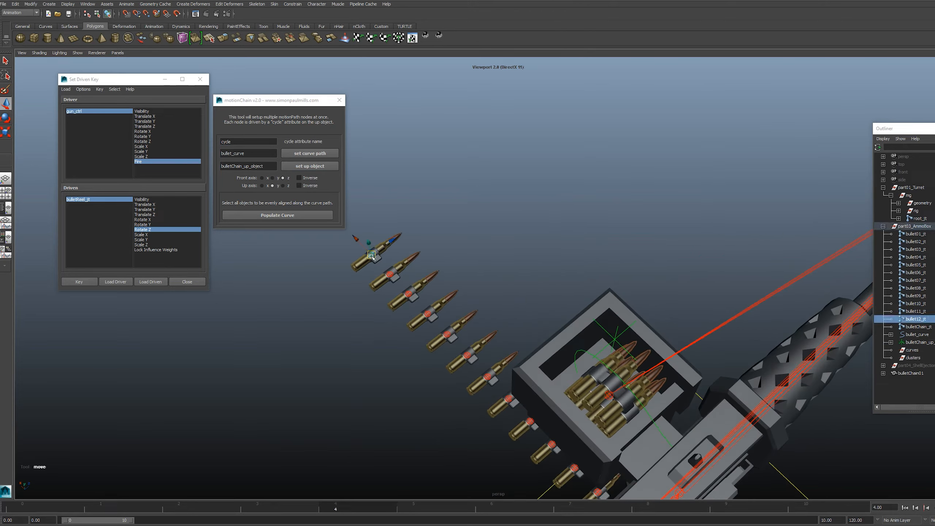
{"action": "left_click_drag", "start_coordinate": [371, 257], "coordinate": [478, 271], "text": "alt"}
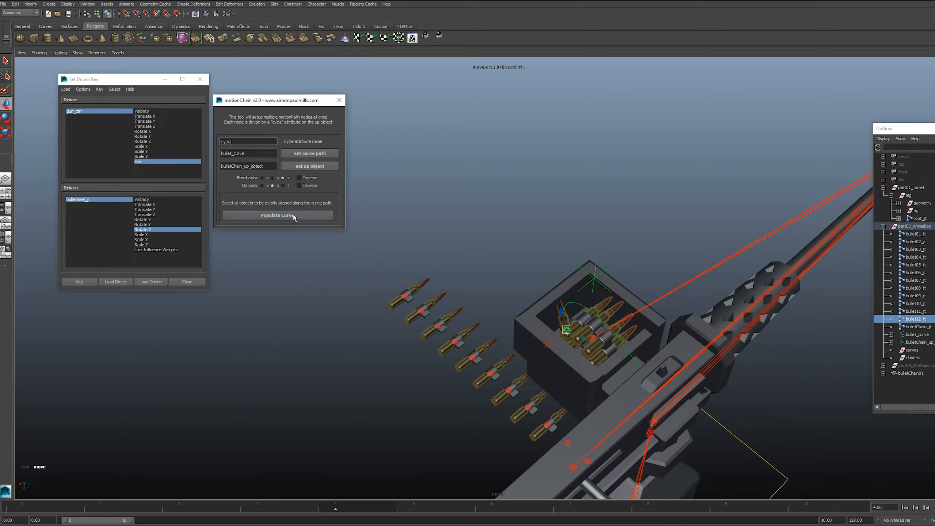
{"action": "left_click_drag", "start_coordinate": [331, 231], "coordinate": [555, 196], "text": "alt"}
{"action": "middle_click_drag", "start_coordinate": [477, 219], "coordinate": [486, 226], "text": "alt"}
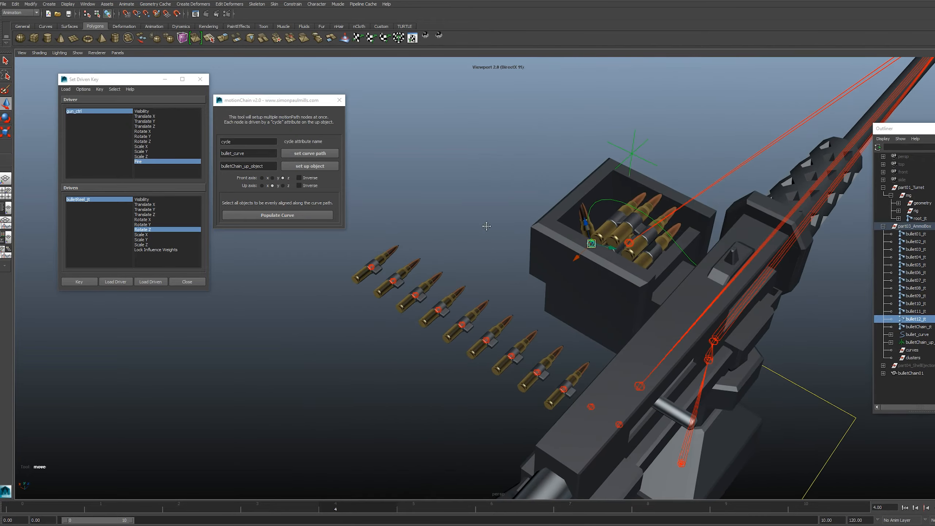
Step: Set the motionChain front axis to X and undo the trial placement of bullet12_jt
{"action": "left_click", "coordinate": [262, 178]}
{"action": "left_click", "coordinate": [490, 151]}
{"action": "key", "text": "ctrl+z"}
{"action": "key", "text": "ctrl+z"}
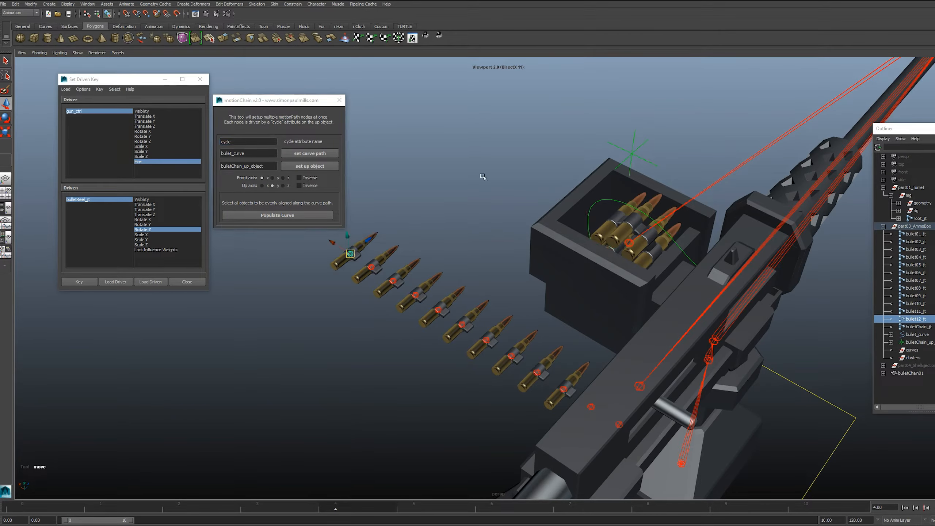
Step: Try populating the curve with bullet12_jt using the X front axis, inspect its orientation in the ammo box, and undo it
{"action": "scroll", "coordinate": [478, 178], "scroll_direction": "down", "scroll_amount": 3}
{"action": "left_click_drag", "start_coordinate": [472, 181], "coordinate": [442, 204], "text": "alt"}
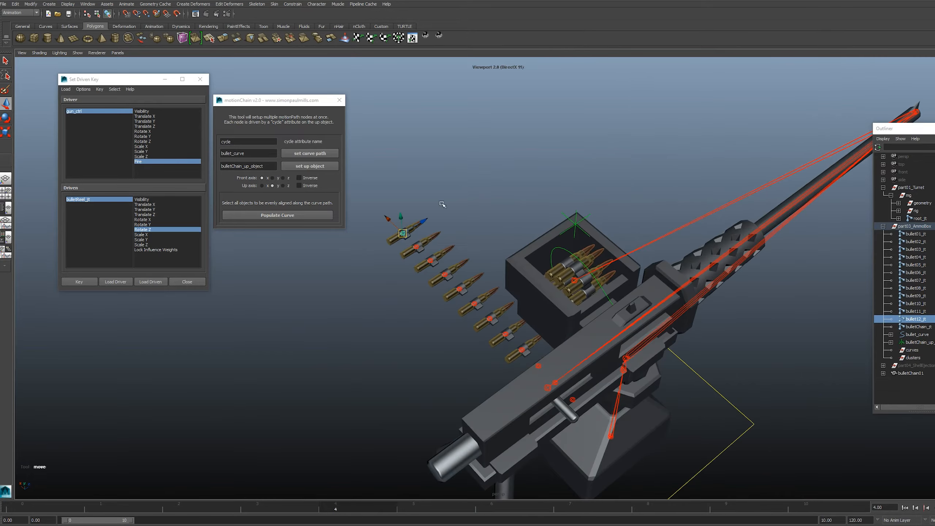
{"action": "left_click", "coordinate": [275, 218]}
{"action": "scroll", "coordinate": [577, 228], "scroll_direction": "up", "scroll_amount": 3}
{"action": "left_click_drag", "start_coordinate": [578, 229], "coordinate": [597, 355], "text": "alt"}
{"action": "middle_click_drag", "start_coordinate": [608, 327], "coordinate": [574, 279], "text": "alt"}
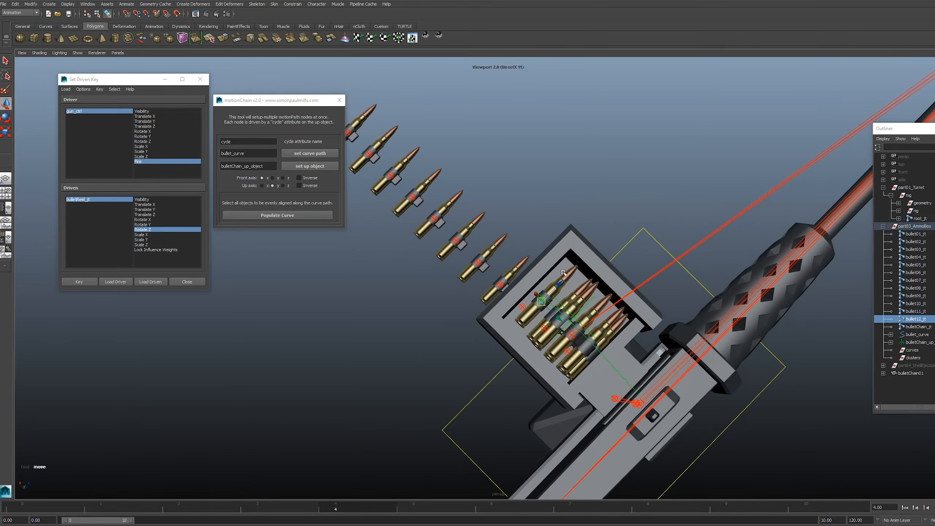
{"action": "left_click_drag", "start_coordinate": [549, 309], "coordinate": [602, 274], "text": "alt"}
{"action": "left_click_drag", "start_coordinate": [501, 231], "coordinate": [475, 228], "text": "alt"}
{"action": "key", "text": "ctrl+z"}
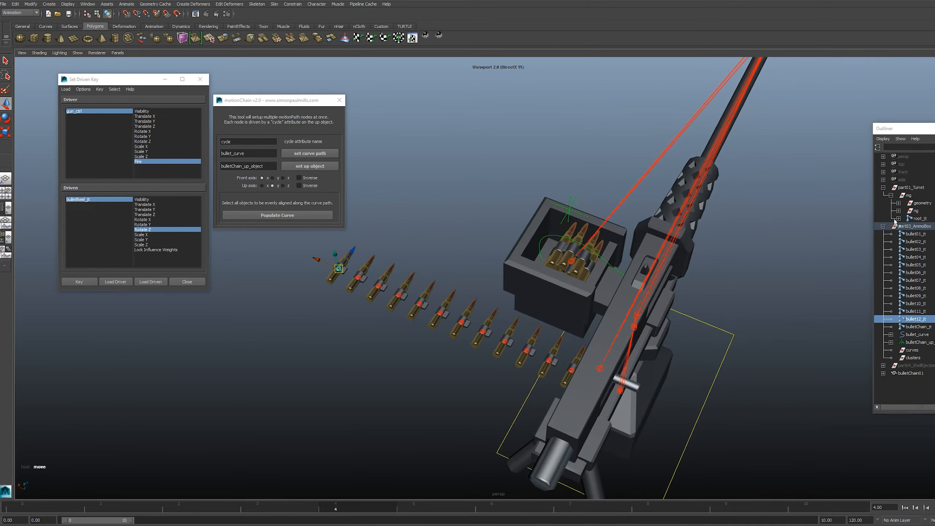
Step: Populate the bullet curve with all the bullet joints from bullet01_jt to bullet12_jt
{"action": "left_click", "coordinate": [916, 234]}
{"action": "left_click", "coordinate": [919, 319], "text": "shift"}
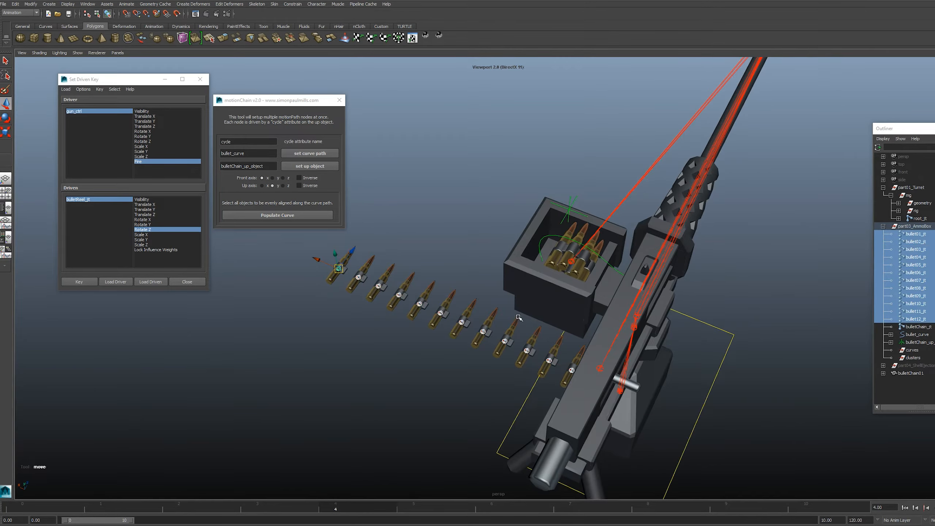
{"action": "left_click_drag", "start_coordinate": [519, 317], "coordinate": [523, 298], "text": "alt"}
{"action": "left_click", "coordinate": [260, 215]}
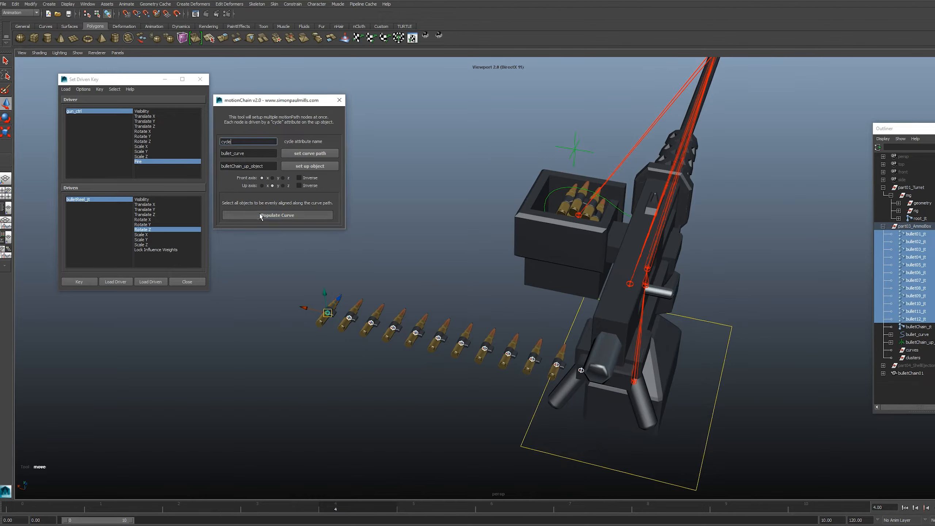
{"action": "left_click_drag", "start_coordinate": [582, 229], "coordinate": [643, 269], "text": "alt"}
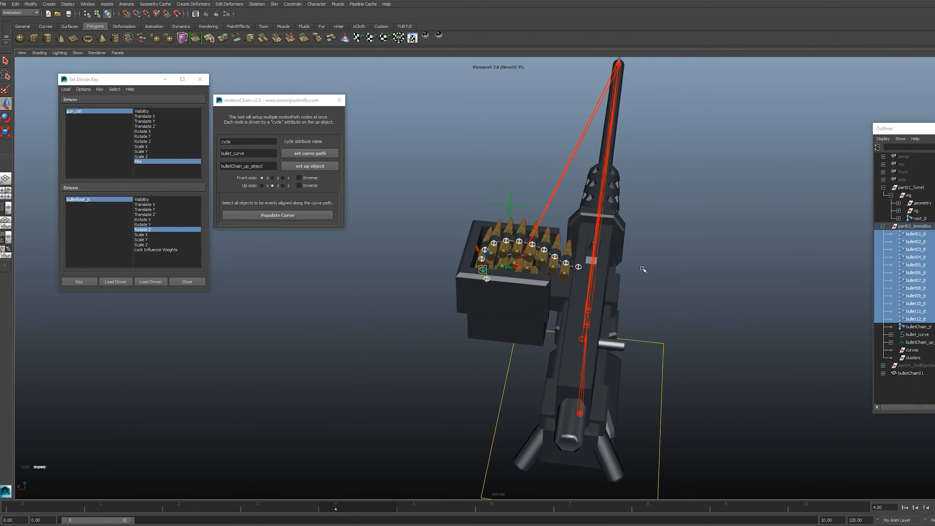
{"action": "left_click_drag", "start_coordinate": [526, 297], "coordinate": [372, 245], "text": "alt"}
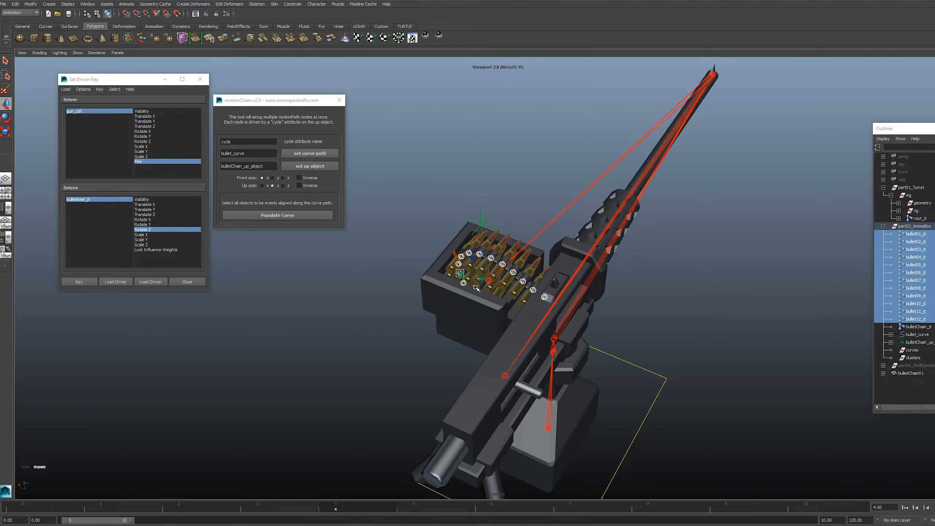
{"action": "left_click_drag", "start_coordinate": [475, 288], "coordinate": [494, 283], "text": "alt"}
{"action": "middle_click_drag", "start_coordinate": [495, 310], "coordinate": [463, 308], "text": "alt"}
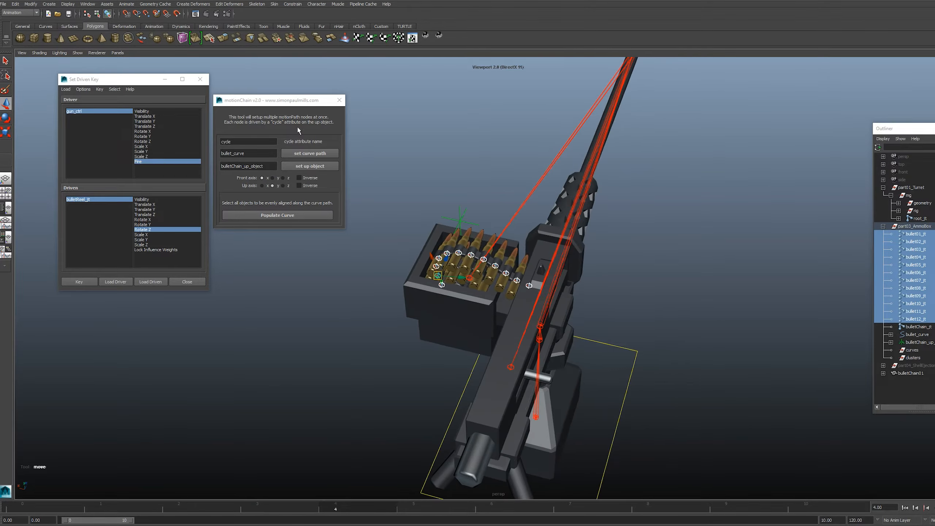
Step: Test the bullet chain's travel by varying the Cycle attribute of bulletChain_up_object, and return it to 0
{"action": "left_click", "coordinate": [475, 279]}
{"action": "left_click_drag", "start_coordinate": [475, 280], "coordinate": [480, 198], "text": "alt"}
{"action": "middle_click_drag", "start_coordinate": [392, 293], "coordinate": [416, 286], "text": "alt"}
{"action": "key", "text": "ctrl+a"}
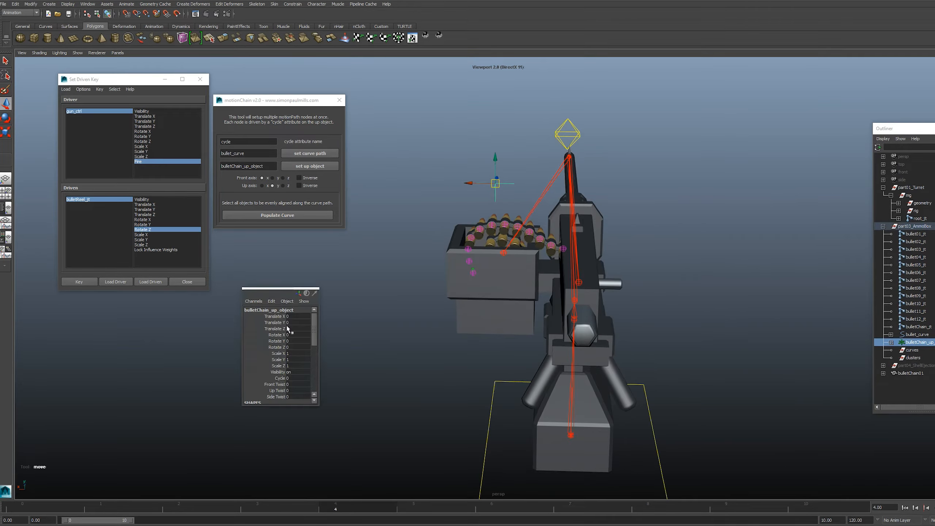
{"action": "left_click", "coordinate": [282, 378]}
{"action": "left_click_drag", "start_coordinate": [363, 333], "coordinate": [393, 352], "text": "alt"}
{"action": "middle_click_drag", "start_coordinate": [367, 328], "coordinate": [440, 323]}
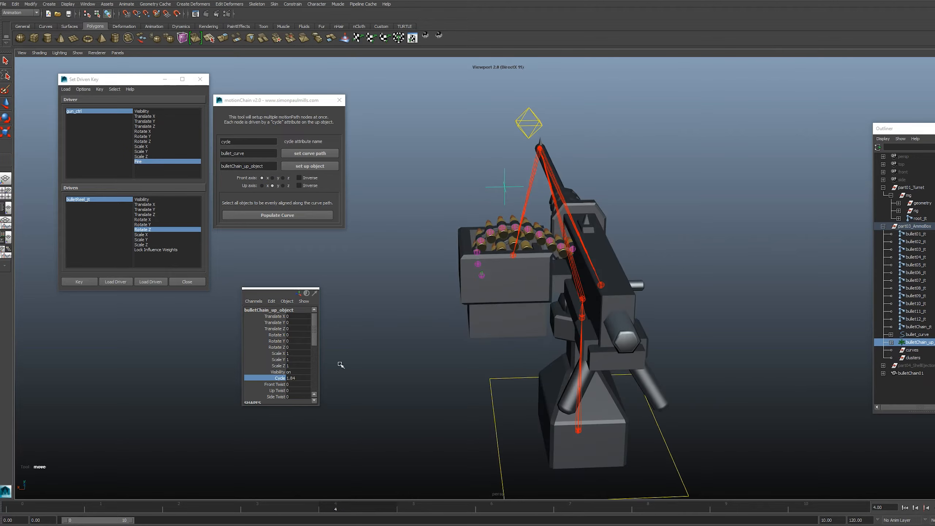
{"action": "left_click_drag", "start_coordinate": [425, 327], "coordinate": [440, 330], "text": "alt"}
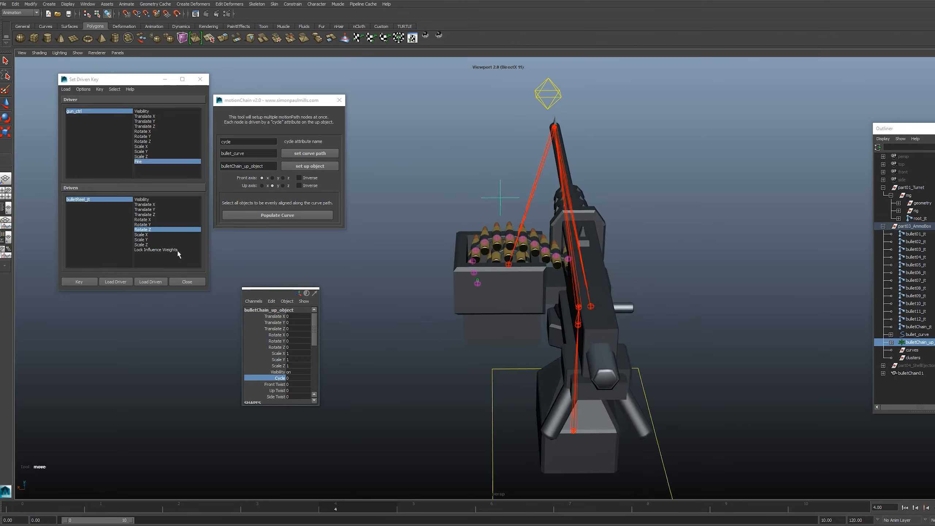
Step: Load bulletChain_up_object as the driven object in Set Driven Key and choose its Cycle attribute
{"action": "left_click", "coordinate": [150, 281]}
{"action": "left_click", "coordinate": [143, 250]}
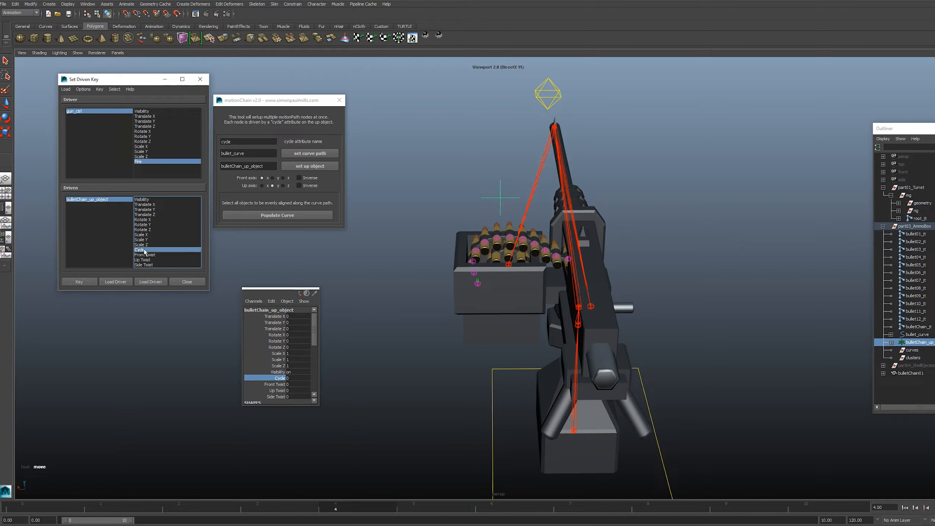
{"action": "left_click_drag", "start_coordinate": [570, 246], "coordinate": [544, 236], "text": "alt"}
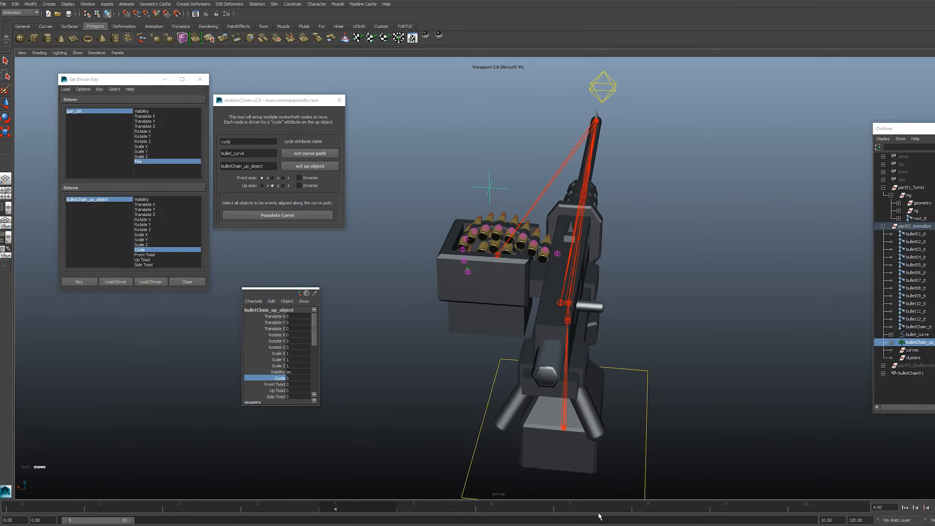
Step: Set driven keys for Cycle at value 0 against gun_ctrl's Fire at frames 0 and 10
{"action": "left_click_drag", "start_coordinate": [353, 513], "coordinate": [30, 517]}
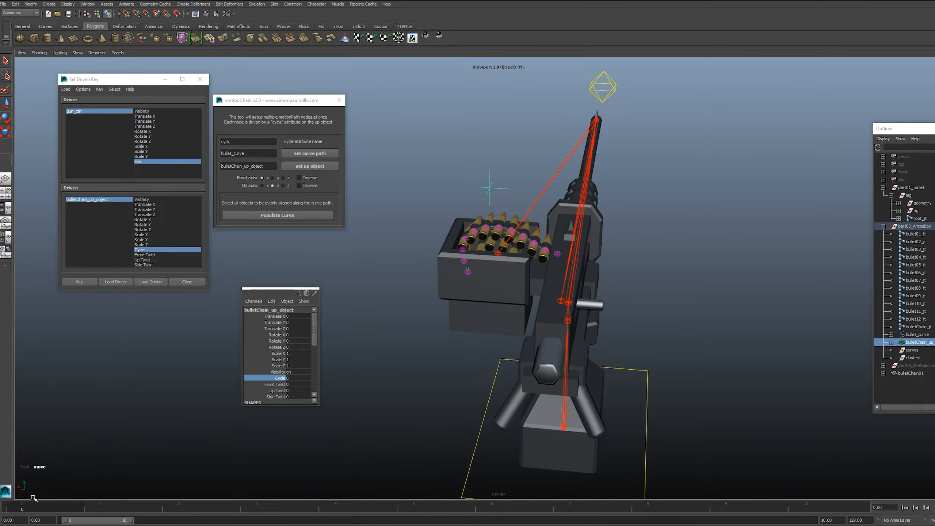
{"action": "left_click", "coordinate": [80, 281]}
{"action": "left_click", "coordinate": [647, 508]}
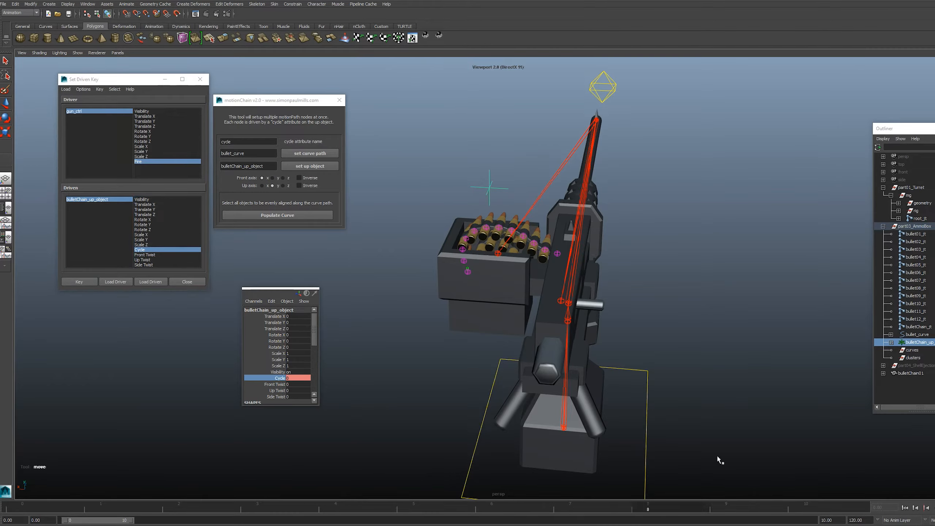
{"action": "left_click", "coordinate": [81, 285]}
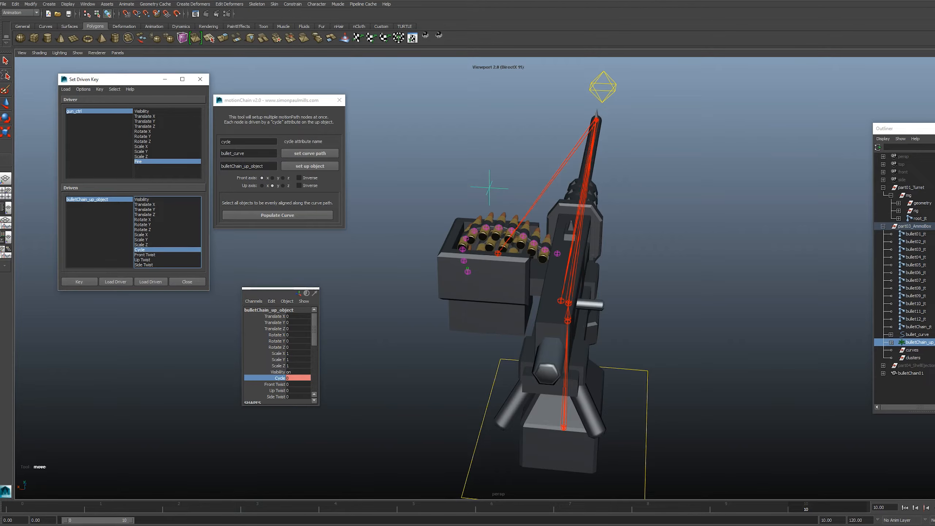
Step: Open the Graph Editor and frame the Fire-driven Cycle curve of bulletChain_up_object
{"action": "left_click_drag", "start_coordinate": [526, 524], "coordinate": [506, 275]}
{"action": "scroll", "coordinate": [523, 228], "scroll_direction": "down", "scroll_amount": 2}
{"action": "middle_click_drag", "start_coordinate": [522, 228], "coordinate": [535, 191], "text": "alt"}
{"action": "left_click_drag", "start_coordinate": [535, 192], "coordinate": [473, 177], "text": "alt"}
{"action": "middle_click_drag", "start_coordinate": [473, 176], "coordinate": [498, 162], "text": "alt"}
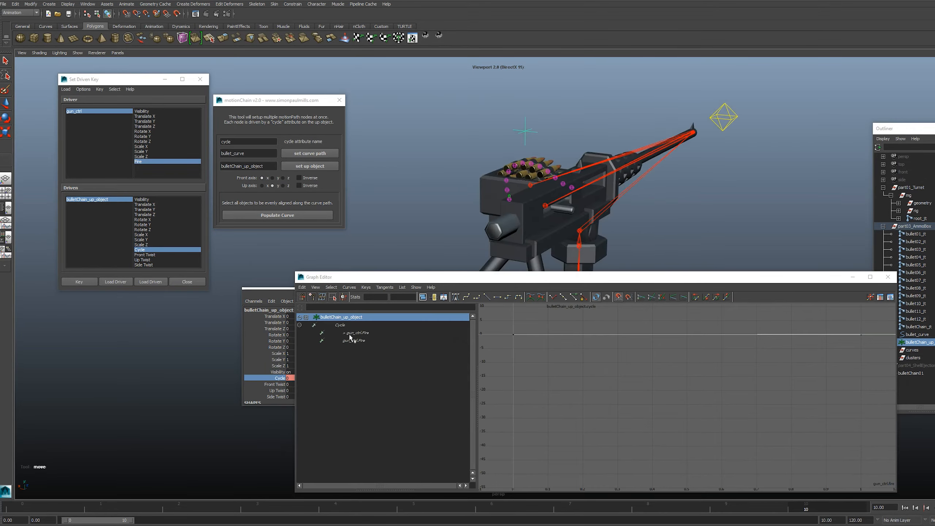
{"action": "left_click", "coordinate": [362, 332]}
{"action": "left_click_drag", "start_coordinate": [621, 316], "coordinate": [660, 363]}
{"action": "key", "text": "f"}
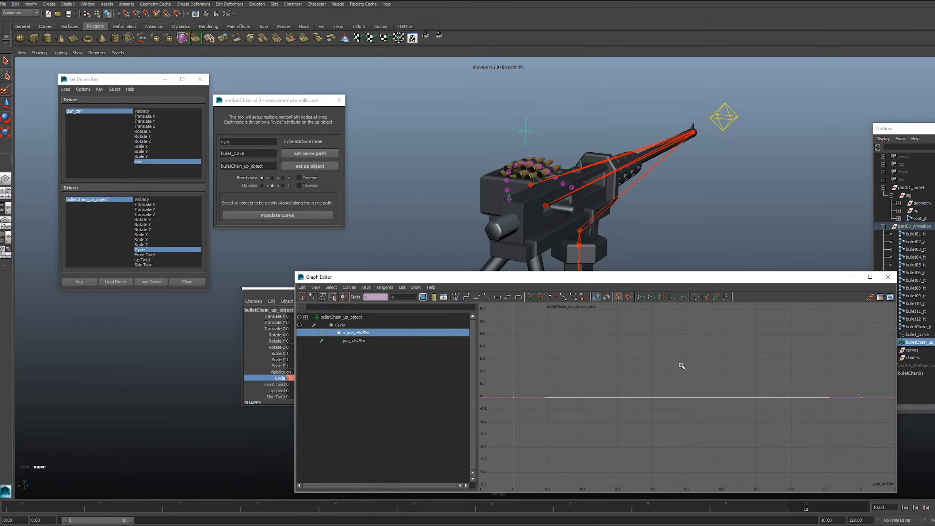
Step: Add driven keys for Cycle at frames 1 and 6
{"action": "left_click", "coordinate": [682, 366]}
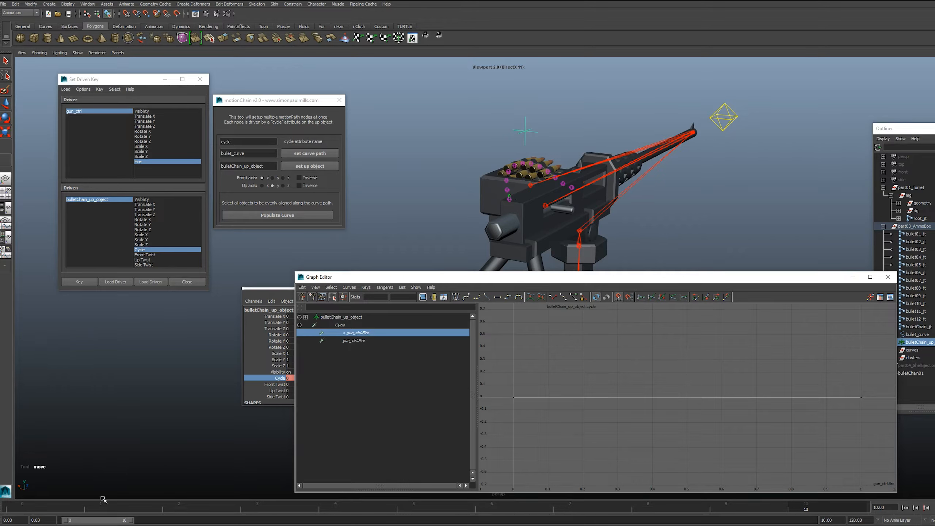
{"action": "left_click_drag", "start_coordinate": [29, 512], "coordinate": [531, 504]}
{"action": "left_click", "coordinate": [86, 282]}
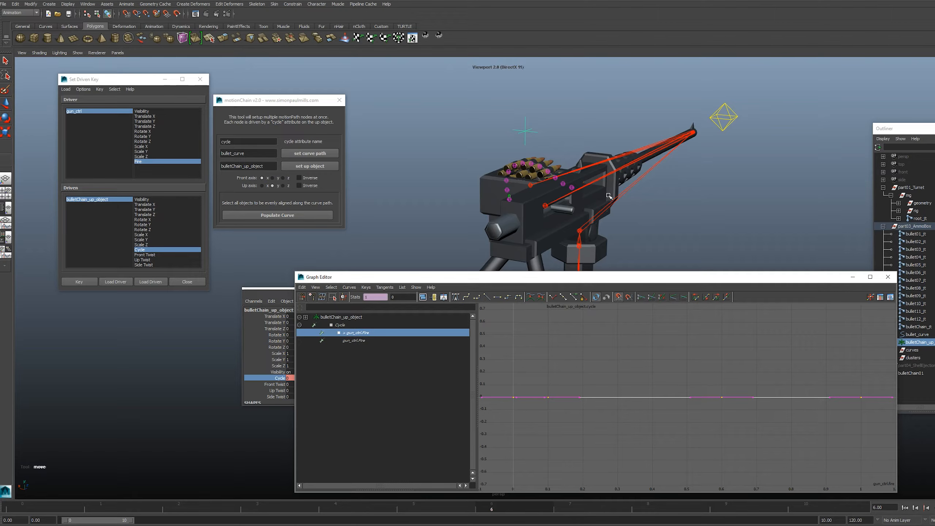
Step: Raise Cycle on bulletChain_up_object to about 0.08 to judge how far the chain must advance for one bullet
{"action": "scroll", "coordinate": [568, 186], "scroll_direction": "up", "scroll_amount": 6}
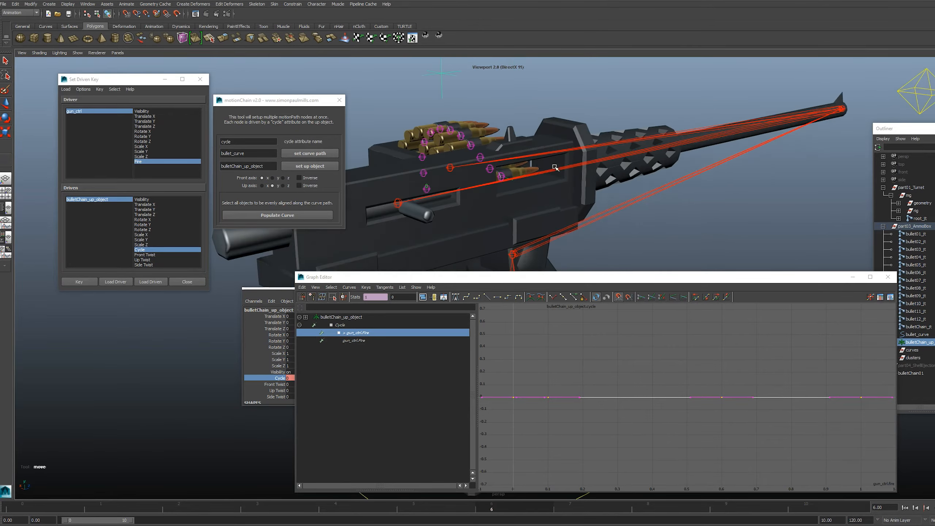
{"action": "left_click_drag", "start_coordinate": [555, 167], "coordinate": [570, 171], "text": "alt"}
{"action": "middle_click_drag", "start_coordinate": [570, 172], "coordinate": [528, 206], "text": "alt"}
{"action": "left_click", "coordinate": [415, 78]}
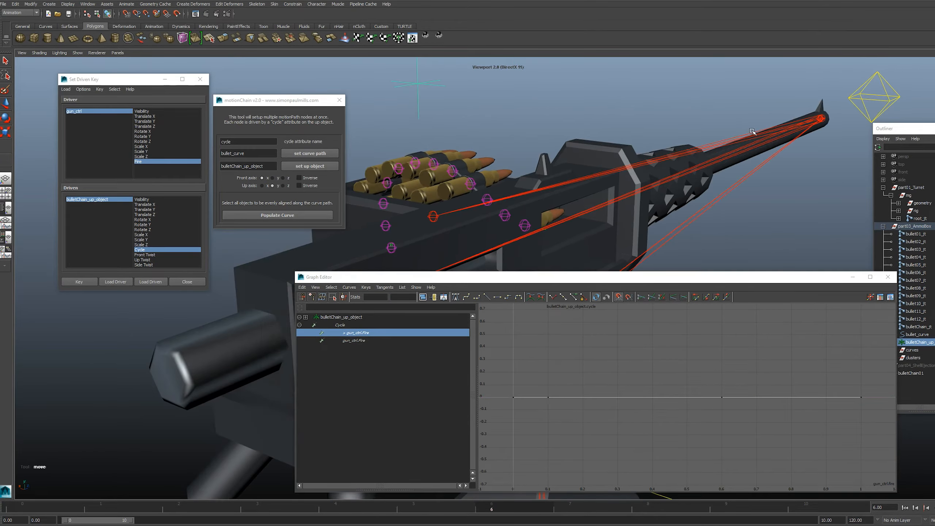
{"action": "key", "text": "ctrl+a"}
{"action": "left_click_drag", "start_coordinate": [574, 201], "coordinate": [418, 147], "text": "alt"}
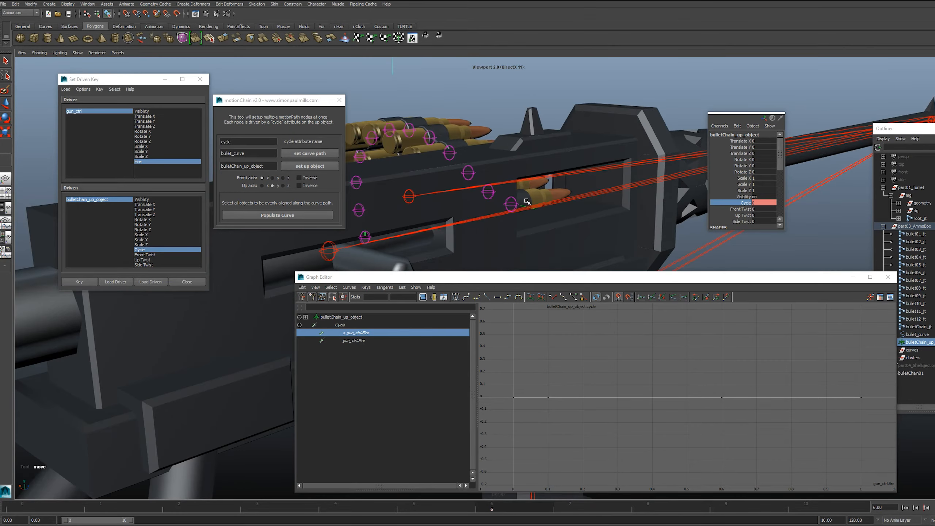
{"action": "left_click_drag", "start_coordinate": [527, 202], "coordinate": [540, 202], "text": "alt"}
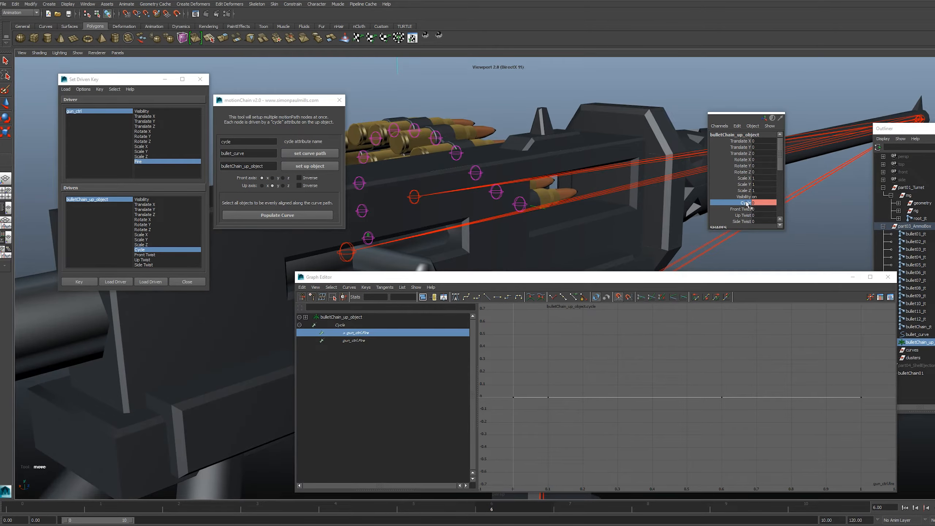
{"action": "middle_click_drag", "start_coordinate": [645, 222], "coordinate": [648, 221], "text": "ctrl"}
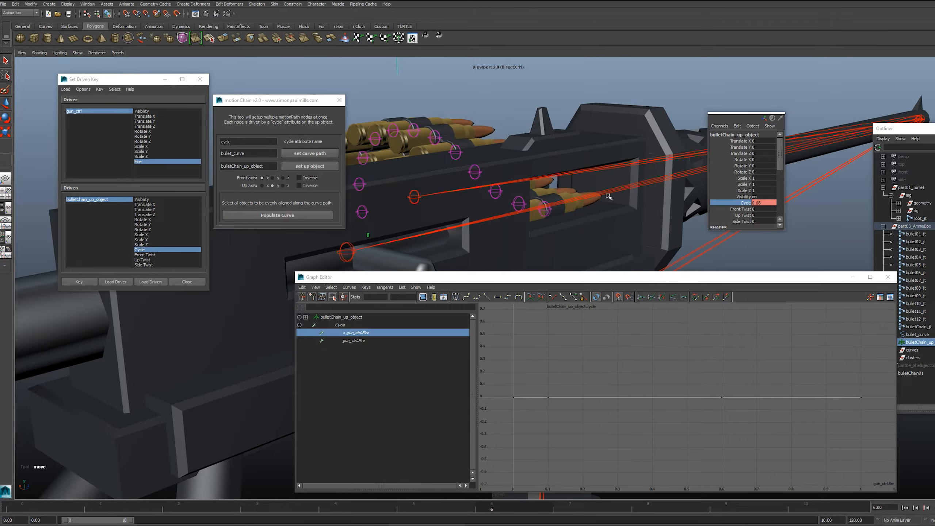
{"action": "right_click_drag", "start_coordinate": [551, 195], "coordinate": [528, 207], "text": "alt"}
{"action": "middle_click_drag", "start_coordinate": [528, 207], "coordinate": [590, 184], "text": "alt"}
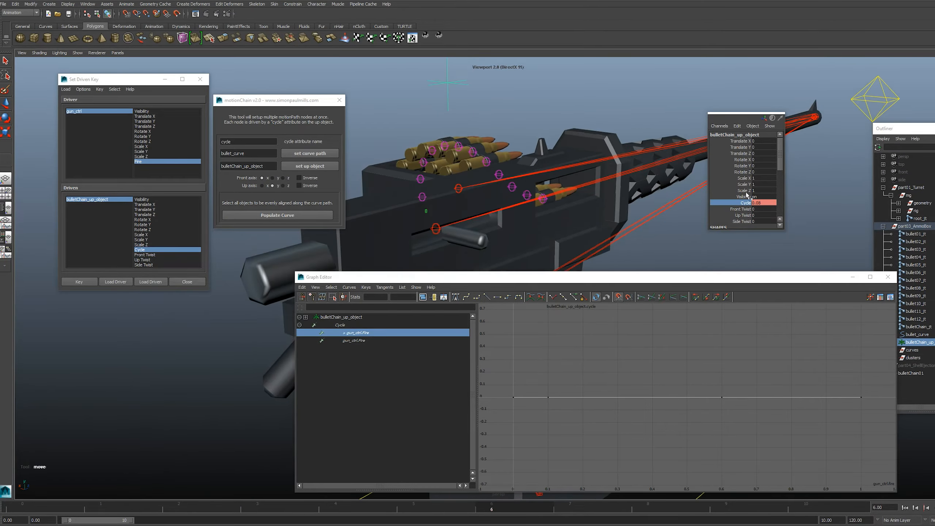
{"action": "mouse_move", "coordinate": [490, 188]}
{"action": "left_mouse_down", "text": "alt"}
{"action": "mouse_move", "coordinate": [520, 199]}
{"action": "mouse_move", "coordinate": [505, 197]}
{"action": "left_mouse_up", "text": "alt"}
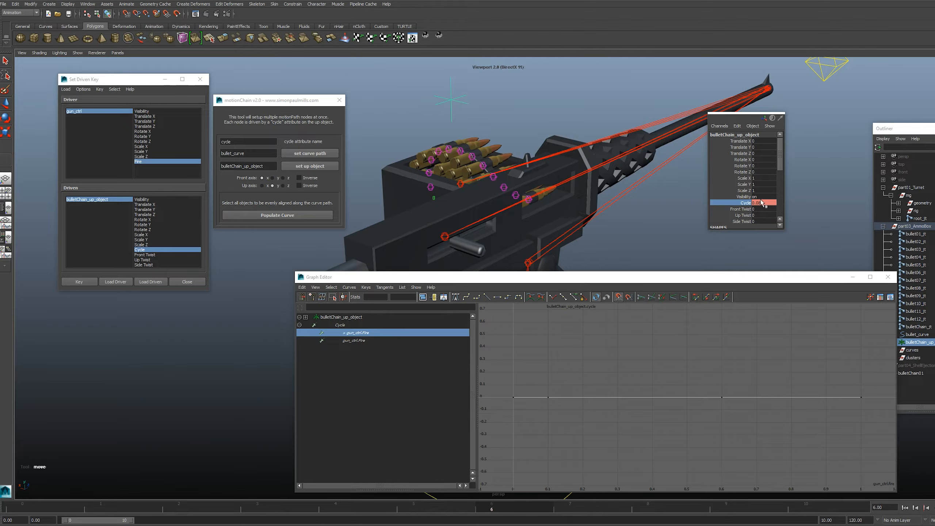
Step: Set all the keys on the Fire-driven Cycle curve to 0.0833333333 and inspect the bullets' positions in the feed
{"action": "left_click_drag", "start_coordinate": [504, 376], "coordinate": [882, 420]}
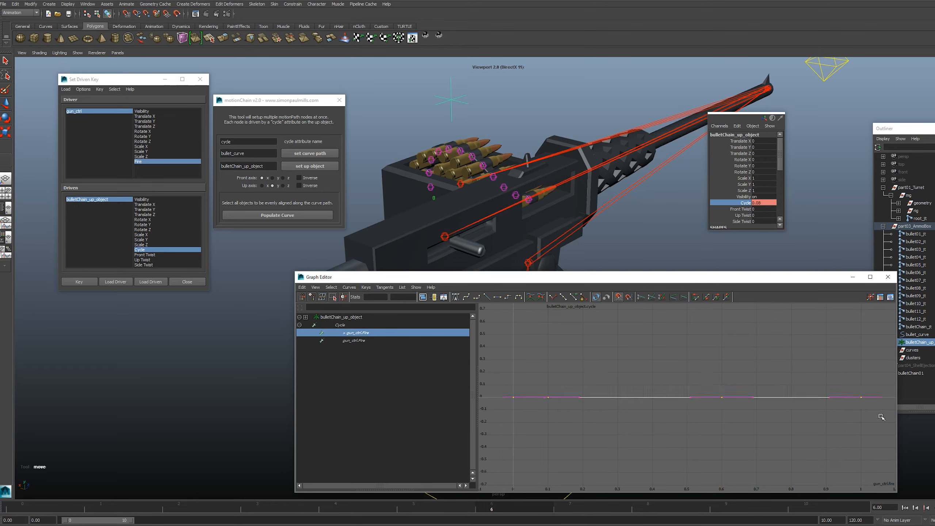
{"action": "left_click", "coordinate": [399, 298]}
{"action": "type", "text": "0.0833333333"}
{"action": "key", "text": "Return"}
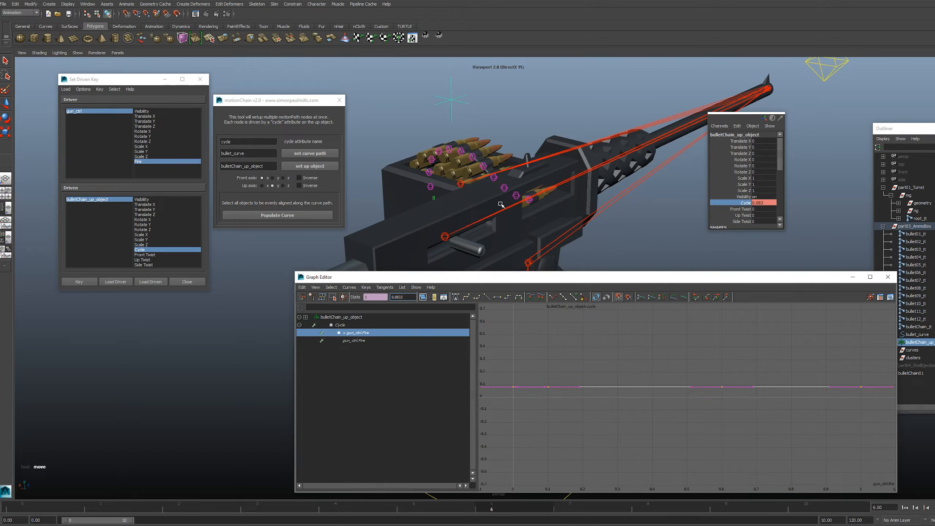
{"action": "scroll", "coordinate": [574, 217], "scroll_direction": "up", "scroll_amount": 1}
{"action": "left_click_drag", "start_coordinate": [576, 216], "coordinate": [564, 213], "text": "alt"}
{"action": "scroll", "coordinate": [563, 213], "scroll_direction": "up", "scroll_amount": 1}
{"action": "middle_click_drag", "start_coordinate": [569, 200], "coordinate": [568, 216], "text": "alt"}
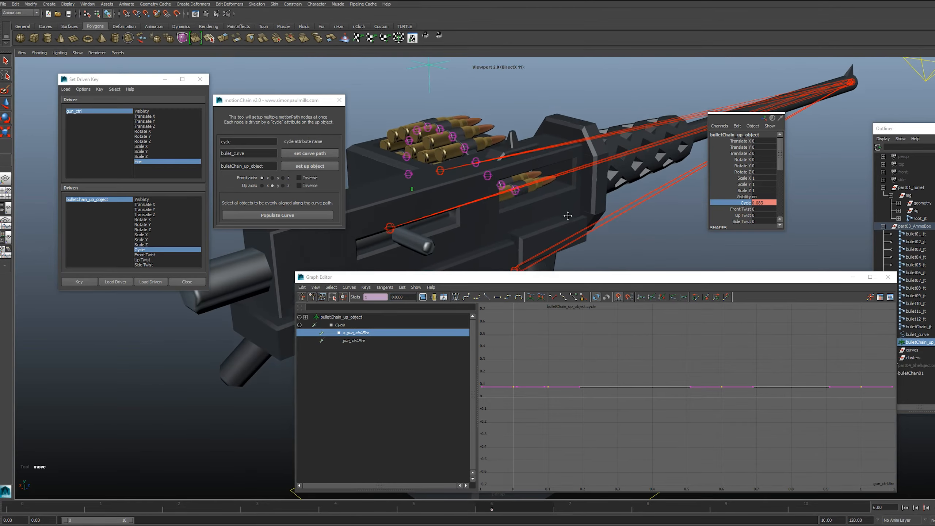
{"action": "left_click_drag", "start_coordinate": [567, 216], "coordinate": [559, 217], "text": "alt"}
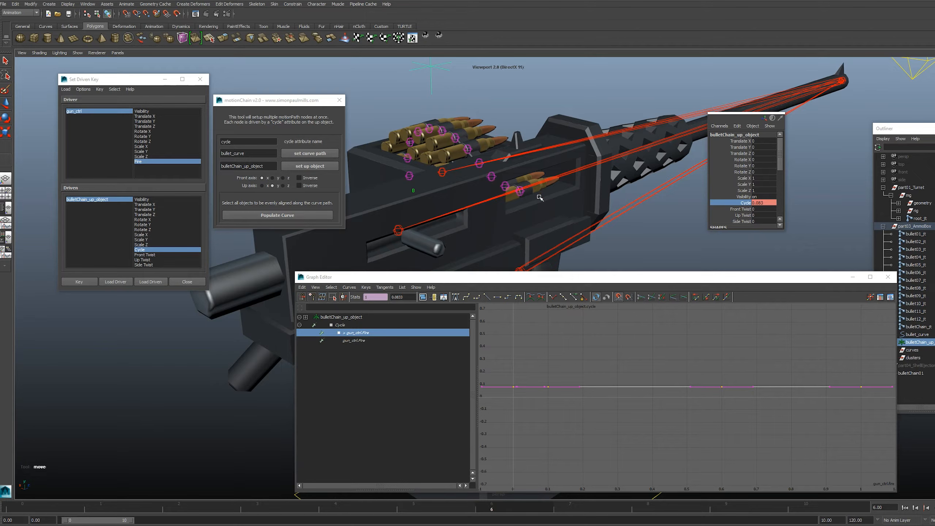
Step: Set the Cycle curve's keys at Fire 0.6 and 1.0 to 0.166666 in the Graph Editor
{"action": "left_click_drag", "start_coordinate": [679, 334], "coordinate": [883, 430]}
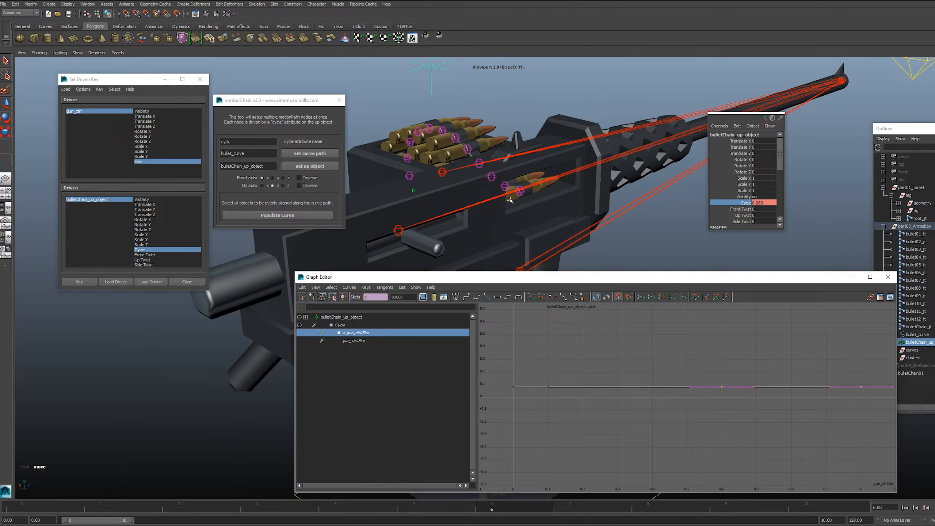
{"action": "left_click_drag", "start_coordinate": [683, 359], "coordinate": [891, 410]}
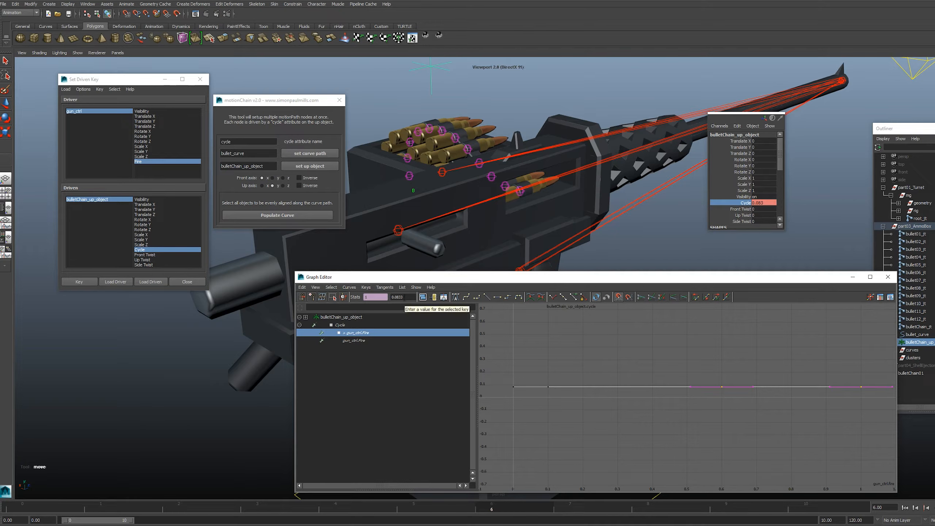
{"action": "double_click", "coordinate": [402, 296]}
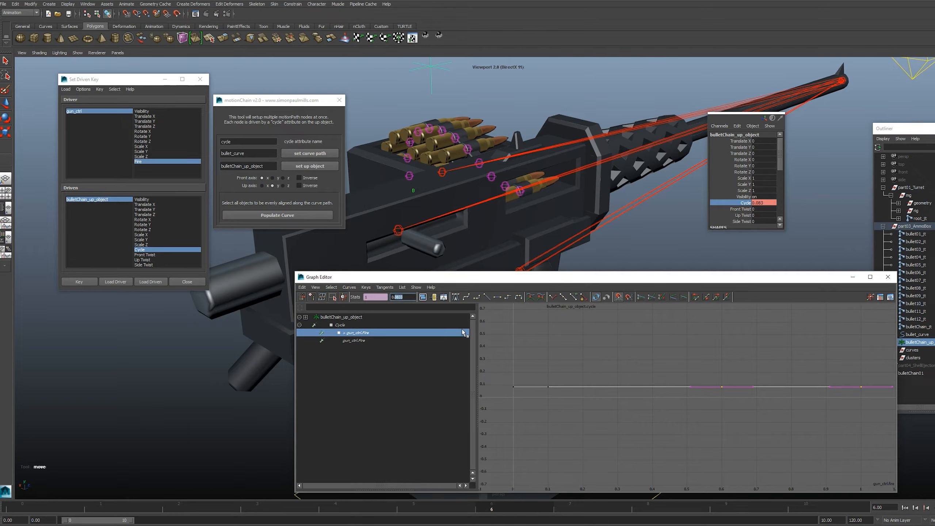
{"action": "type", "text": "0.166666"}
{"action": "key", "text": "Return"}
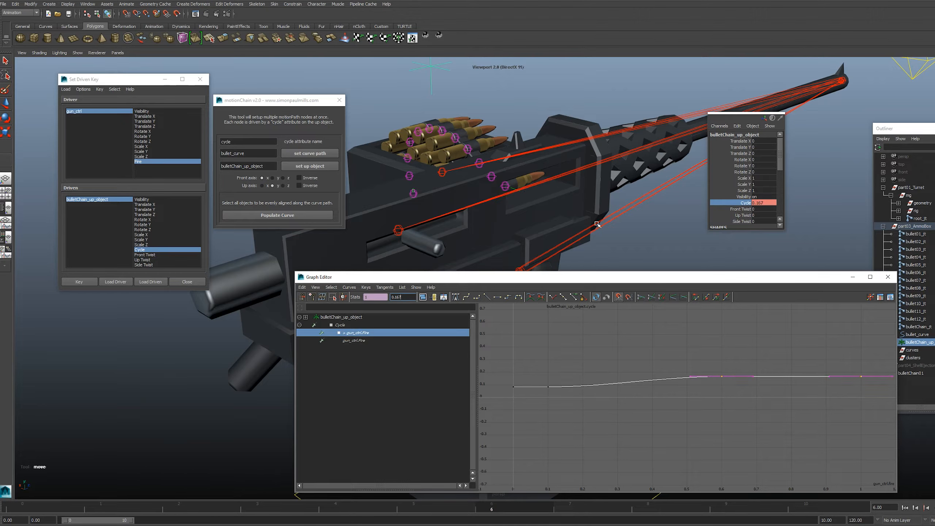
Step: Play back the firing animation, inspect the bullet chain's feed from several angles, and close the motionChain tool
{"action": "left_click", "coordinate": [646, 231]}
{"action": "right_click_drag", "start_coordinate": [647, 230], "coordinate": [626, 231], "text": "alt"}
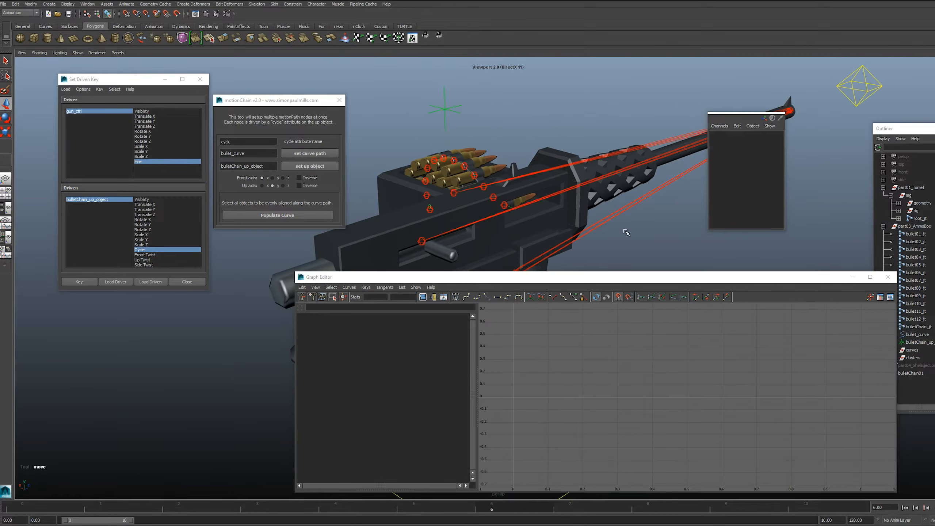
{"action": "middle_click_drag", "start_coordinate": [625, 231], "coordinate": [620, 202], "text": "alt"}
{"action": "key", "text": "alt+v"}
{"action": "left_click_drag", "start_coordinate": [637, 213], "coordinate": [685, 210], "text": "alt"}
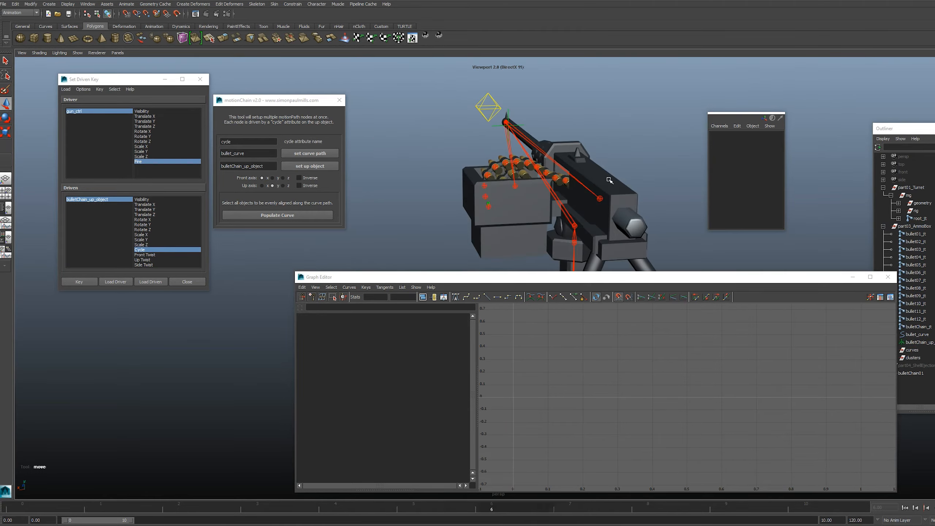
{"action": "mouse_move", "coordinate": [610, 180]}
{"action": "left_mouse_down", "text": "alt"}
{"action": "mouse_move", "coordinate": [535, 190]}
{"action": "mouse_move", "coordinate": [584, 192]}
{"action": "mouse_move", "coordinate": [553, 187]}
{"action": "mouse_move", "coordinate": [551, 154]}
{"action": "mouse_move", "coordinate": [502, 179]}
{"action": "mouse_move", "coordinate": [520, 207]}
{"action": "left_mouse_up", "text": "alt"}
{"action": "scroll", "coordinate": [502, 179], "scroll_direction": "down", "scroll_amount": 3}
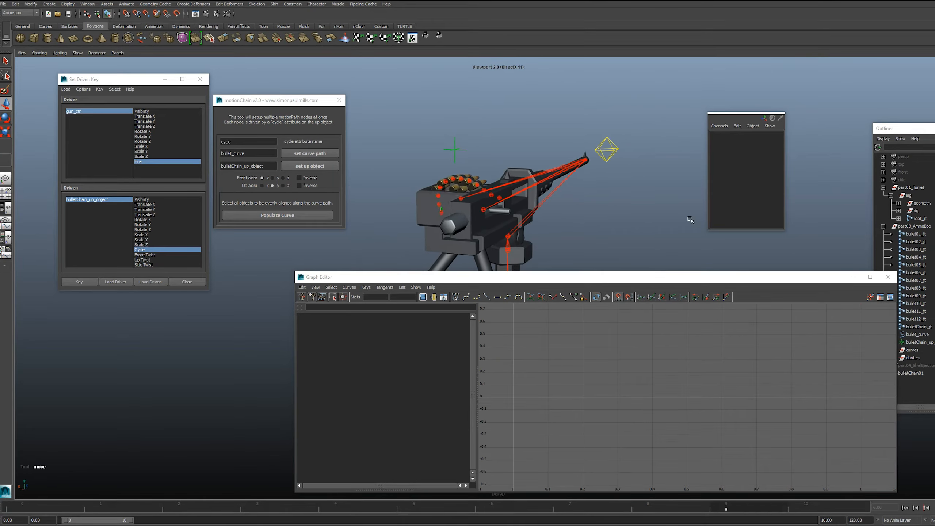
{"action": "left_click_drag", "start_coordinate": [593, 206], "coordinate": [575, 208], "text": "alt"}
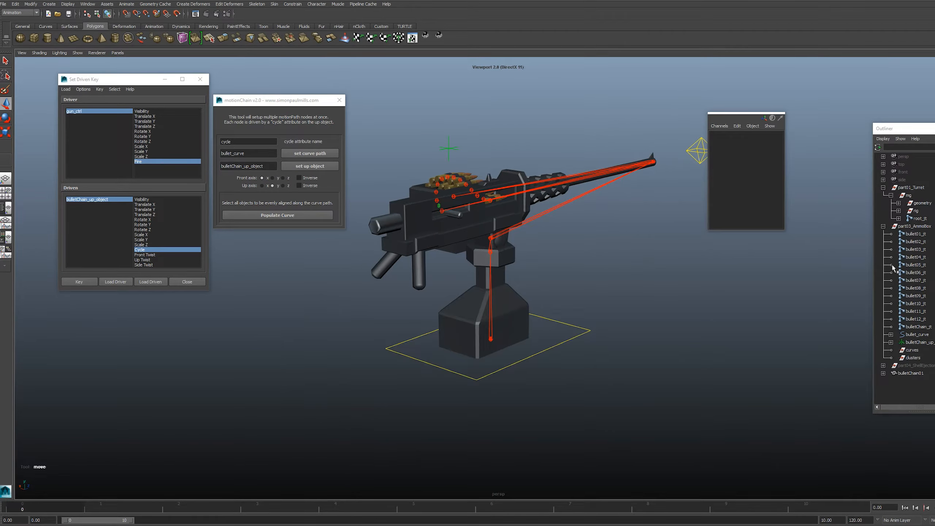
{"action": "left_click_drag", "start_coordinate": [629, 325], "coordinate": [595, 313], "text": "alt"}
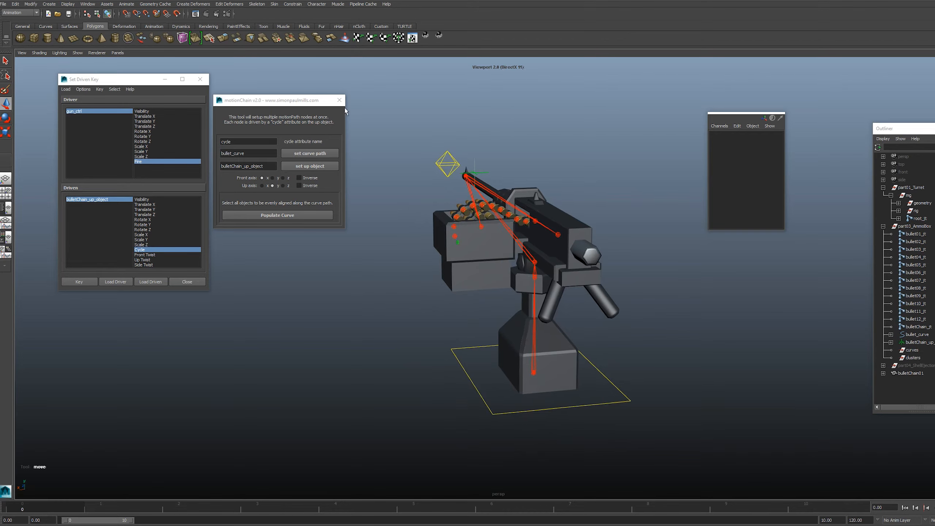
{"action": "left_click", "coordinate": [339, 100]}
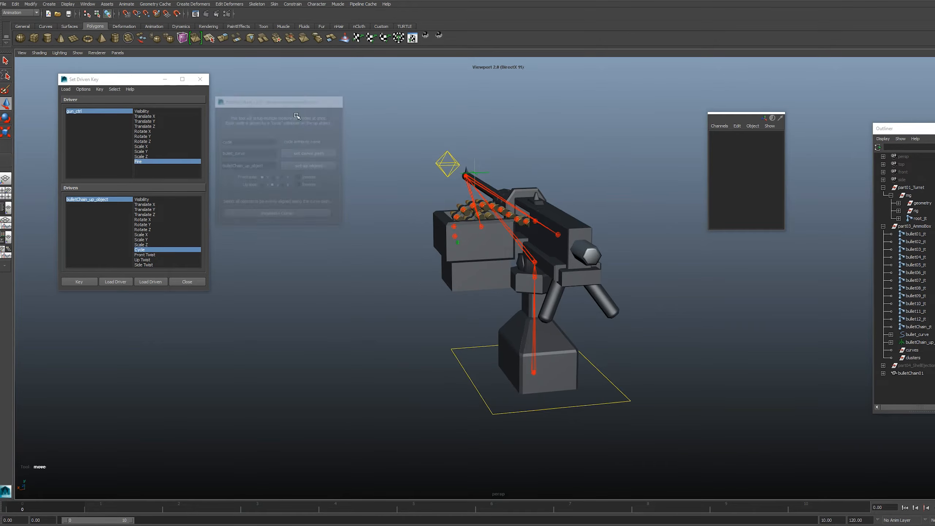
Step: Try moving gun_ctrl to test how the bullet chain follows the aiming gun
{"action": "middle_click_drag", "start_coordinate": [604, 276], "coordinate": [540, 253], "text": "alt"}
{"action": "left_click_drag", "start_coordinate": [560, 352], "coordinate": [585, 255], "text": "alt"}
{"action": "left_click", "coordinate": [505, 145]}
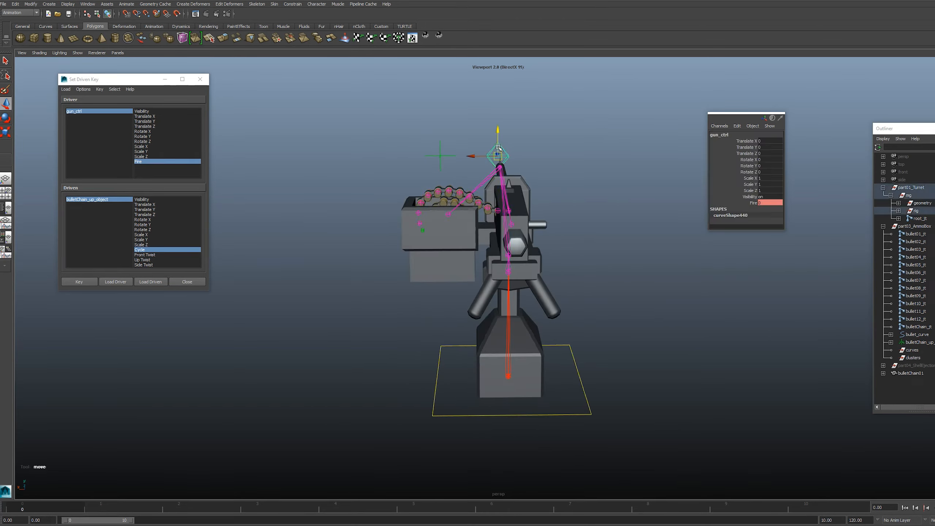
{"action": "left_click_drag", "start_coordinate": [497, 157], "coordinate": [411, 117]}
{"action": "mouse_move", "coordinate": [672, 323]}
{"action": "left_mouse_down", "text": "alt"}
{"action": "mouse_move", "coordinate": [658, 281]}
{"action": "mouse_move", "coordinate": [667, 331]}
{"action": "left_mouse_up", "text": "alt"}
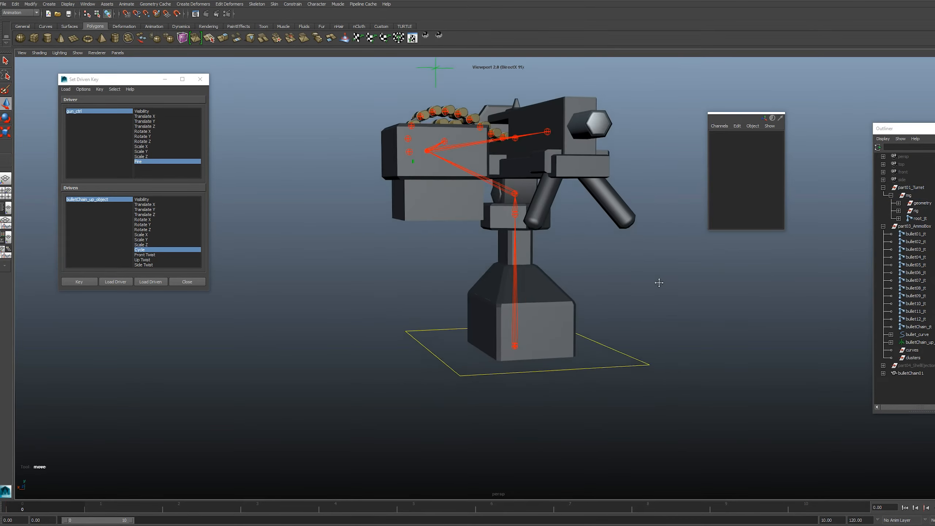
Step: Parent bullet01_jt through bullet12_jt under bulletChain_jt
{"action": "left_click", "coordinate": [918, 326]}
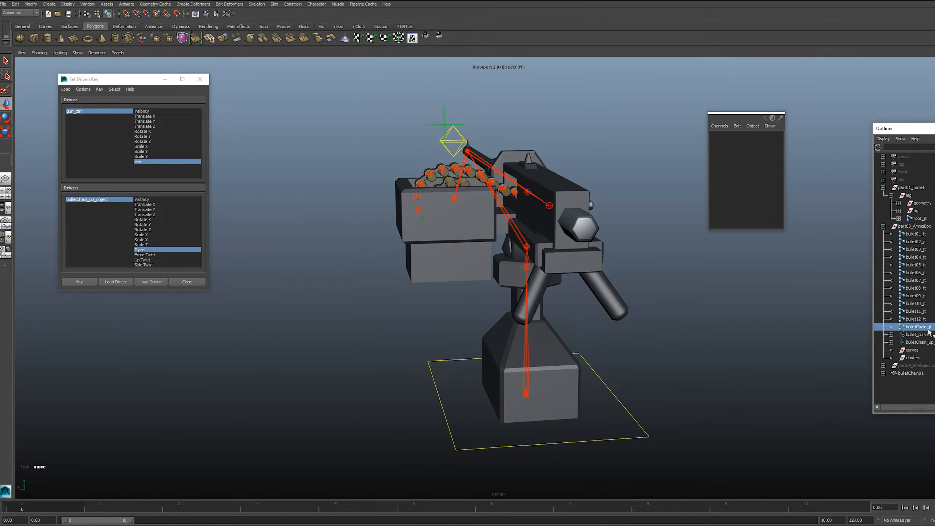
{"action": "left_click_drag", "start_coordinate": [622, 353], "coordinate": [661, 358], "text": "alt"}
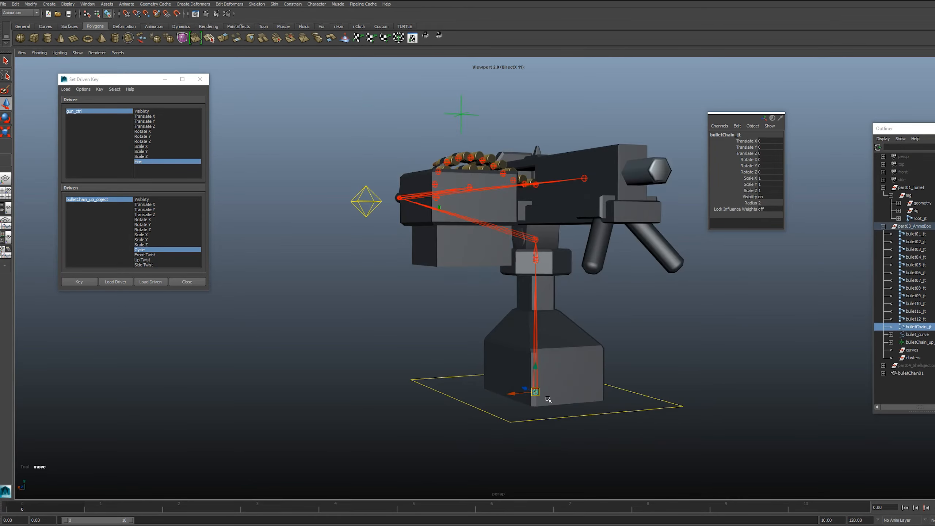
{"action": "left_click_drag", "start_coordinate": [548, 397], "coordinate": [626, 349], "text": "alt"}
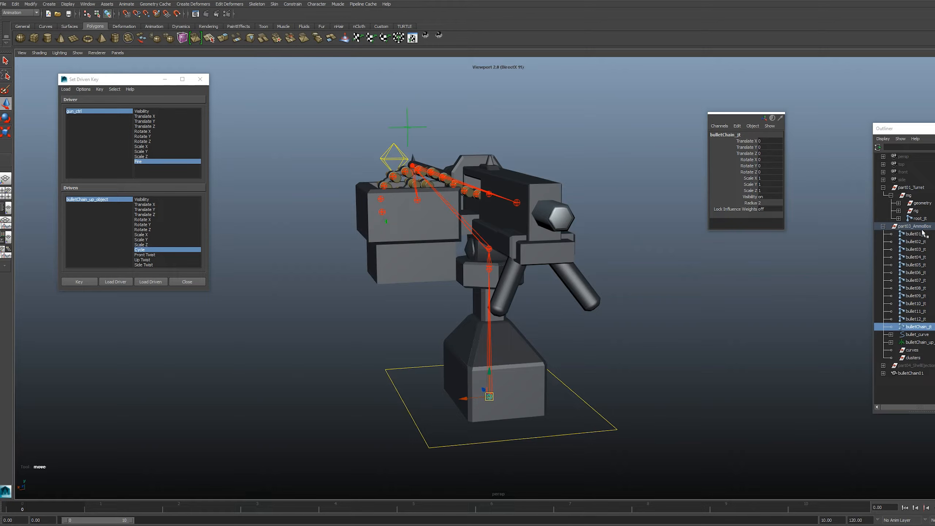
{"action": "left_click_drag", "start_coordinate": [923, 234], "coordinate": [916, 319]}
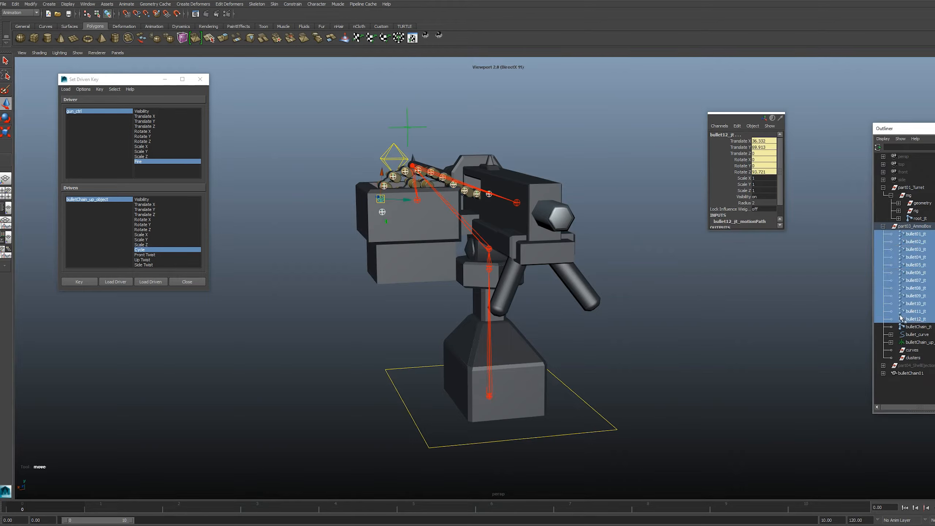
{"action": "left_click", "coordinate": [920, 326], "text": "shift"}
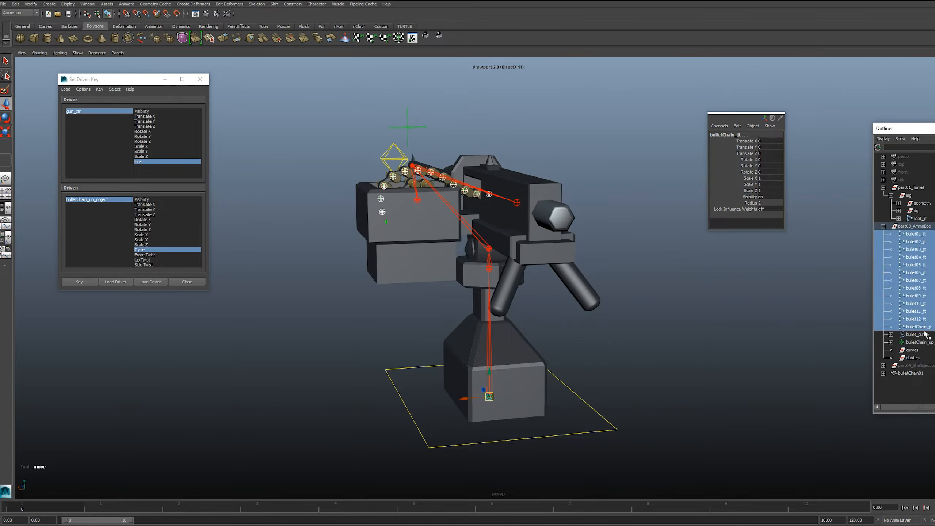
{"action": "key", "text": "p"}
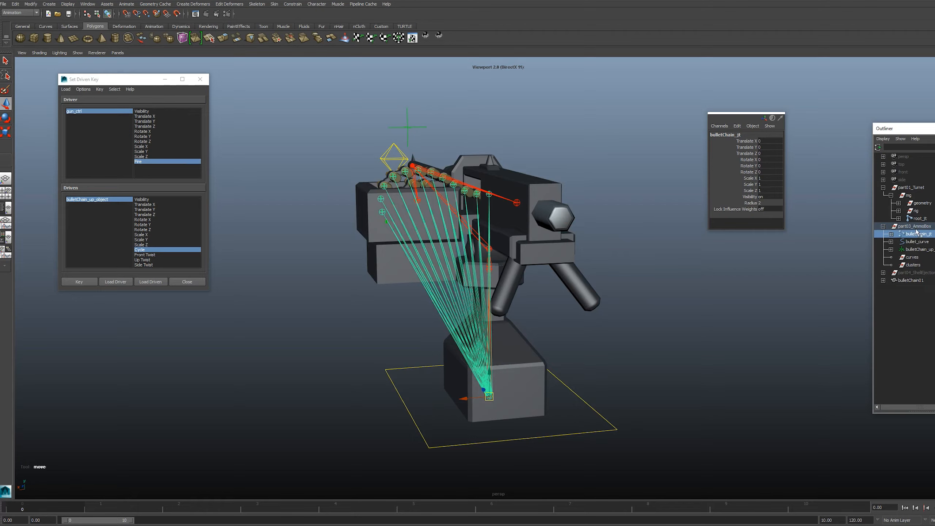
Step: Parent bulletChain_jt under root_jt and check its place beside base_jt in the joint hierarchy
{"action": "left_click", "coordinate": [933, 220], "text": "ctrl"}
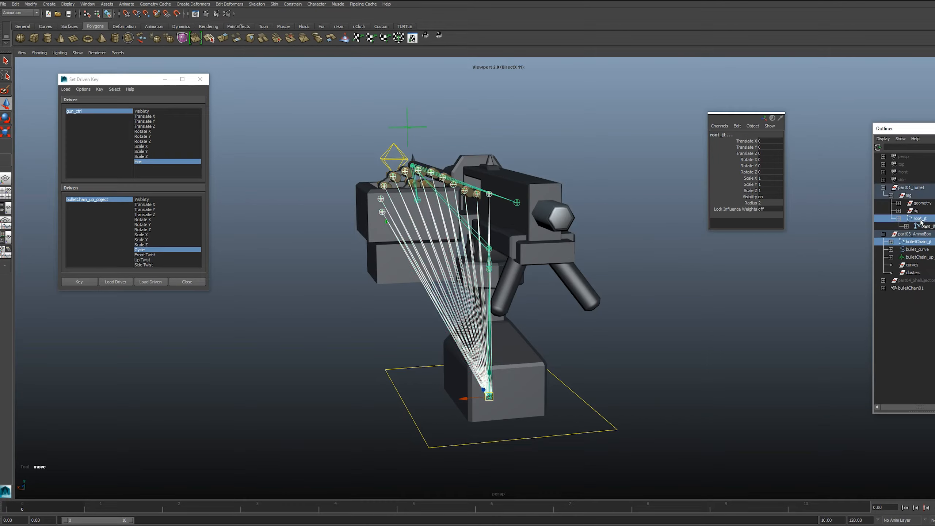
{"action": "key", "text": "p"}
{"action": "left_click", "coordinate": [931, 225]}
{"action": "left_click", "coordinate": [932, 233]}
{"action": "left_click", "coordinate": [933, 226]}
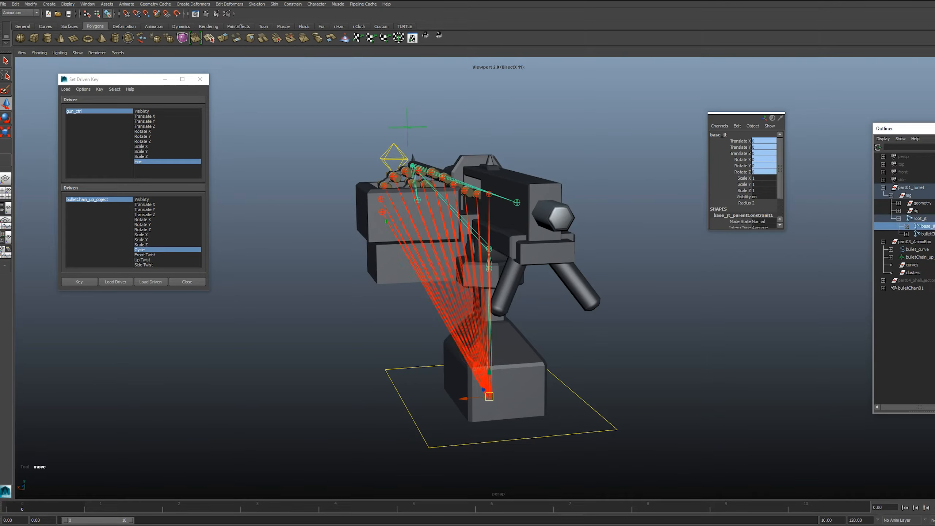
Step: Examine the base_jt and bulletChain_jt branches around the turret from several angles
{"action": "left_click_drag", "start_coordinate": [663, 258], "coordinate": [481, 130], "text": "alt"}
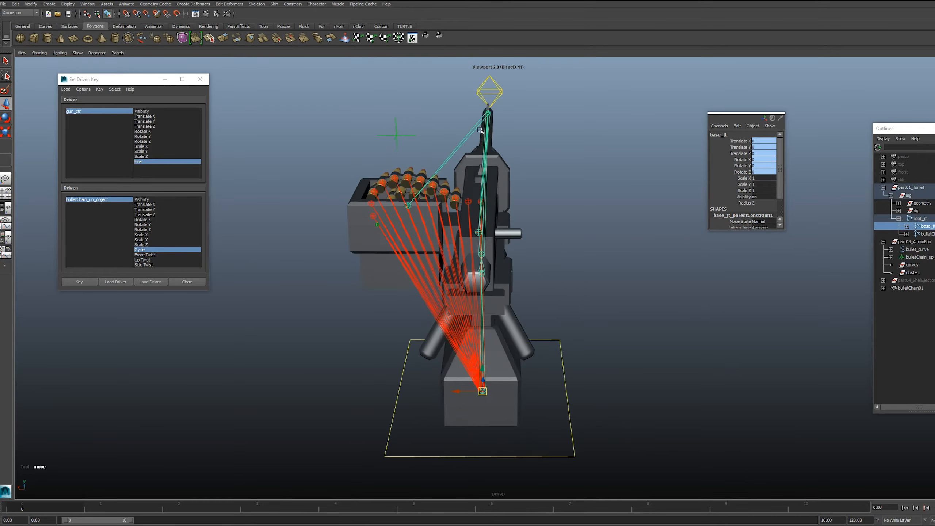
{"action": "left_click", "coordinate": [932, 233]}
{"action": "left_click_drag", "start_coordinate": [552, 324], "coordinate": [463, 331], "text": "alt"}
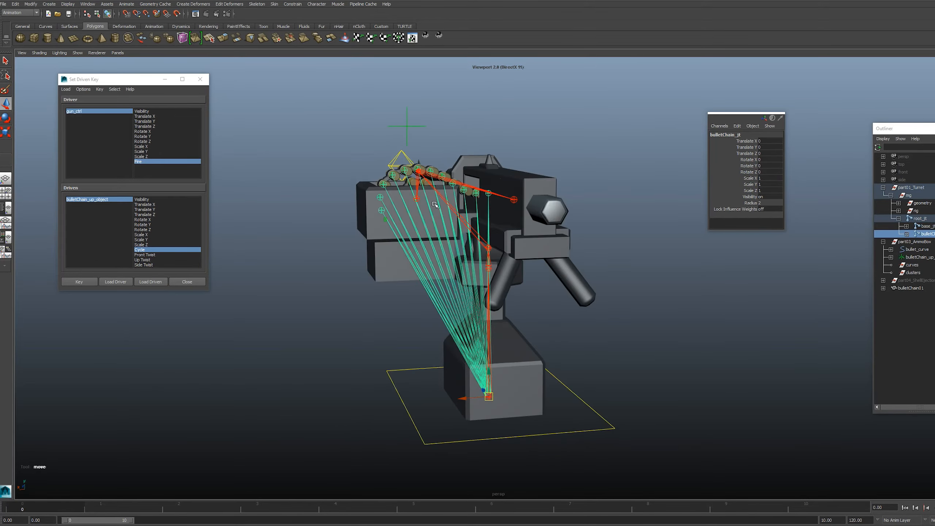
{"action": "left_click_drag", "start_coordinate": [435, 205], "coordinate": [476, 217], "text": "alt"}
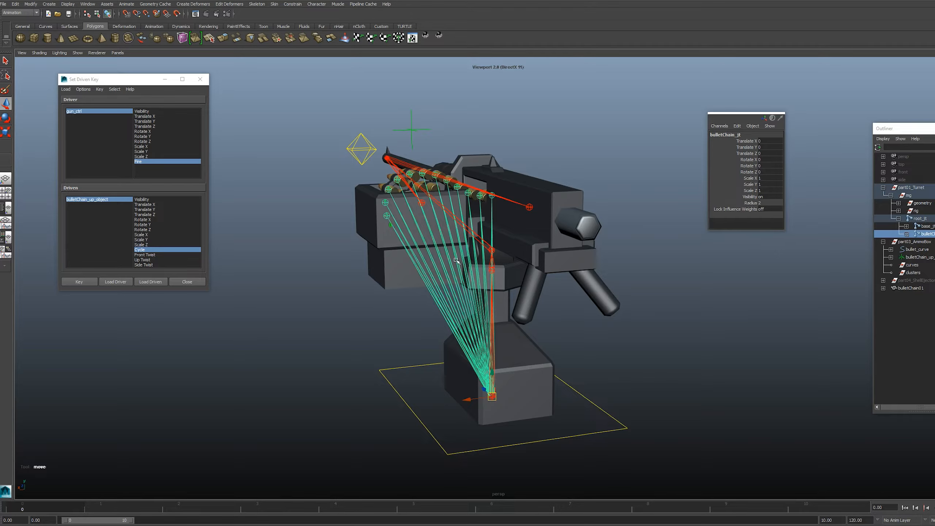
{"action": "left_click_drag", "start_coordinate": [463, 207], "coordinate": [471, 222], "text": "alt"}
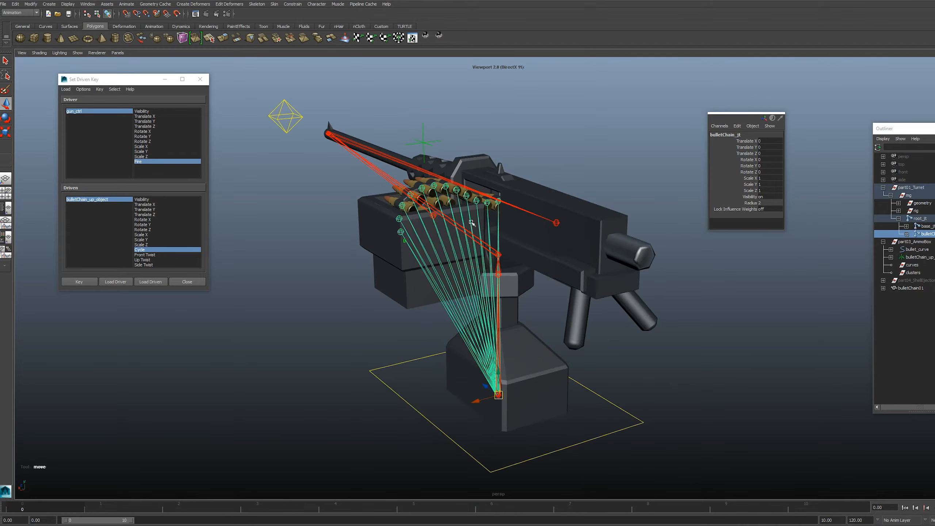
{"action": "left_click_drag", "start_coordinate": [494, 269], "coordinate": [530, 313], "text": "alt"}
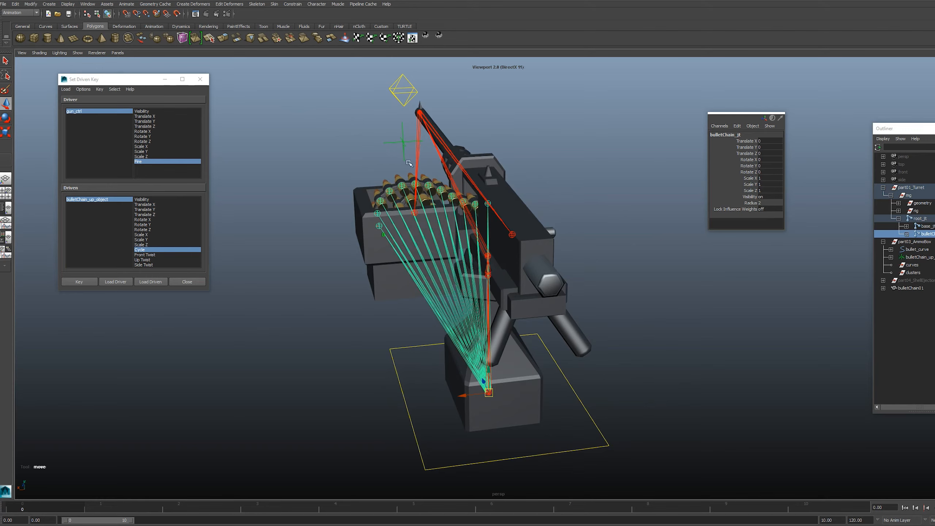
{"action": "left_click_drag", "start_coordinate": [494, 248], "coordinate": [612, 293], "text": "alt"}
{"action": "left_click", "coordinate": [668, 342]}
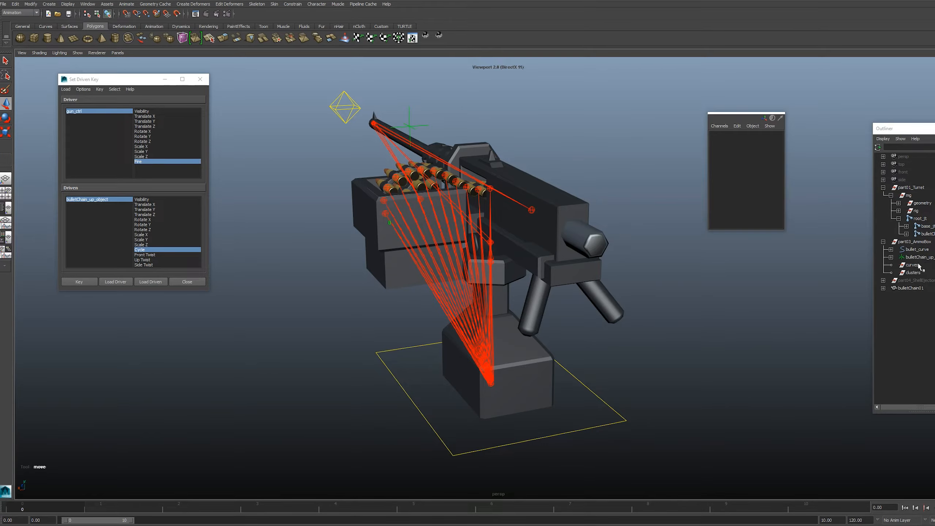
Step: Create a cluster in Relative mode from all the control points of bullet_curve
{"action": "left_click", "coordinate": [915, 249]}
{"action": "left_click_drag", "start_coordinate": [683, 249], "coordinate": [502, 223], "text": "alt"}
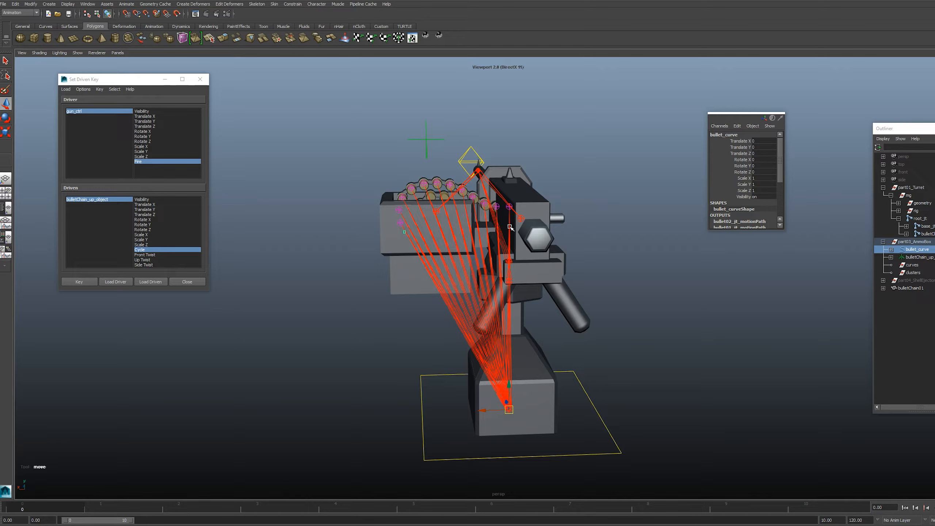
{"action": "key", "text": "F8"}
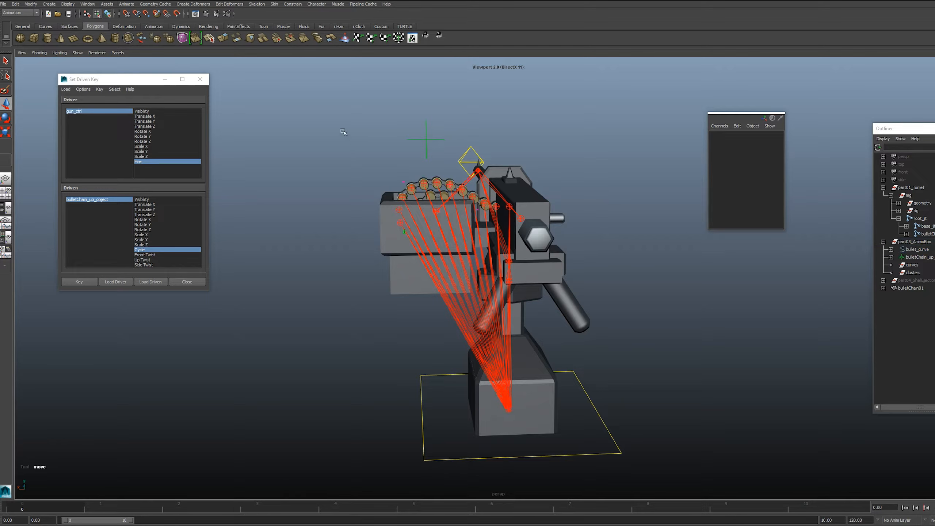
{"action": "left_click_drag", "start_coordinate": [334, 126], "coordinate": [591, 299]}
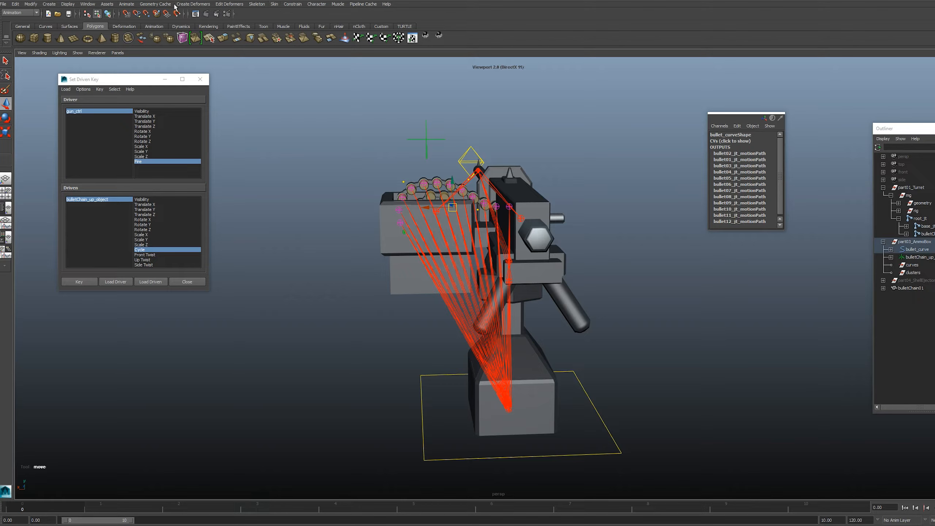
{"action": "left_click", "coordinate": [192, 5]}
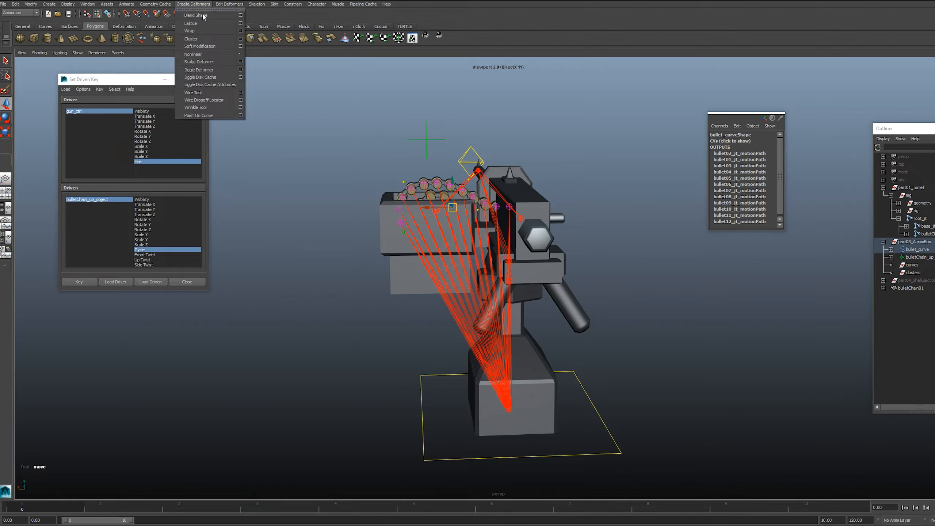
{"action": "left_click", "coordinate": [240, 39]}
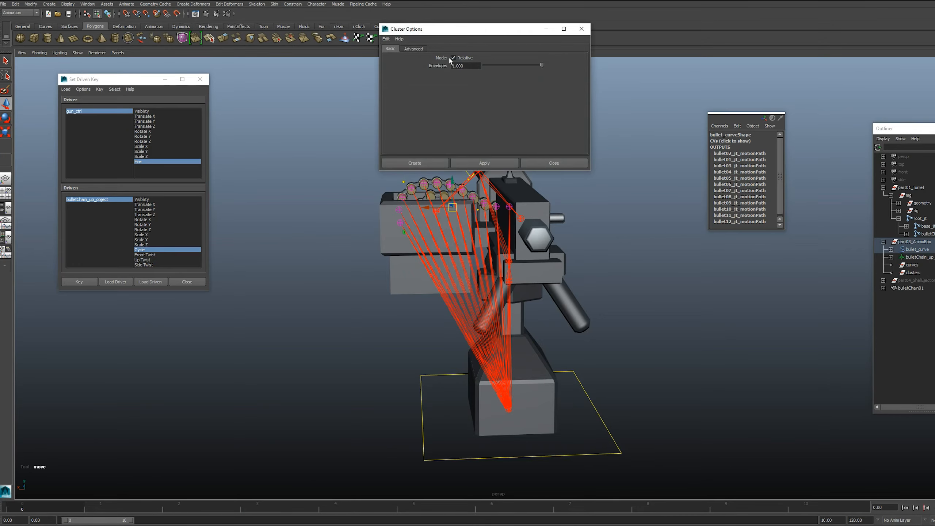
{"action": "left_click", "coordinate": [484, 163]}
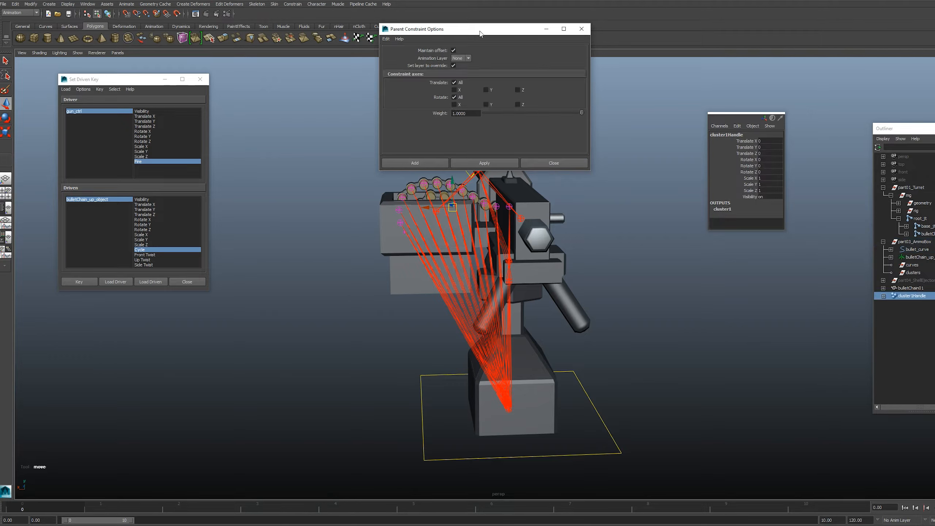
Step: Prepare a parent constraint with Maintain offset for the curve's cluster, selecting gun_jt as the driving joint
{"action": "left_click_drag", "start_coordinate": [479, 33], "coordinate": [541, 26]}
{"action": "left_click_drag", "start_coordinate": [589, 239], "coordinate": [354, 265], "text": "alt"}
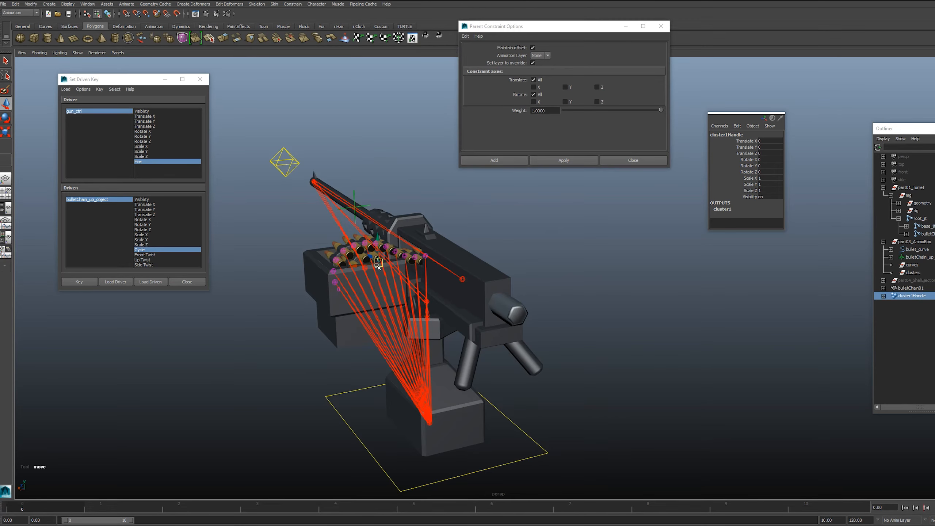
{"action": "left_click", "coordinate": [380, 137]}
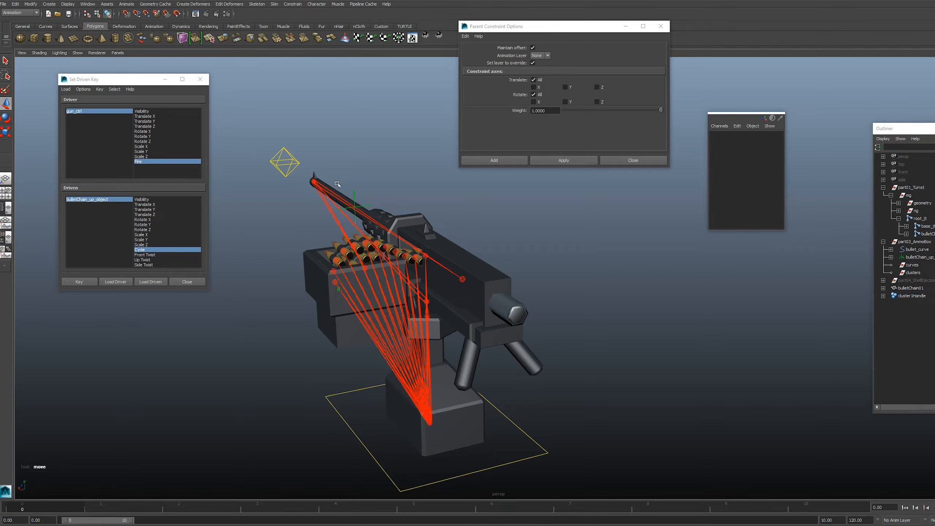
{"action": "left_click", "coordinate": [345, 201]}
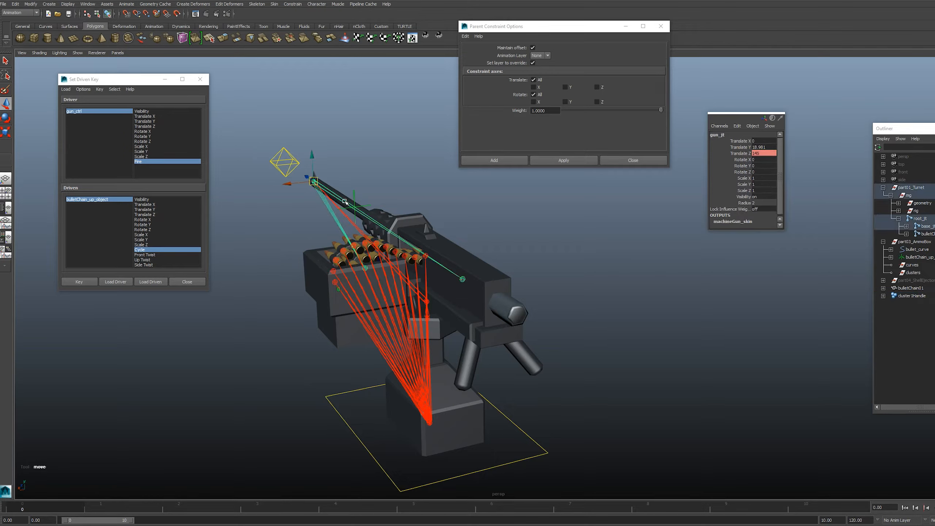
Step: Parent-constrain cluster1Handle to gun_jt, file it in the clusters group, and place that group hidden under the turret's rig group
{"action": "left_click", "coordinate": [913, 295], "text": "ctrl"}
{"action": "left_click", "coordinate": [569, 162]}
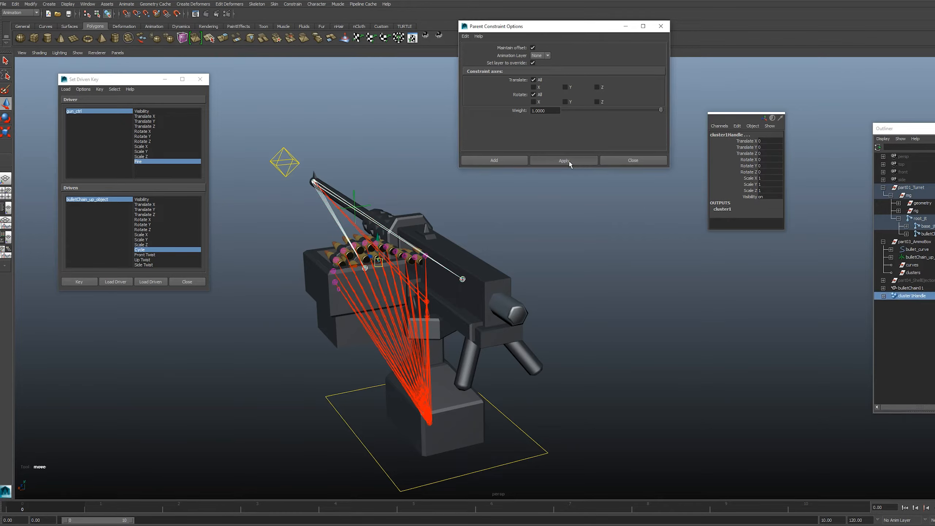
{"action": "left_click", "coordinate": [907, 296]}
{"action": "middle_click_drag", "start_coordinate": [908, 299], "coordinate": [922, 222]}
{"action": "key", "text": "ctrl+h"}
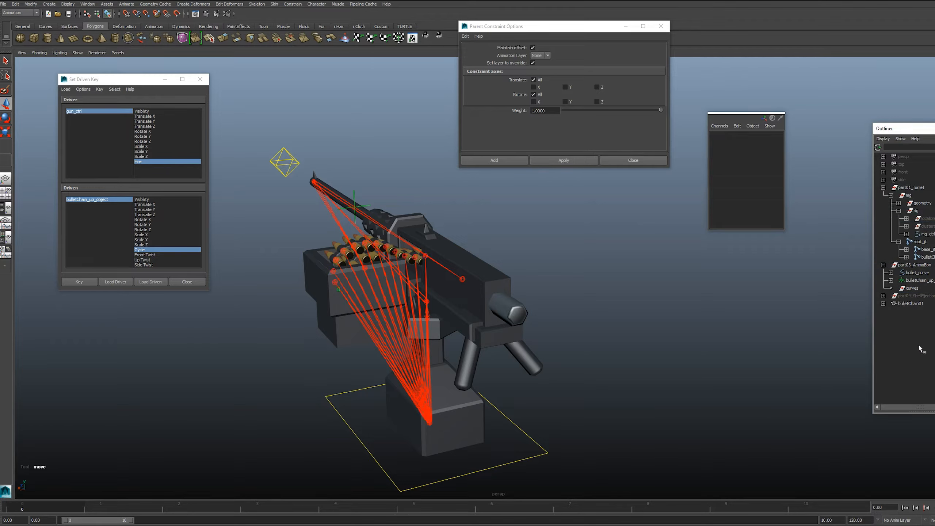
Step: Move bullet_curve into the curves group and place that group hidden under the turret's rig group
{"action": "left_click", "coordinate": [914, 272]}
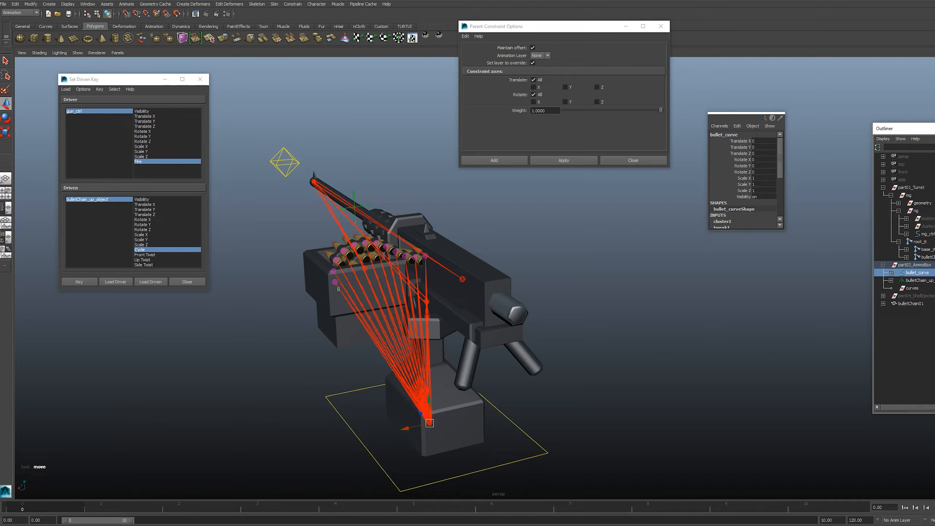
{"action": "middle_click_drag", "start_coordinate": [914, 274], "coordinate": [928, 231]}
{"action": "left_click", "coordinate": [911, 282]}
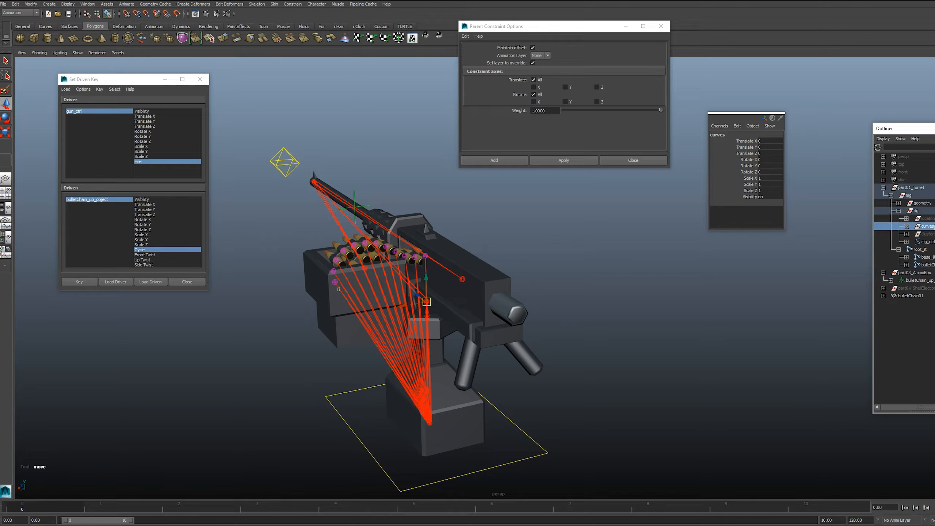
{"action": "left_click", "coordinate": [926, 218]}
Step: Try moving bulletChain_up_object above the ammo box to test its effect on the bullets, and undo the move
{"action": "left_click", "coordinate": [913, 281]}
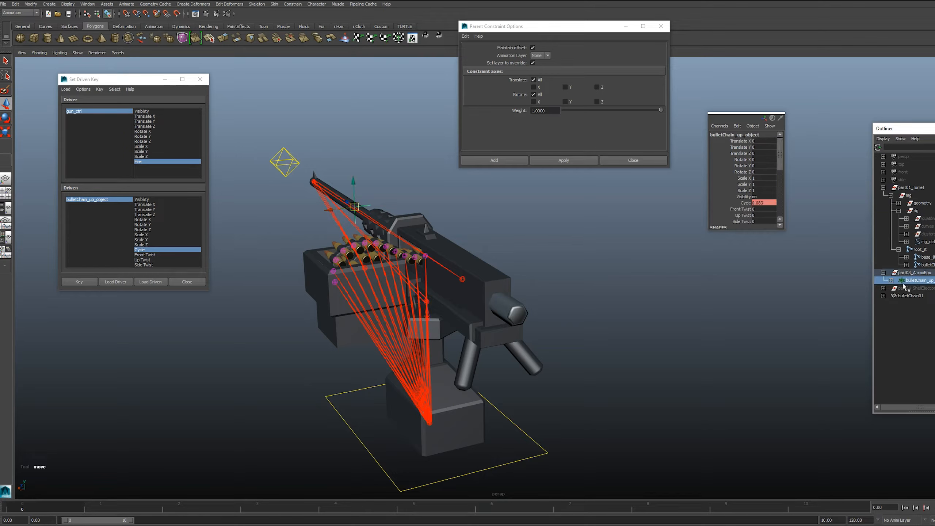
{"action": "mouse_move", "coordinate": [496, 280]}
{"action": "left_mouse_down", "text": "alt"}
{"action": "mouse_move", "coordinate": [513, 278]}
{"action": "mouse_move", "coordinate": [504, 273]}
{"action": "left_mouse_up", "text": "alt"}
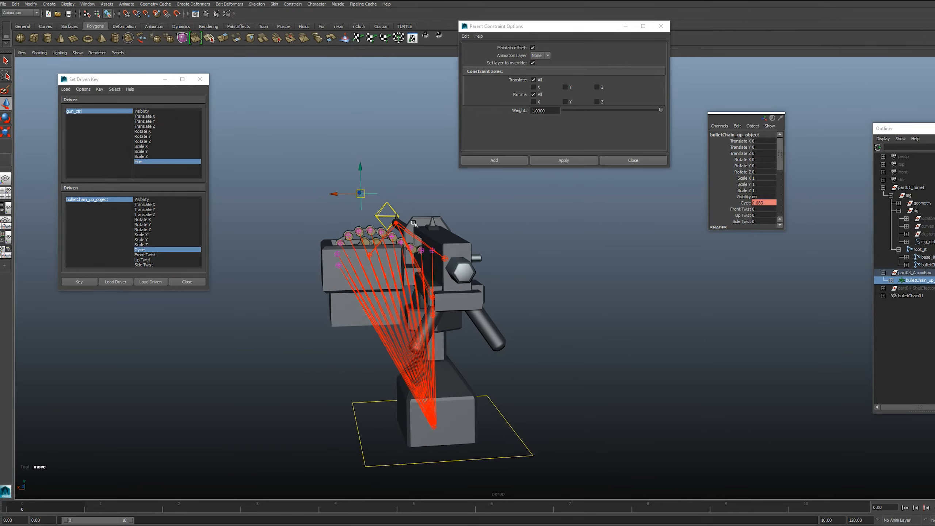
{"action": "left_click_drag", "start_coordinate": [414, 223], "coordinate": [440, 209], "text": "alt"}
{"action": "middle_click_drag", "start_coordinate": [430, 209], "coordinate": [446, 224], "text": "alt"}
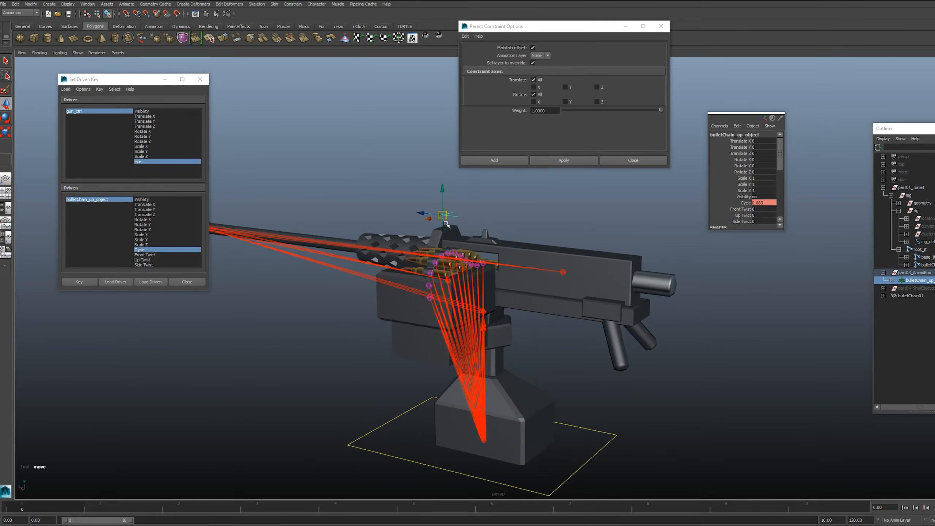
{"action": "left_click_drag", "start_coordinate": [446, 213], "coordinate": [464, 187]}
{"action": "left_click_drag", "start_coordinate": [484, 250], "coordinate": [448, 259], "text": "alt"}
{"action": "key", "text": "ctrl+z"}
{"action": "left_click", "coordinate": [521, 211]}
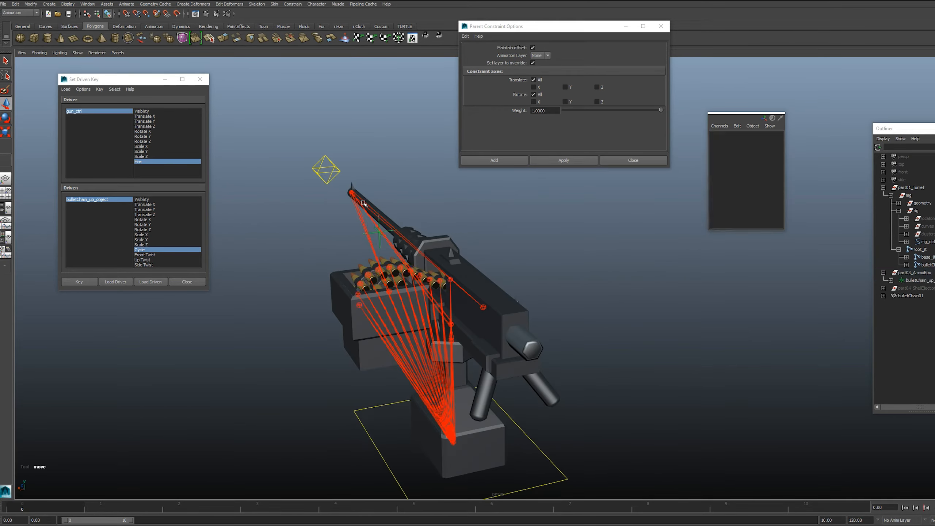
Step: Parent-constrain bulletChain_up_object to gun_jt with the offset maintained
{"action": "left_click", "coordinate": [364, 202]}
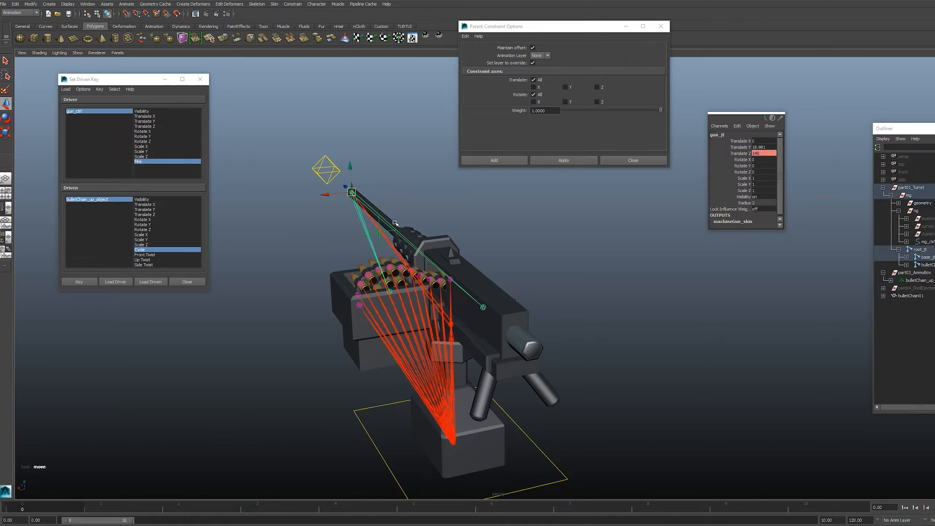
{"action": "left_click", "coordinate": [373, 233]}
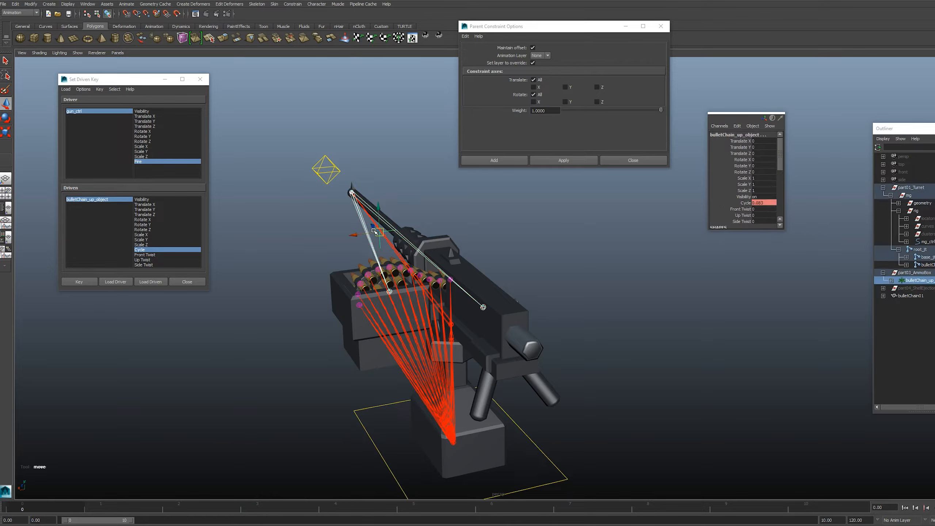
{"action": "left_click", "coordinate": [564, 160]}
Step: Test the rig by moving gun_ctrl and examine from several angles how the gun and bullet chain follow
{"action": "scroll", "coordinate": [359, 190], "scroll_direction": "down", "scroll_amount": 2}
{"action": "left_click", "coordinate": [359, 190]}
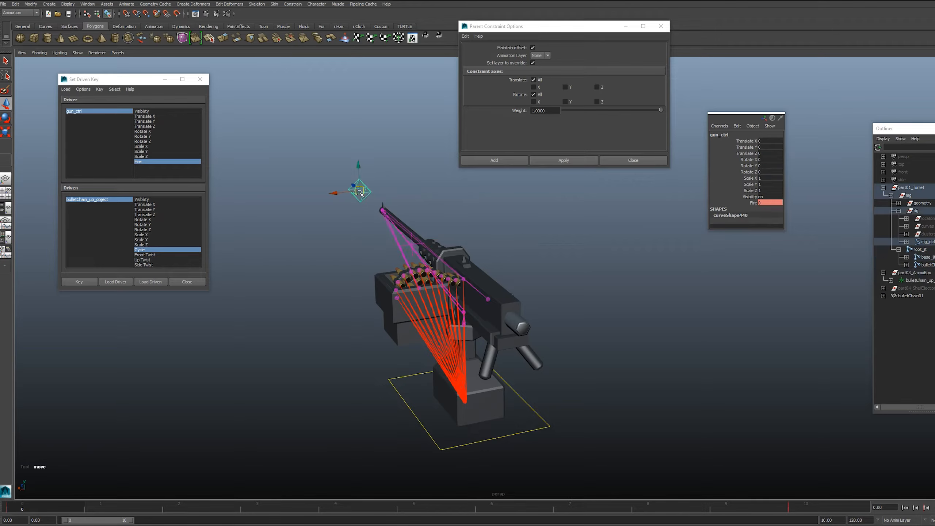
{"action": "left_click_drag", "start_coordinate": [360, 192], "coordinate": [251, 231]}
{"action": "left_click_drag", "start_coordinate": [361, 241], "coordinate": [439, 258], "text": "alt"}
{"action": "scroll", "coordinate": [455, 252], "scroll_direction": "down", "scroll_amount": 3}
{"action": "left_click_drag", "start_coordinate": [295, 349], "coordinate": [740, 232]}
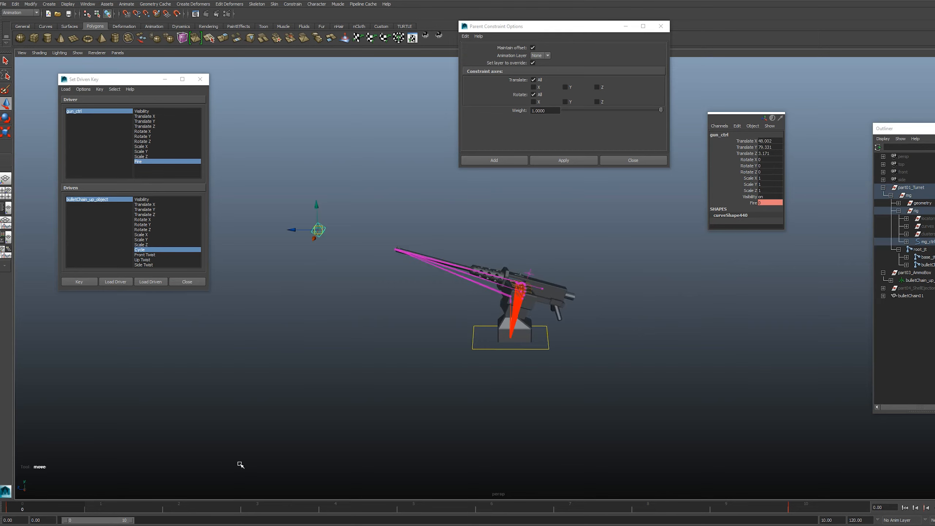
{"action": "left_click_drag", "start_coordinate": [322, 383], "coordinate": [321, 362], "text": "alt"}
{"action": "left_click_drag", "start_coordinate": [238, 208], "coordinate": [610, 253], "text": "alt"}
Step: Play back the animation and examine the bullet chain's behaviour, then stop playback
{"action": "left_click", "coordinate": [699, 334]}
{"action": "key", "text": "alt+v"}
{"action": "left_click_drag", "start_coordinate": [699, 335], "coordinate": [512, 318], "text": "alt"}
{"action": "key", "text": "alt+v"}
{"action": "scroll", "coordinate": [513, 317], "scroll_direction": "down", "scroll_amount": 7}
{"action": "left_click", "coordinate": [318, 208]}
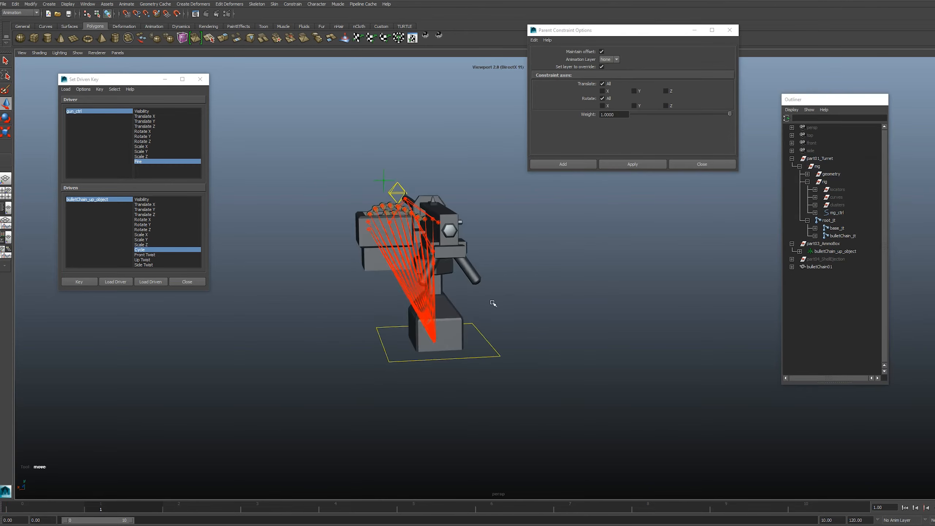
Step: Move mg_ctrl away from the origin to test how the turret and its joints follow
{"action": "left_click_drag", "start_coordinate": [492, 303], "coordinate": [478, 320], "text": "alt"}
{"action": "scroll", "coordinate": [479, 324], "scroll_direction": "up", "scroll_amount": 3}
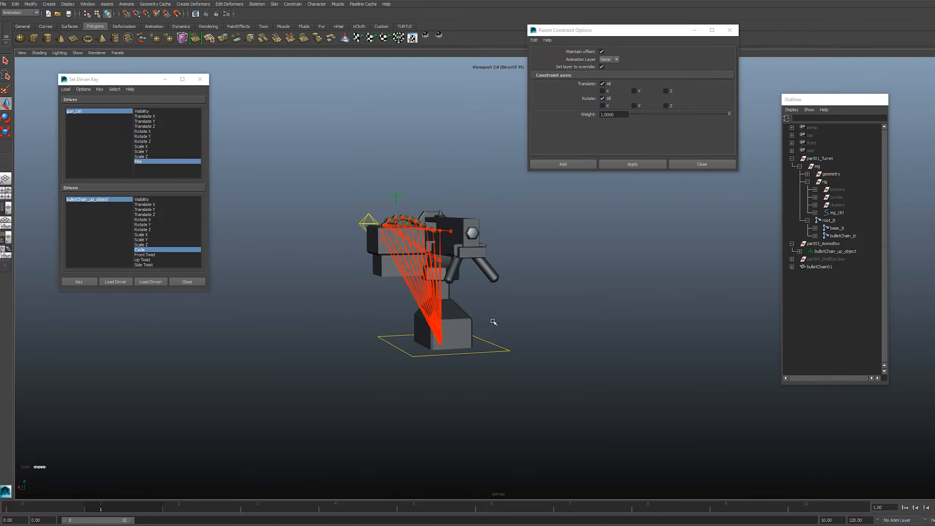
{"action": "left_click", "coordinate": [456, 341]}
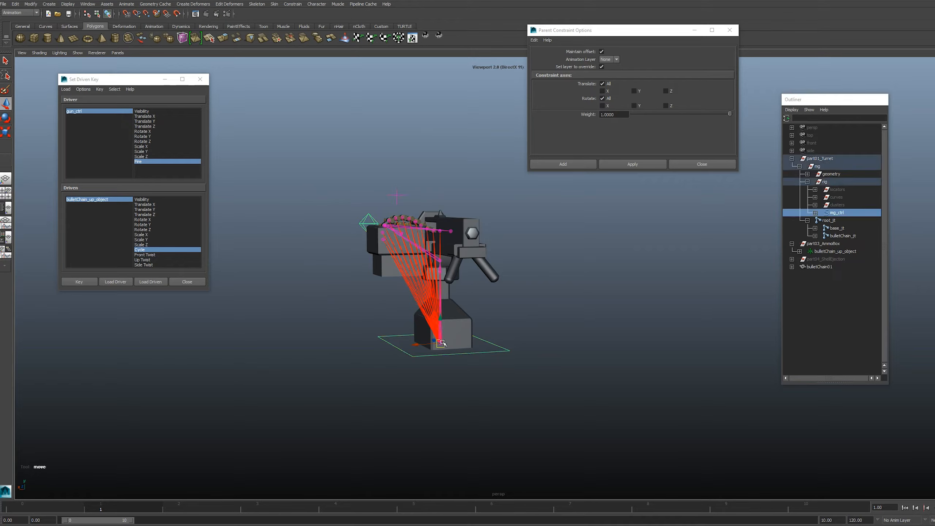
{"action": "left_click_drag", "start_coordinate": [442, 343], "coordinate": [326, 258]}
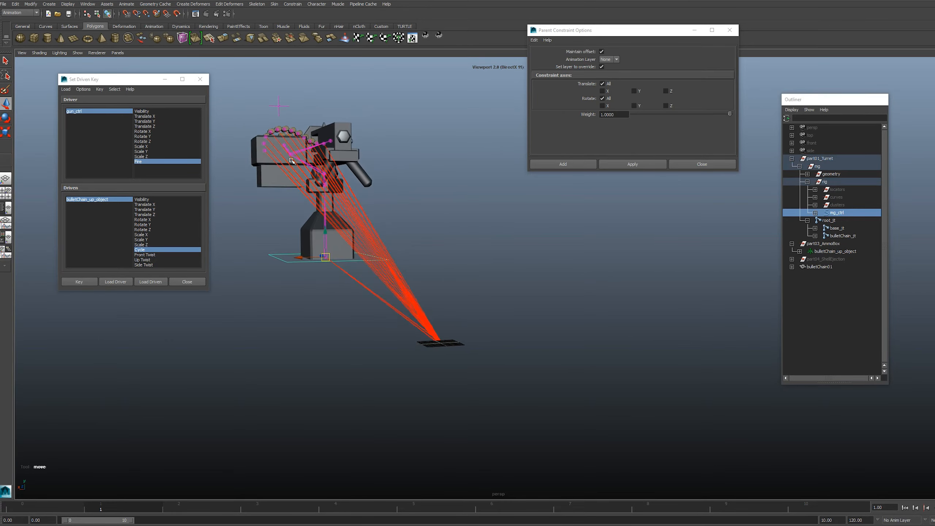
{"action": "middle_click_drag", "start_coordinate": [343, 226], "coordinate": [347, 247], "text": "alt"}
Step: Try moving bulletChain_jt, undo the move, and clear the selection
{"action": "left_click", "coordinate": [846, 238]}
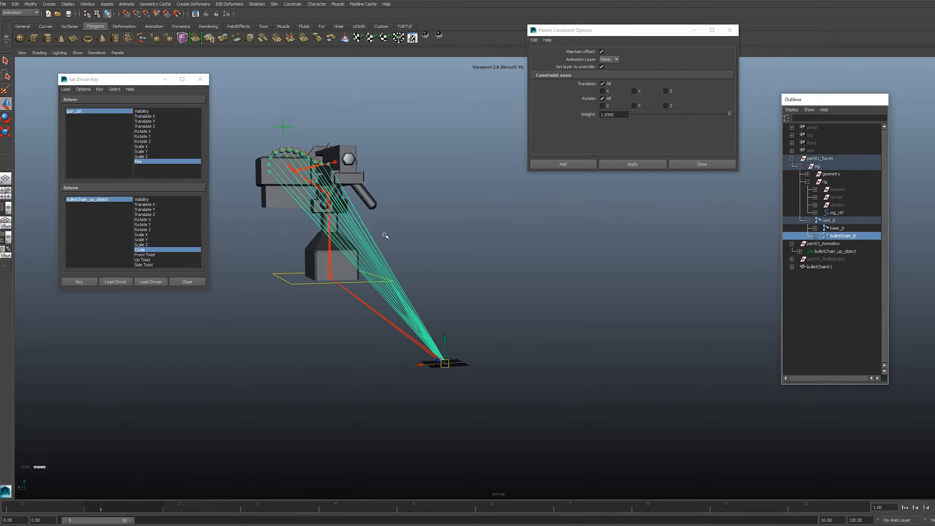
{"action": "left_click_drag", "start_coordinate": [385, 235], "coordinate": [517, 362], "text": "alt"}
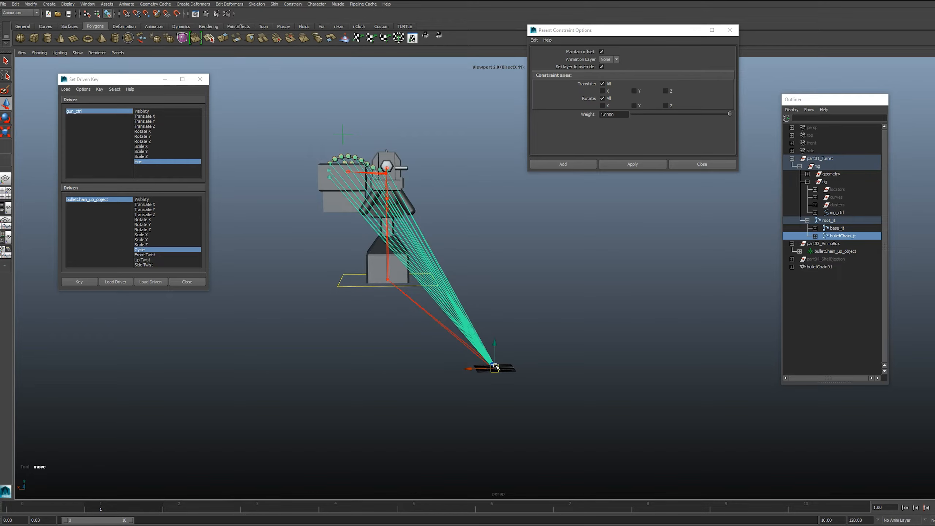
{"action": "left_click_drag", "start_coordinate": [496, 366], "coordinate": [544, 302]}
{"action": "key", "text": "ctrl+z"}
{"action": "left_click_drag", "start_coordinate": [508, 353], "coordinate": [535, 353], "text": "alt"}
{"action": "left_click", "coordinate": [553, 337]}
{"action": "scroll", "coordinate": [559, 298], "scroll_direction": "up", "scroll_amount": 2}
{"action": "middle_click_drag", "start_coordinate": [563, 284], "coordinate": [572, 311], "text": "alt"}
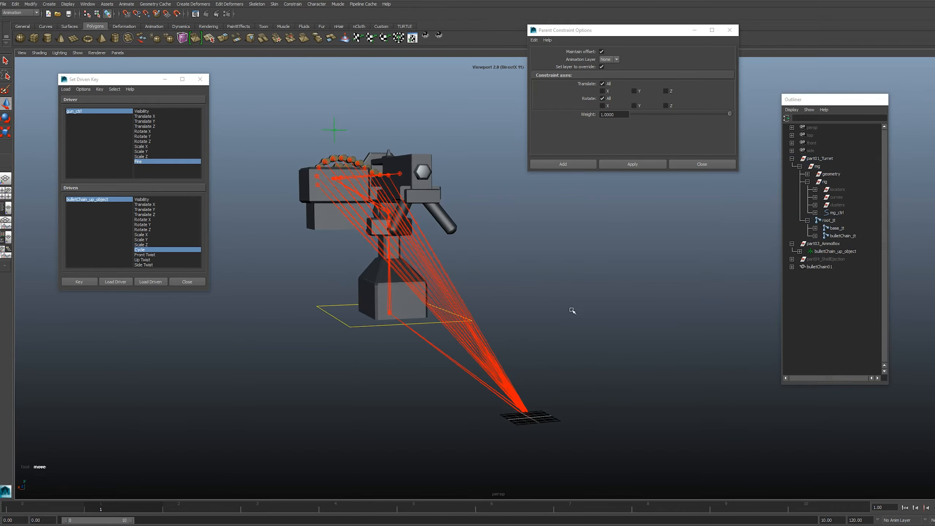
Step: Examine how root_jt, mg_ctrl and bulletChain_jt relate to the displaced turret by selecting each one
{"action": "left_click", "coordinate": [833, 222]}
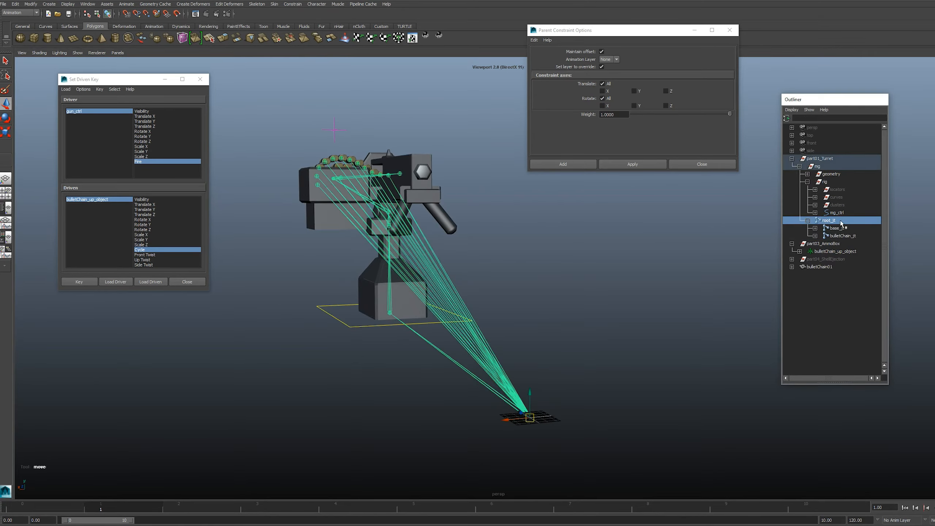
{"action": "left_click_drag", "start_coordinate": [606, 322], "coordinate": [511, 301], "text": "alt"}
{"action": "left_click_drag", "start_coordinate": [381, 302], "coordinate": [372, 336]}
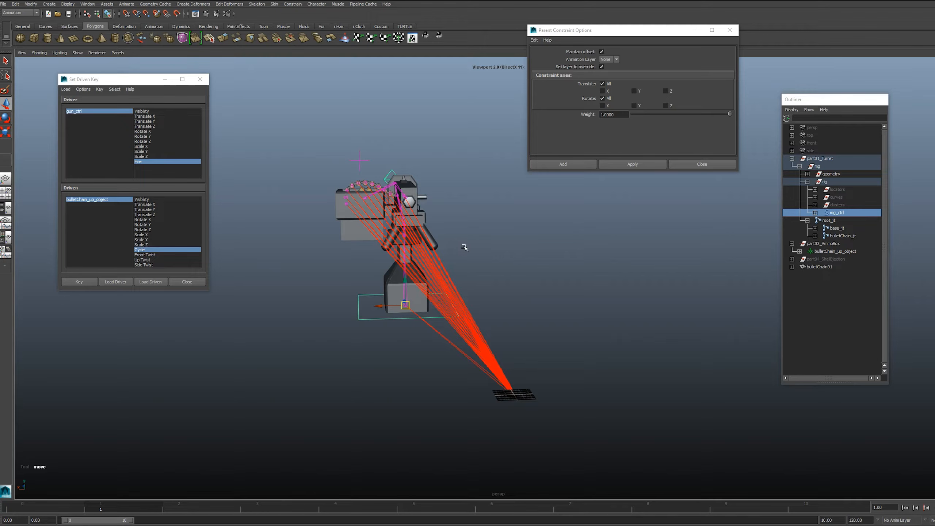
{"action": "left_click_drag", "start_coordinate": [512, 262], "coordinate": [825, 228], "text": "alt"}
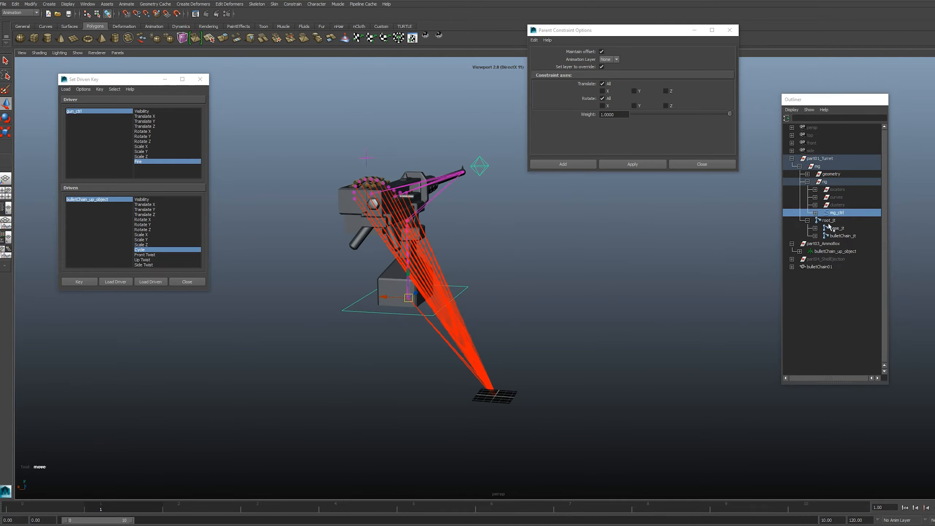
{"action": "left_click", "coordinate": [838, 234]}
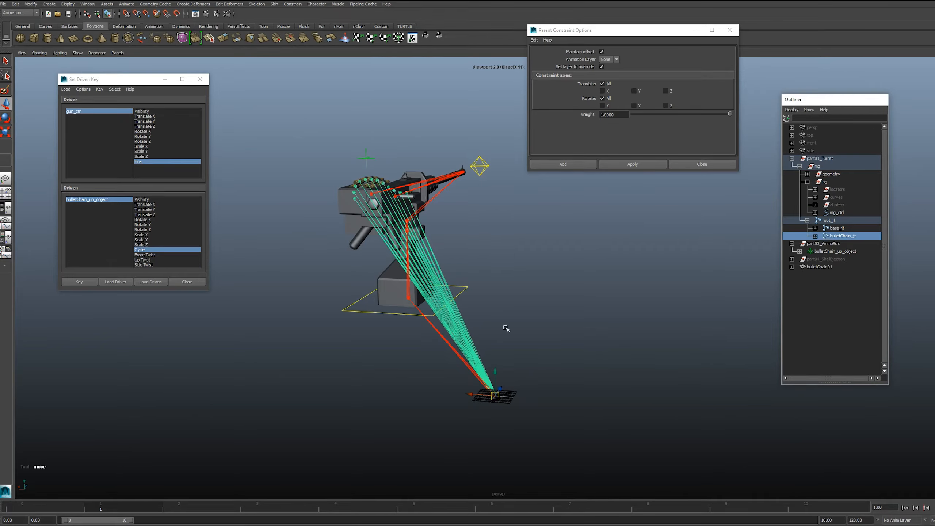
{"action": "left_click_drag", "start_coordinate": [506, 327], "coordinate": [506, 305], "text": "alt"}
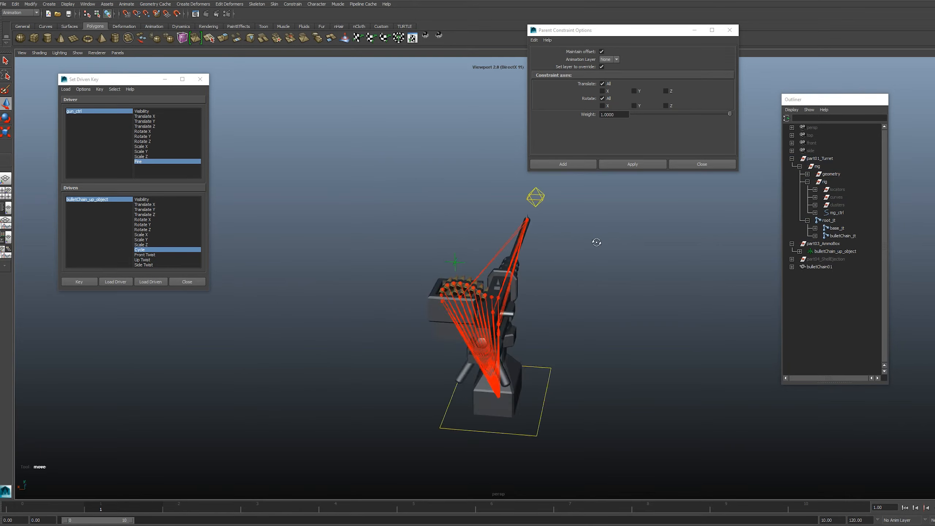
Step: Move bulletChain_up_object into the rig's locators group and delete the emptied part03_AmmoBox group
{"action": "left_click_drag", "start_coordinate": [595, 242], "coordinate": [577, 240], "text": "alt"}
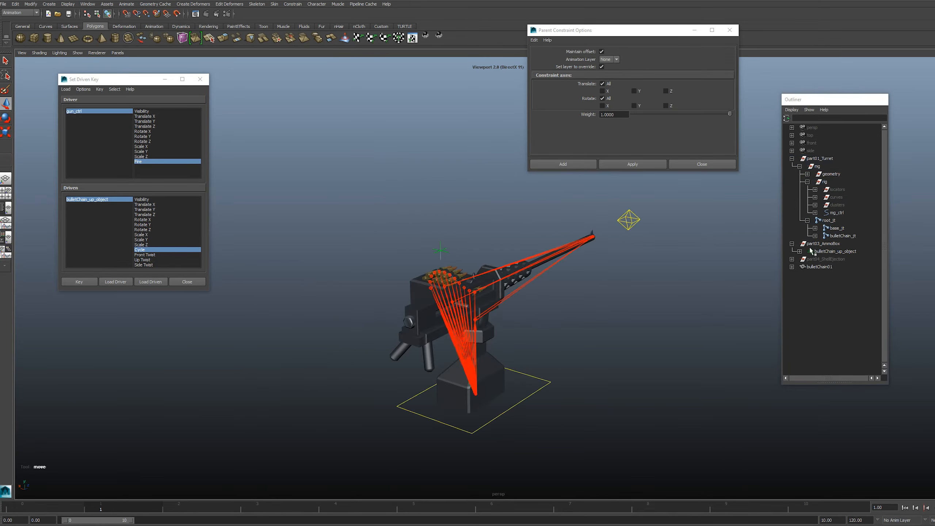
{"action": "middle_click_drag", "start_coordinate": [657, 282], "coordinate": [615, 273], "text": "alt"}
{"action": "left_click", "coordinate": [825, 253]}
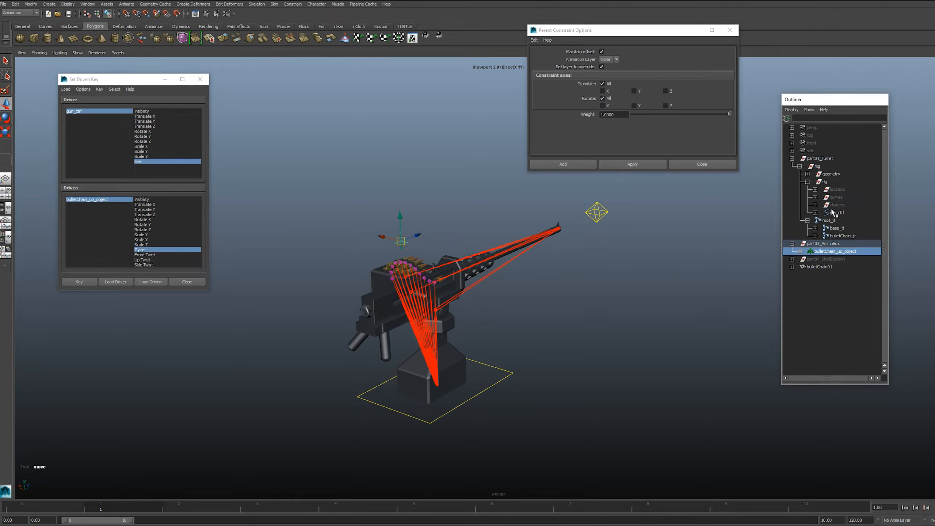
{"action": "middle_click_drag", "start_coordinate": [833, 251], "coordinate": [845, 191]}
{"action": "left_click", "coordinate": [831, 245]}
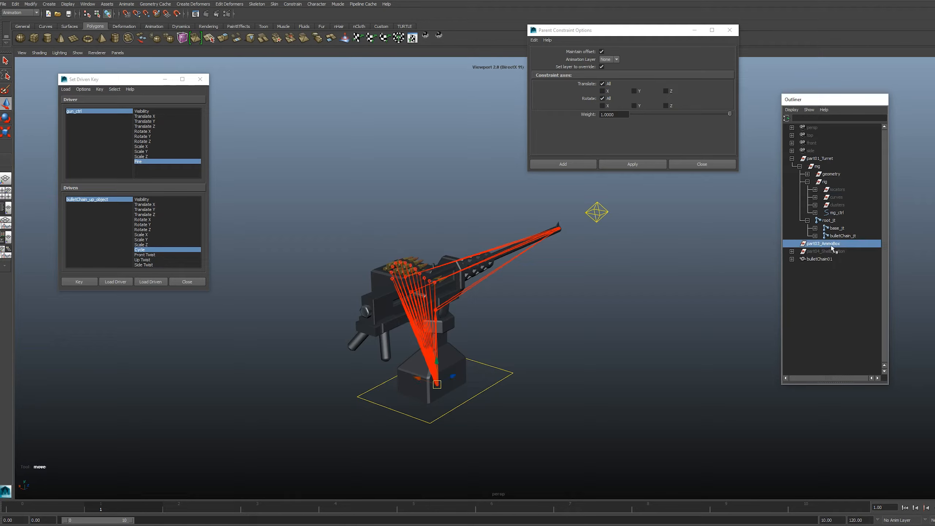
{"action": "key", "text": "Delete"}
Step: Move bulletChain01 into the turret's geometry group and close the Parent Constraint options
{"action": "left_click", "coordinate": [817, 254]}
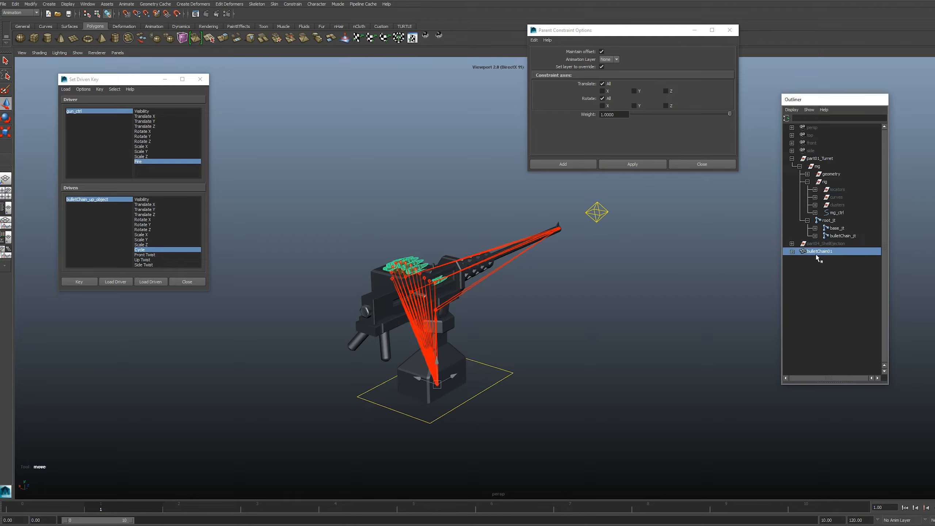
{"action": "middle_click_drag", "start_coordinate": [816, 254], "coordinate": [835, 176]}
{"action": "left_click", "coordinate": [701, 166]}
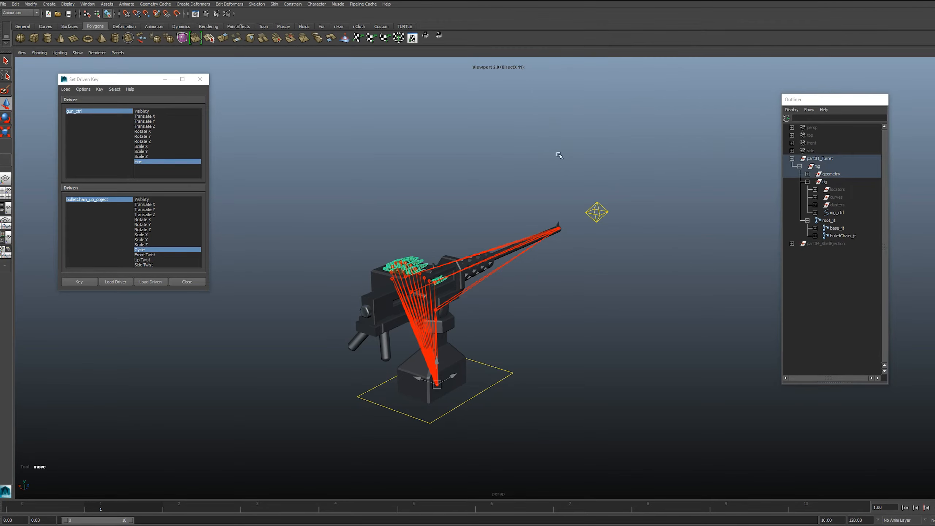
{"action": "middle_click_drag", "start_coordinate": [554, 185], "coordinate": [595, 168], "text": "alt"}
{"action": "right_click_drag", "start_coordinate": [595, 168], "coordinate": [594, 235], "text": "alt"}
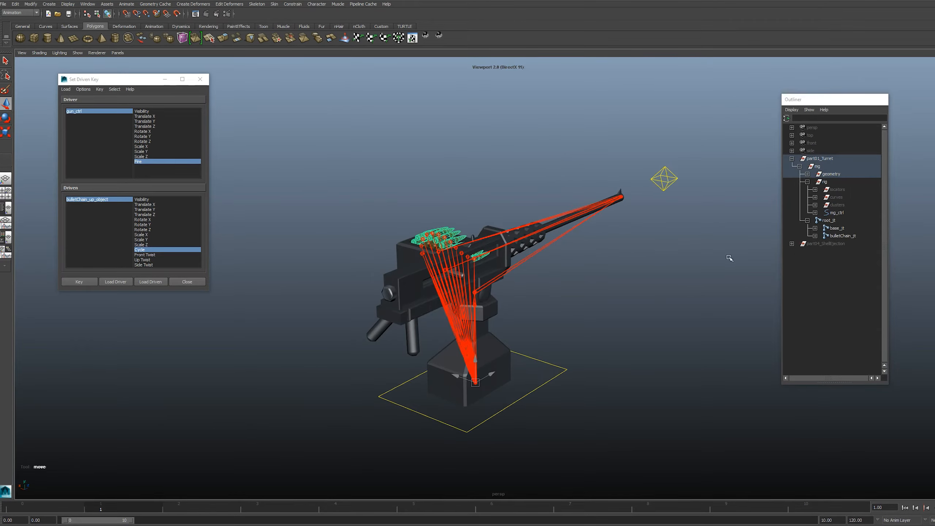
{"action": "left_click", "coordinate": [646, 296]}
Step: Hide the root_jt joint hierarchy
{"action": "middle_click_drag", "start_coordinate": [646, 297], "coordinate": [631, 286], "text": "alt"}
{"action": "left_click", "coordinate": [824, 220]}
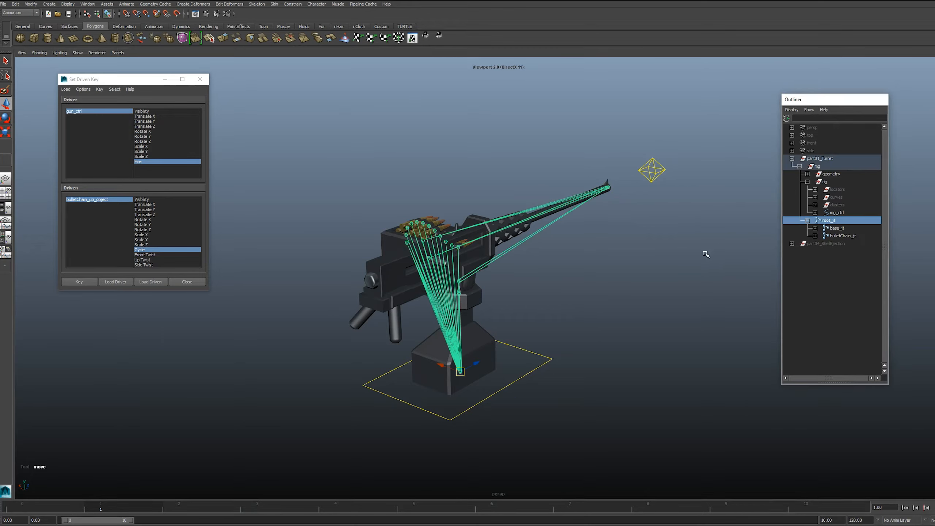
{"action": "key", "text": "ctrl+h"}
Step: Unhide the part04_ShellEjection group and expand it to list its contents
{"action": "left_click", "coordinate": [796, 245]}
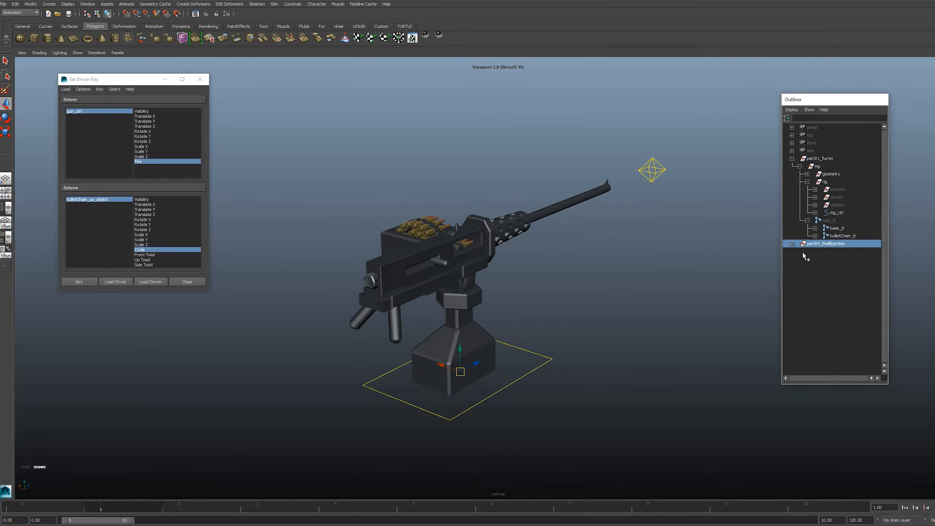
{"action": "left_click", "coordinate": [792, 244]}
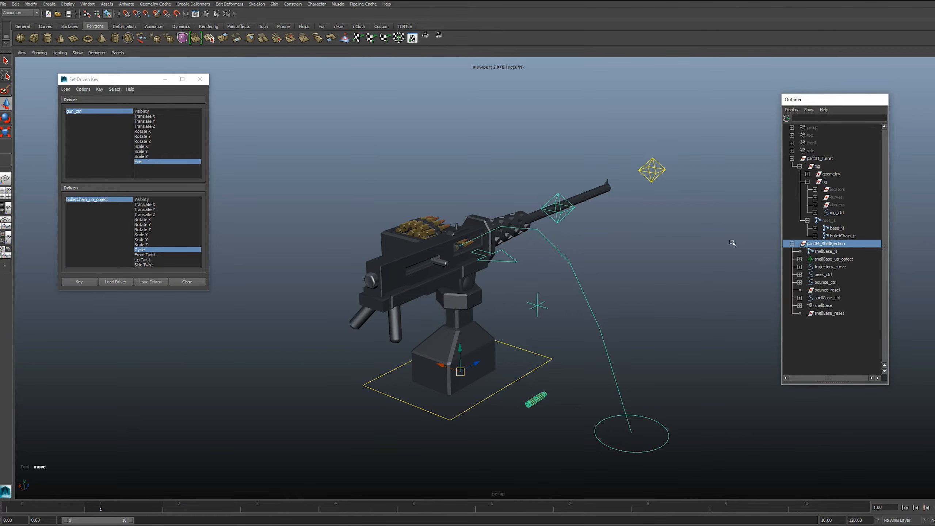
{"action": "middle_click_drag", "start_coordinate": [679, 276], "coordinate": [667, 254], "text": "alt"}
{"action": "mouse_move", "coordinate": [667, 255]}
{"action": "left_mouse_down", "text": "alt"}
{"action": "mouse_move", "coordinate": [680, 249]}
{"action": "mouse_move", "coordinate": [670, 248]}
{"action": "left_mouse_up", "text": "alt"}
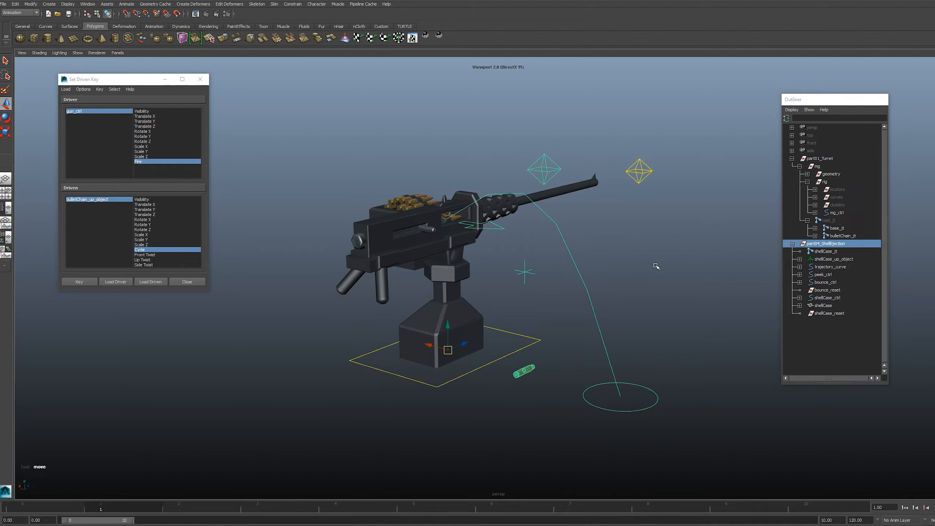
{"action": "middle_click_drag", "start_coordinate": [651, 293], "coordinate": [639, 287], "text": "alt"}
{"action": "left_click_drag", "start_coordinate": [639, 286], "coordinate": [651, 285], "text": "alt"}
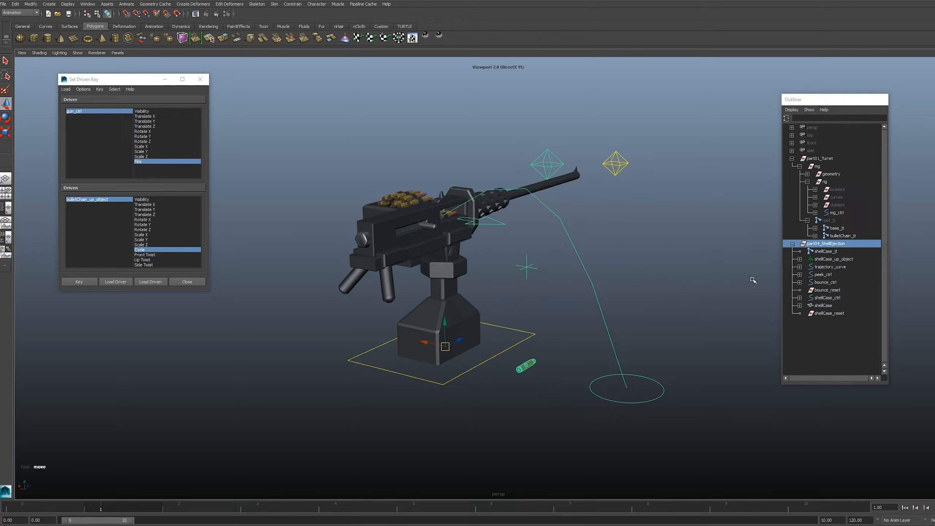
Step: Attach the shellCase mesh to the shellCase_jt joint
{"action": "left_click", "coordinate": [826, 251]}
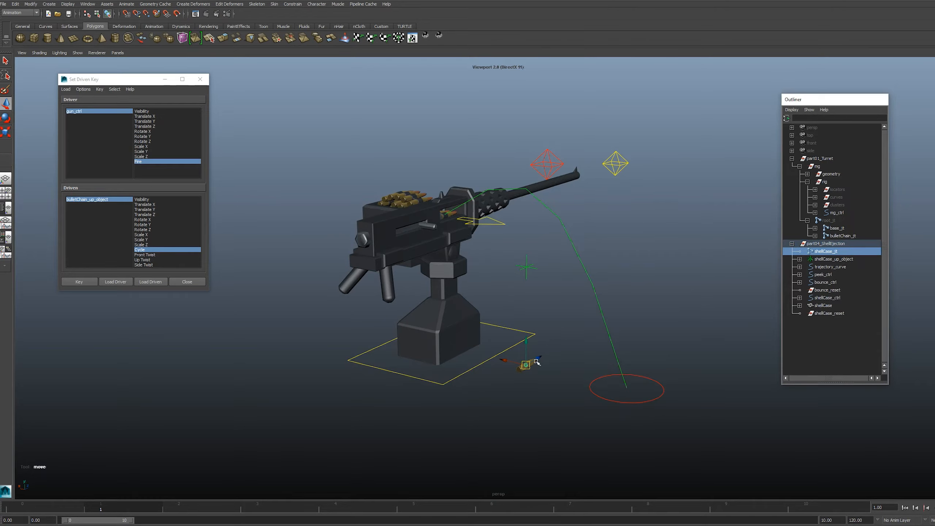
{"action": "left_click_drag", "start_coordinate": [536, 363], "coordinate": [596, 311], "text": "alt"}
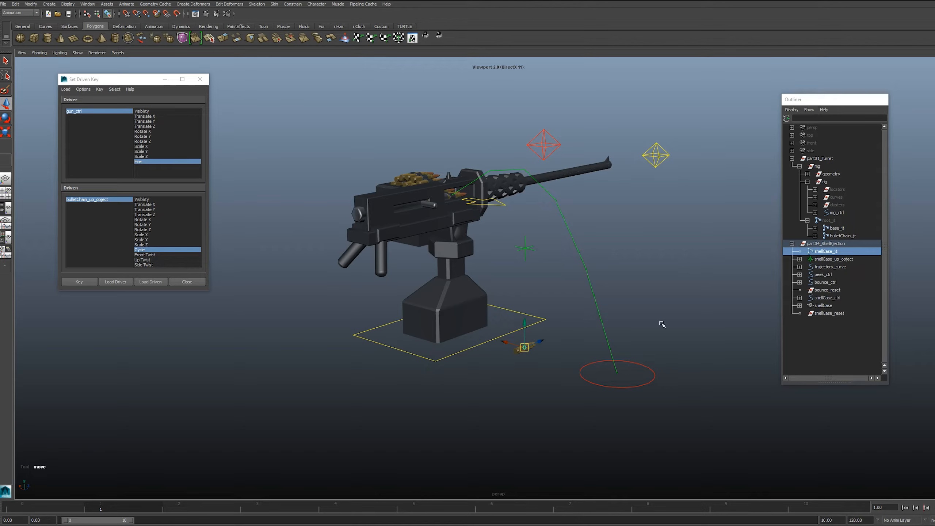
{"action": "scroll", "coordinate": [496, 304], "scroll_direction": "up", "scroll_amount": 4}
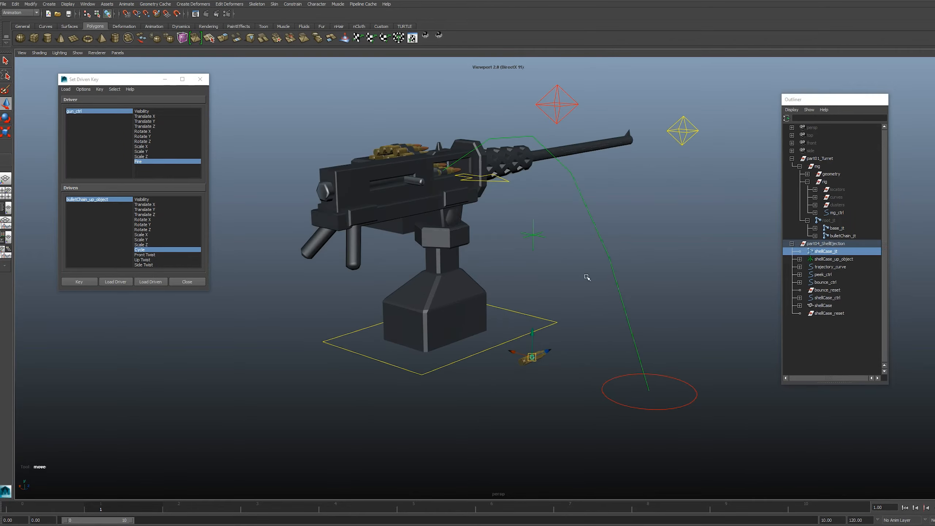
{"action": "left_click", "coordinate": [552, 370]}
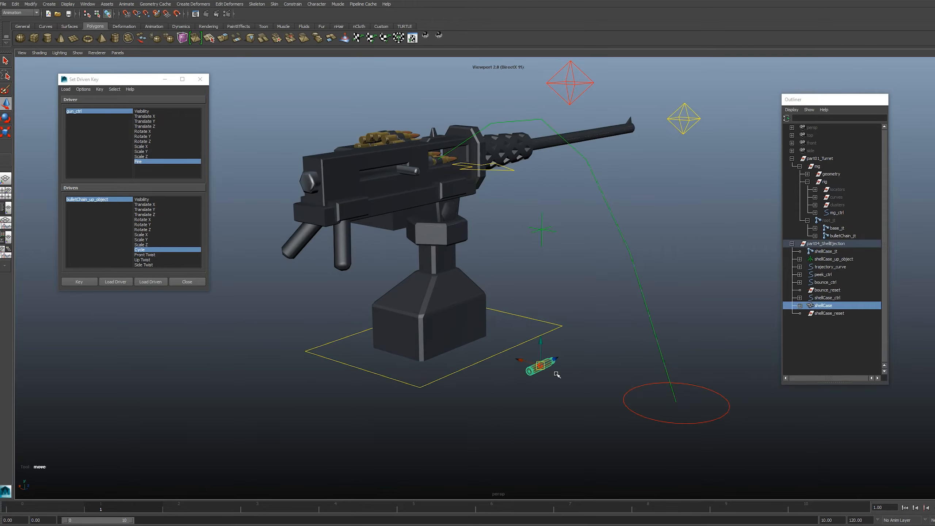
{"action": "left_click_drag", "start_coordinate": [556, 374], "coordinate": [524, 386], "text": "alt"}
{"action": "key", "text": "q"}
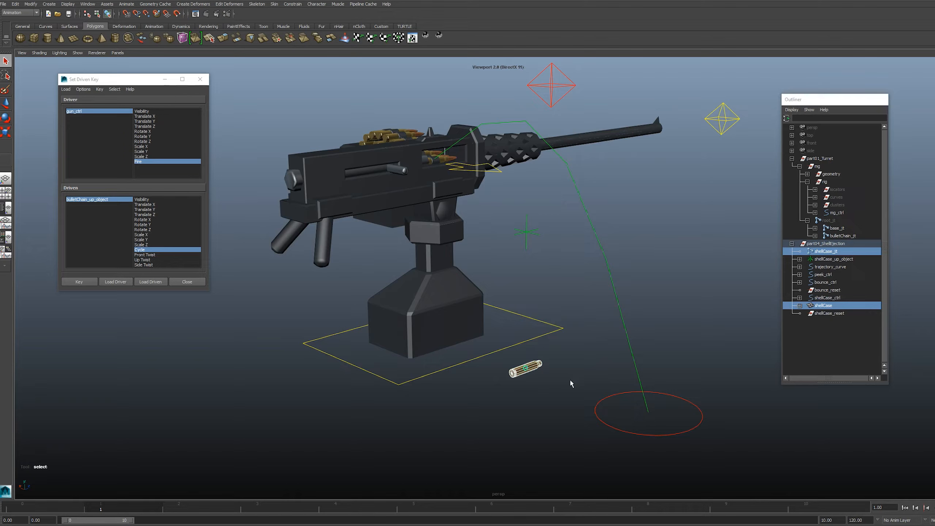
Step: Move the shellCase mesh out of part04_ShellEjection into the turret's geometry group
{"action": "left_click", "coordinate": [540, 367]}
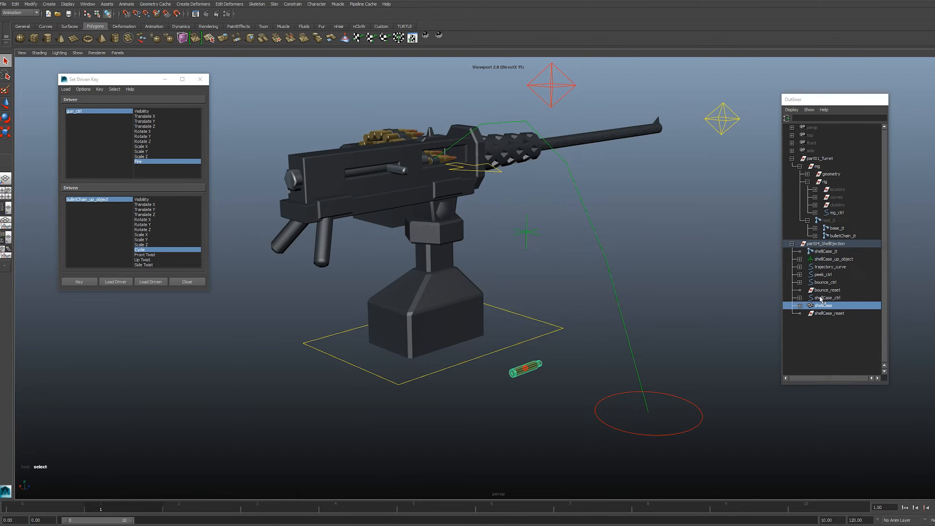
{"action": "middle_click_drag", "start_coordinate": [829, 309], "coordinate": [839, 178]}
{"action": "key", "text": "ctrl+z"}
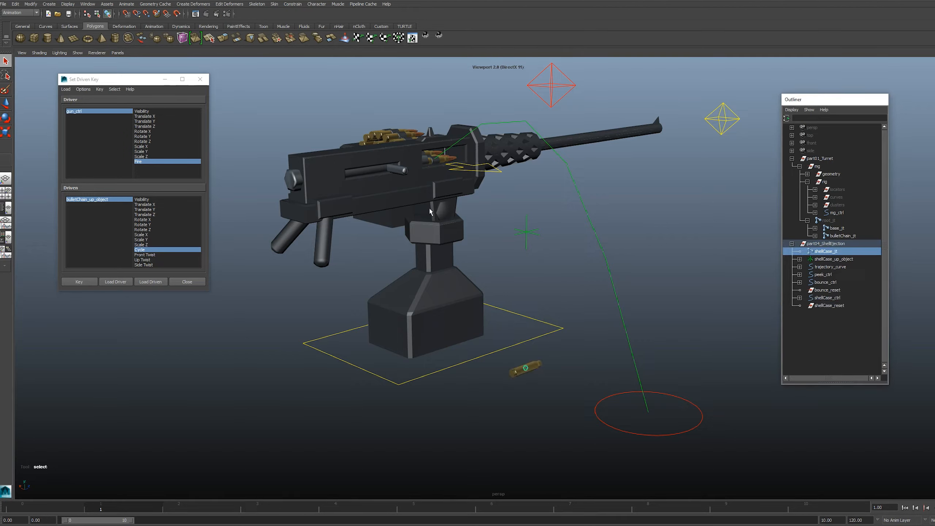
Step: Open the motionChain v2.0 tool, place it clear of Set Driven Key, and assign trajectory_curve as the curve path
{"action": "left_click", "coordinate": [440, 36]}
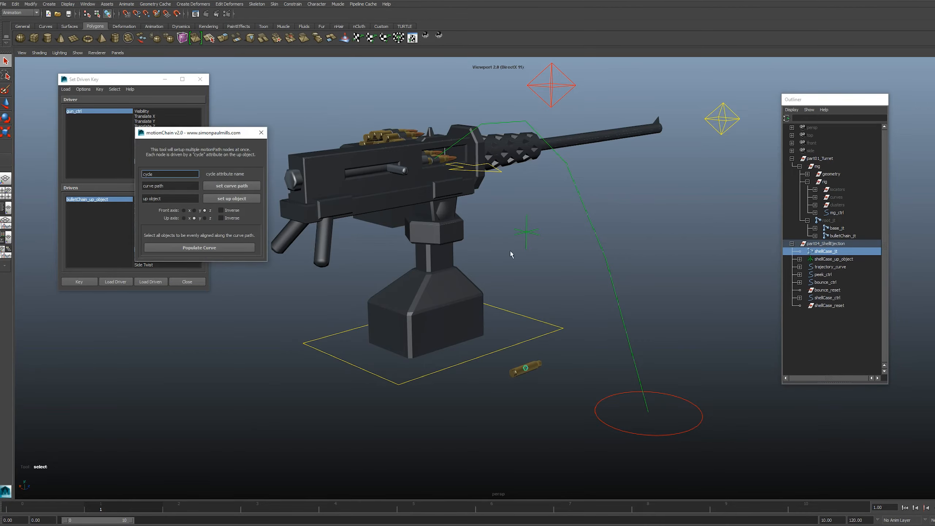
{"action": "middle_click_drag", "start_coordinate": [536, 217], "coordinate": [614, 225], "text": "alt"}
{"action": "left_click_drag", "start_coordinate": [201, 132], "coordinate": [289, 103]}
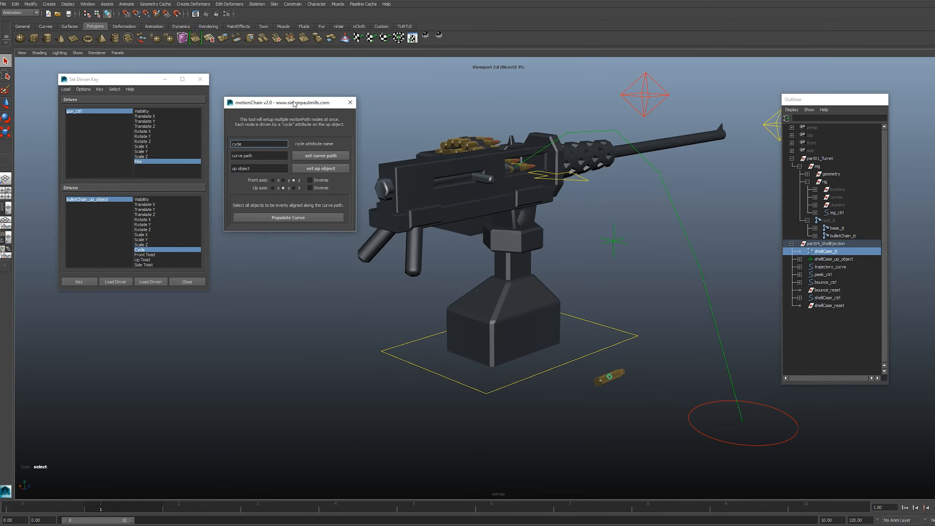
{"action": "left_click", "coordinate": [830, 267]}
{"action": "mouse_move", "coordinate": [648, 288]}
{"action": "left_mouse_down", "text": "alt"}
{"action": "mouse_move", "coordinate": [683, 284]}
{"action": "mouse_move", "coordinate": [651, 273]}
{"action": "left_mouse_up", "text": "alt"}
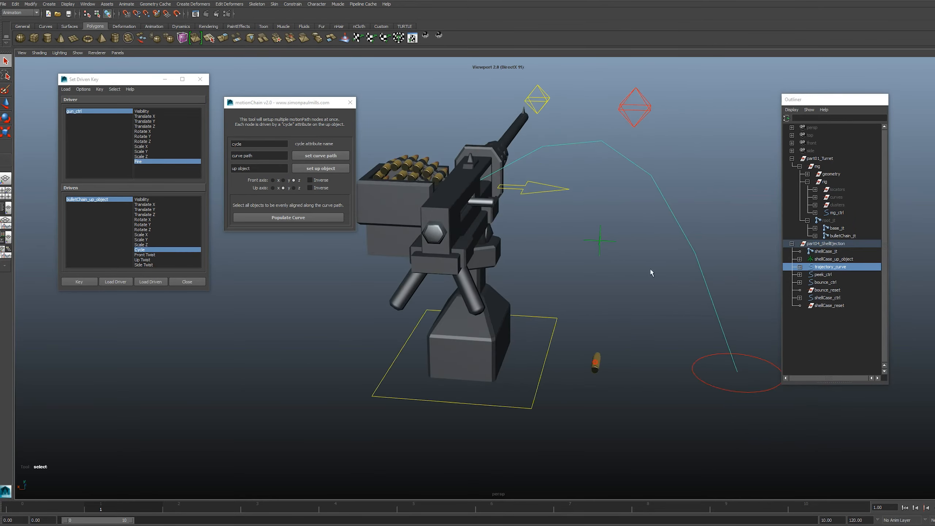
{"action": "left_click", "coordinate": [321, 158]}
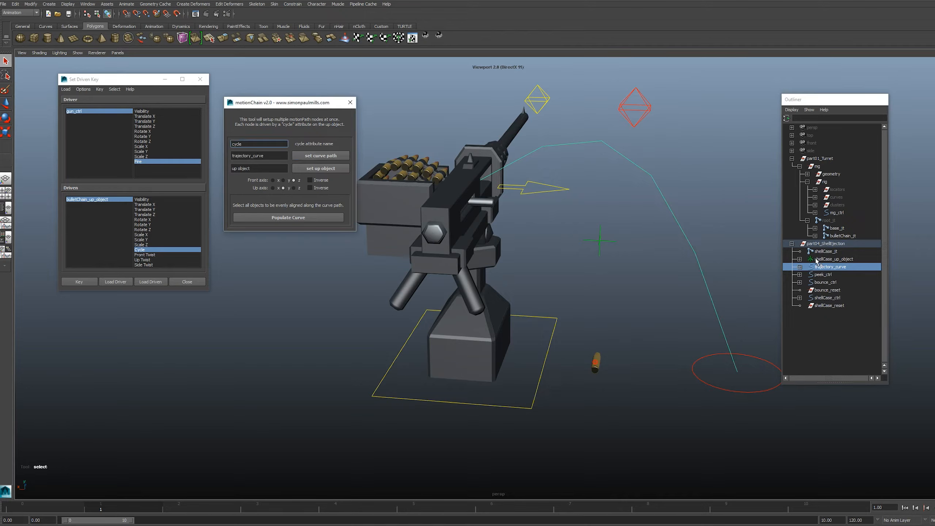
Step: Assign shellCase_up_object as the up object in the motionChain tool
{"action": "left_click", "coordinate": [832, 259]}
{"action": "left_click_drag", "start_coordinate": [615, 229], "coordinate": [589, 256], "text": "alt"}
{"action": "left_click_drag", "start_coordinate": [444, 236], "coordinate": [394, 225], "text": "alt"}
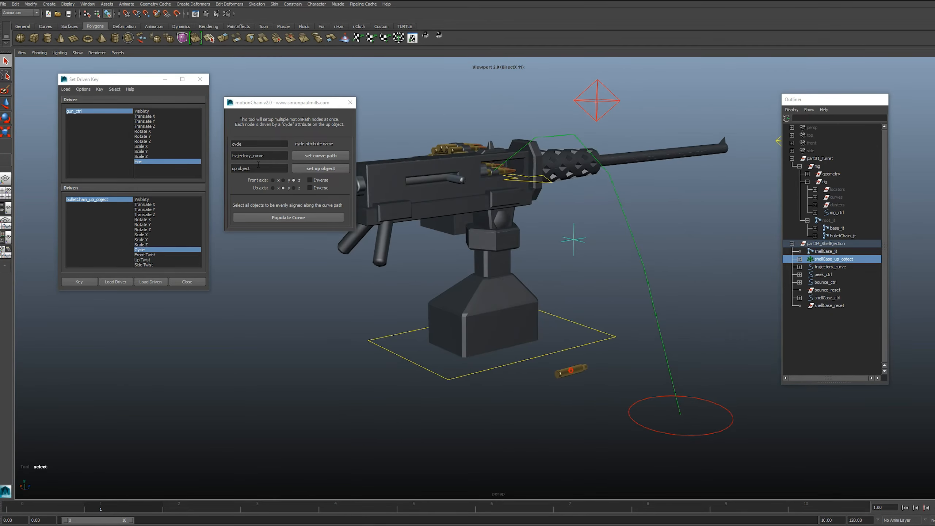
{"action": "left_click", "coordinate": [309, 168]}
Step: Try to populate trajectory_curve with shellCase_jt using Z as the front axis, and inspect the shell's orientation
{"action": "left_click_drag", "start_coordinate": [567, 235], "coordinate": [596, 245], "text": "alt"}
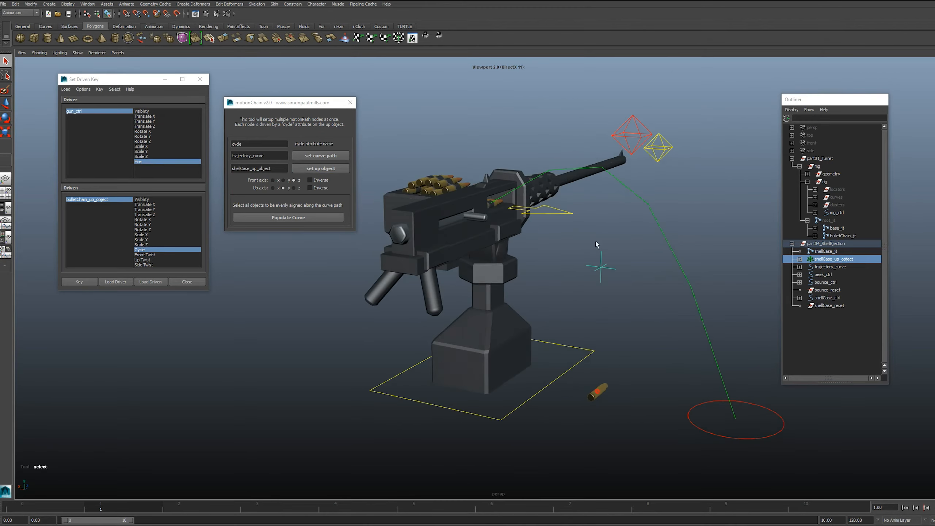
{"action": "left_click", "coordinate": [831, 252]}
{"action": "left_click_drag", "start_coordinate": [661, 312], "coordinate": [591, 313], "text": "alt"}
{"action": "left_click", "coordinate": [278, 218]}
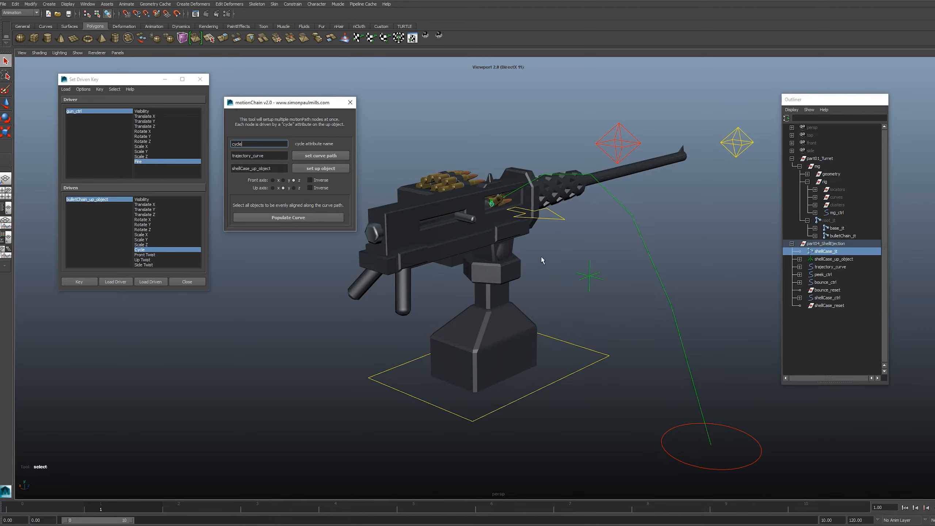
{"action": "left_click_drag", "start_coordinate": [543, 261], "coordinate": [445, 263], "text": "alt"}
{"action": "right_click_drag", "start_coordinate": [445, 263], "coordinate": [568, 240], "text": "alt"}
{"action": "left_click_drag", "start_coordinate": [567, 240], "coordinate": [583, 123], "text": "alt"}
{"action": "right_click_drag", "start_coordinate": [583, 123], "coordinate": [512, 133], "text": "alt"}
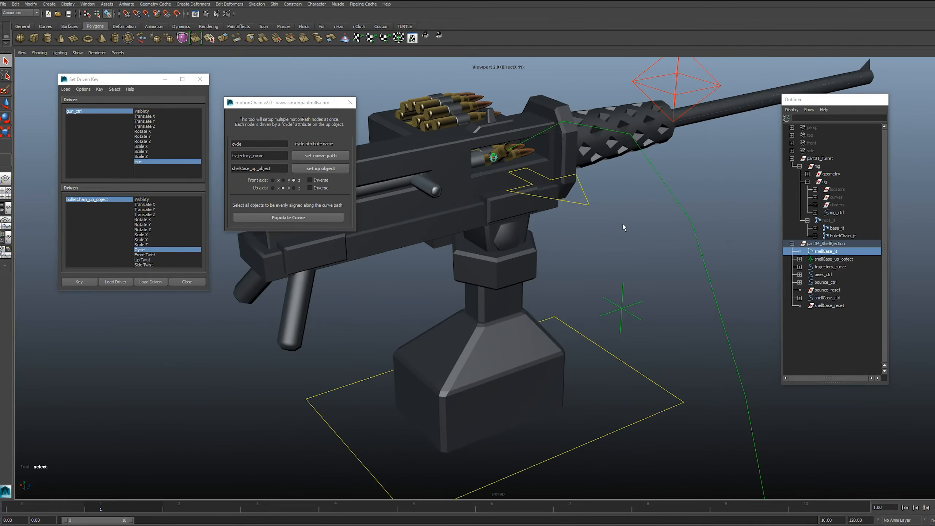
{"action": "right_click_drag", "start_coordinate": [624, 227], "coordinate": [624, 268], "text": "alt"}
Step: Set the motionChain front axis to X and populate trajectory_curve with shellCase_jt
{"action": "left_click", "coordinate": [274, 184]}
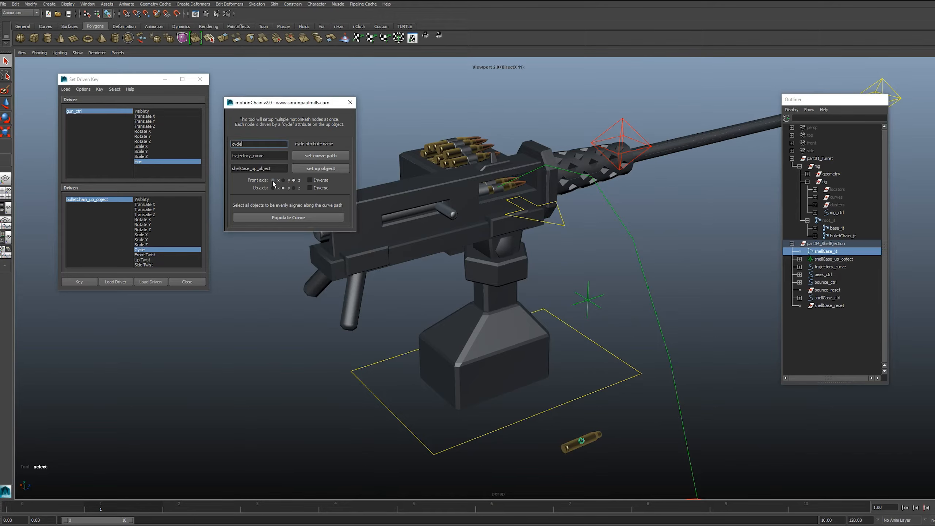
{"action": "left_click", "coordinate": [295, 217]}
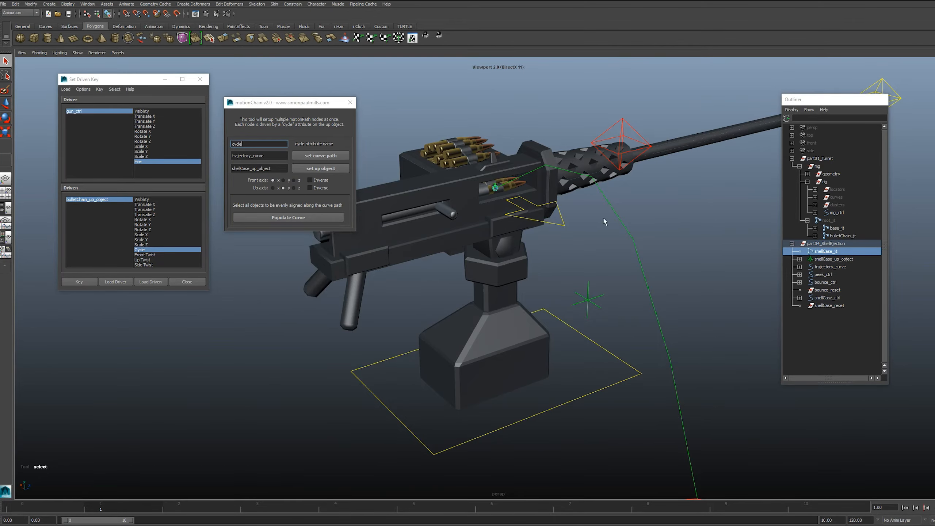
{"action": "left_click_drag", "start_coordinate": [605, 219], "coordinate": [546, 192], "text": "alt"}
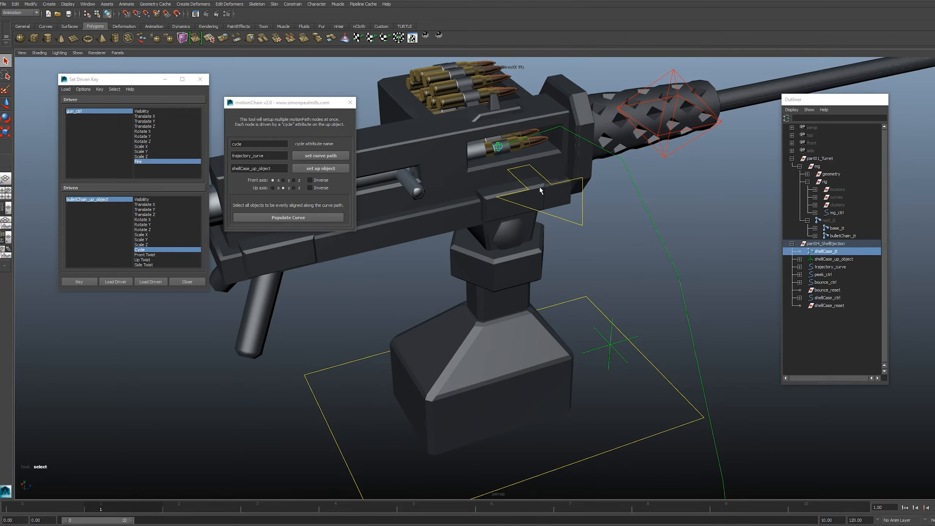
{"action": "scroll", "coordinate": [541, 190], "scroll_direction": "down", "scroll_amount": 3}
{"action": "left_click_drag", "start_coordinate": [541, 190], "coordinate": [635, 270], "text": "alt"}
Step: Load shellCase_up_object as the driven object with its Cycle attribute in Set Driven Key, and close the motionChain tool
{"action": "left_click_drag", "start_coordinate": [594, 219], "coordinate": [634, 263]}
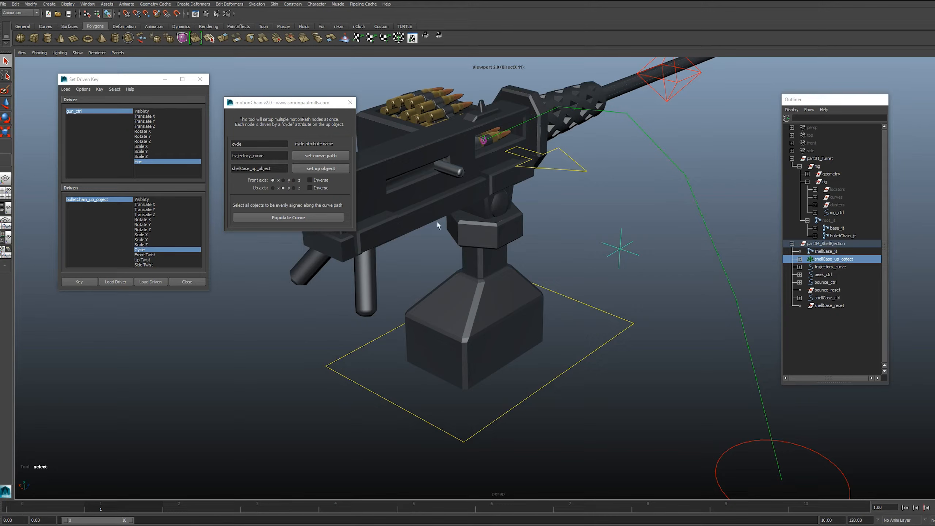
{"action": "left_click", "coordinate": [150, 282]}
{"action": "left_click", "coordinate": [141, 250]}
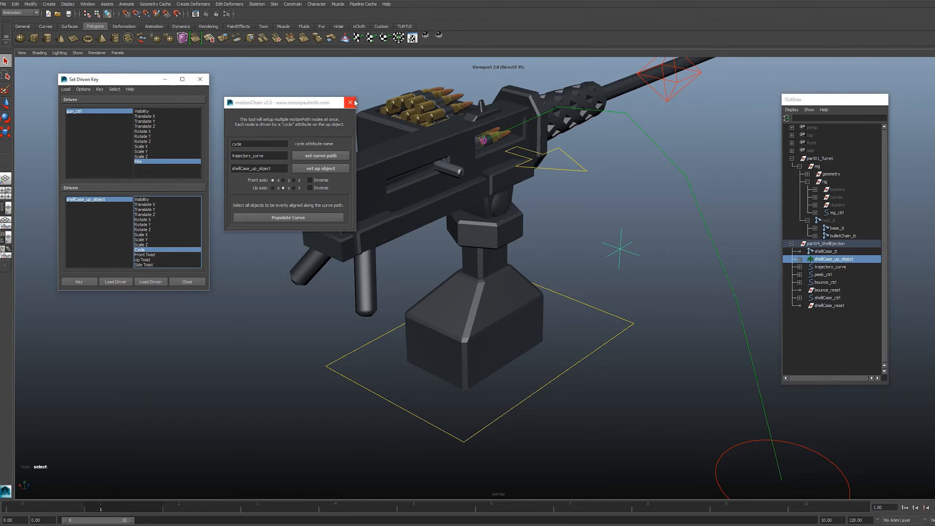
{"action": "left_click", "coordinate": [350, 102]}
Step: Set driven keys for shellCase_up_object's Cycle against gun_ctrl's Fire at frames 0, 8 and 1
{"action": "scroll", "coordinate": [524, 228], "scroll_direction": "down", "scroll_amount": 3}
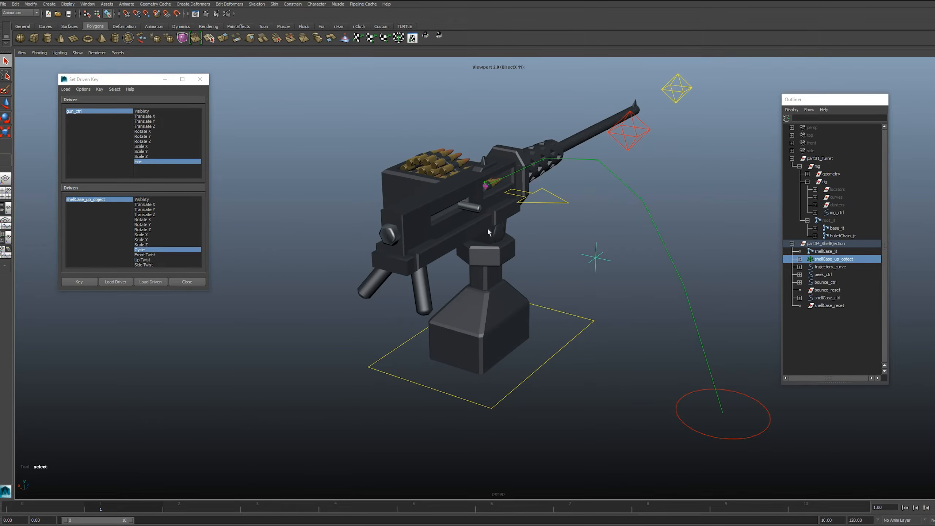
{"action": "left_click_drag", "start_coordinate": [487, 228], "coordinate": [463, 236], "text": "alt"}
{"action": "left_click_drag", "start_coordinate": [112, 511], "coordinate": [48, 512]}
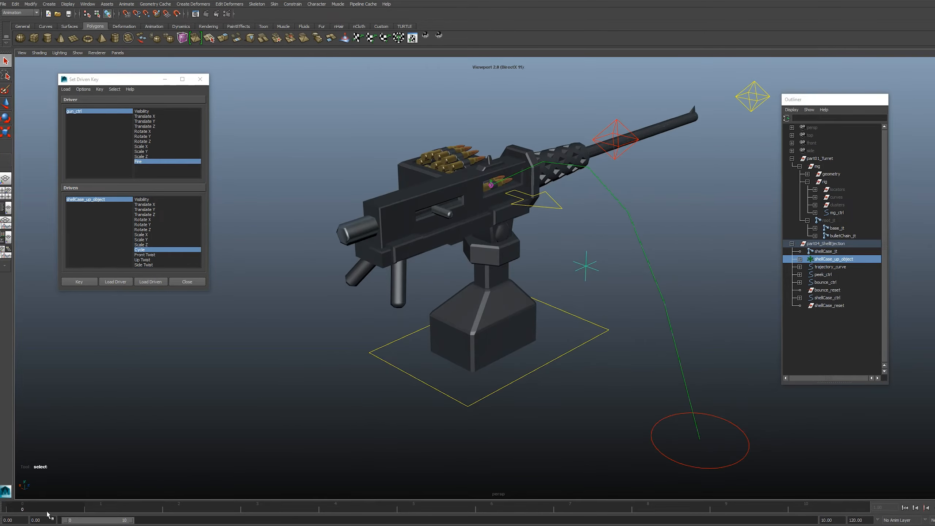
{"action": "left_click", "coordinate": [79, 282]}
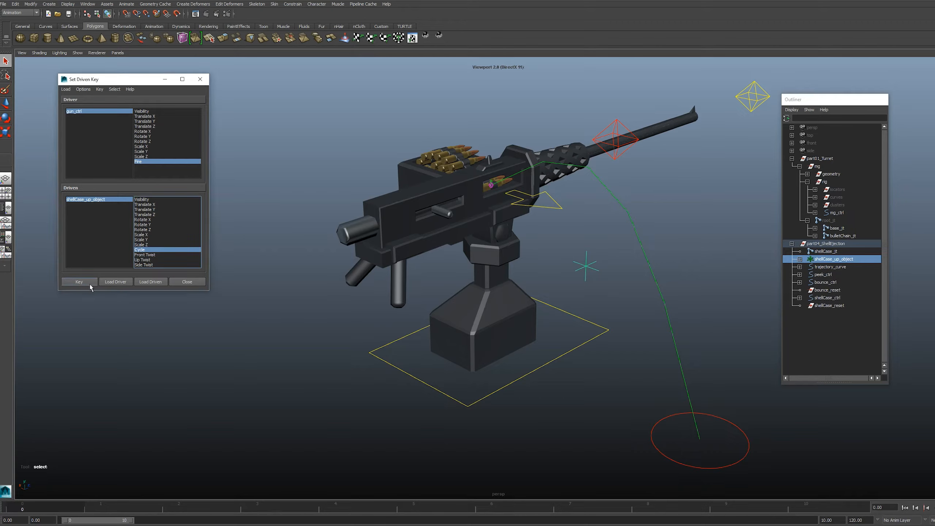
{"action": "left_click", "coordinate": [647, 508]}
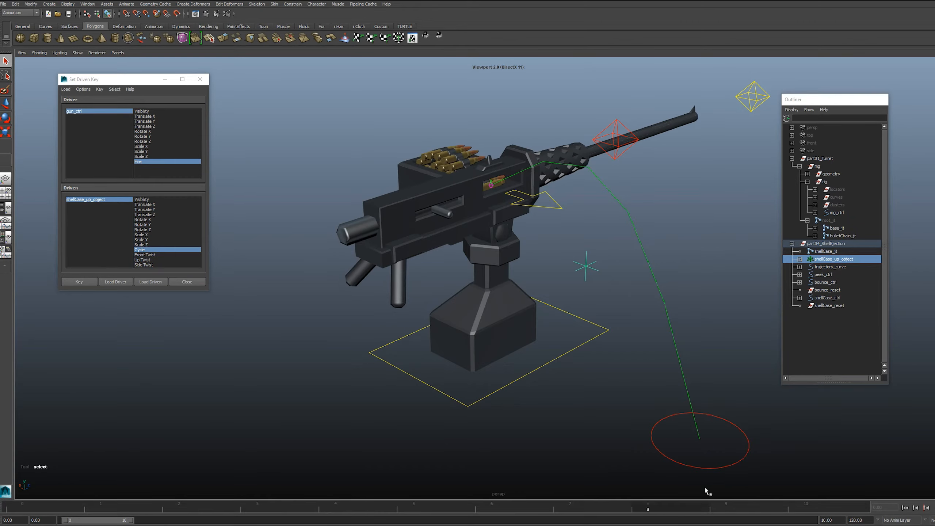
{"action": "left_click", "coordinate": [79, 282]}
{"action": "left_click", "coordinate": [101, 509]}
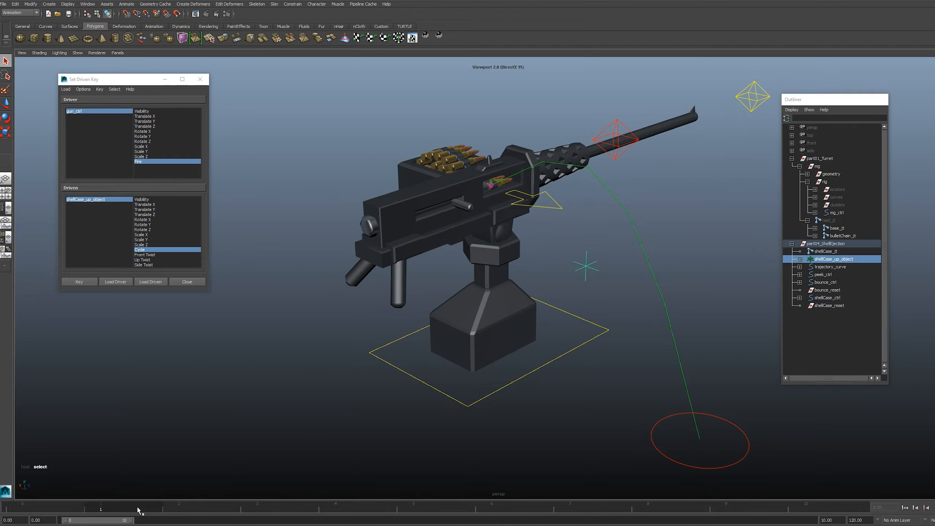
{"action": "left_click", "coordinate": [87, 281]}
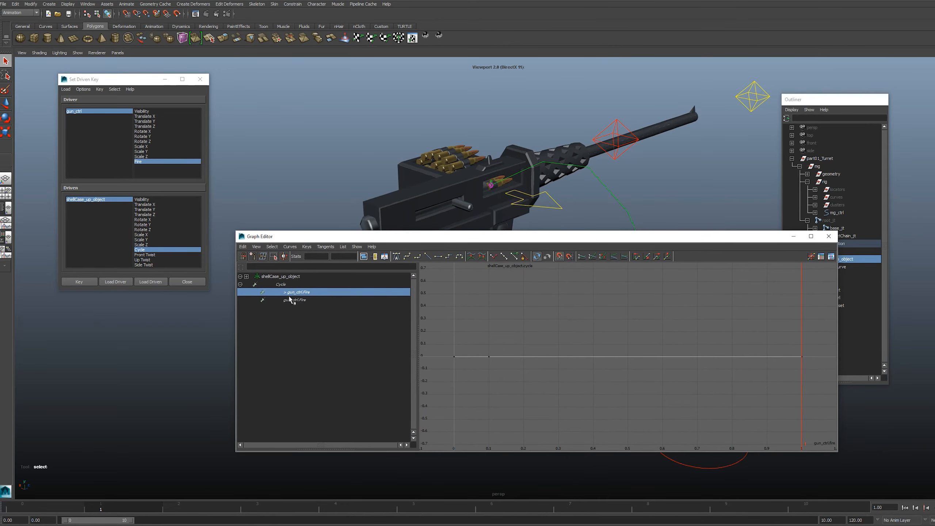
Step: Set the last key of shellCase_up_object's Cycle curve to a value of 1 in the Graph Editor
{"action": "left_click_drag", "start_coordinate": [556, 339], "coordinate": [600, 393]}
{"action": "key", "text": "a"}
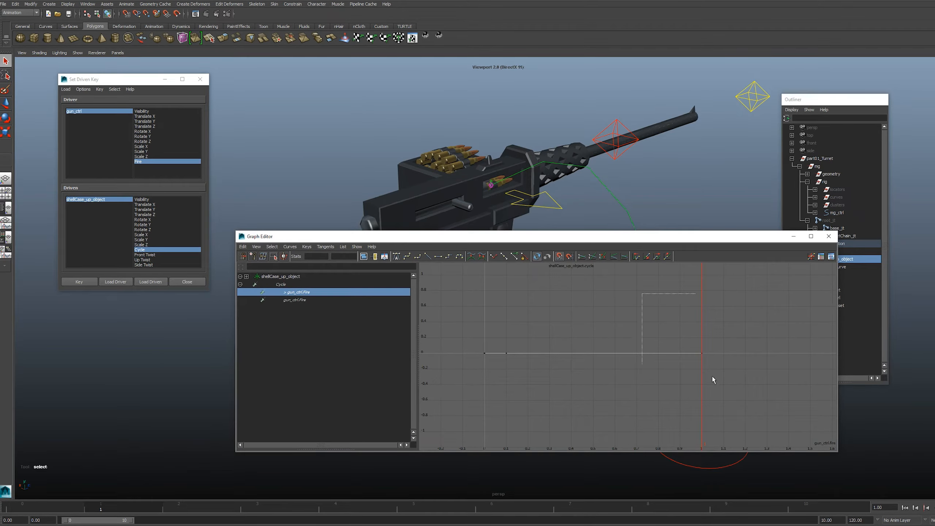
{"action": "left_click_drag", "start_coordinate": [712, 379], "coordinate": [712, 380]}
{"action": "left_click", "coordinate": [345, 256]}
{"action": "type", "text": "1"}
{"action": "key", "text": "Return"}
{"action": "left_click_drag", "start_coordinate": [622, 238], "coordinate": [602, 289]}
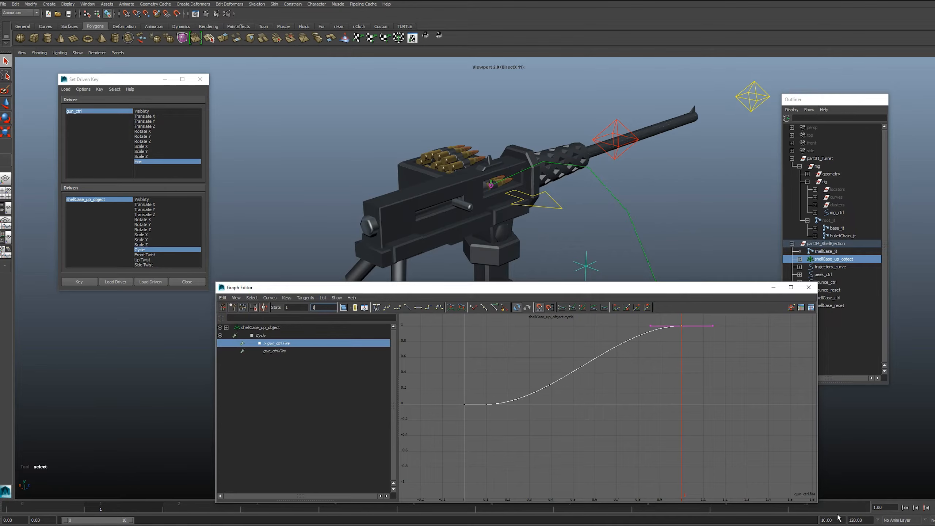
Step: Select the last two keys of the Cycle curve, and move the Graph Editor out of the way of the viewport
{"action": "scroll", "coordinate": [624, 394], "scroll_direction": "down", "scroll_amount": 3}
{"action": "left_click_drag", "start_coordinate": [699, 328], "coordinate": [526, 439]}
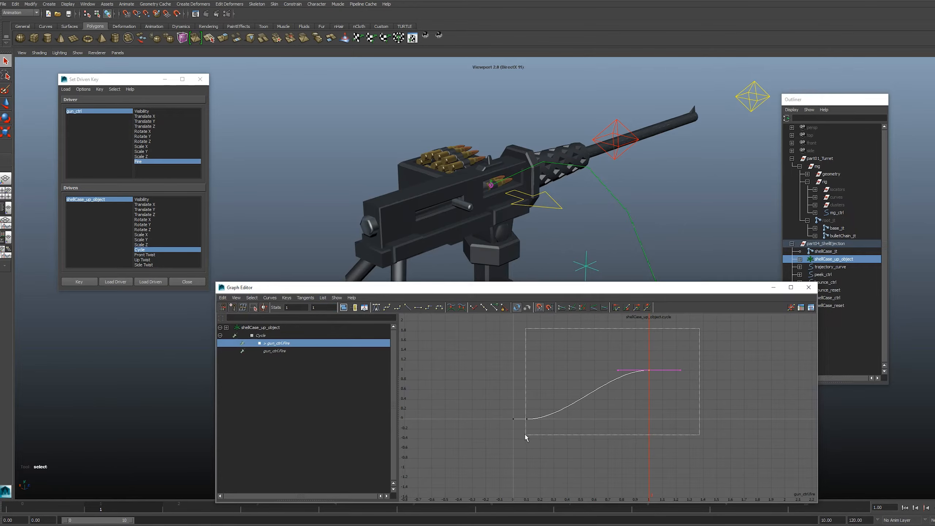
{"action": "left_click_drag", "start_coordinate": [525, 434], "coordinate": [526, 435]}
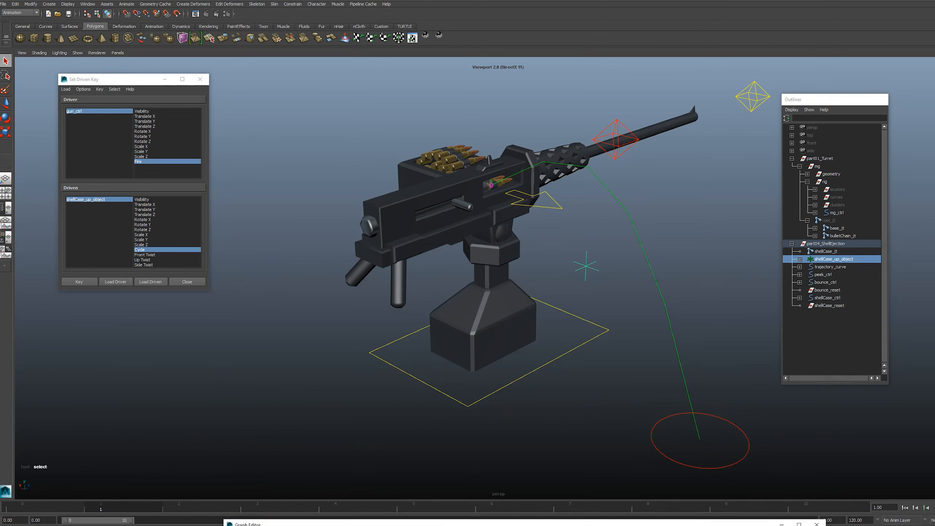
{"action": "left_click_drag", "start_coordinate": [626, 522], "coordinate": [626, 525]}
{"action": "left_click", "coordinate": [703, 245]}
Step: Scrub the timeline between frames 0 and 10 to check the shell case's travel along the trajectory curve
{"action": "scroll", "coordinate": [682, 259], "scroll_direction": "down", "scroll_amount": 2}
{"action": "middle_click_drag", "start_coordinate": [600, 273], "coordinate": [563, 298], "text": "alt"}
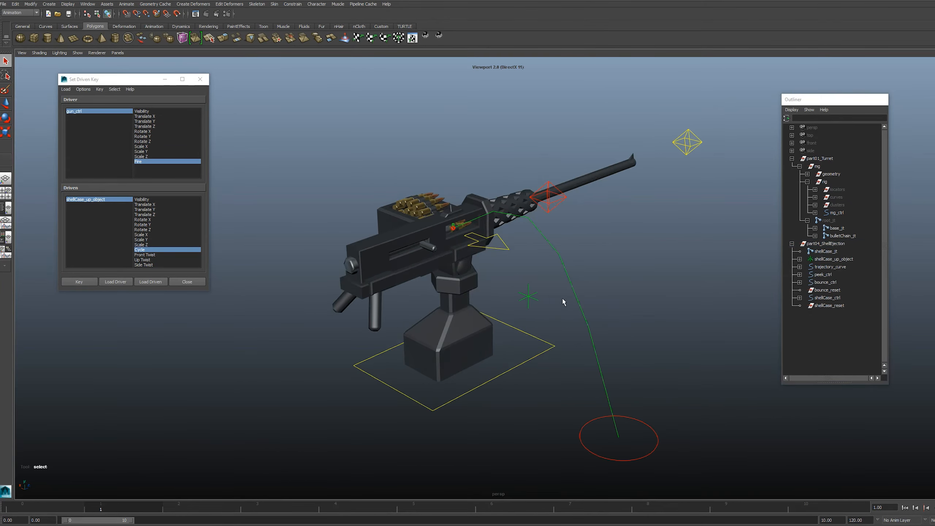
{"action": "mouse_move", "coordinate": [562, 301]}
{"action": "left_mouse_down", "text": "alt"}
{"action": "mouse_move", "coordinate": [614, 291]}
{"action": "mouse_move", "coordinate": [595, 317]}
{"action": "mouse_move", "coordinate": [647, 295]}
{"action": "mouse_move", "coordinate": [679, 299]}
{"action": "mouse_move", "coordinate": [549, 309]}
{"action": "left_mouse_up", "text": "alt"}
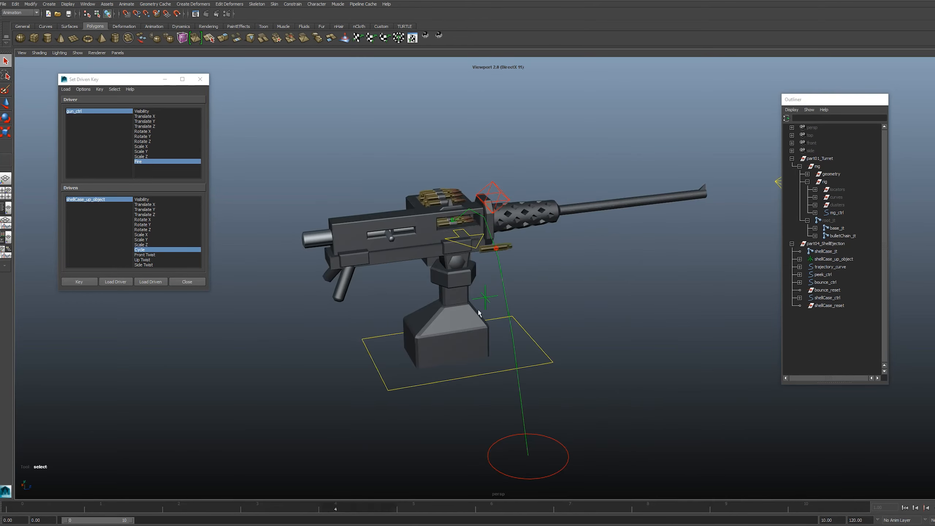
{"action": "left_click_drag", "start_coordinate": [478, 313], "coordinate": [524, 332], "text": "alt"}
{"action": "left_click_drag", "start_coordinate": [392, 302], "coordinate": [596, 322], "text": "alt"}
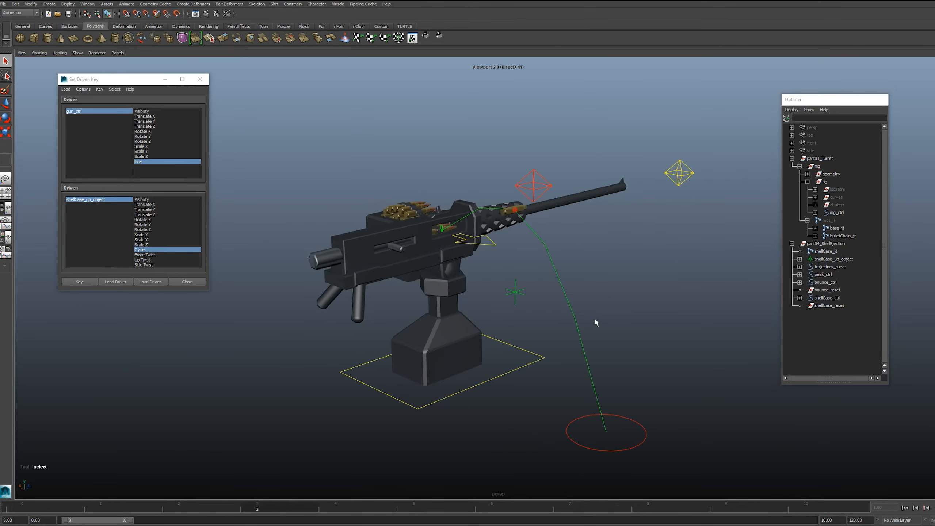
{"action": "key", "text": "Escape"}
{"action": "middle_click_drag", "start_coordinate": [620, 316], "coordinate": [640, 312], "text": "alt"}
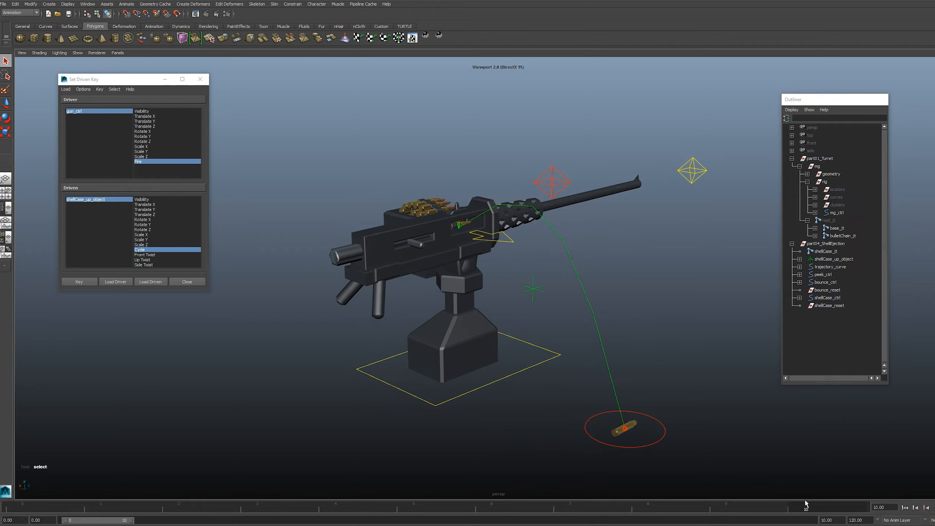
{"action": "left_click_drag", "start_coordinate": [805, 504], "coordinate": [23, 506]}
{"action": "left_click_drag", "start_coordinate": [624, 321], "coordinate": [641, 318], "text": "alt"}
Step: Parent shellCase_jt under bulletChain_jt in the turret's joint hierarchy
{"action": "left_click", "coordinate": [827, 255]}
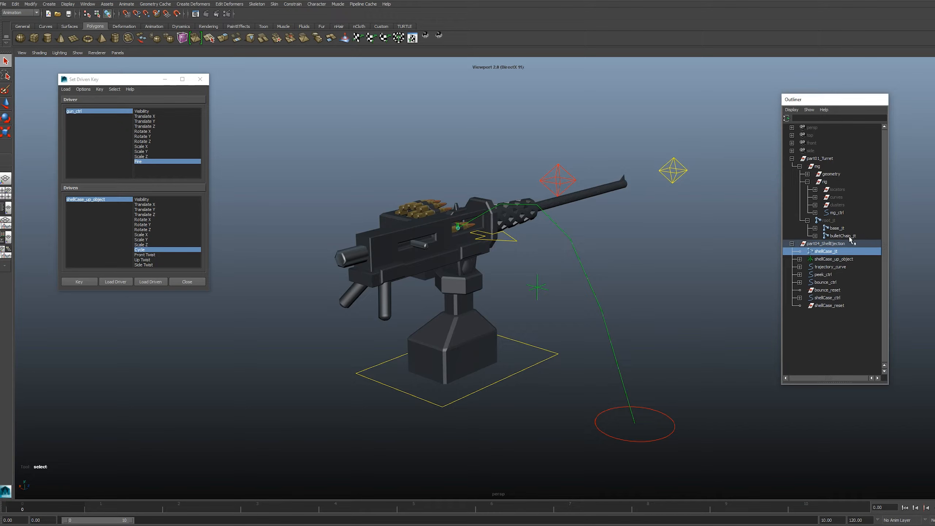
{"action": "middle_click_drag", "start_coordinate": [850, 238], "coordinate": [846, 239]}
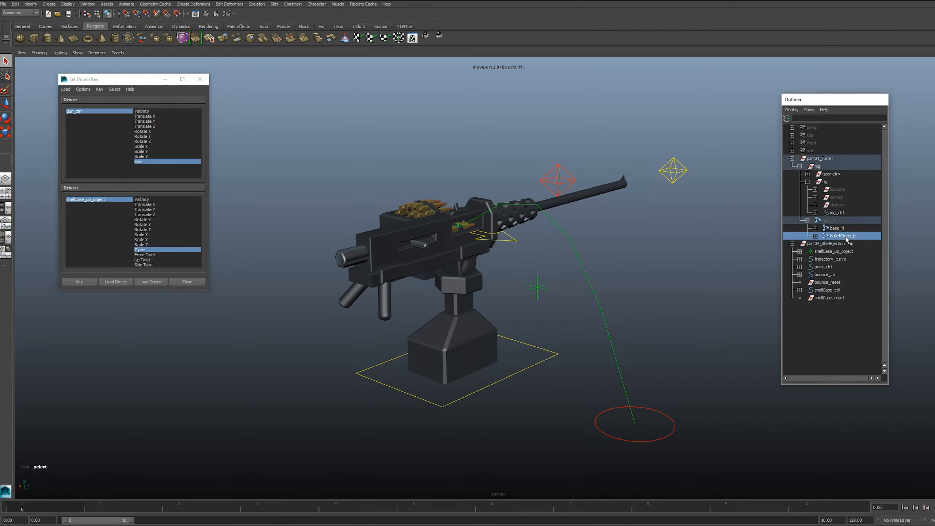
{"action": "left_click", "coordinate": [835, 222]}
{"action": "key", "text": "shift+h"}
{"action": "left_click", "coordinate": [840, 236]}
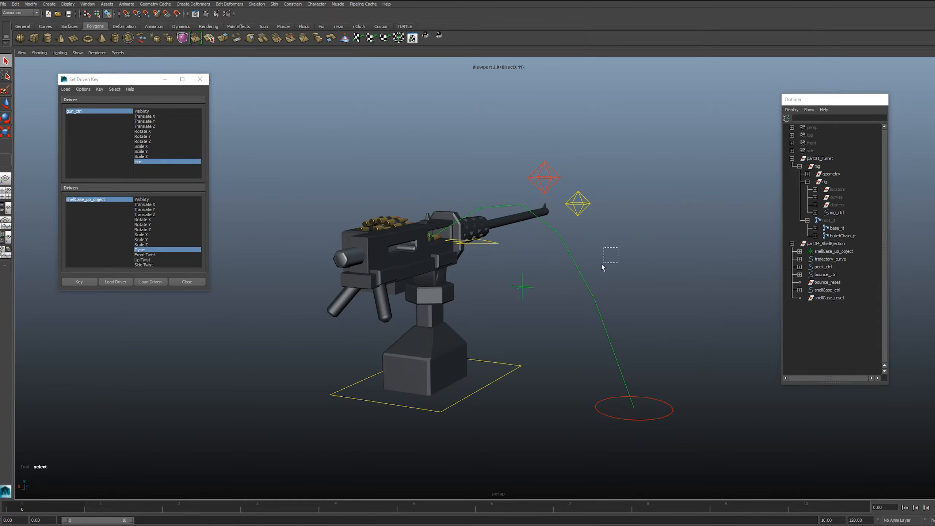
Step: Create a relative cluster with an envelope of 1 on the trajectory curve's control points at the gun's ejection port
{"action": "left_click", "coordinate": [857, 258]}
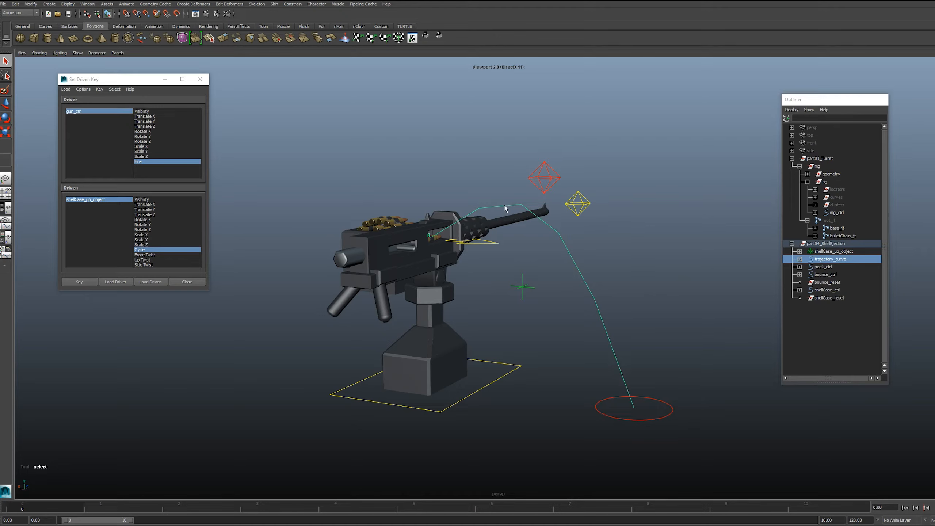
{"action": "left_click", "coordinate": [463, 273]}
{"action": "left_click_drag", "start_coordinate": [341, 125], "coordinate": [455, 319]}
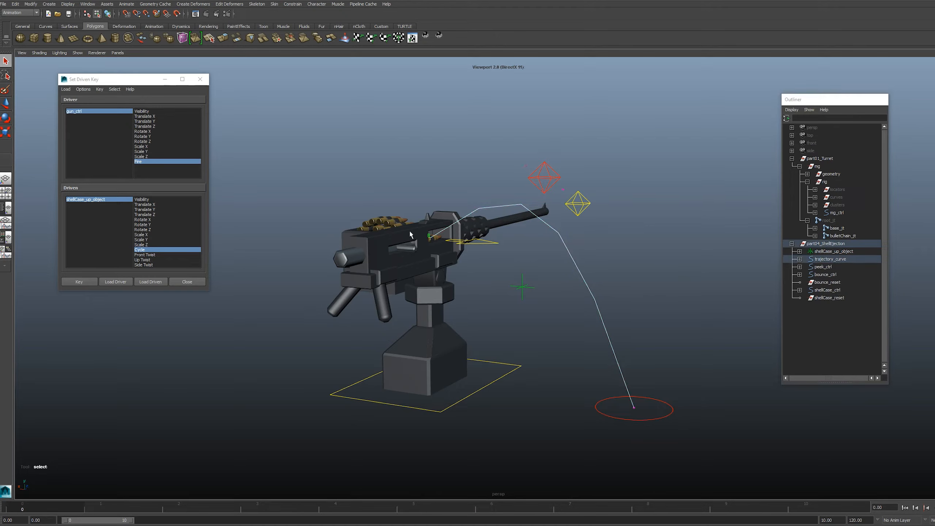
{"action": "left_click", "coordinate": [182, 5]}
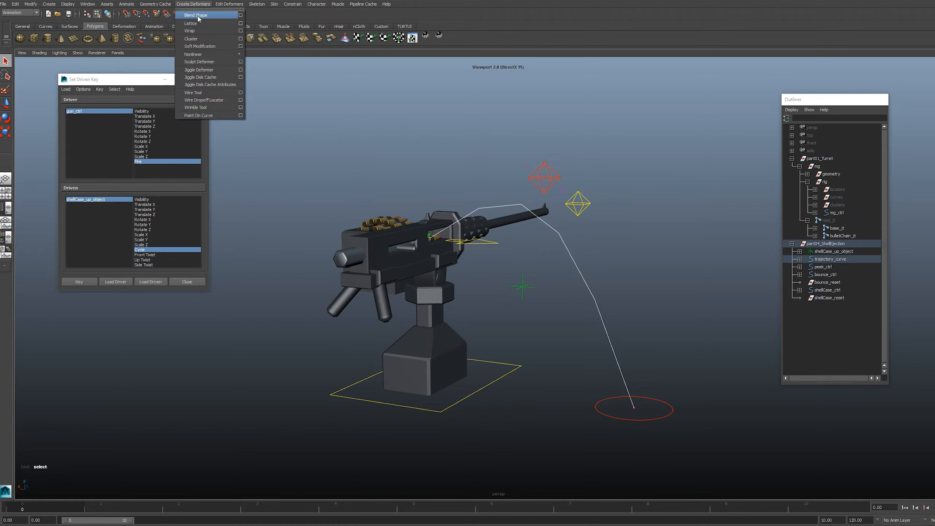
{"action": "left_click", "coordinate": [240, 39]}
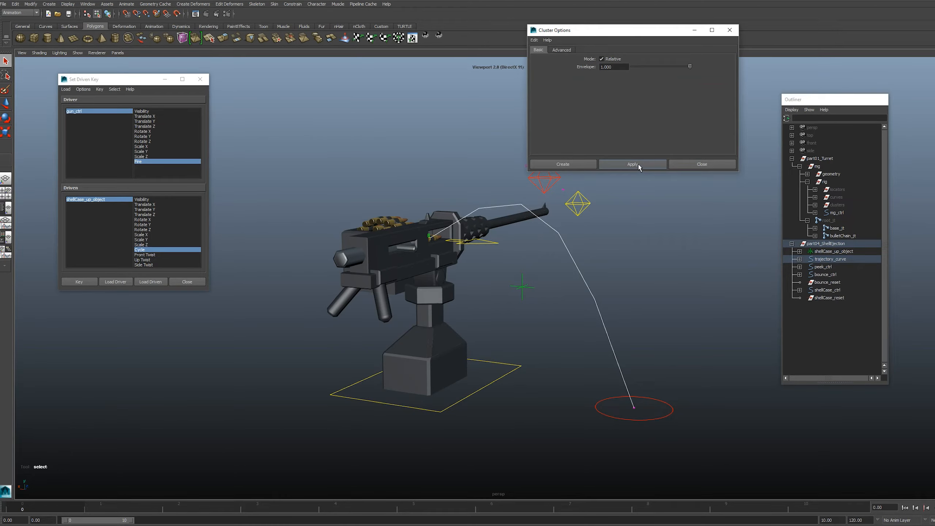
{"action": "left_click", "coordinate": [630, 164]}
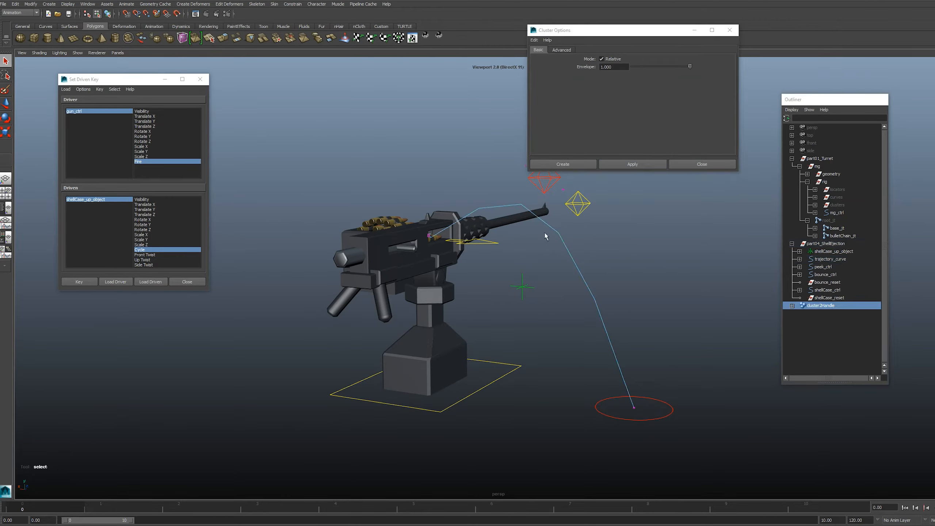
Step: Create two more relative clusters, one on the trajectory curve's peak points and one on its end point at the bounce control
{"action": "left_click_drag", "start_coordinate": [485, 145], "coordinate": [601, 220]}
{"action": "middle_click_drag", "start_coordinate": [620, 231], "coordinate": [532, 264], "text": "alt"}
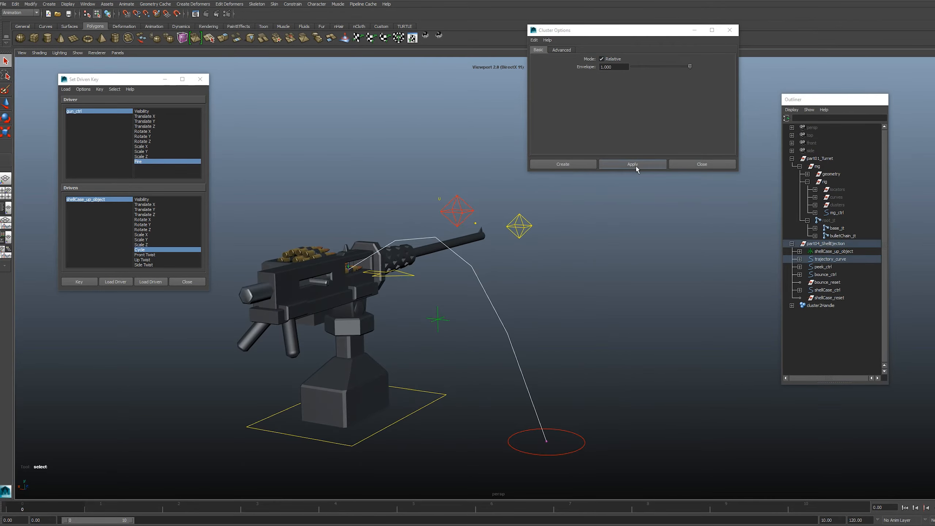
{"action": "left_click", "coordinate": [634, 164]}
{"action": "left_click_drag", "start_coordinate": [487, 369], "coordinate": [602, 478]}
{"action": "left_click", "coordinate": [637, 164]}
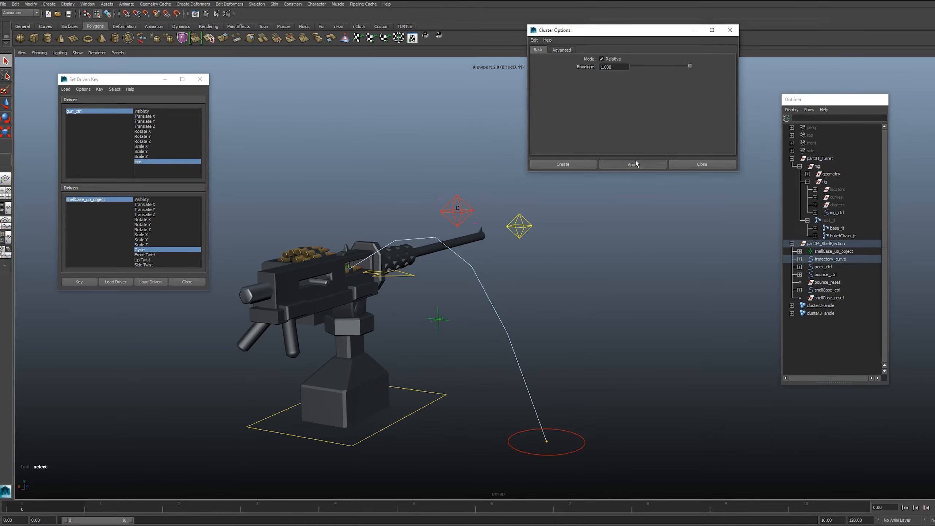
{"action": "left_click", "coordinate": [715, 167]}
{"action": "scroll", "coordinate": [613, 308], "scroll_direction": "down", "scroll_amount": 2}
{"action": "middle_click_drag", "start_coordinate": [613, 308], "coordinate": [651, 298], "text": "alt"}
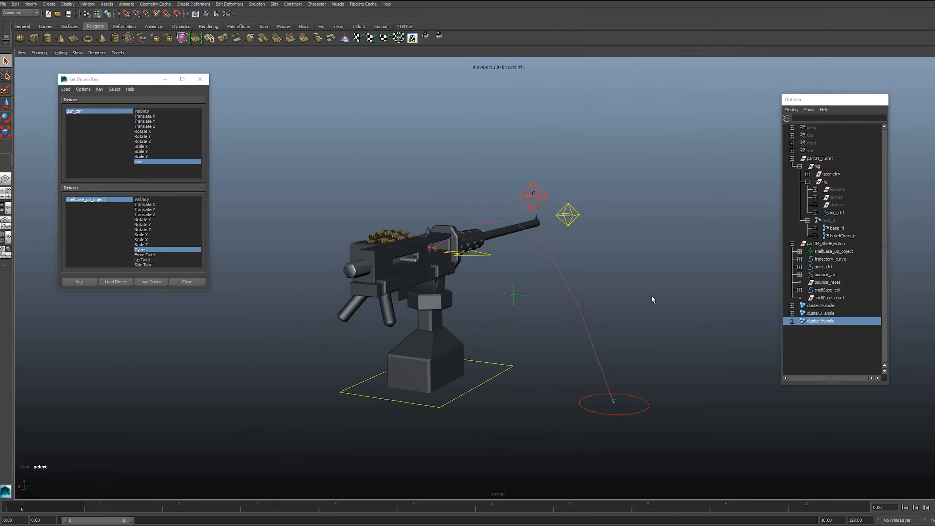
Step: Rename the first new cluster handle as shellCaseCluster01 and copy that name
{"action": "middle_click_drag", "start_coordinate": [802, 319], "coordinate": [813, 304]}
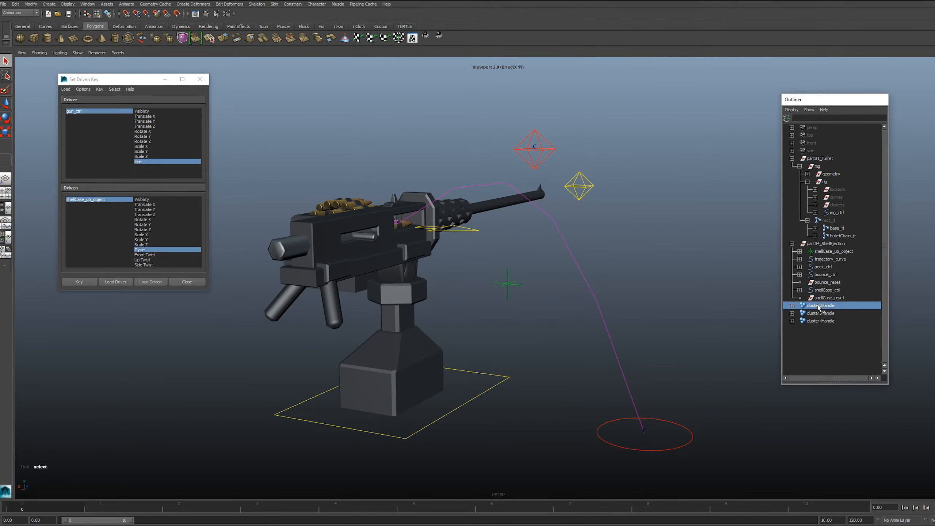
{"action": "double_click", "coordinate": [818, 306]}
{"action": "type", "text": "shellCas"}
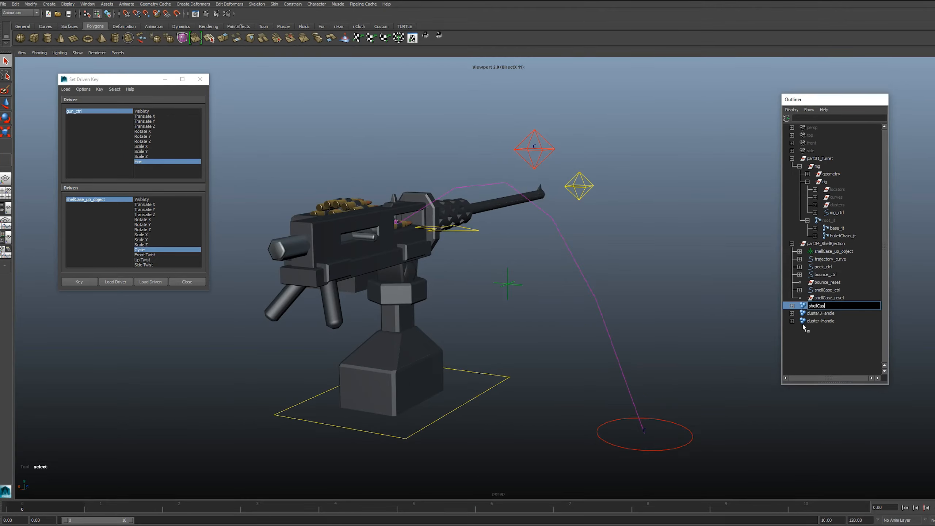
{"action": "type", "text": "eCluster01"}
{"action": "key", "text": "ctrl+a"}
{"action": "key", "text": "ctrl+c"}
Step: Rename the two remaining cluster handles as shellCaseCluster02 and shellCaseCluster03, reusing the copied name
{"action": "double_click", "coordinate": [819, 312]}
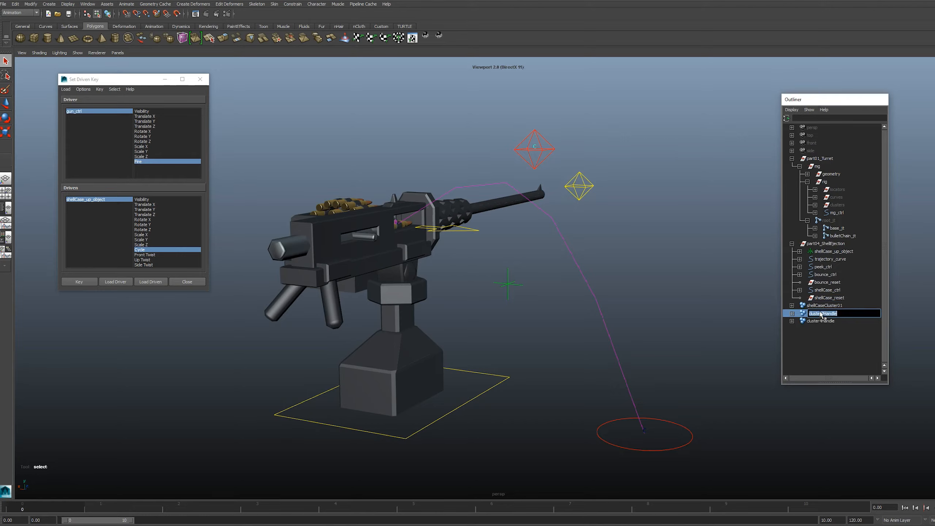
{"action": "key", "text": "ctrl+v"}
{"action": "key", "text": "BackSpace"}
{"action": "type", "text": "2"}
{"action": "key", "text": "Return"}
{"action": "double_click", "coordinate": [822, 321]}
{"action": "key", "text": "ctrl+v"}
{"action": "key", "text": "BackSpace"}
{"action": "type", "text": "3"}
{"action": "key", "text": "Return"}
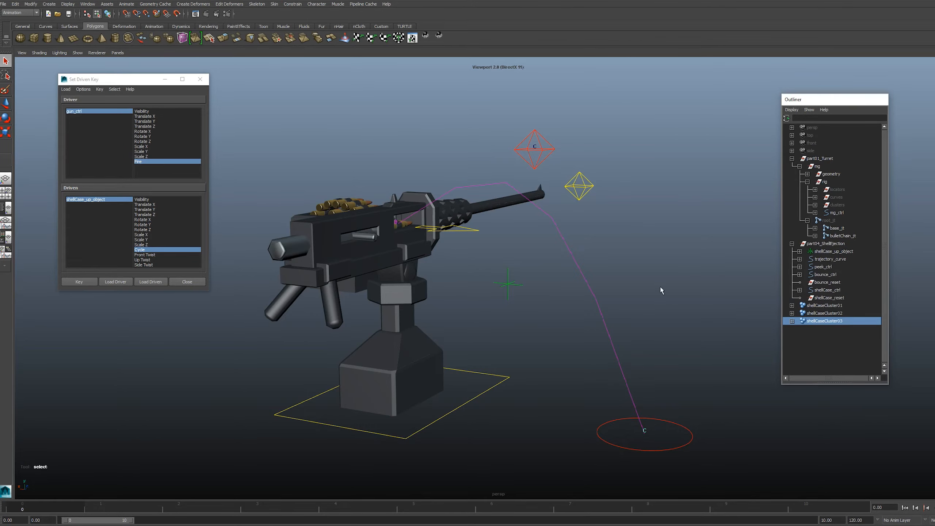
Step: Select bounce_ctrl at the end of the trajectory and examine its channels and placement from several angles
{"action": "left_click_drag", "start_coordinate": [660, 286], "coordinate": [688, 403], "text": "alt"}
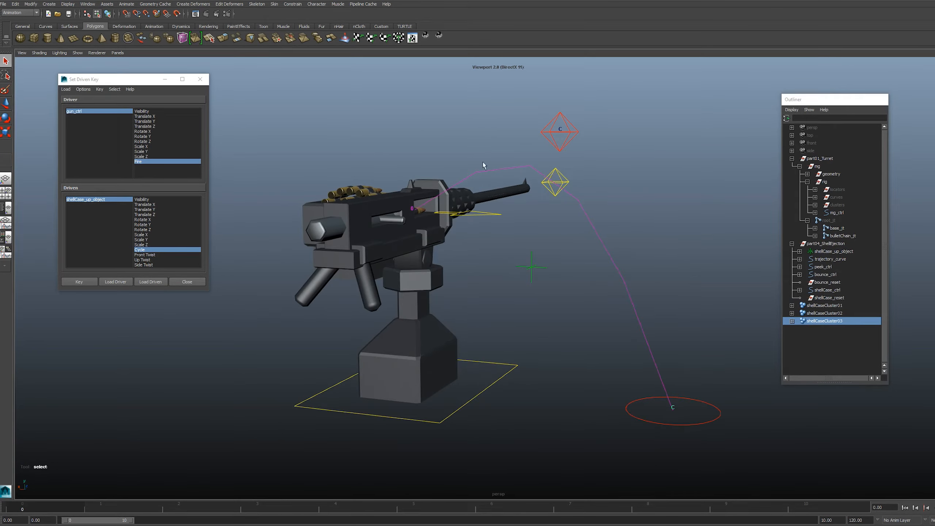
{"action": "left_click", "coordinate": [731, 311]}
{"action": "left_click_drag", "start_coordinate": [722, 309], "coordinate": [677, 306], "text": "alt"}
{"action": "right_click_drag", "start_coordinate": [677, 305], "coordinate": [604, 287], "text": "alt"}
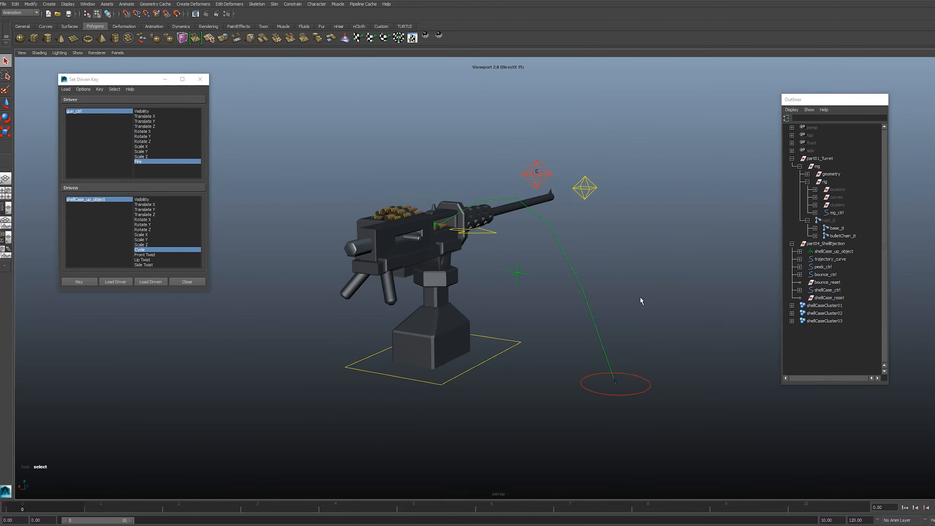
{"action": "middle_click_drag", "start_coordinate": [640, 298], "coordinate": [631, 305], "text": "alt"}
{"action": "left_click_drag", "start_coordinate": [662, 419], "coordinate": [630, 394]}
{"action": "key", "text": "F8"}
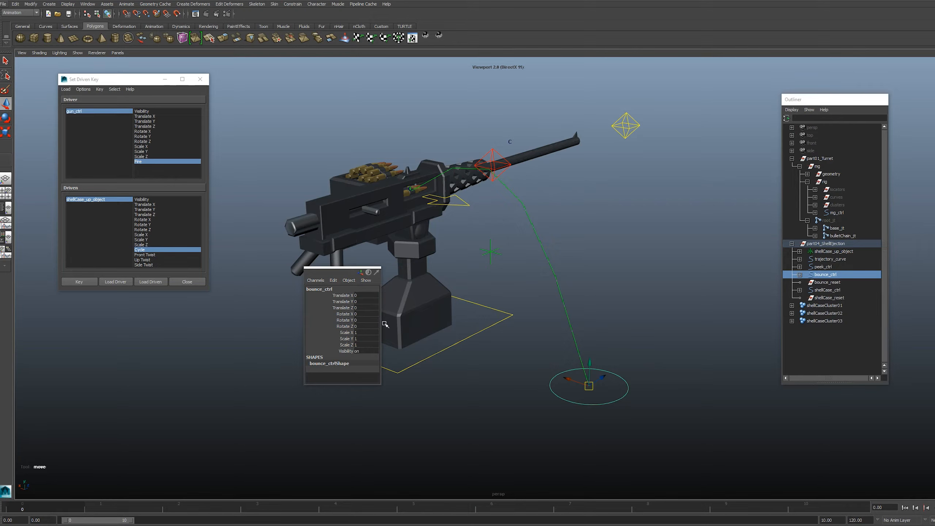
{"action": "left_click_drag", "start_coordinate": [611, 363], "coordinate": [626, 377], "text": "alt"}
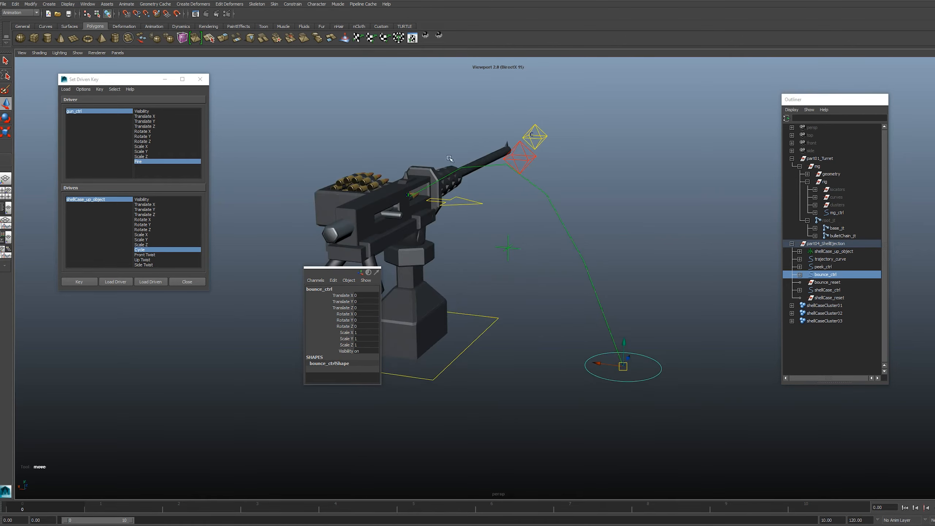
{"action": "left_click_drag", "start_coordinate": [471, 194], "coordinate": [471, 165], "text": "alt"}
{"action": "left_click_drag", "start_coordinate": [502, 195], "coordinate": [558, 236], "text": "alt"}
Step: Select peek_ctrl above the trajectory and examine its channels and position relative to the curve's peak
{"action": "left_click", "coordinate": [575, 206]}
{"action": "left_click_drag", "start_coordinate": [604, 239], "coordinate": [463, 174], "text": "alt"}
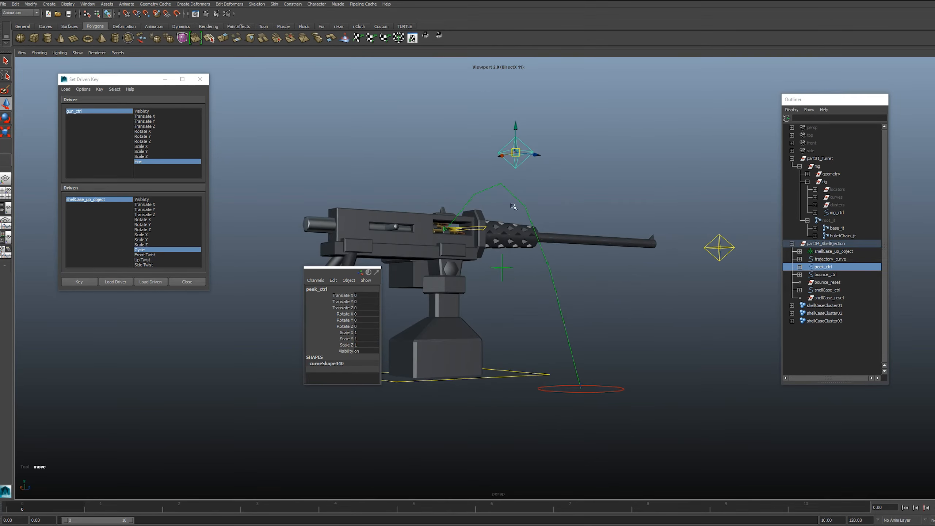
{"action": "left_click_drag", "start_coordinate": [514, 207], "coordinate": [509, 213], "text": "alt"}
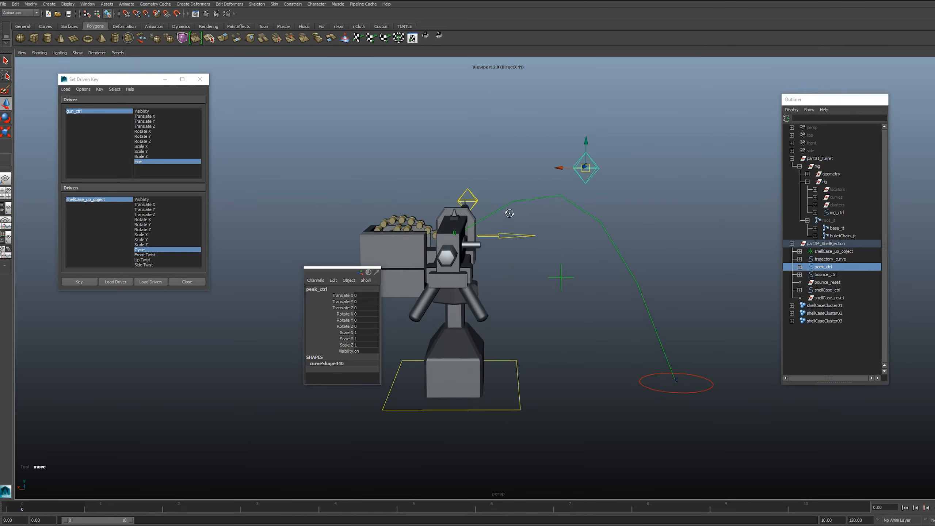
{"action": "left_click_drag", "start_coordinate": [609, 245], "coordinate": [533, 282], "text": "alt"}
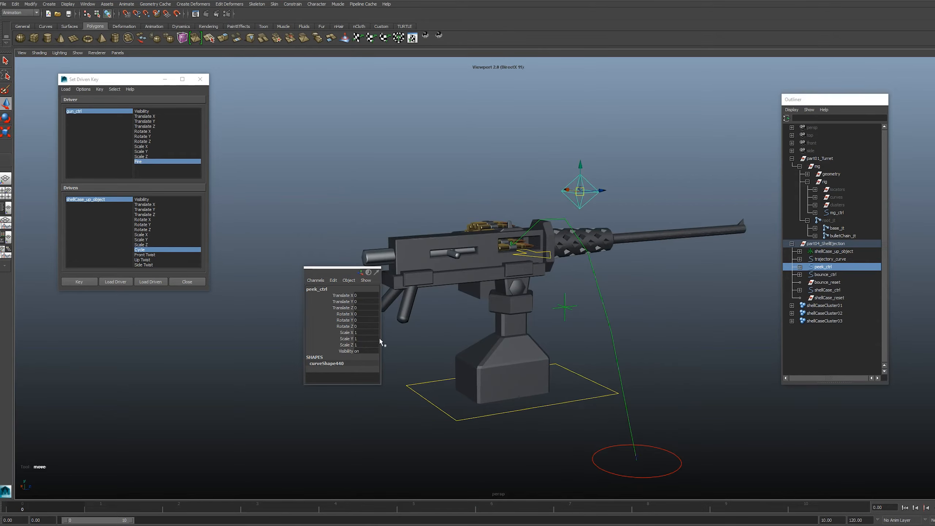
{"action": "left_click_drag", "start_coordinate": [607, 222], "coordinate": [611, 223], "text": "alt"}
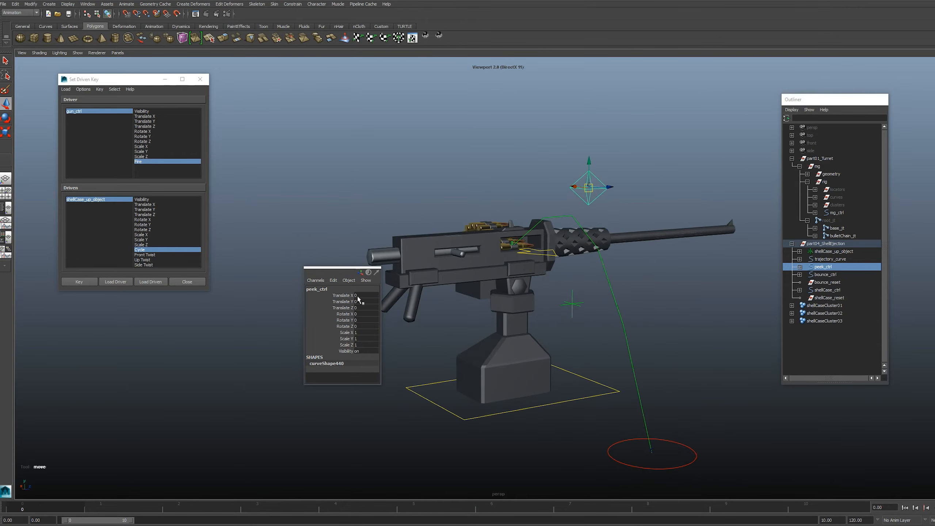
{"action": "left_click_drag", "start_coordinate": [622, 275], "coordinate": [597, 287], "text": "alt"}
Step: Select shellCase_ctrl, try changing its Spin attribute, and undo the change
{"action": "left_click", "coordinate": [532, 257]}
{"action": "left_click_drag", "start_coordinate": [494, 245], "coordinate": [611, 253], "text": "alt"}
{"action": "mouse_move", "coordinate": [630, 305]}
{"action": "left_mouse_down", "text": "alt"}
{"action": "mouse_move", "coordinate": [643, 279]}
{"action": "mouse_move", "coordinate": [623, 319]}
{"action": "mouse_move", "coordinate": [613, 297]}
{"action": "mouse_move", "coordinate": [634, 296]}
{"action": "left_mouse_up", "text": "alt"}
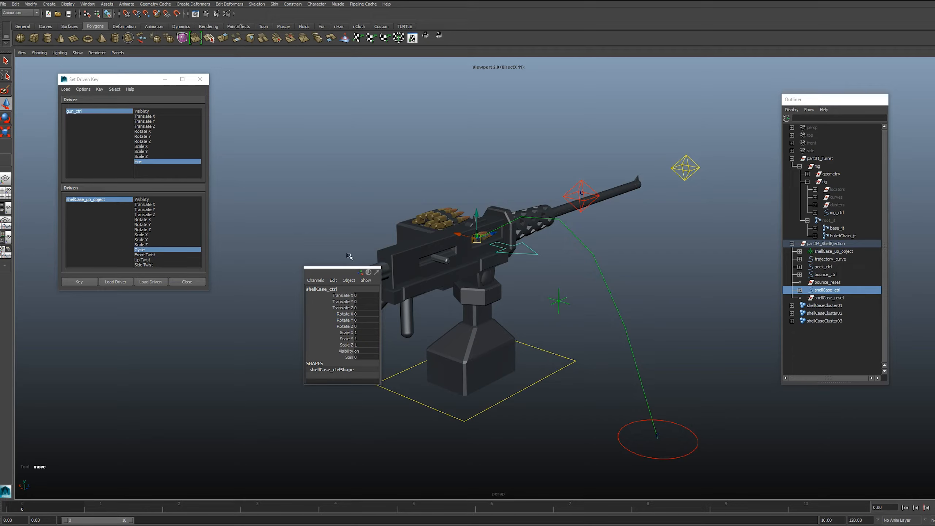
{"action": "left_click", "coordinate": [31, 5]}
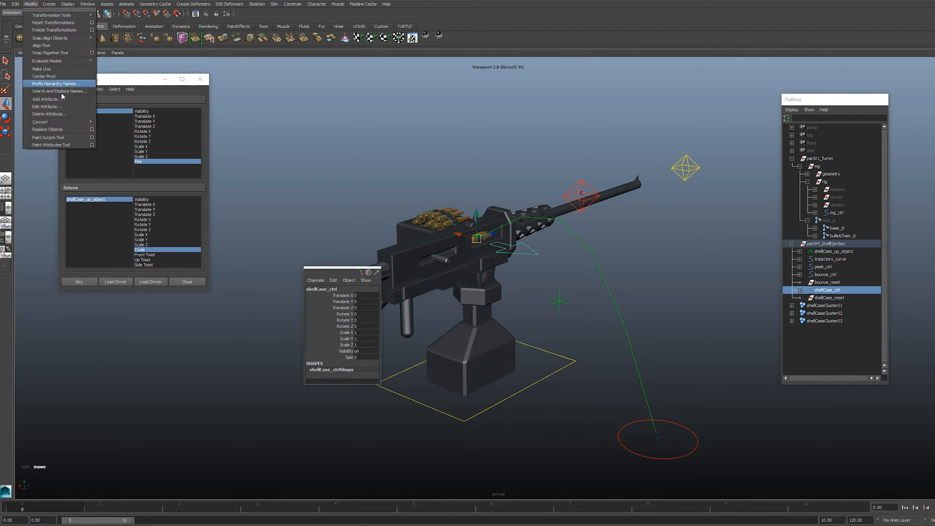
{"action": "left_click", "coordinate": [325, 298]}
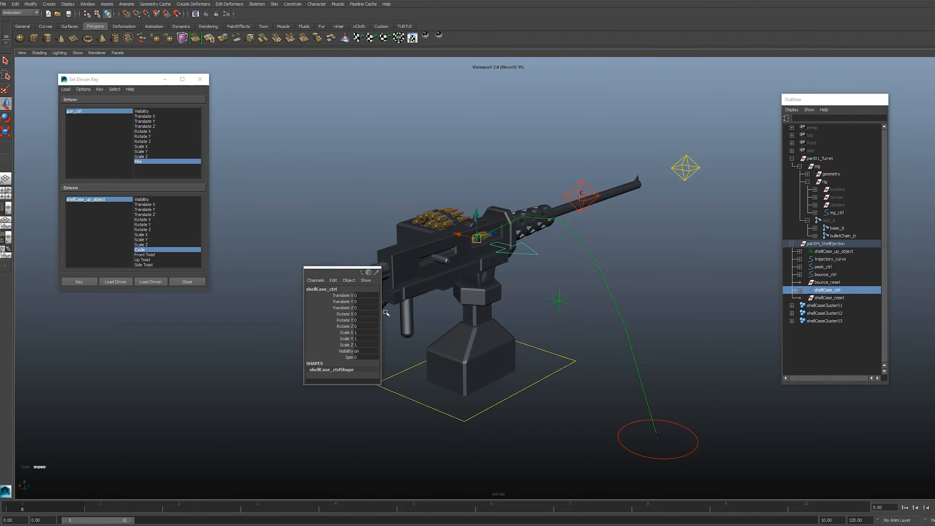
{"action": "left_click", "coordinate": [348, 358]}
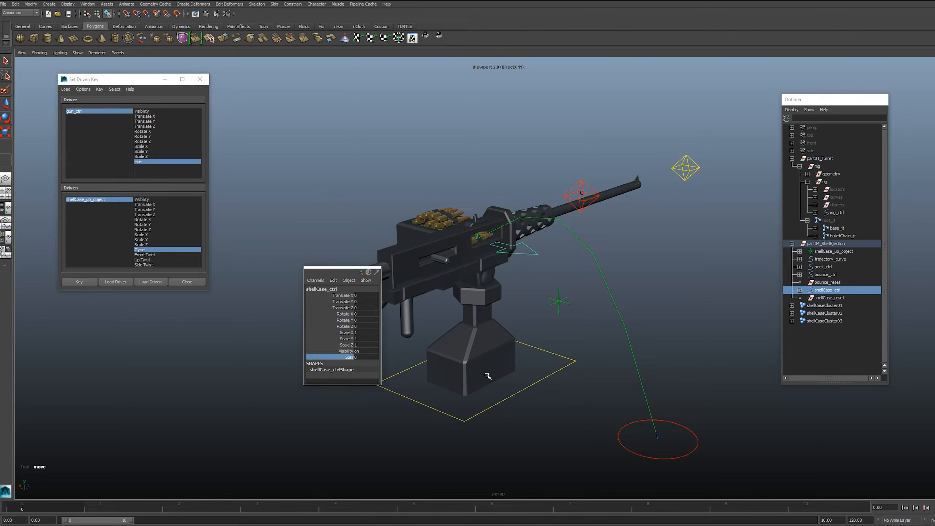
{"action": "middle_click_drag", "start_coordinate": [482, 370], "coordinate": [423, 387]}
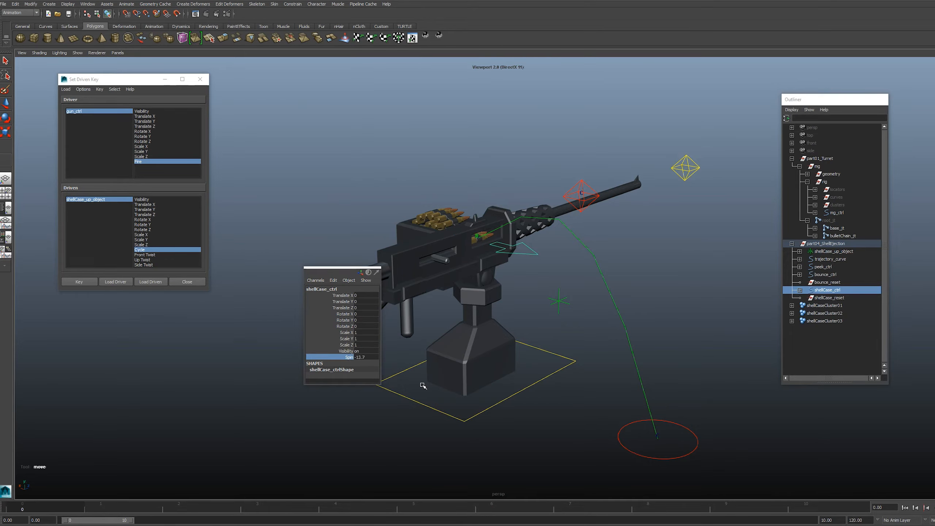
{"action": "key", "text": "ctrl+z"}
Step: Lock and hide shellCase_ctrl's translate and scale channels plus Rotate X and Rotate Z, leaving Rotate Y available
{"action": "left_click_drag", "start_coordinate": [535, 247], "coordinate": [532, 261]}
{"action": "left_click_drag", "start_coordinate": [345, 295], "coordinate": [345, 344]}
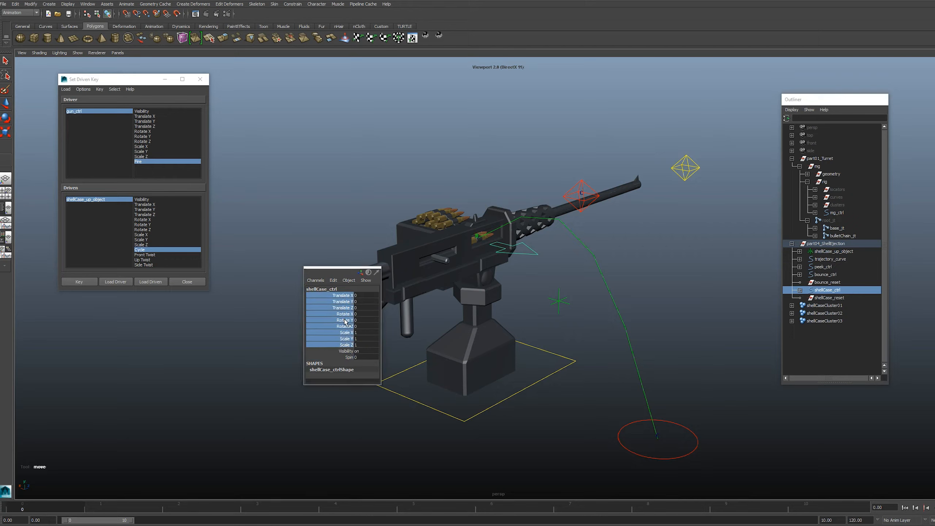
{"action": "left_click", "coordinate": [345, 320], "text": "ctrl"}
{"action": "right_click", "coordinate": [345, 331]}
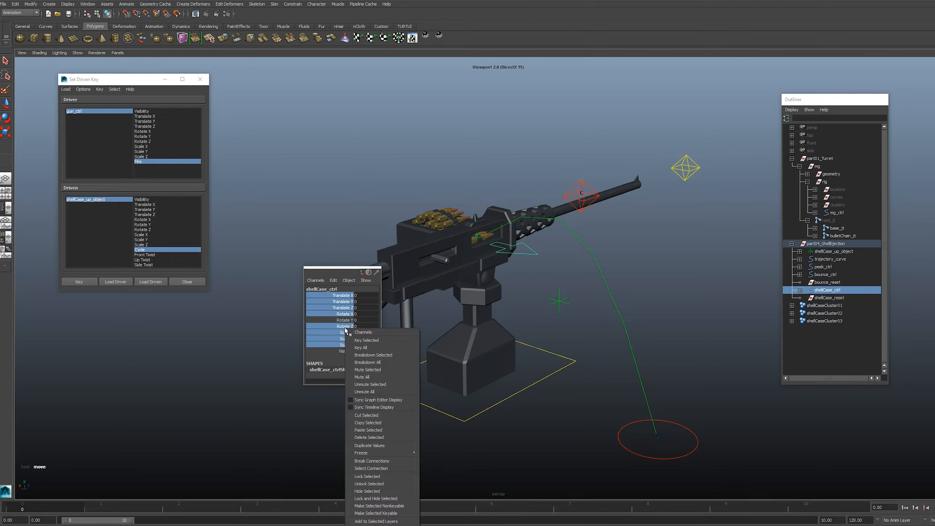
{"action": "left_click", "coordinate": [387, 497]}
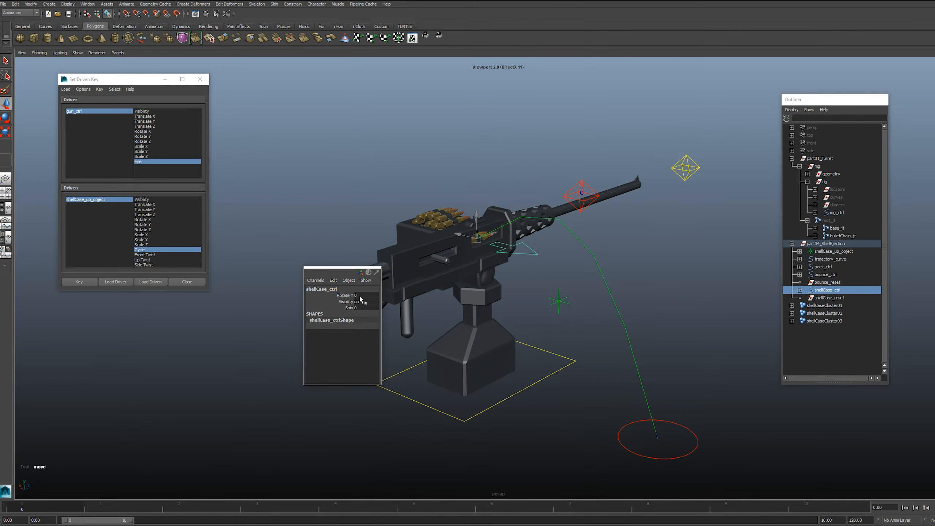
Step: Test the Rotate Y channel of shellCase_ctrl and clear the selection
{"action": "left_click", "coordinate": [341, 295]}
{"action": "mouse_move", "coordinate": [506, 310]}
{"action": "middle_mouse_down"}
{"action": "mouse_move", "coordinate": [537, 302]}
{"action": "mouse_move", "coordinate": [508, 310]}
{"action": "mouse_move", "coordinate": [515, 315]}
{"action": "middle_mouse_up"}
{"action": "left_click", "coordinate": [592, 281]}
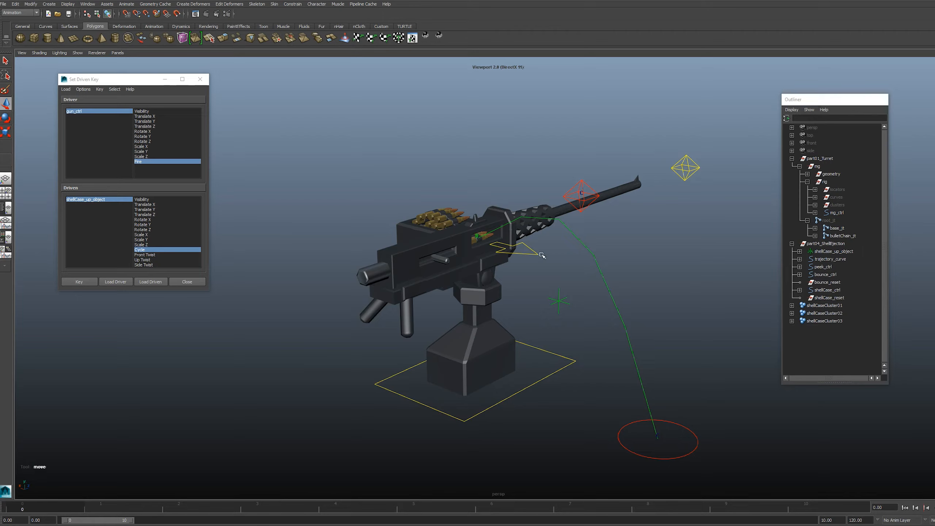
Step: Examine the channels of shellCase_ctrl and shellCase_reset and the control's placement at the gun's ejection port
{"action": "left_click", "coordinate": [518, 249]}
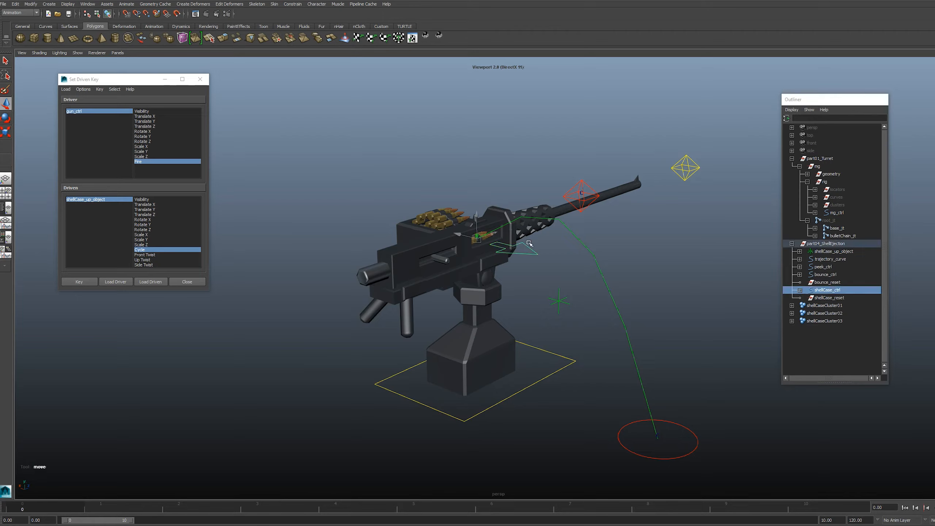
{"action": "left_click", "coordinate": [828, 298]}
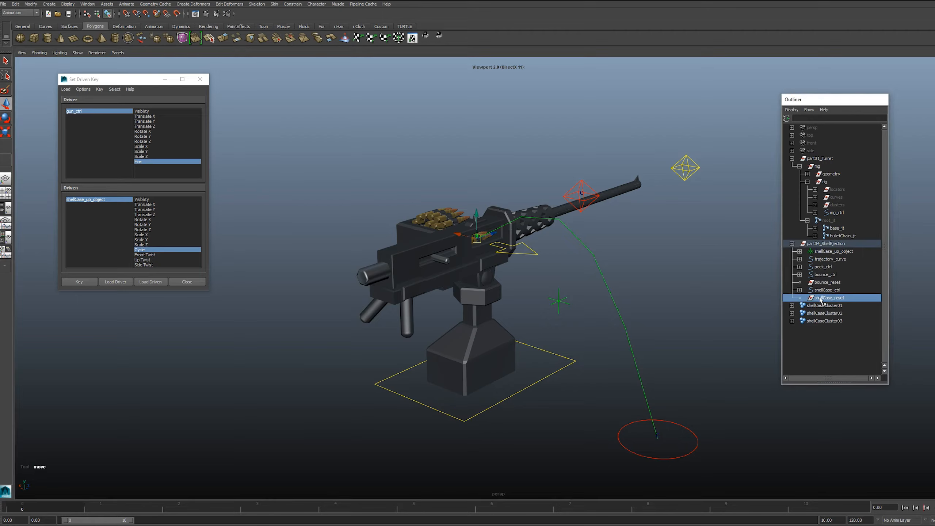
{"action": "left_click_drag", "start_coordinate": [597, 253], "coordinate": [591, 261], "text": "alt"}
{"action": "middle_click_drag", "start_coordinate": [590, 261], "coordinate": [558, 249], "text": "alt"}
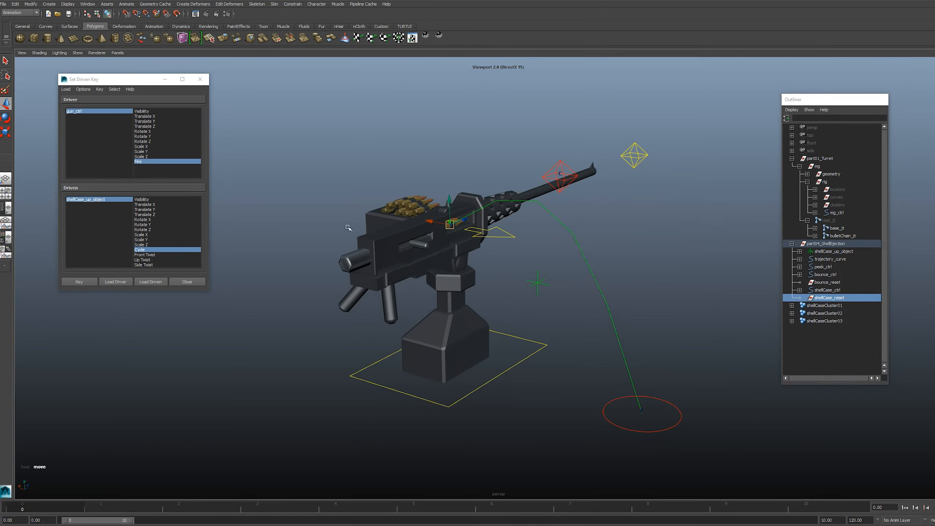
{"action": "key", "text": "ctrl+a"}
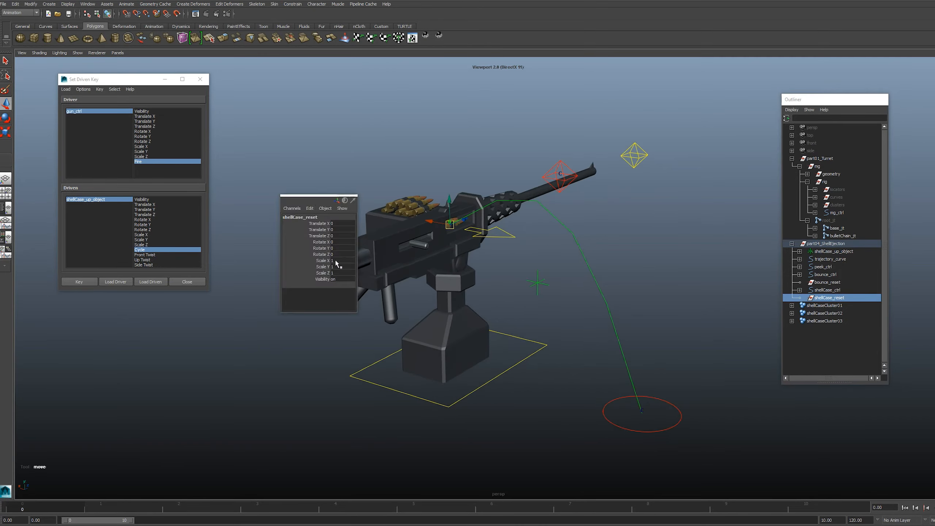
{"action": "left_click", "coordinate": [827, 291]}
{"action": "left_click", "coordinate": [834, 296]}
{"action": "middle_click_drag", "start_coordinate": [531, 246], "coordinate": [581, 245], "text": "alt"}
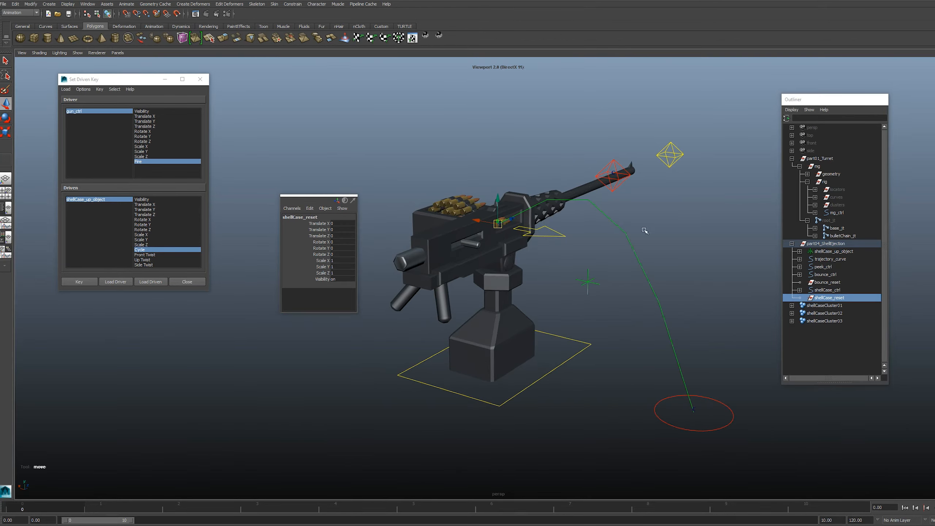
{"action": "left_click", "coordinate": [684, 245]}
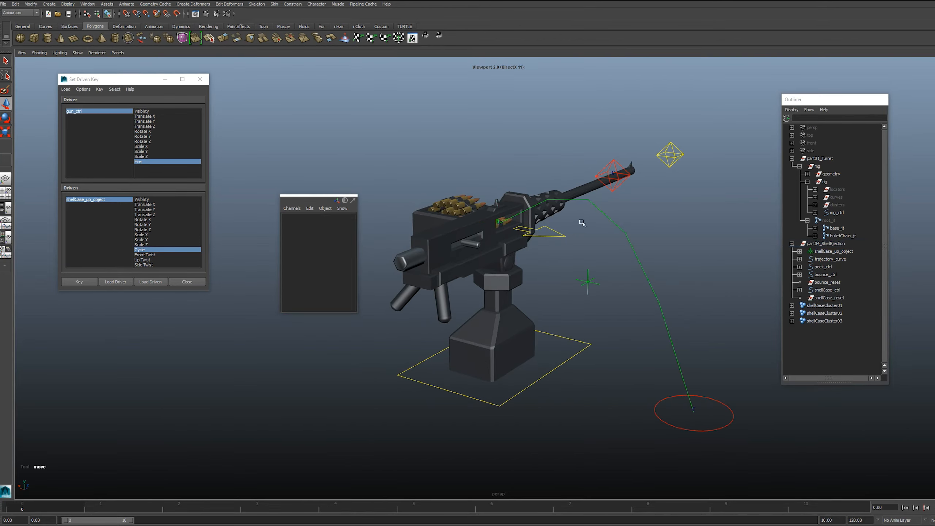
{"action": "left_click", "coordinate": [546, 234]}
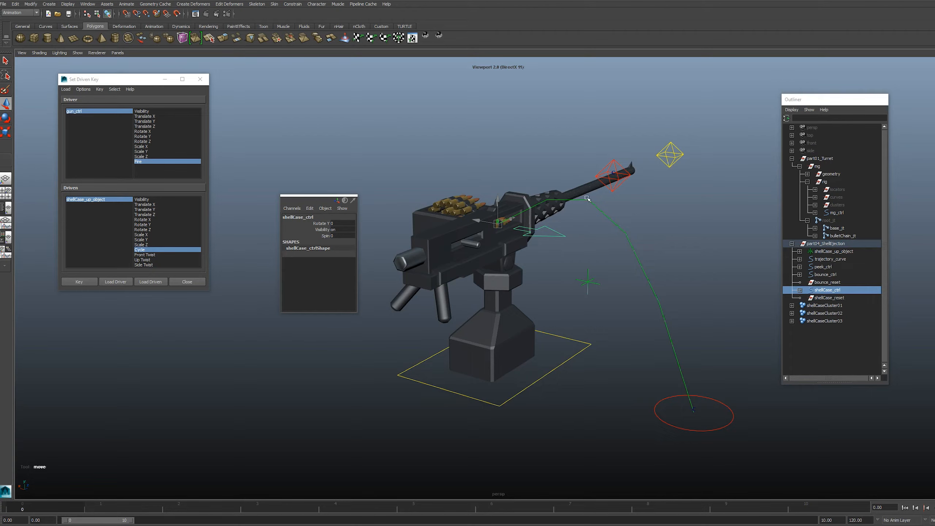
Step: Unhide the root_jt joint chain of the turret and clear the selection
{"action": "left_click", "coordinate": [833, 221]}
{"action": "key", "text": "shift+h"}
{"action": "left_click", "coordinate": [714, 228]}
{"action": "left_click", "coordinate": [555, 240]}
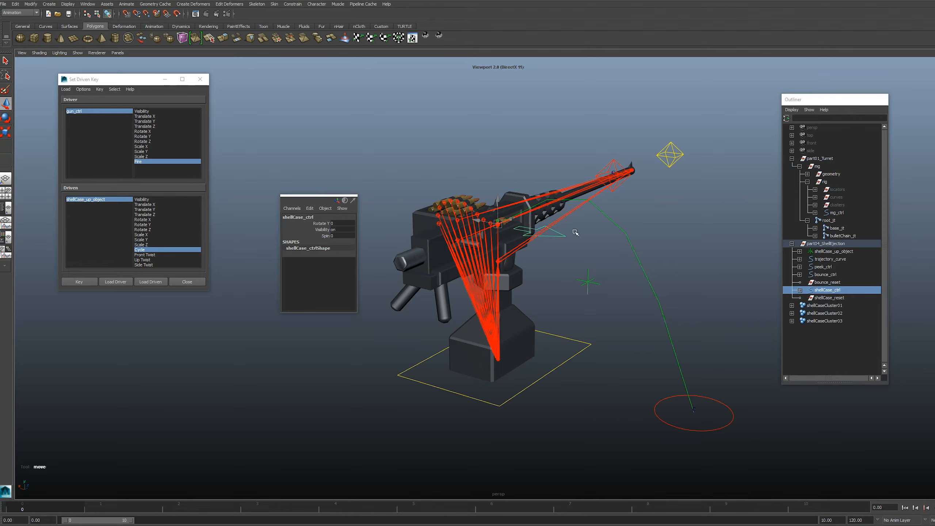
{"action": "middle_click_drag", "start_coordinate": [644, 234], "coordinate": [643, 243], "text": "alt"}
{"action": "left_click", "coordinate": [580, 145]}
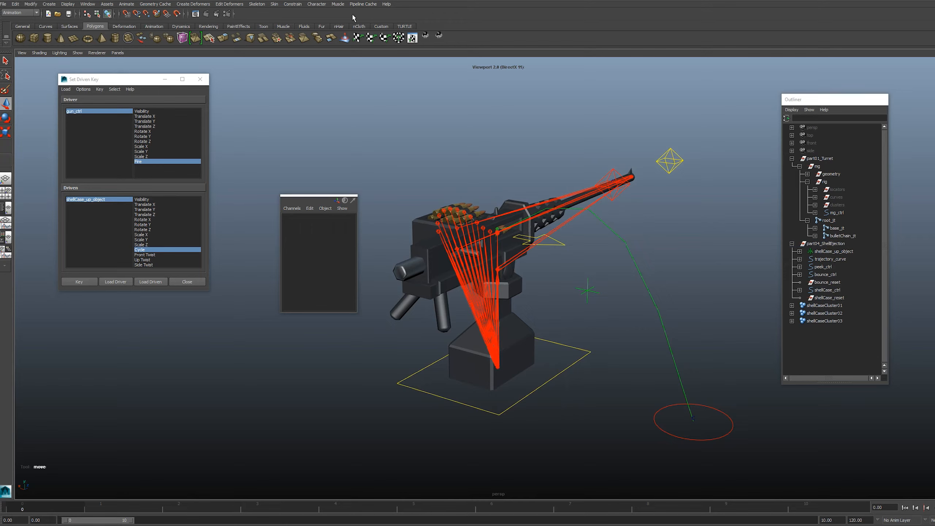
Step: Open the Parent constraint options and parent shellCase_ctrl under shellCase_reset
{"action": "left_click", "coordinate": [293, 5]}
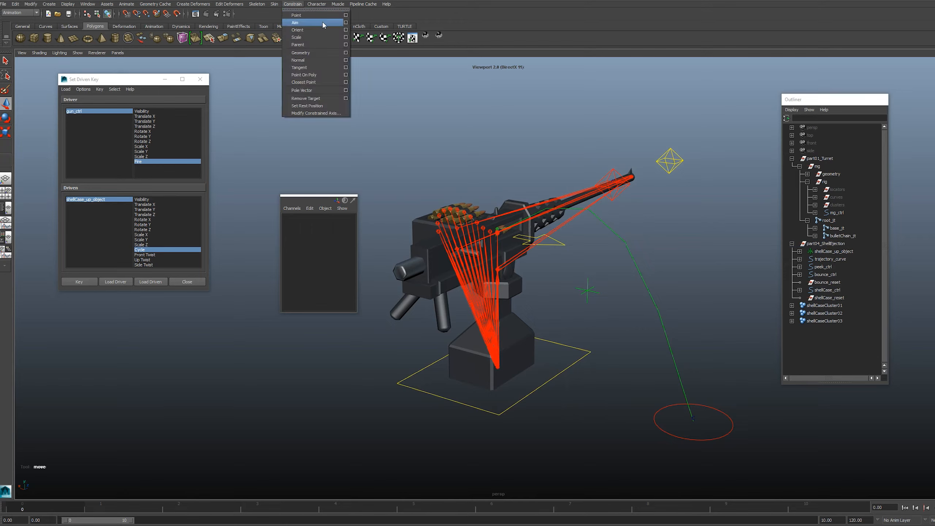
{"action": "left_click", "coordinate": [348, 46]}
{"action": "left_click_drag", "start_coordinate": [442, 35], "coordinate": [448, 35]}
{"action": "left_click_drag", "start_coordinate": [699, 233], "coordinate": [691, 254], "text": "alt"}
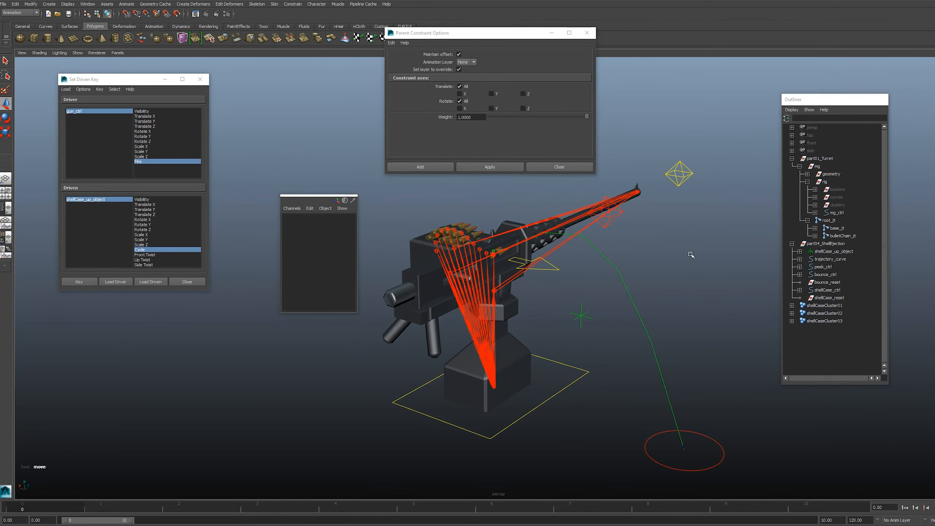
{"action": "left_click", "coordinate": [827, 290]}
{"action": "middle_click_drag", "start_coordinate": [821, 293], "coordinate": [826, 300]}
{"action": "left_click", "coordinate": [822, 291]}
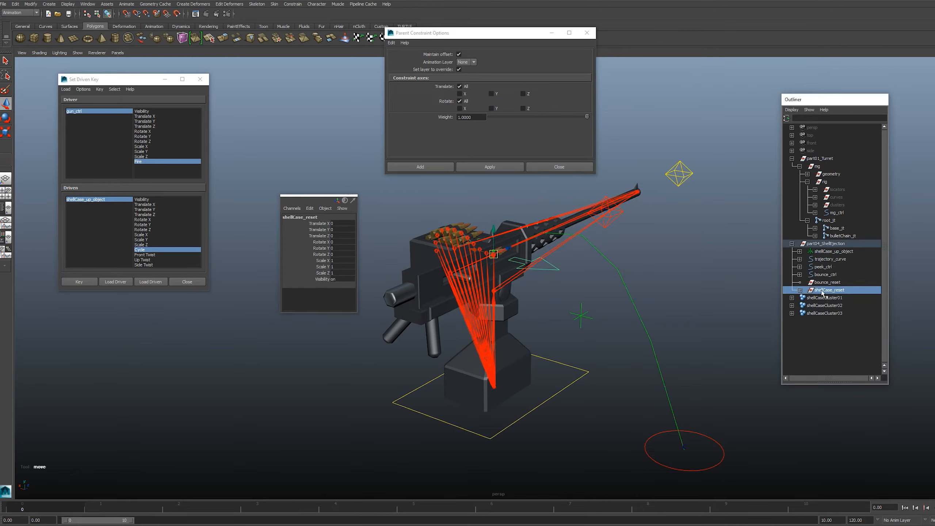
Step: Parent-constrain shellCase_reset to gun_jt with Maintain Offset on and all translate and rotate axes, and close the constraint options
{"action": "left_click", "coordinate": [587, 217]}
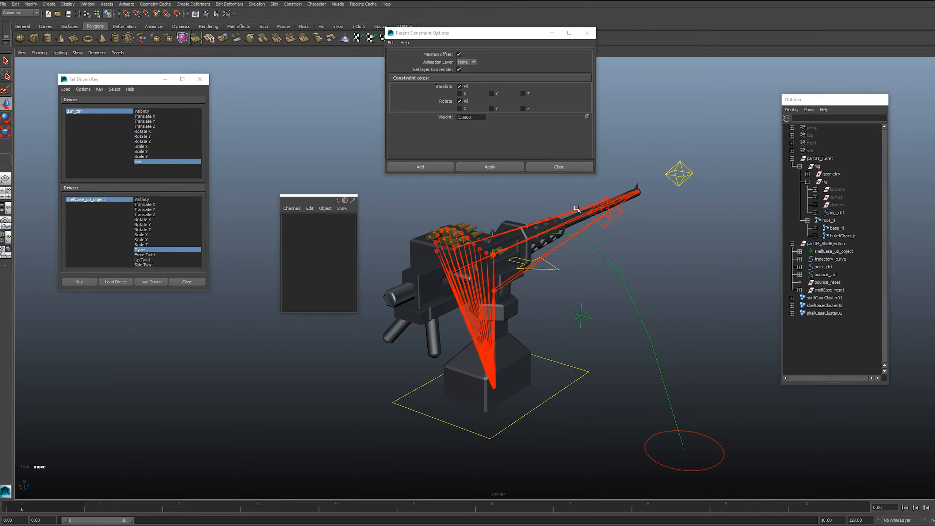
{"action": "left_click", "coordinate": [577, 209]}
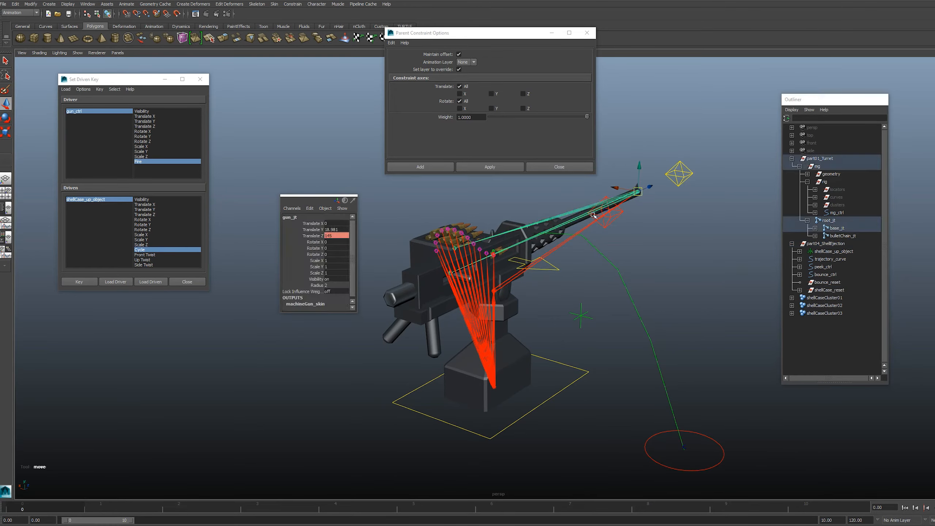
{"action": "left_click", "coordinate": [824, 290], "text": "ctrl"}
{"action": "left_click", "coordinate": [489, 167]}
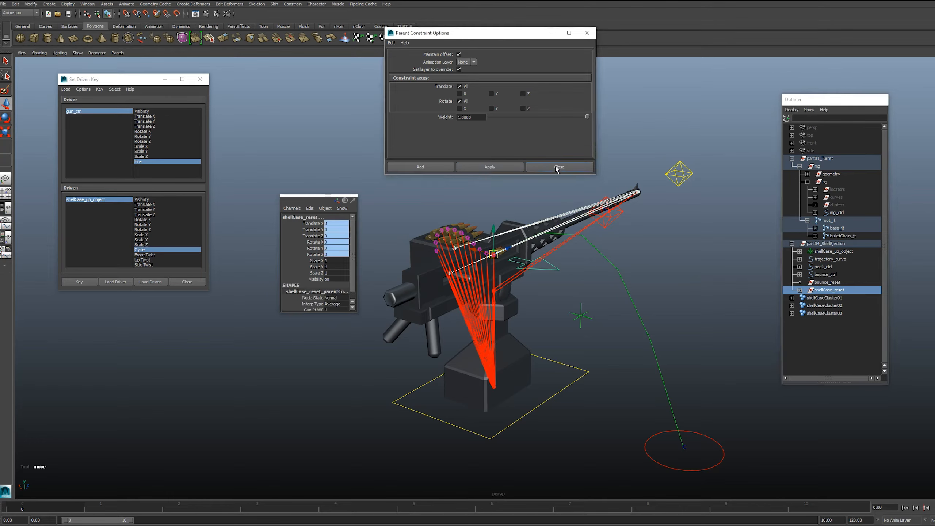
{"action": "left_click", "coordinate": [559, 167]}
Step: Test the shell case constraint by moving gun_ctrl, check shellCase_reset's channels, and undo a trial rotation of shellCase_ctrl
{"action": "left_click_drag", "start_coordinate": [673, 142], "coordinate": [487, 141]}
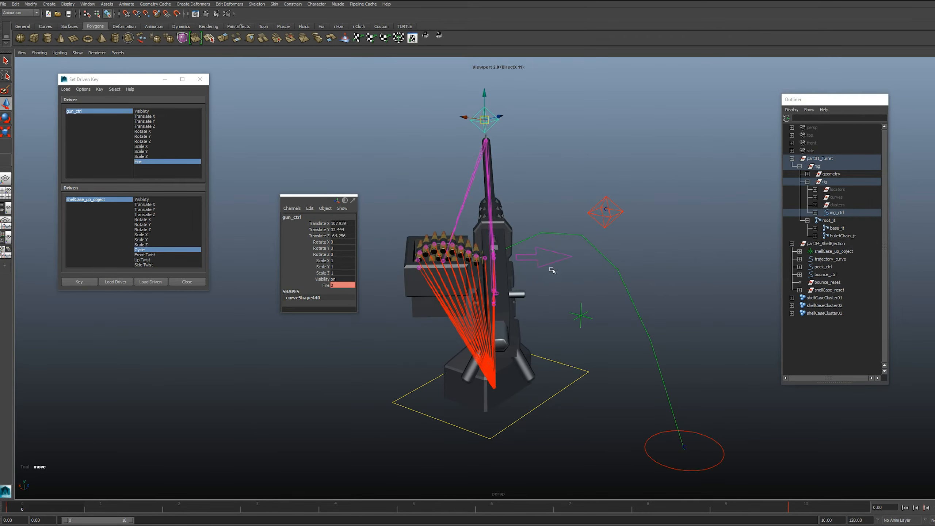
{"action": "left_click", "coordinate": [544, 257]}
{"action": "key", "text": "e"}
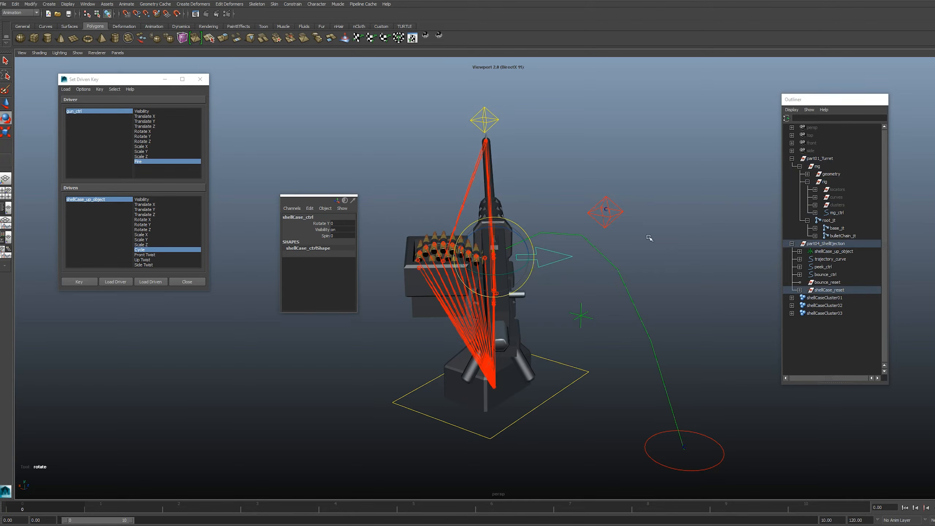
{"action": "left_click", "coordinate": [832, 290]}
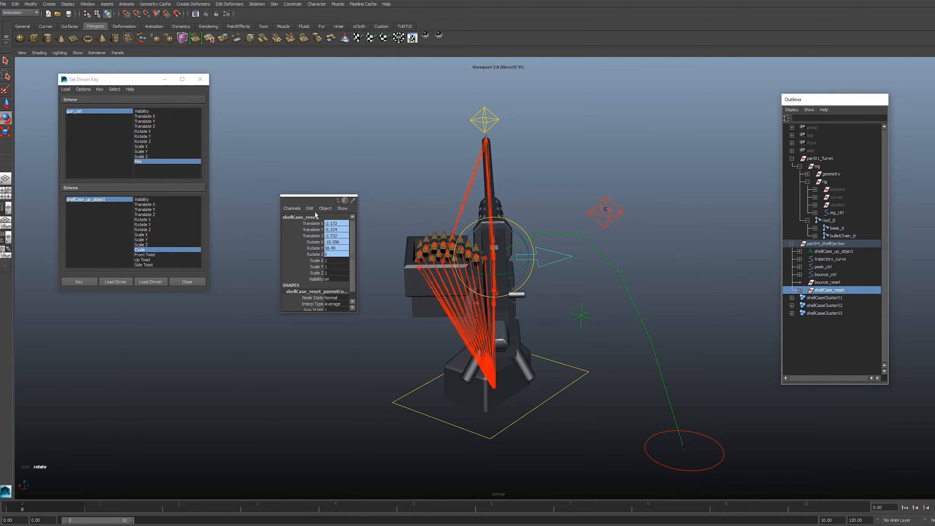
{"action": "left_click", "coordinate": [656, 177]}
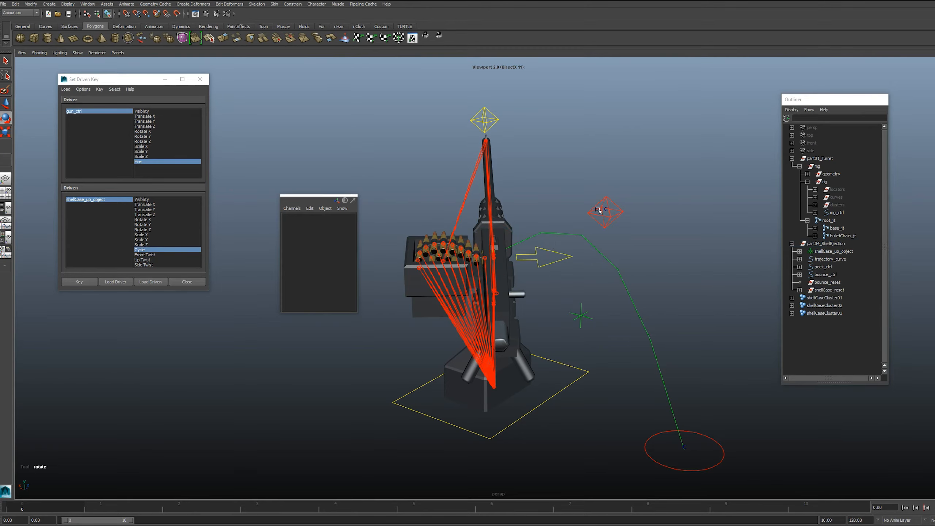
{"action": "left_click_drag", "start_coordinate": [547, 240], "coordinate": [512, 275]}
{"action": "key", "text": "ctrl+z"}
Step: Reset gun_ctrl's Translate X, Y and Z channels
{"action": "left_click", "coordinate": [555, 146]}
{"action": "left_click", "coordinate": [495, 116]}
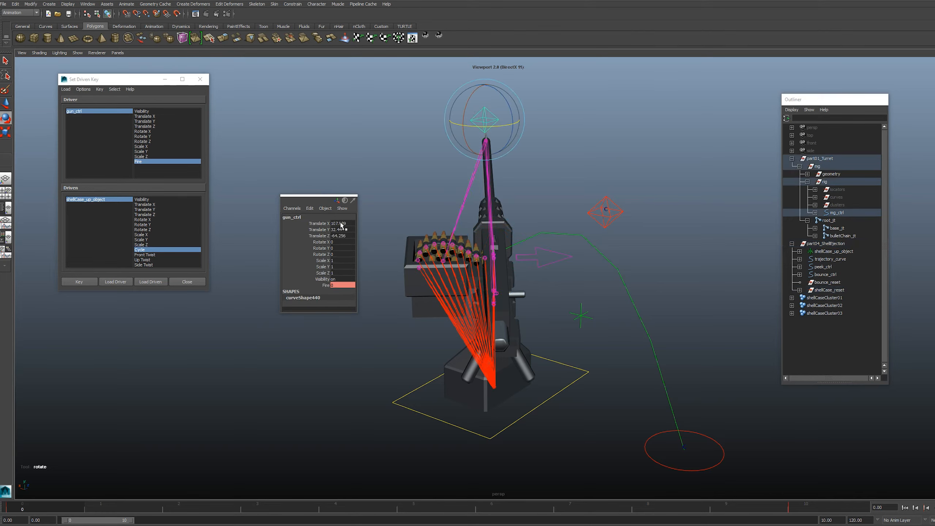
{"action": "left_click_drag", "start_coordinate": [341, 224], "coordinate": [342, 236]}
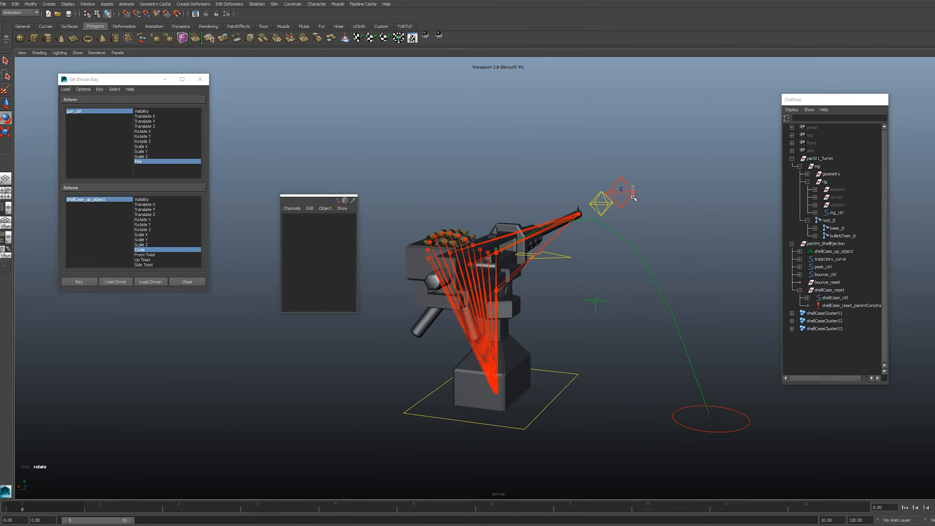
Step: Parent peek_ctrl under shellCase_ctrl, expand that control's hierarchy, and clear the selection
{"action": "left_click", "coordinate": [634, 198]}
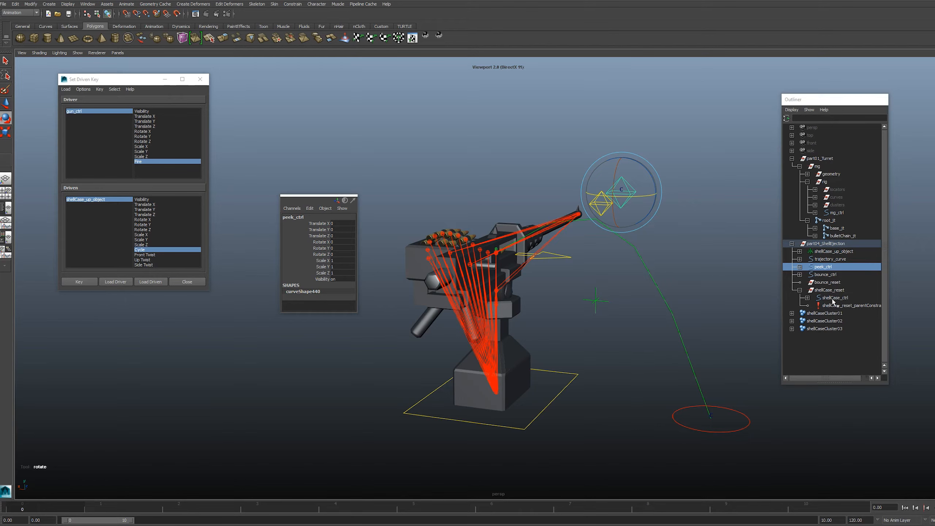
{"action": "middle_click_drag", "start_coordinate": [828, 268], "coordinate": [838, 299]}
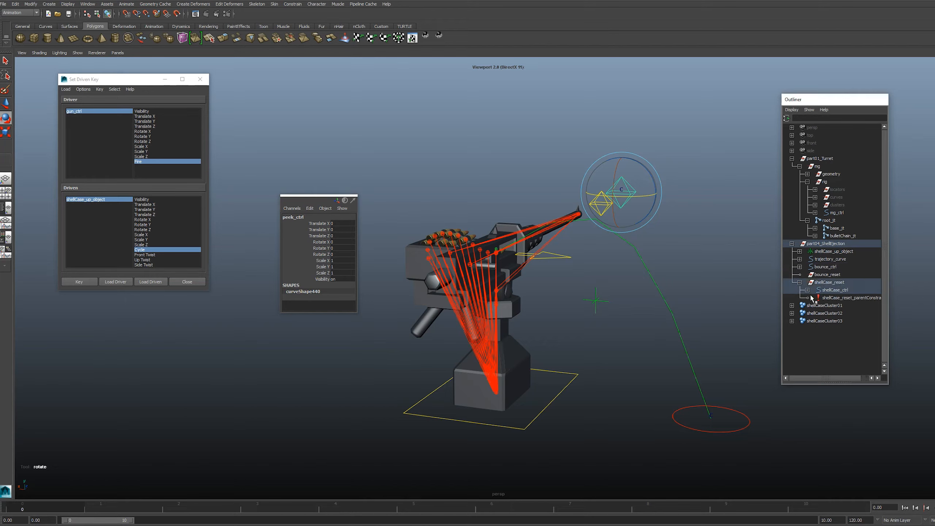
{"action": "left_click", "coordinate": [807, 291]}
{"action": "left_click", "coordinate": [722, 232]}
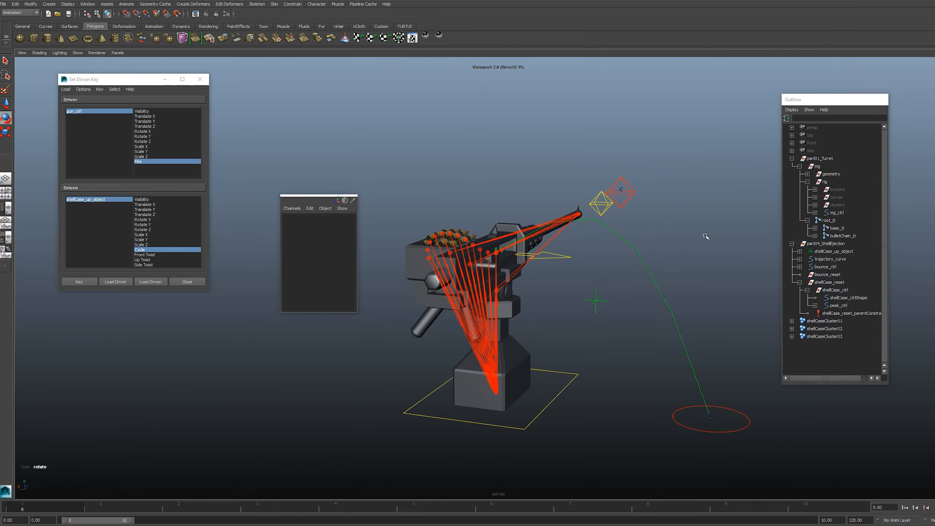
Step: Test rotating shellCase_ctrl with peek_ctrl as its child, undo the rotation, and clear the selection
{"action": "left_click", "coordinate": [564, 256]}
{"action": "mouse_move", "coordinate": [518, 258]}
{"action": "left_mouse_down"}
{"action": "mouse_move", "coordinate": [495, 259]}
{"action": "mouse_move", "coordinate": [515, 259]}
{"action": "left_mouse_up"}
{"action": "key", "text": "ctrl+z"}
{"action": "left_click", "coordinate": [700, 247]}
{"action": "mouse_move", "coordinate": [700, 247]}
{"action": "left_mouse_down", "text": "alt"}
{"action": "mouse_move", "coordinate": [693, 259]}
{"action": "mouse_move", "coordinate": [701, 263]}
{"action": "left_mouse_up", "text": "alt"}
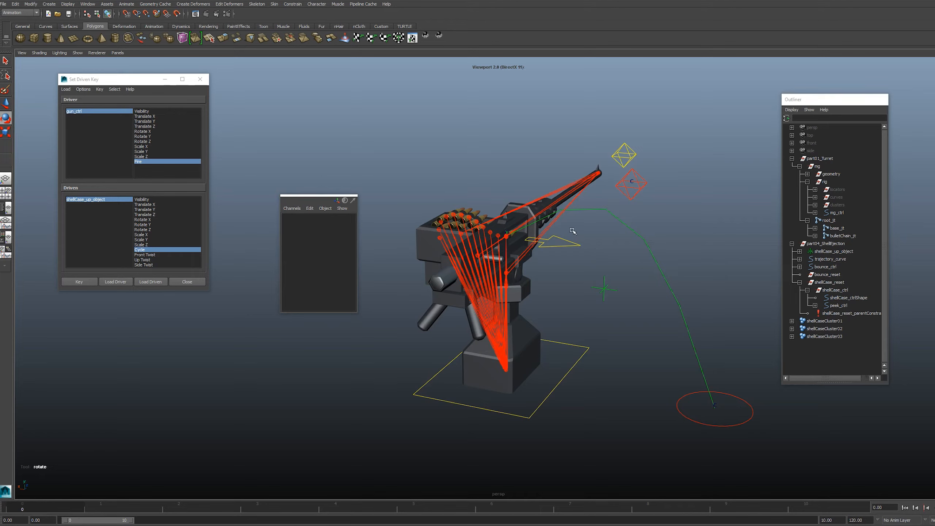
Step: Parent-constrain shellCaseCluster01 to shellCase_ctrl with Maintain Offset on
{"action": "left_click", "coordinate": [565, 244]}
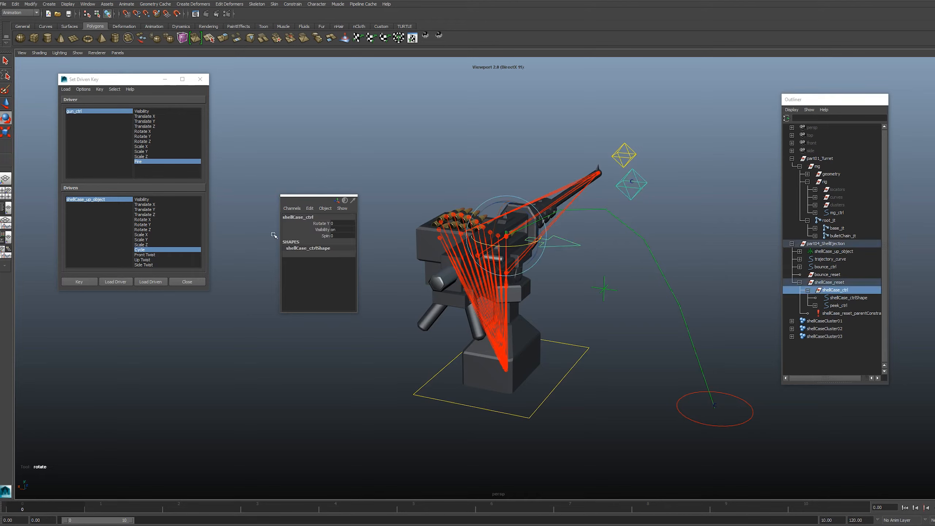
{"action": "left_click", "coordinate": [828, 321], "text": "ctrl"}
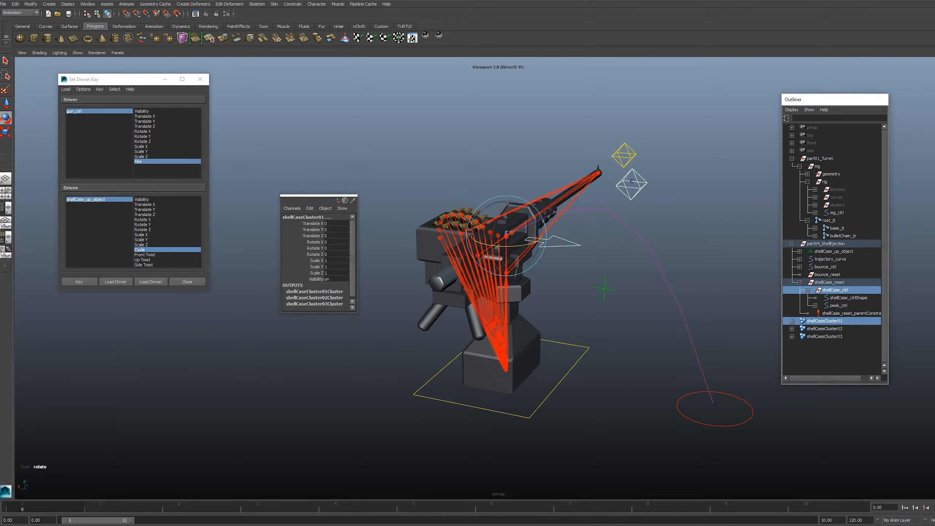
{"action": "left_click", "coordinate": [298, 4]}
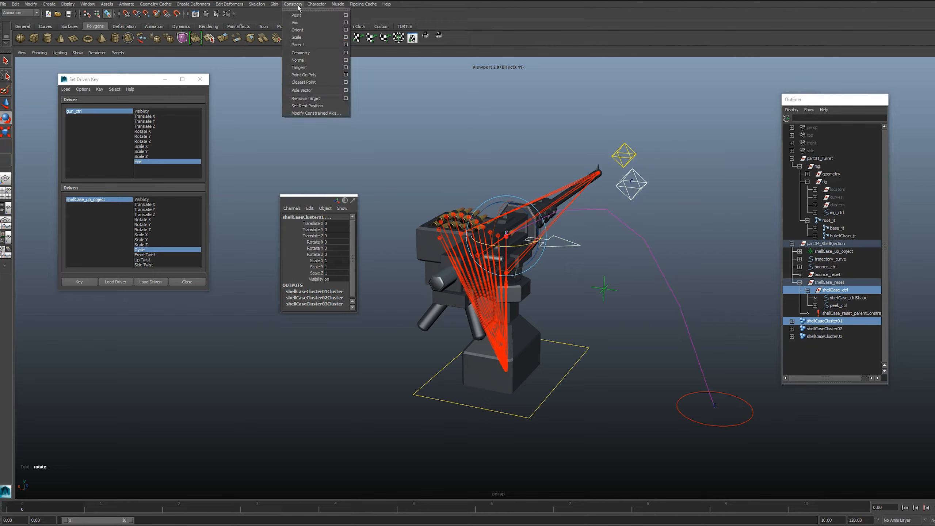
{"action": "left_click", "coordinate": [338, 42]}
{"action": "left_click", "coordinate": [480, 168]}
{"action": "left_click", "coordinate": [678, 209]}
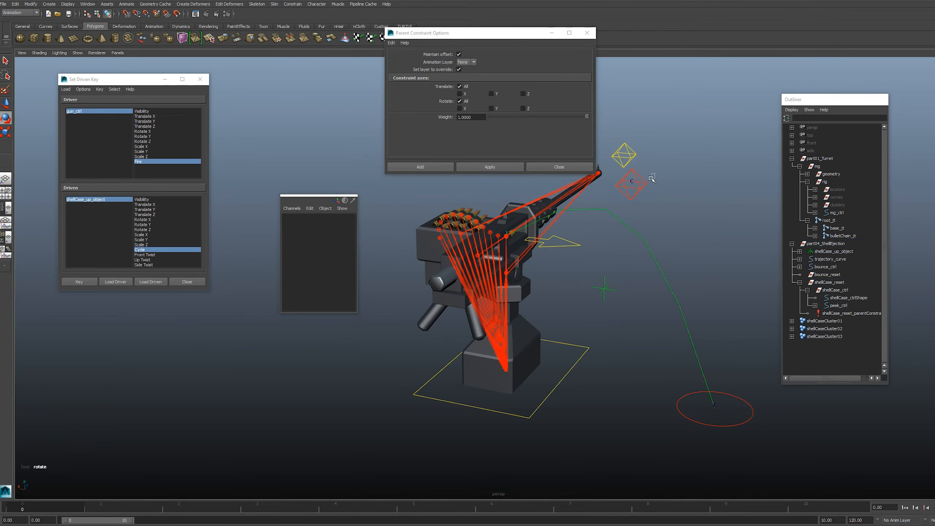
Step: Parent-constrain shellCaseCluster02 to peek_ctrl with Maintain Offset on
{"action": "left_click_drag", "start_coordinate": [655, 173], "coordinate": [644, 197]}
{"action": "left_click", "coordinate": [826, 328], "text": "ctrl"}
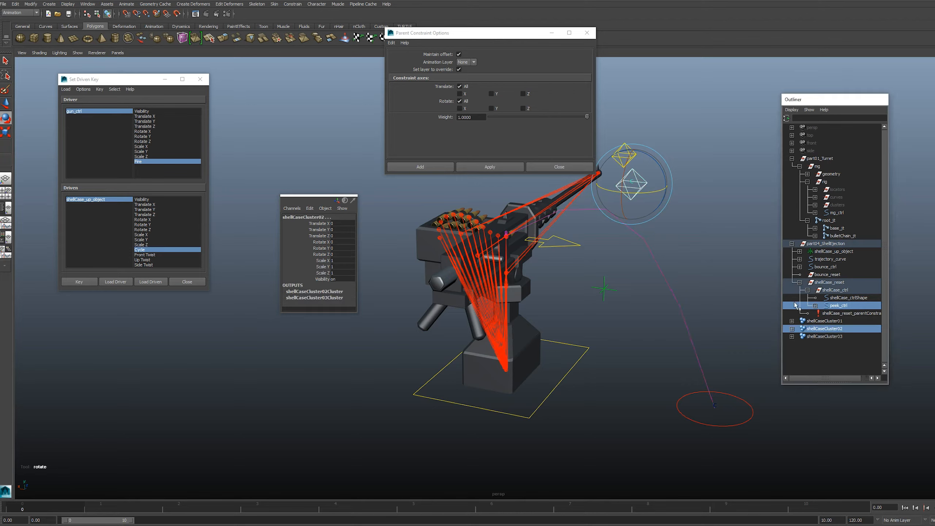
{"action": "left_click", "coordinate": [495, 168]}
{"action": "left_click", "coordinate": [728, 249]}
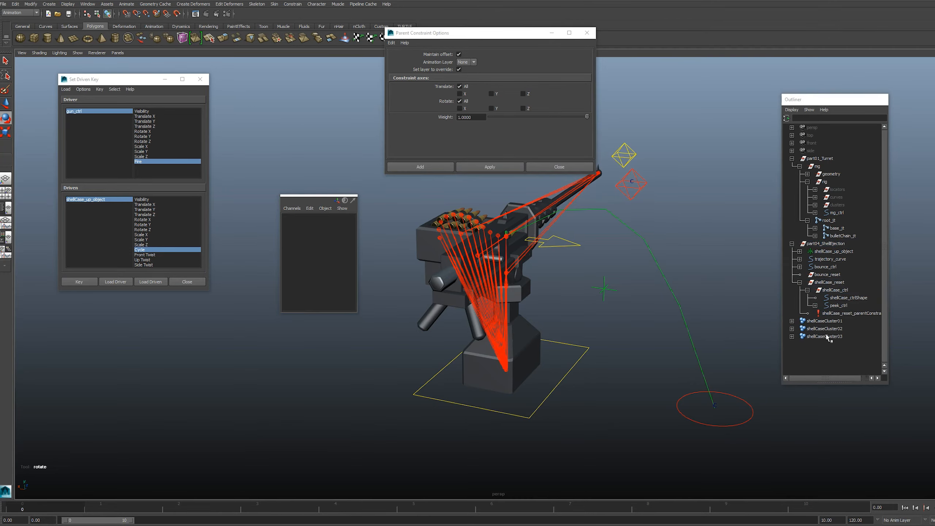
Step: Parent-constrain shellCaseCluster03 to bounce_ctrl with Maintain Offset on and close the constraint options
{"action": "left_click_drag", "start_coordinate": [740, 362], "coordinate": [744, 416]}
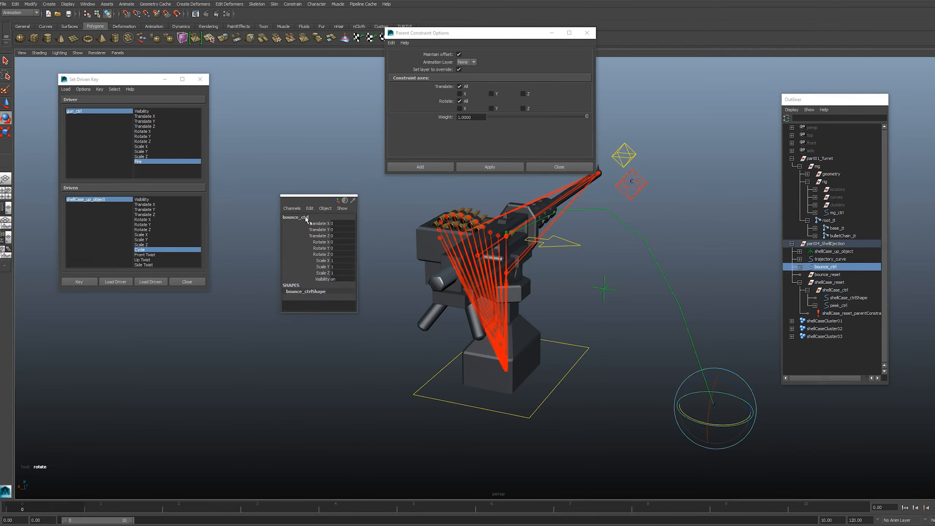
{"action": "left_click", "coordinate": [825, 336], "text": "ctrl"}
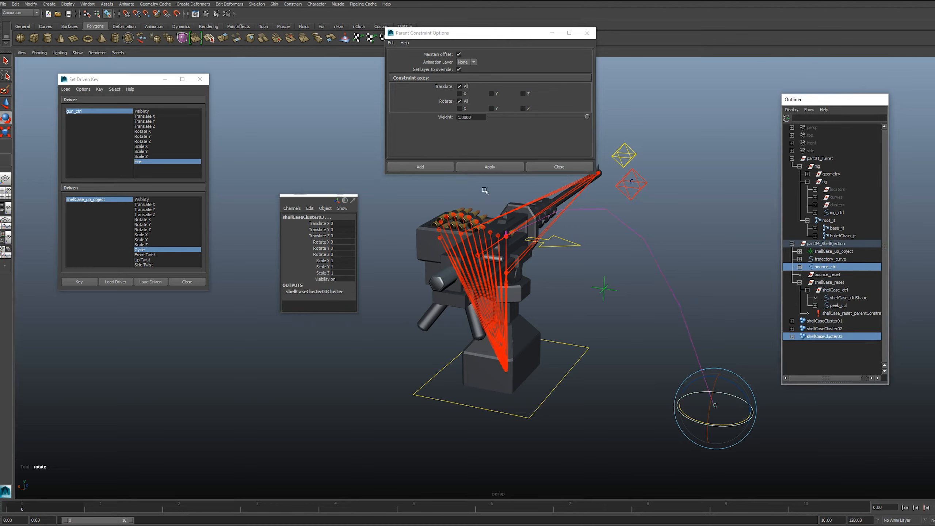
{"action": "left_click", "coordinate": [489, 166]}
{"action": "left_click", "coordinate": [559, 167]}
Step: Test moving bounce_ctrl with the trajectory's end, undo the move, and check peek_ctrl
{"action": "left_click_drag", "start_coordinate": [757, 378], "coordinate": [711, 367]}
{"action": "key", "text": "w"}
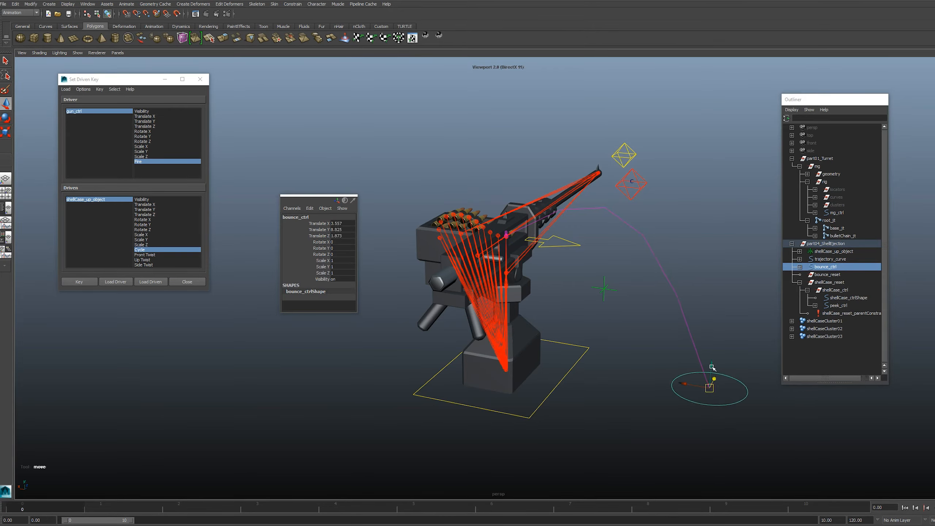
{"action": "key", "text": "ctrl+z"}
{"action": "left_click_drag", "start_coordinate": [639, 184], "coordinate": [634, 209]}
{"action": "left_click", "coordinate": [681, 229]}
Step: Move shellCaseCluster01, shellCaseCluster02 and shellCaseCluster03 into the turret's clusters group
{"action": "left_click_drag", "start_coordinate": [681, 228], "coordinate": [661, 248], "text": "alt"}
{"action": "left_click", "coordinate": [828, 291]}
{"action": "left_click", "coordinate": [829, 305], "text": "shift"}
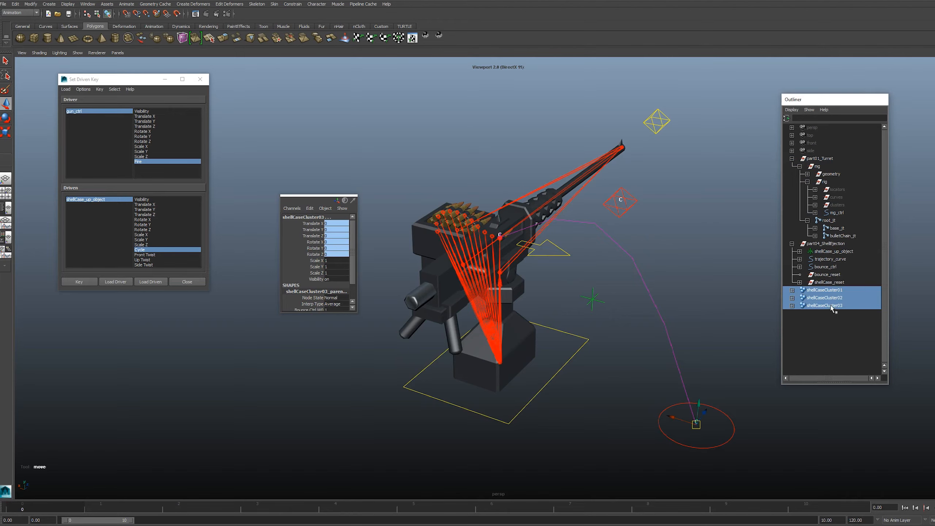
{"action": "middle_click_drag", "start_coordinate": [823, 295], "coordinate": [842, 206]}
Step: Check the pivots of bounce_ctrl, shellCase_reset, bounce_reset and shellCase_ctrl by selecting each in turn
{"action": "left_click_drag", "start_coordinate": [713, 385], "coordinate": [727, 453]}
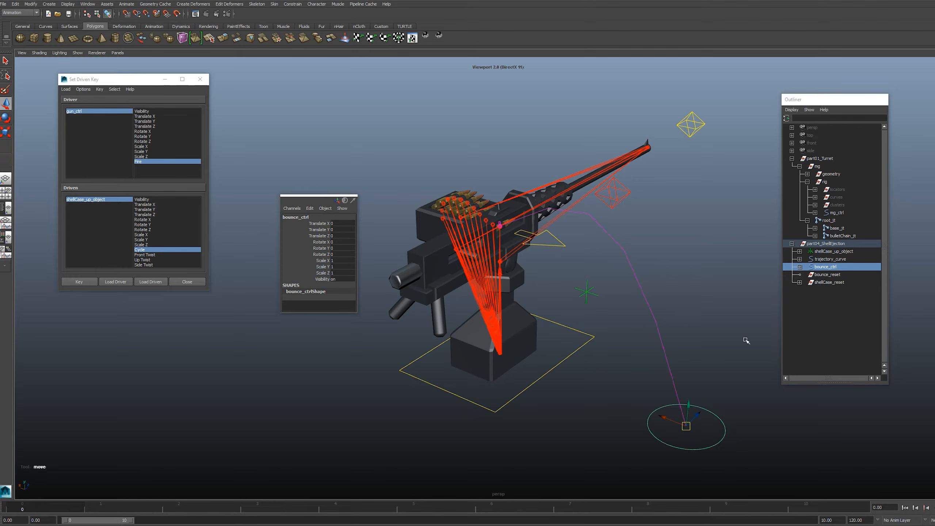
{"action": "left_click", "coordinate": [830, 281]}
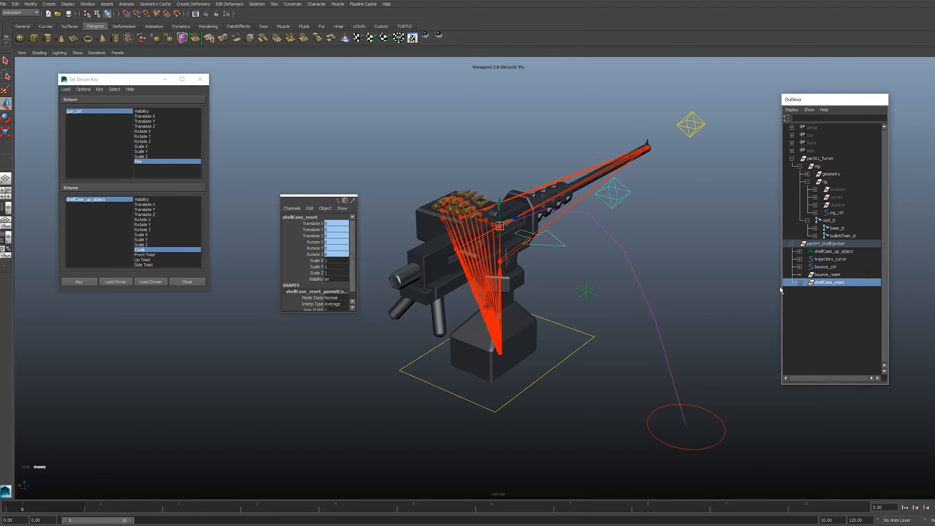
{"action": "left_click", "coordinate": [828, 274]}
{"action": "key", "text": "e"}
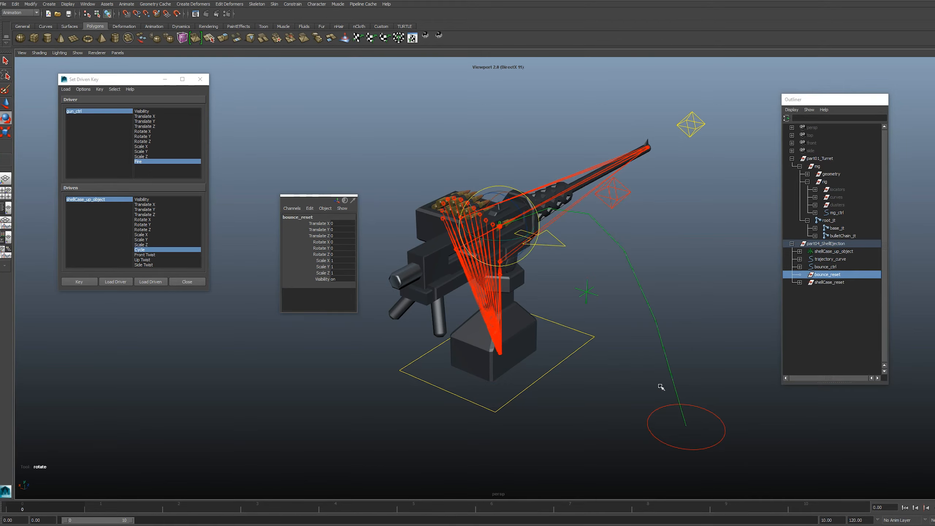
{"action": "left_click", "coordinate": [664, 437]}
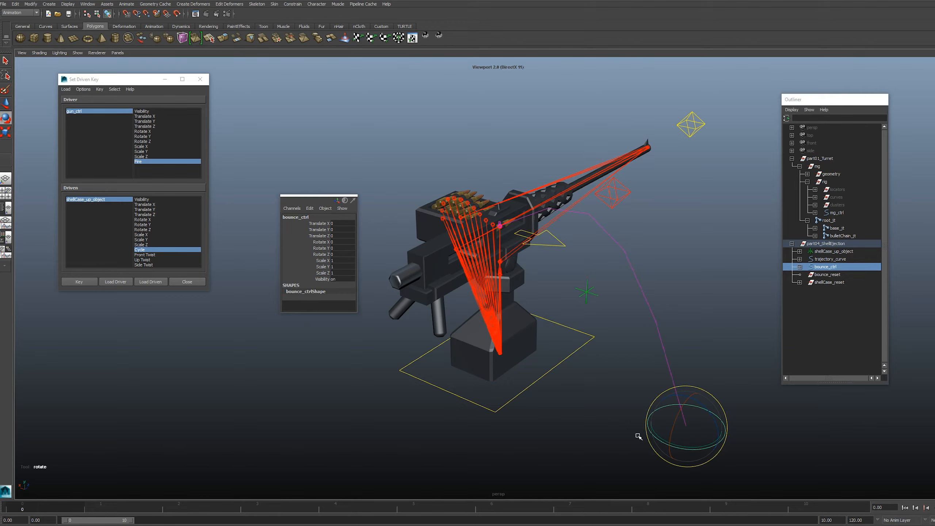
{"action": "key", "text": "w"}
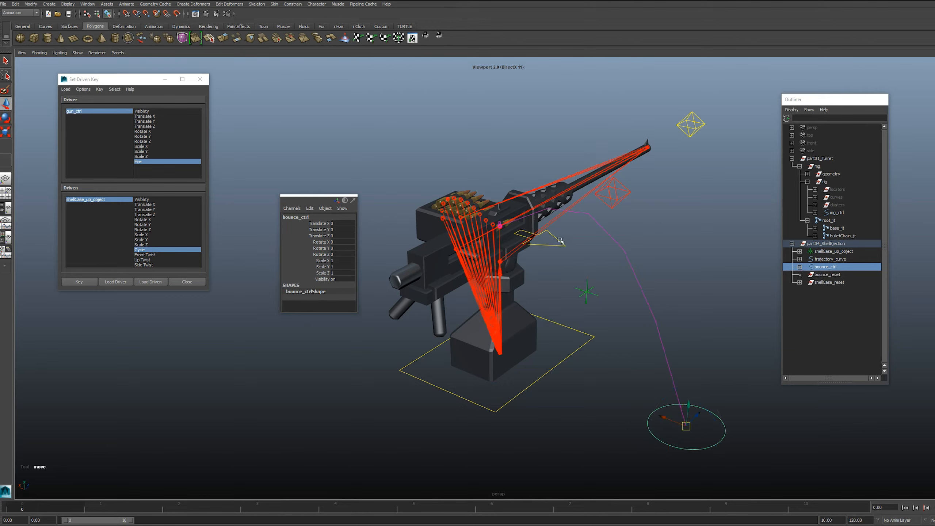
{"action": "left_click", "coordinate": [538, 249]}
{"action": "key", "text": "e"}
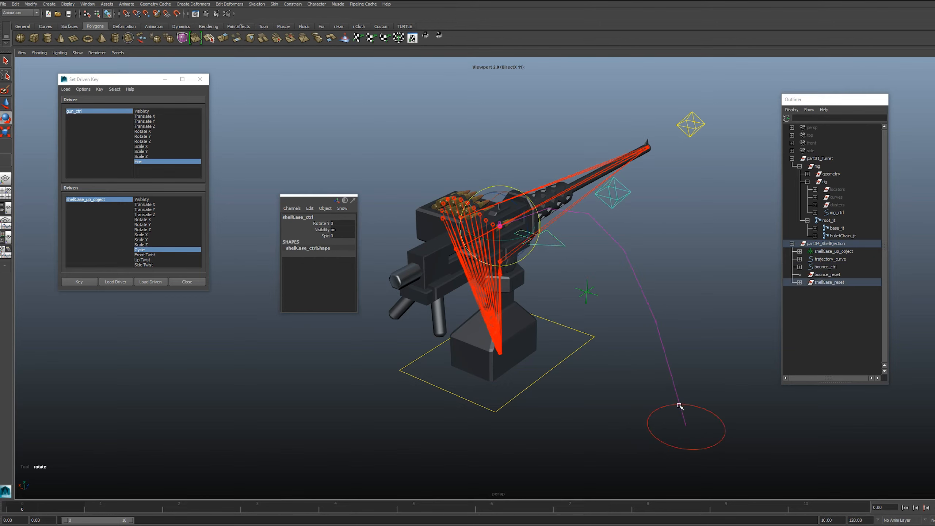
Step: Test aiming the turret by moving gun_ctrl above it, and undo the move
{"action": "left_click", "coordinate": [684, 118]}
{"action": "key", "text": "w"}
{"action": "left_click_drag", "start_coordinate": [691, 124], "coordinate": [564, 84]}
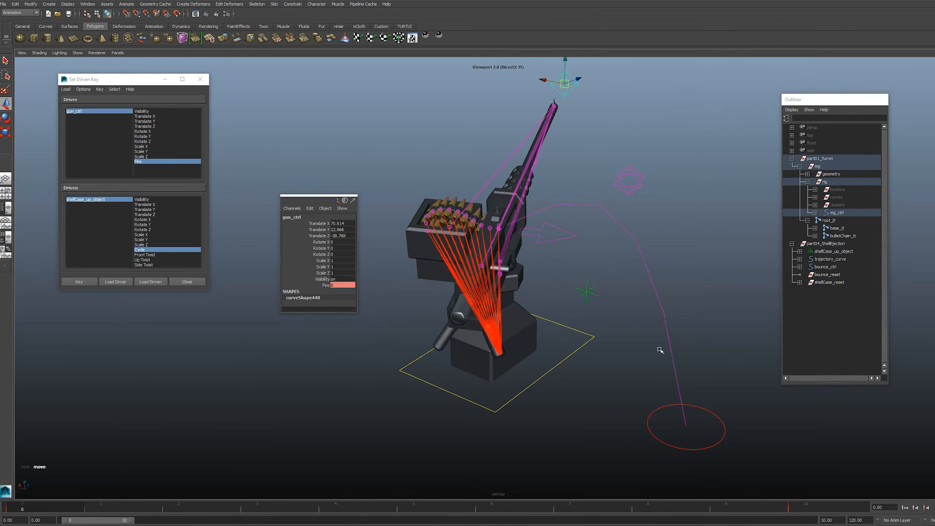
{"action": "key", "text": "ctrl+z"}
Step: Parent bounce_ctrl under the bounce_reset group
{"action": "left_click", "coordinate": [722, 219]}
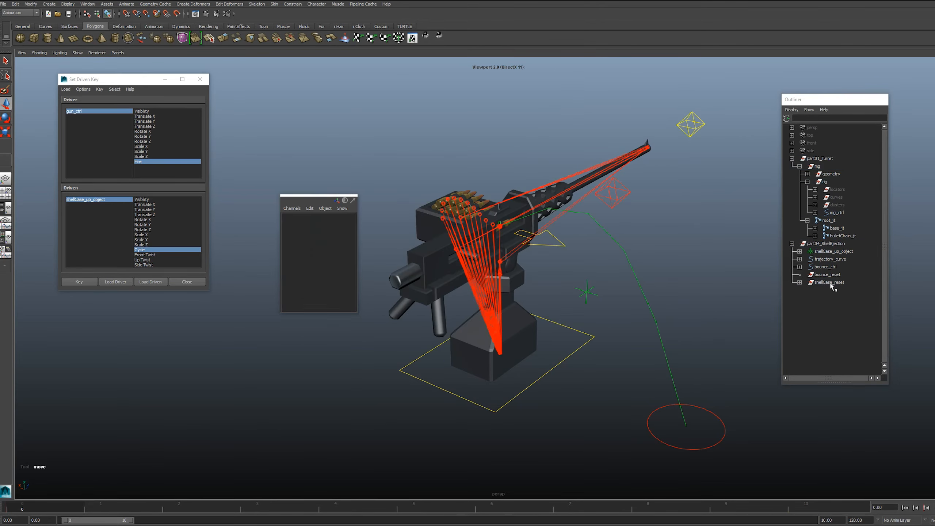
{"action": "left_click", "coordinate": [827, 276]}
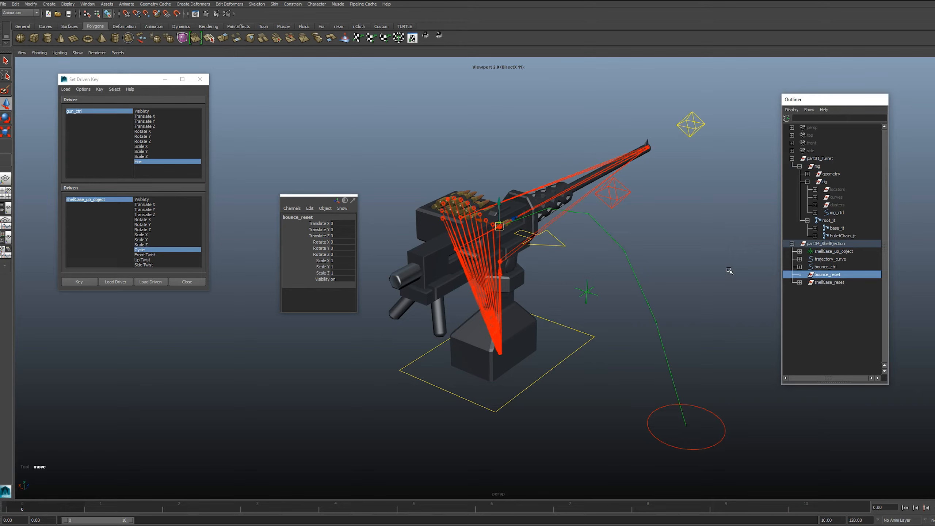
{"action": "left_click", "coordinate": [829, 268]}
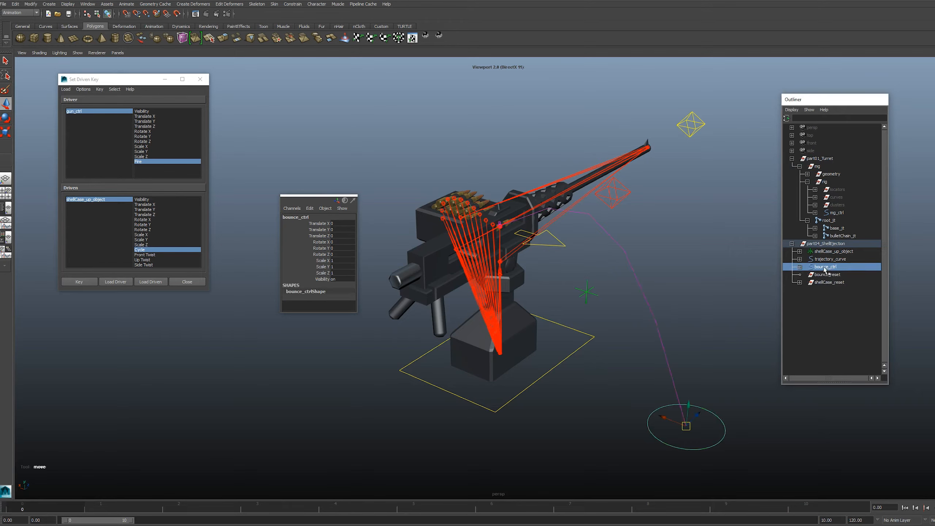
{"action": "middle_click_drag", "start_coordinate": [827, 268], "coordinate": [830, 278]}
Step: Parent the bounce_reset group under mg_ctrl in the turret hierarchy
{"action": "left_click", "coordinate": [827, 267]}
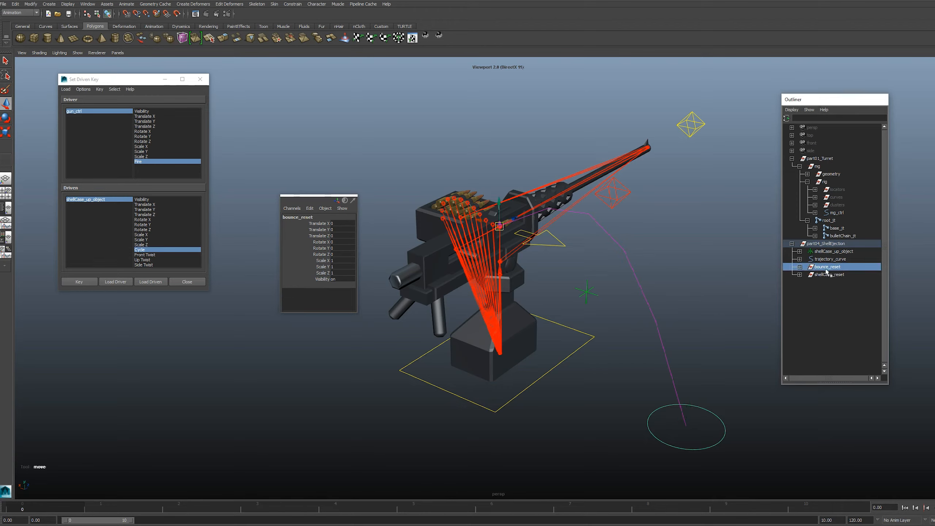
{"action": "left_click", "coordinate": [815, 212]}
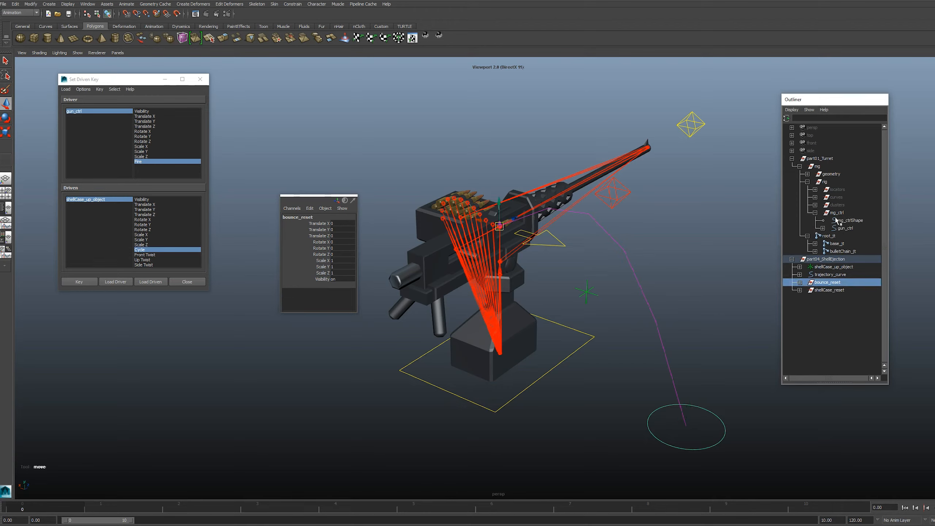
{"action": "middle_click_drag", "start_coordinate": [824, 285], "coordinate": [838, 218]}
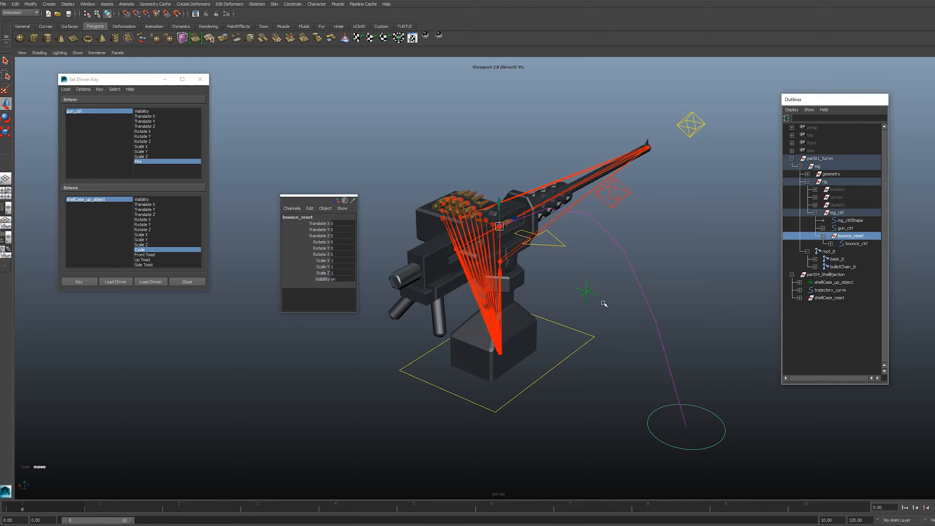
Step: Move trajectory_curve into the turret's curves group and parent shellCase_reset under mg_ctrl
{"action": "left_click", "coordinate": [829, 290]}
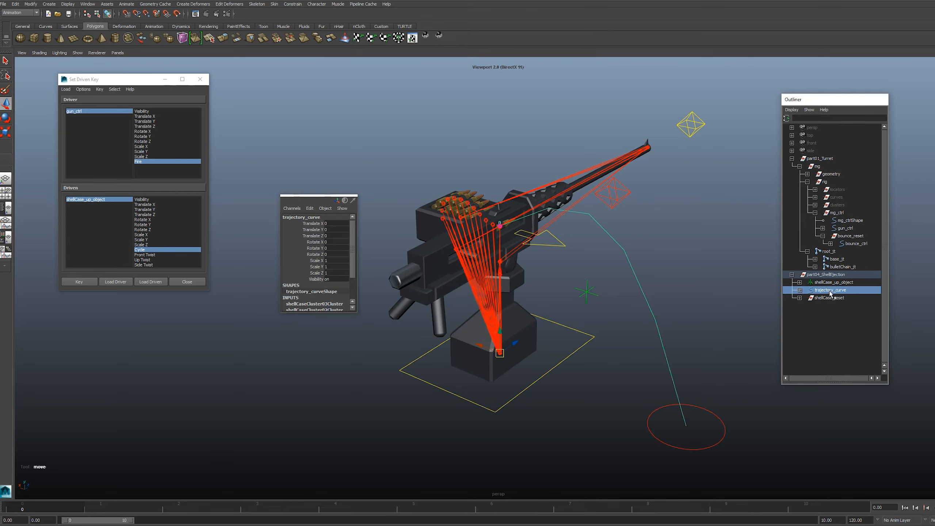
{"action": "middle_click_drag", "start_coordinate": [831, 293], "coordinate": [838, 201]}
{"action": "left_click", "coordinate": [826, 291]}
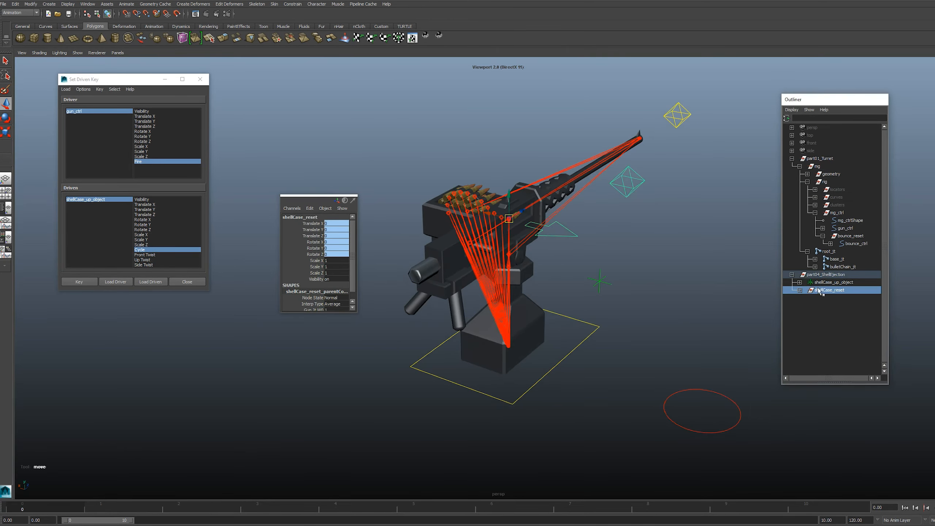
{"action": "middle_click_drag", "start_coordinate": [827, 291], "coordinate": [835, 216]}
Step: Test moving gun_ctrl with the new hierarchy, undo the move, and check shellCase_reset
{"action": "left_click", "coordinate": [677, 120]}
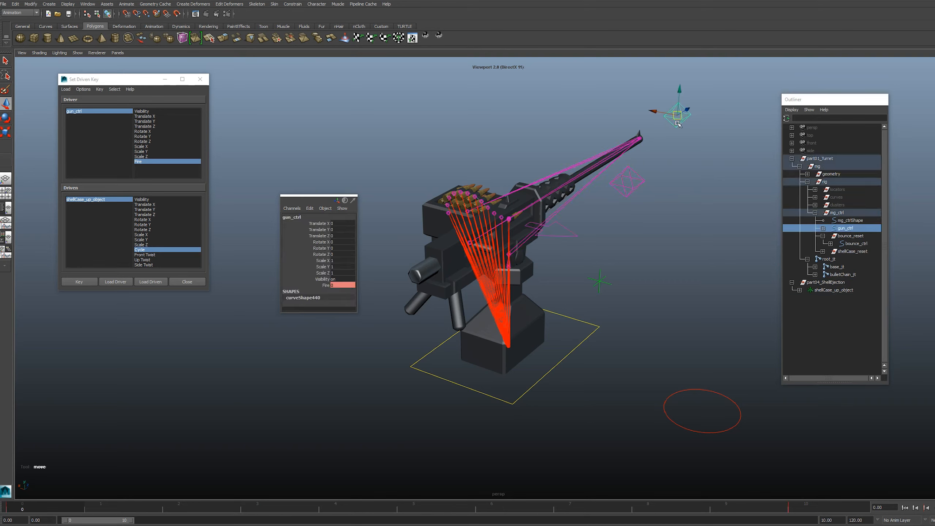
{"action": "left_click_drag", "start_coordinate": [677, 115], "coordinate": [642, 140]}
{"action": "key", "text": "ctrl+z"}
{"action": "left_click", "coordinate": [851, 252]}
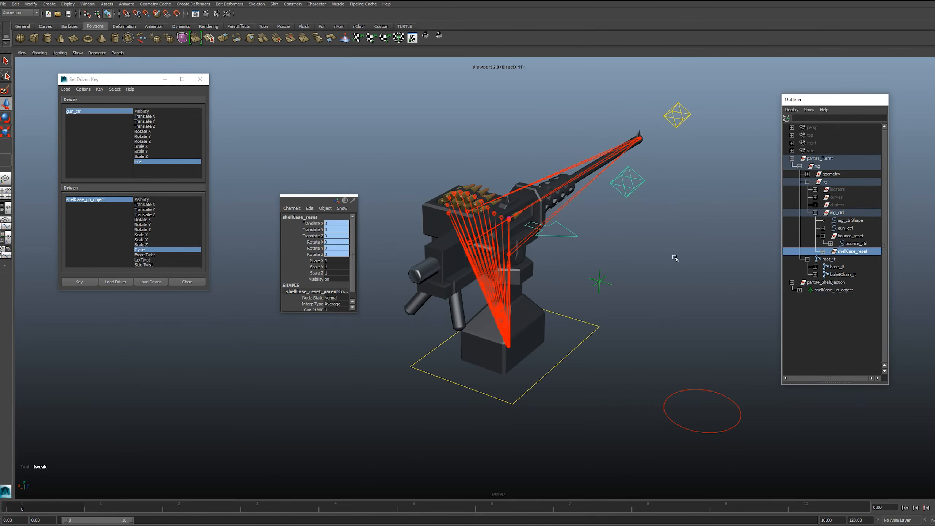
{"action": "left_click", "coordinate": [691, 250]}
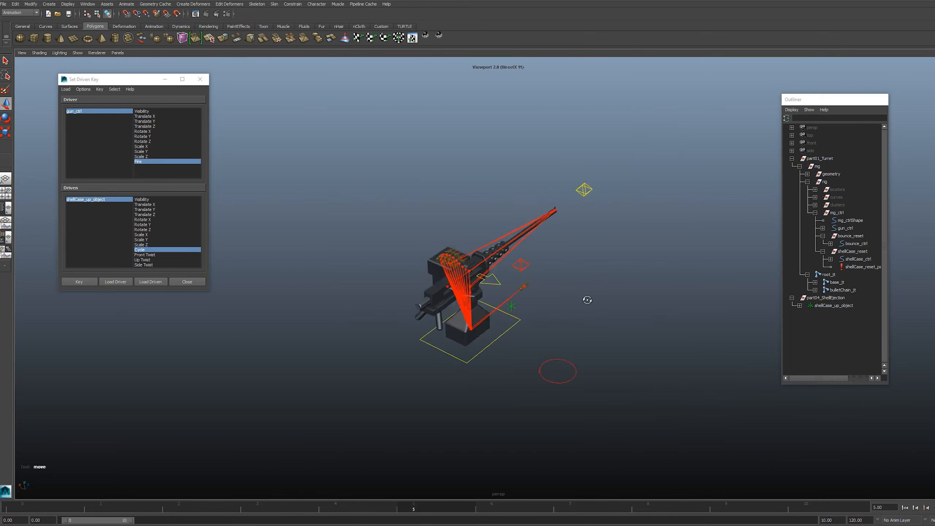
Step: Move gun_ctrl to several positions around the turret at frame 5 to test how the ejected shell case follows
{"action": "left_click_drag", "start_coordinate": [587, 298], "coordinate": [591, 273], "text": "alt"}
{"action": "left_click_drag", "start_coordinate": [530, 151], "coordinate": [483, 203]}
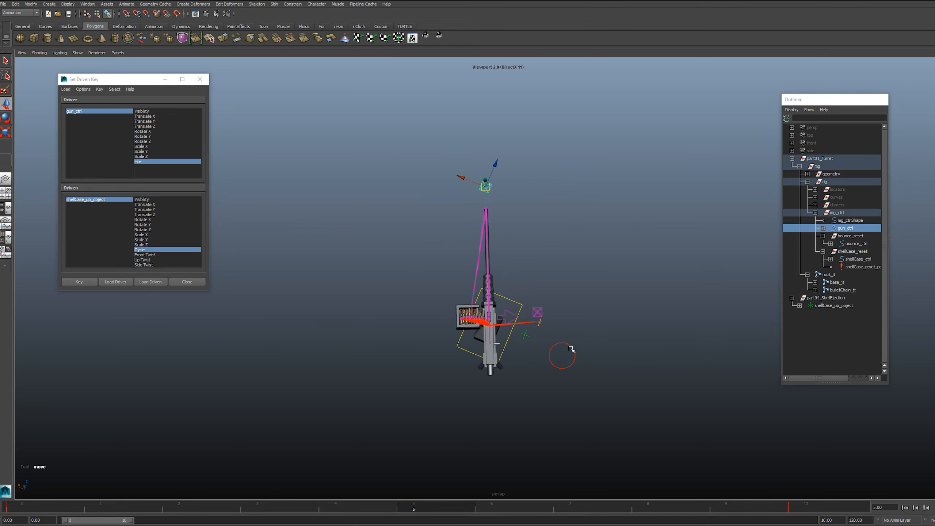
{"action": "left_click_drag", "start_coordinate": [570, 348], "coordinate": [543, 329], "text": "alt"}
{"action": "left_click_drag", "start_coordinate": [510, 193], "coordinate": [409, 202]}
{"action": "left_click_drag", "start_coordinate": [471, 255], "coordinate": [421, 331], "text": "alt"}
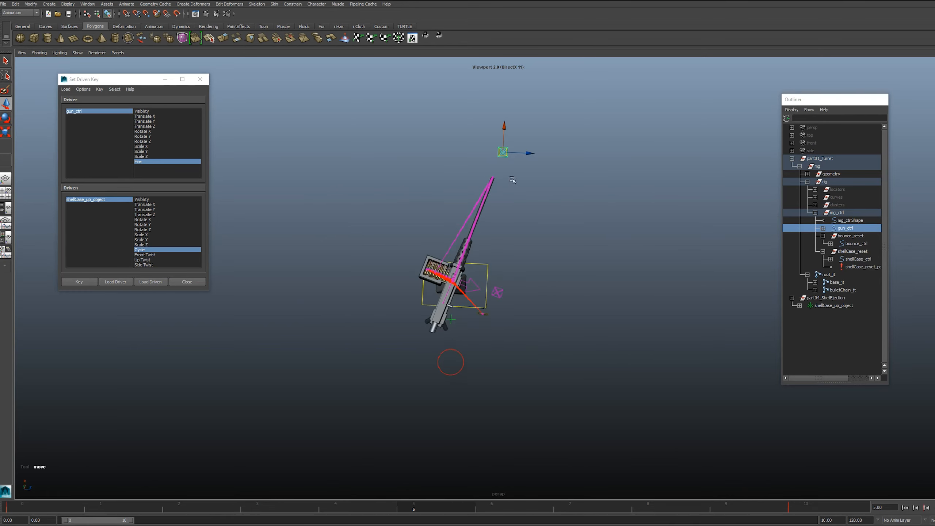
{"action": "left_click_drag", "start_coordinate": [501, 156], "coordinate": [452, 240], "text": "alt"}
{"action": "left_click_drag", "start_coordinate": [395, 248], "coordinate": [492, 173]}
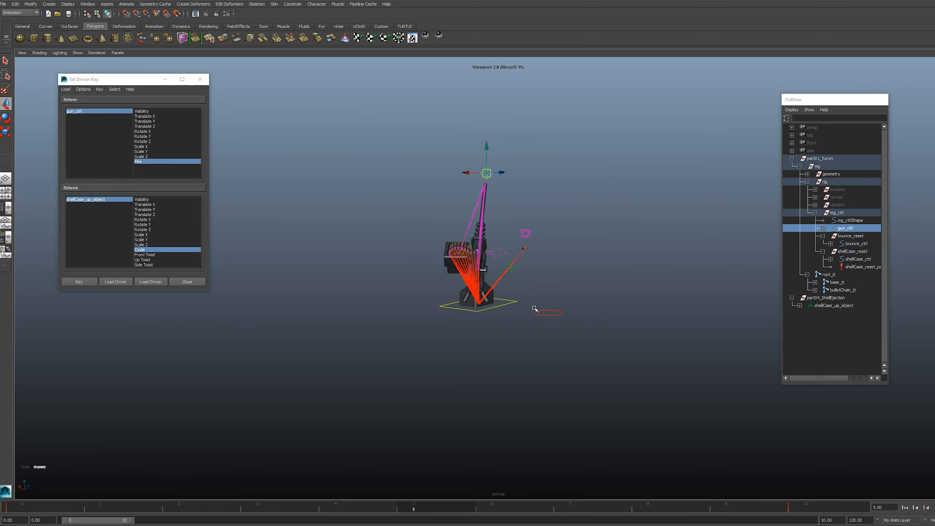
{"action": "left_click_drag", "start_coordinate": [558, 286], "coordinate": [584, 263], "text": "alt"}
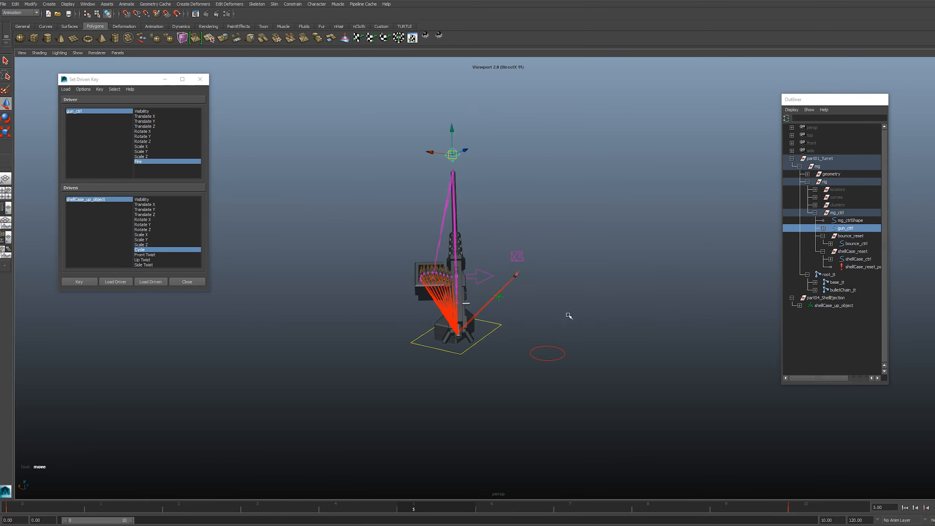
Step: Reset gun_ctrl's Translate X, Y and Z to 0 and deselect it
{"action": "key", "text": "alt+shift+c"}
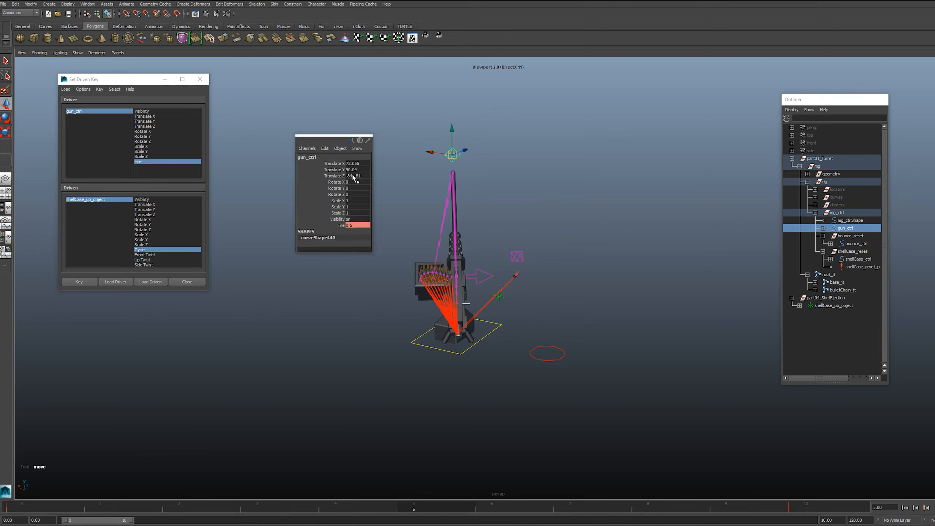
{"action": "left_click_drag", "start_coordinate": [355, 176], "coordinate": [355, 164]}
{"action": "type", "text": "0"}
{"action": "key", "text": "Return"}
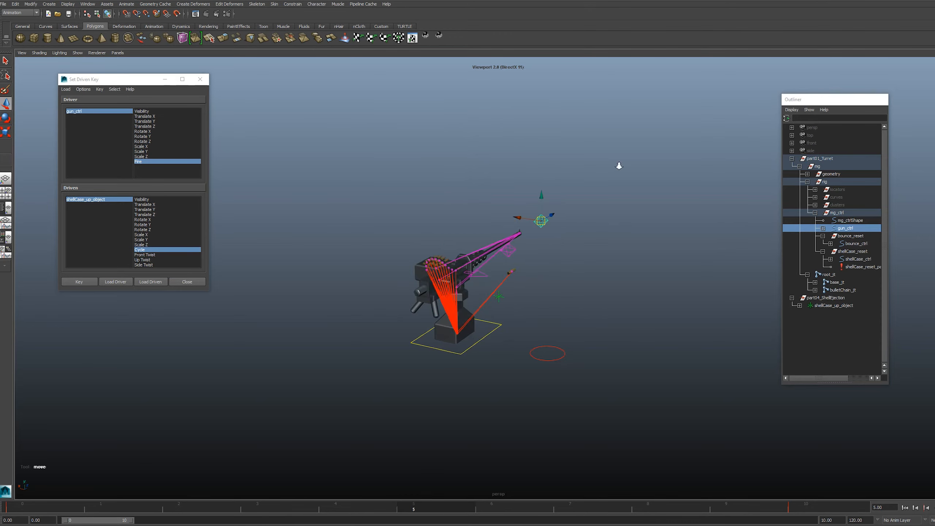
{"action": "left_click_drag", "start_coordinate": [620, 166], "coordinate": [574, 234], "text": "alt"}
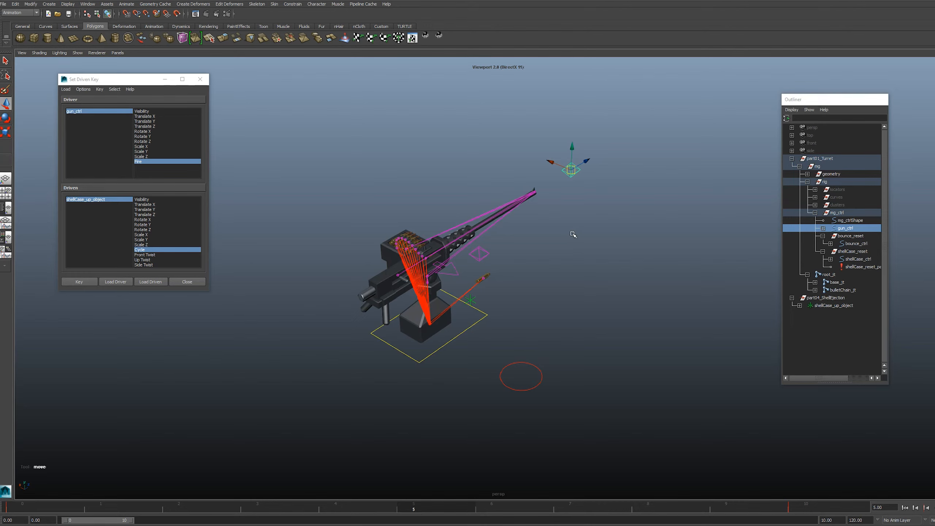
{"action": "left_click_drag", "start_coordinate": [544, 272], "coordinate": [592, 307], "text": "alt"}
{"action": "left_click", "coordinate": [528, 283]}
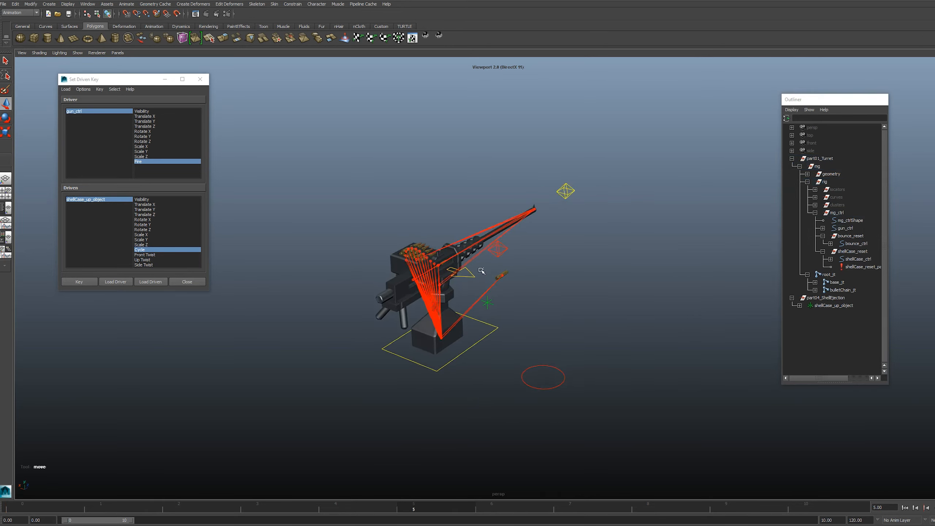
Step: Orient-constrain bounce_reset to shellCase_ctrl on the Y axis only, with Maintain Offset off
{"action": "left_click", "coordinate": [471, 278]}
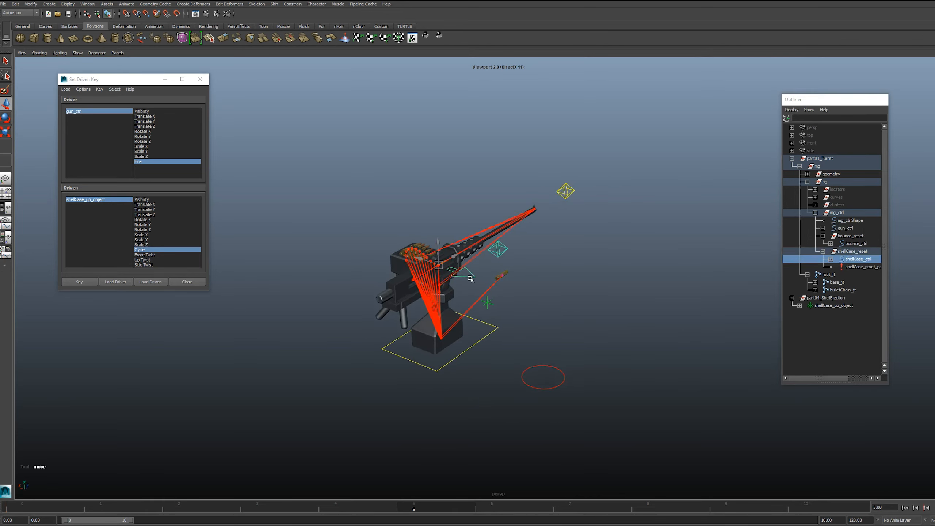
{"action": "left_click", "coordinate": [295, 5]}
{"action": "left_click", "coordinate": [346, 30]}
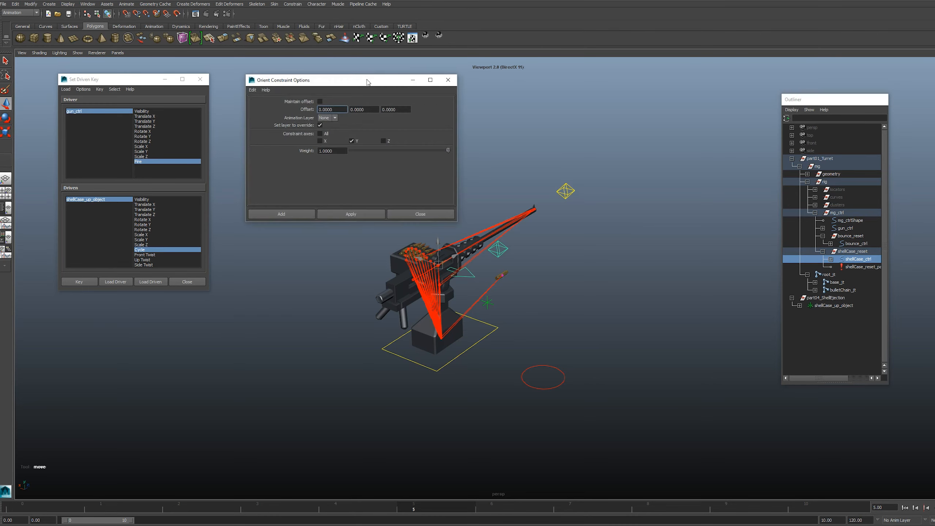
{"action": "left_click_drag", "start_coordinate": [369, 82], "coordinate": [376, 69]}
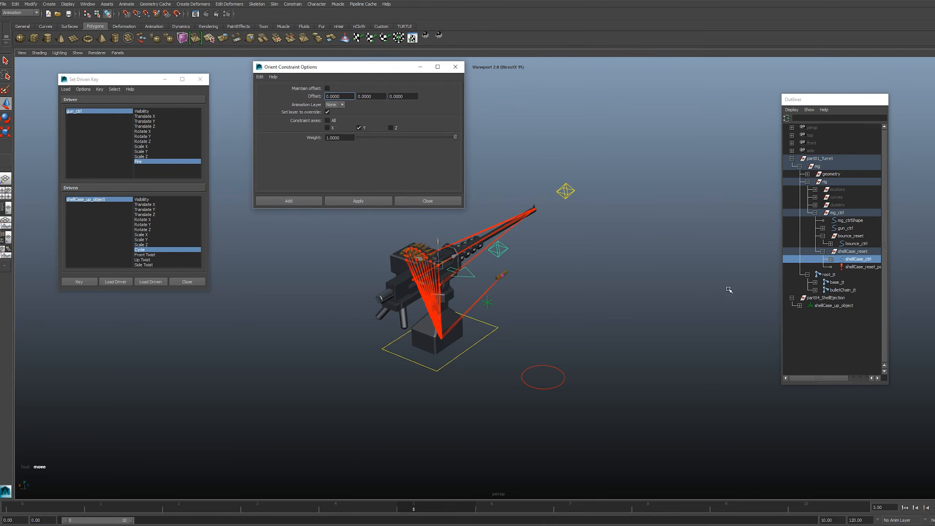
{"action": "left_click", "coordinate": [857, 237], "text": "ctrl"}
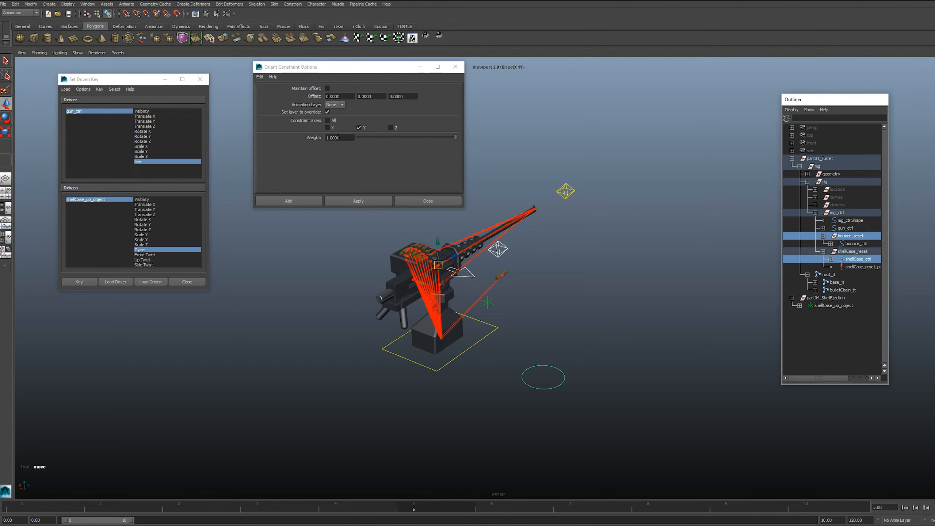
{"action": "left_click", "coordinate": [358, 201]}
Step: Rotate shellCase_ctrl around Y to test whether bounce_ctrl turns with it
{"action": "left_click", "coordinate": [473, 279]}
{"action": "key", "text": "e"}
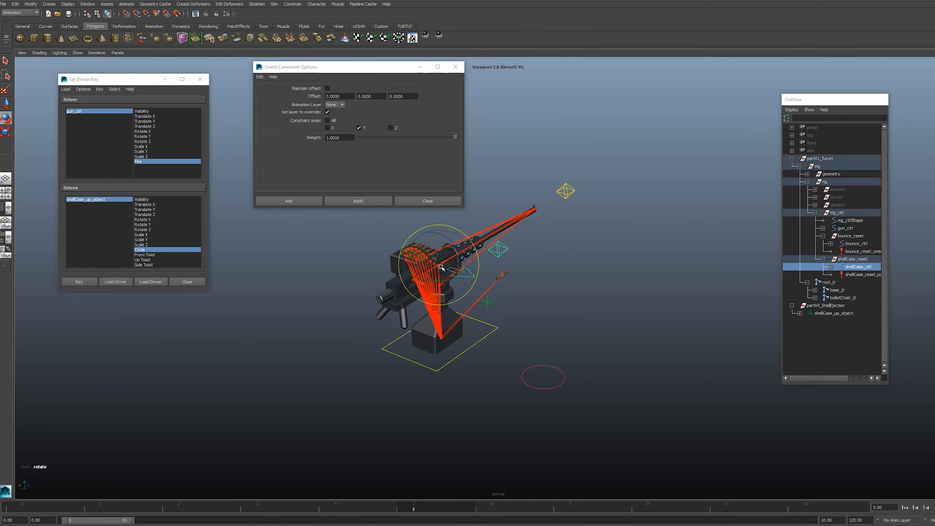
{"action": "left_click_drag", "start_coordinate": [445, 284], "coordinate": [568, 286]}
{"action": "left_click", "coordinate": [551, 265]}
Step: Move gun_ctrl around to the other side of the turret to test the orient-constrained bounce control, and deselect it
{"action": "scroll", "coordinate": [551, 258], "scroll_direction": "down", "scroll_amount": 3}
{"action": "left_click", "coordinate": [551, 212]}
{"action": "mouse_move", "coordinate": [553, 215]}
{"action": "left_mouse_down", "text": "alt"}
{"action": "mouse_move", "coordinate": [574, 257]}
{"action": "mouse_move", "coordinate": [545, 240]}
{"action": "mouse_move", "coordinate": [582, 248]}
{"action": "mouse_move", "coordinate": [568, 208]}
{"action": "left_mouse_up", "text": "alt"}
{"action": "key", "text": "w"}
{"action": "left_click_drag", "start_coordinate": [568, 208], "coordinate": [573, 293], "text": "alt"}
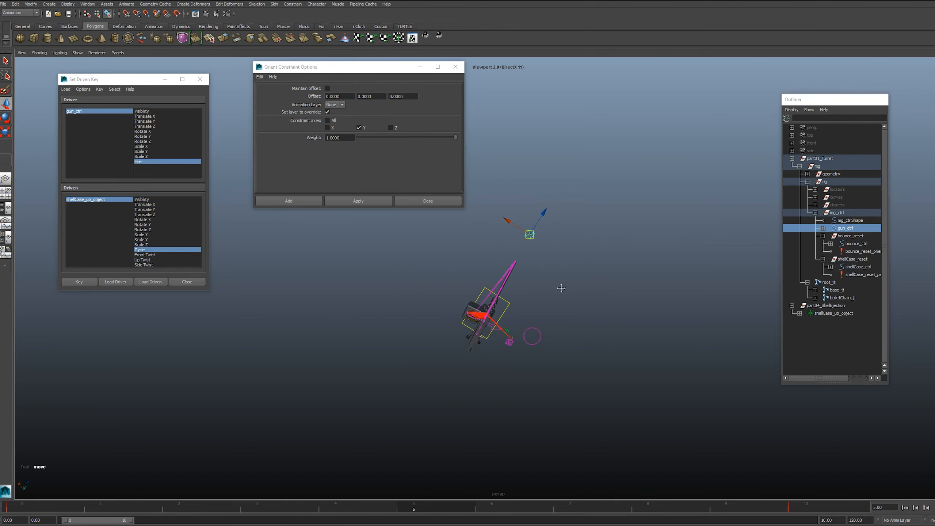
{"action": "middle_click_drag", "start_coordinate": [561, 288], "coordinate": [616, 291], "text": "alt"}
{"action": "left_click_drag", "start_coordinate": [617, 291], "coordinate": [609, 269], "text": "alt"}
{"action": "left_click_drag", "start_coordinate": [588, 236], "coordinate": [525, 352]}
{"action": "left_click_drag", "start_coordinate": [474, 320], "coordinate": [480, 331], "text": "alt"}
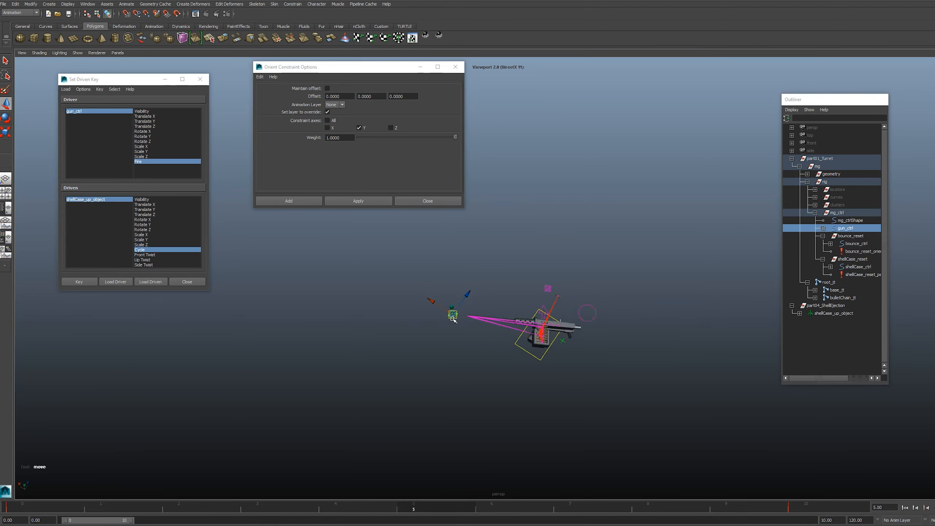
{"action": "left_click", "coordinate": [500, 294]}
{"action": "middle_click_drag", "start_coordinate": [559, 298], "coordinate": [530, 300], "text": "alt"}
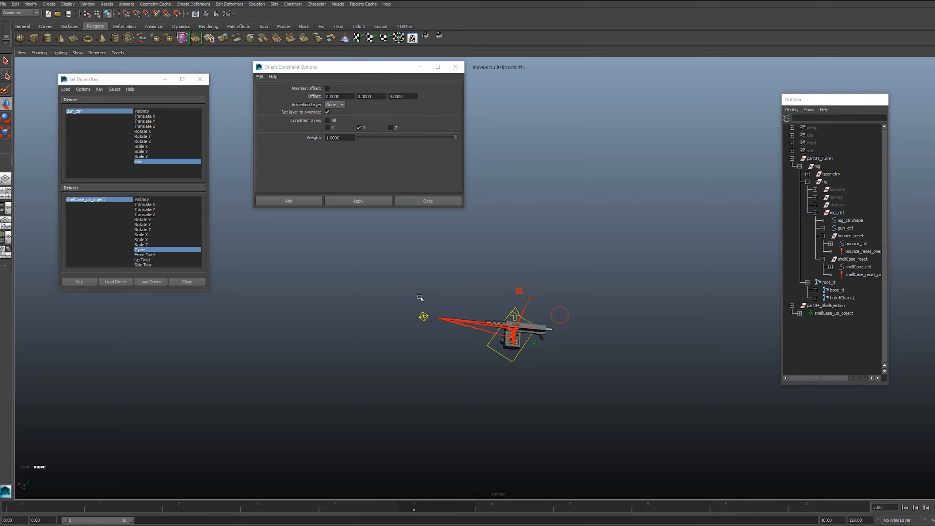
Step: Close the Orient Constraint options and remove the Y-axis orient constraint from bounce_reset, leaving nothing selected
{"action": "left_click", "coordinate": [423, 316]}
{"action": "left_click_drag", "start_coordinate": [535, 325], "coordinate": [549, 301], "text": "alt"}
{"action": "scroll", "coordinate": [536, 299], "scroll_direction": "up", "scroll_amount": 3}
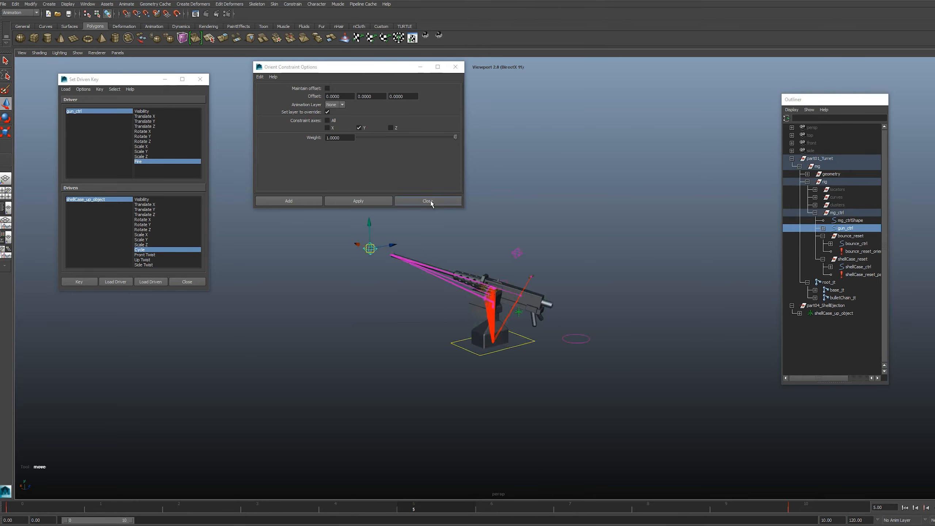
{"action": "left_click", "coordinate": [428, 201]}
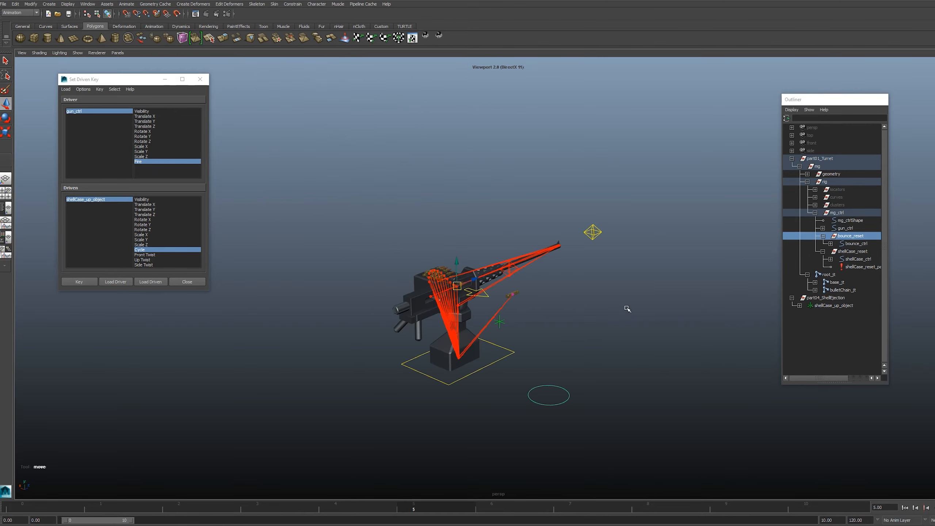
{"action": "left_click", "coordinate": [626, 307]}
Step: Open the Node Editor and position its window so the turret stays in view above it
{"action": "middle_click_drag", "start_coordinate": [627, 309], "coordinate": [611, 278], "text": "alt"}
{"action": "scroll", "coordinate": [612, 278], "scroll_direction": "up", "scroll_amount": 2}
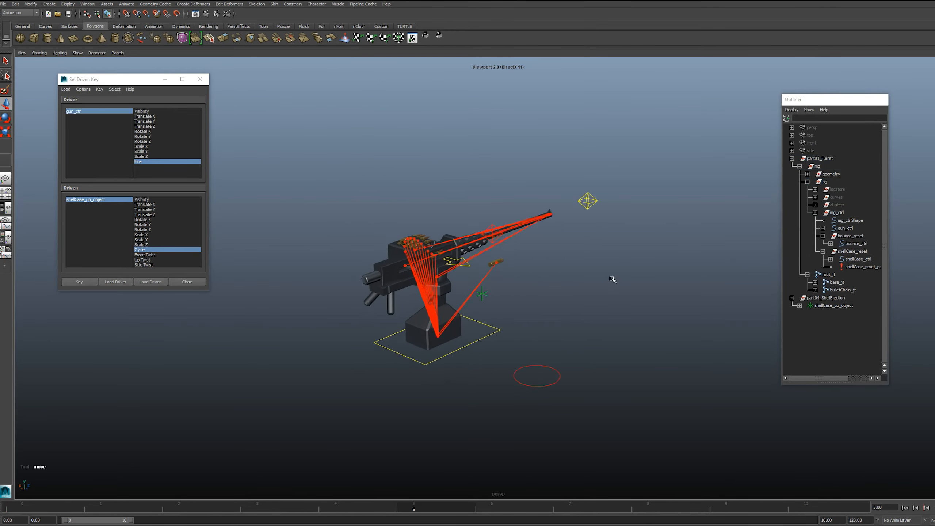
{"action": "middle_click_drag", "start_coordinate": [563, 297], "coordinate": [584, 274], "text": "alt"}
{"action": "left_click_drag", "start_coordinate": [584, 273], "coordinate": [587, 309], "text": "alt"}
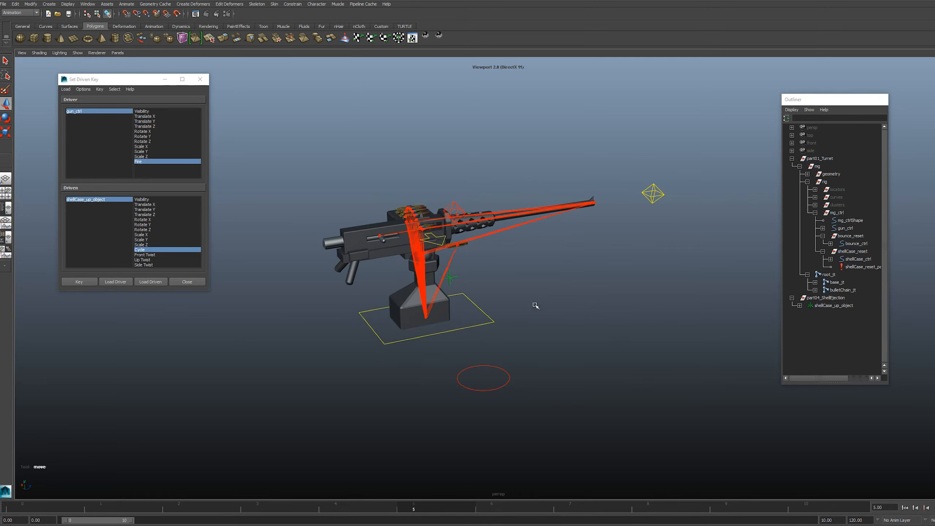
{"action": "middle_click_drag", "start_coordinate": [535, 296], "coordinate": [552, 316], "text": "alt"}
{"action": "right_click_drag", "start_coordinate": [552, 316], "coordinate": [560, 334], "text": "alt"}
{"action": "left_click_drag", "start_coordinate": [519, 287], "coordinate": [524, 289], "text": "alt"}
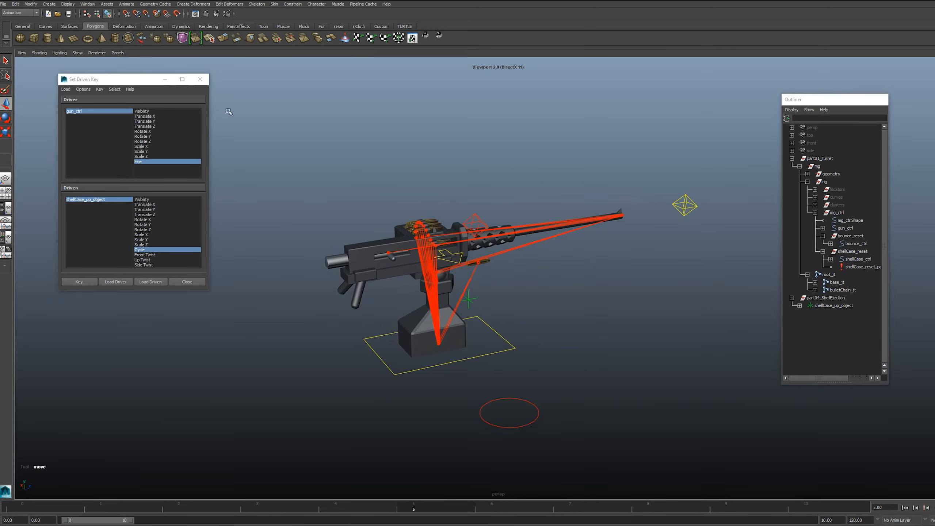
{"action": "left_click", "coordinate": [87, 5]}
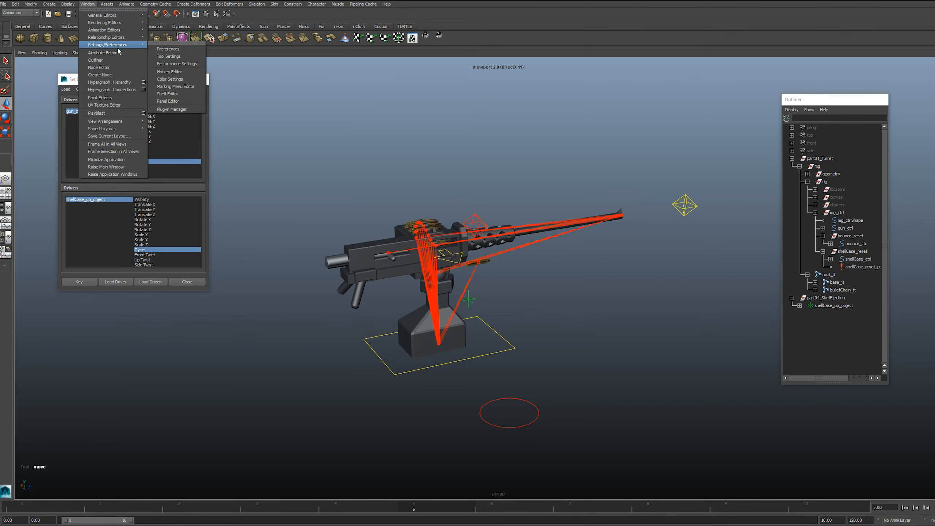
{"action": "left_click", "coordinate": [119, 68]}
{"action": "left_click_drag", "start_coordinate": [383, 243], "coordinate": [424, 230]}
{"action": "middle_click_drag", "start_coordinate": [492, 184], "coordinate": [466, 110], "text": "alt"}
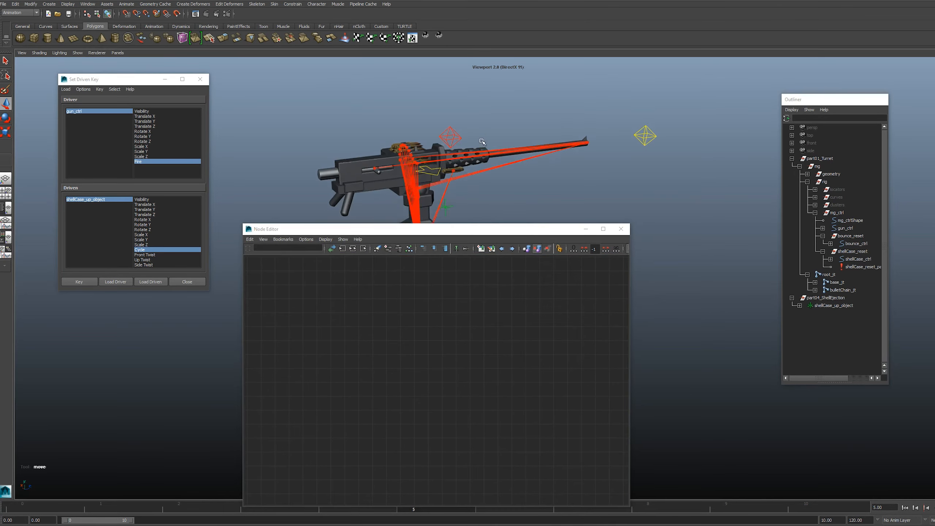
{"action": "right_click_drag", "start_coordinate": [478, 212], "coordinate": [466, 198], "text": "alt"}
{"action": "middle_click_drag", "start_coordinate": [466, 198], "coordinate": [488, 165], "text": "alt"}
Step: Set the Node Editor display to No Shapes and shift its window clear of the turret
{"action": "left_click", "coordinate": [326, 240]}
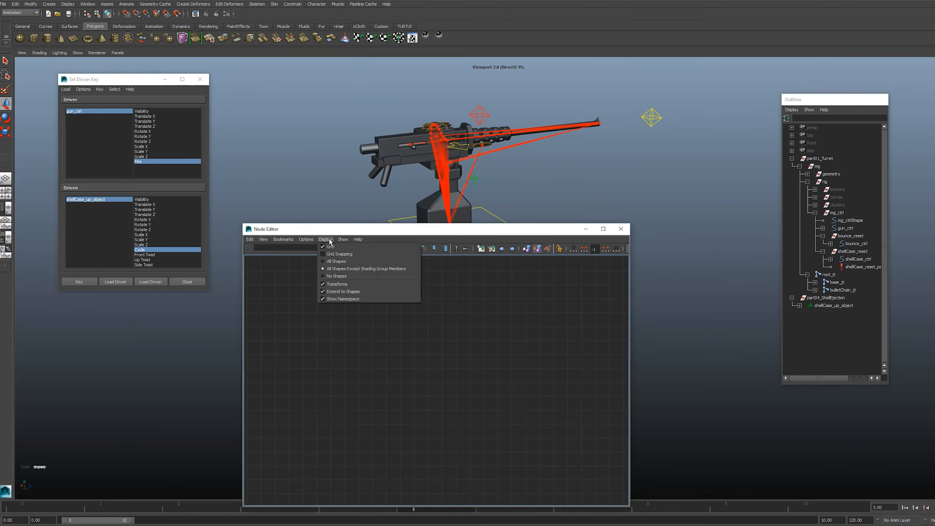
{"action": "left_click", "coordinate": [335, 278]}
{"action": "mouse_move", "coordinate": [383, 230]}
{"action": "left_mouse_down"}
{"action": "mouse_move", "coordinate": [375, 225]}
{"action": "mouse_move", "coordinate": [370, 237]}
{"action": "left_mouse_up"}
{"action": "middle_click_drag", "start_coordinate": [529, 186], "coordinate": [512, 173], "text": "alt"}
{"action": "right_click_drag", "start_coordinate": [511, 173], "coordinate": [504, 177], "text": "alt"}
{"action": "middle_click_drag", "start_coordinate": [503, 178], "coordinate": [514, 167], "text": "alt"}
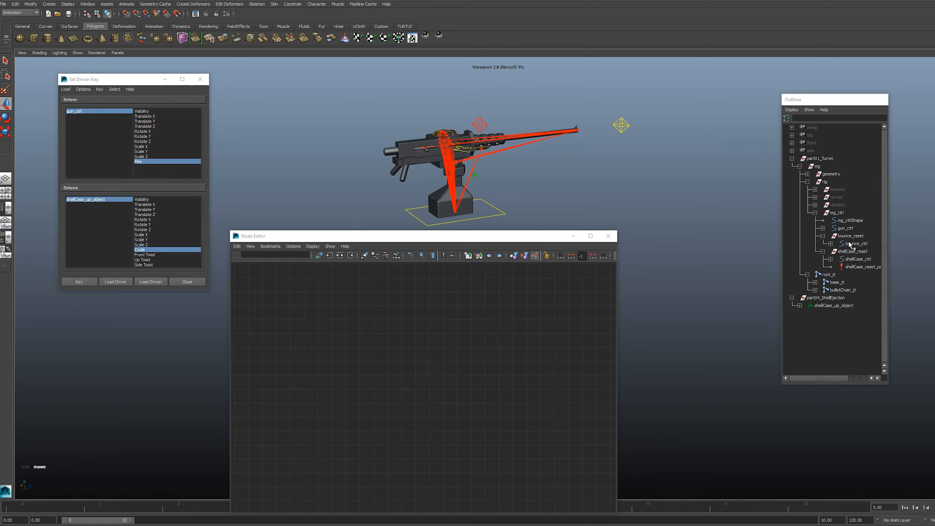
Step: Add bounce_reset and the yaw_jt joint under base_jt to the Node Editor graph
{"action": "left_click", "coordinate": [850, 236]}
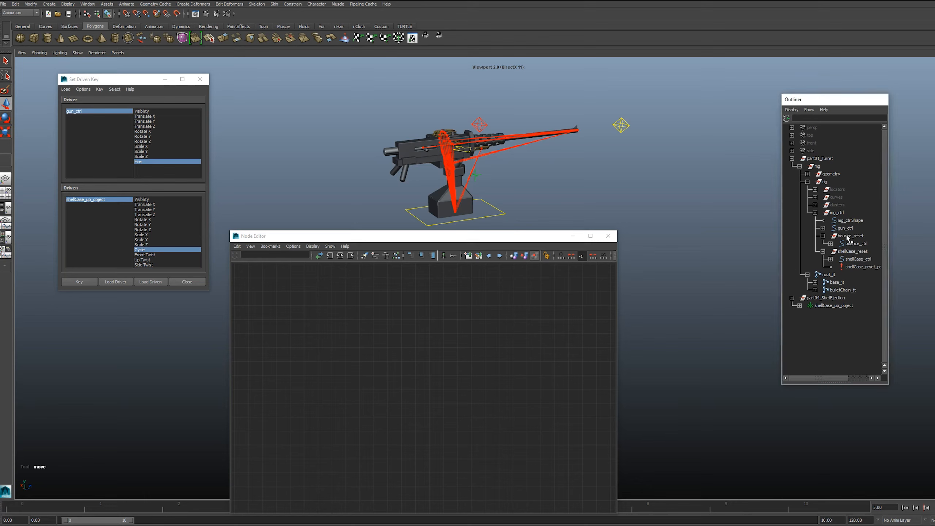
{"action": "left_click", "coordinate": [365, 256]}
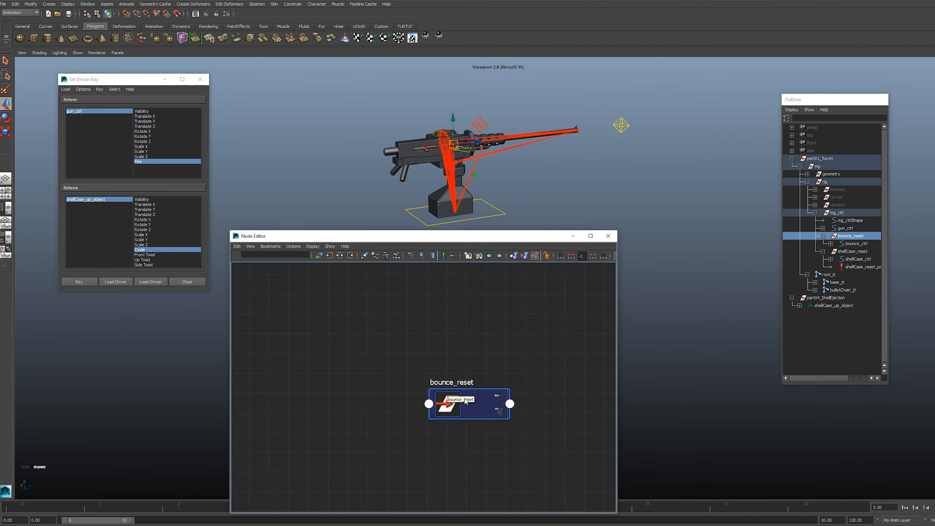
{"action": "left_click_drag", "start_coordinate": [456, 404], "coordinate": [535, 386]}
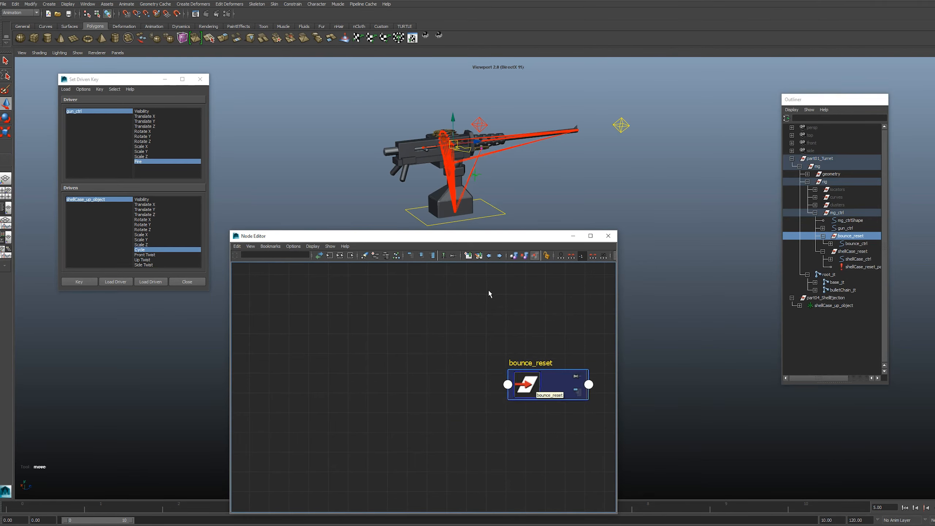
{"action": "left_click", "coordinate": [815, 282]}
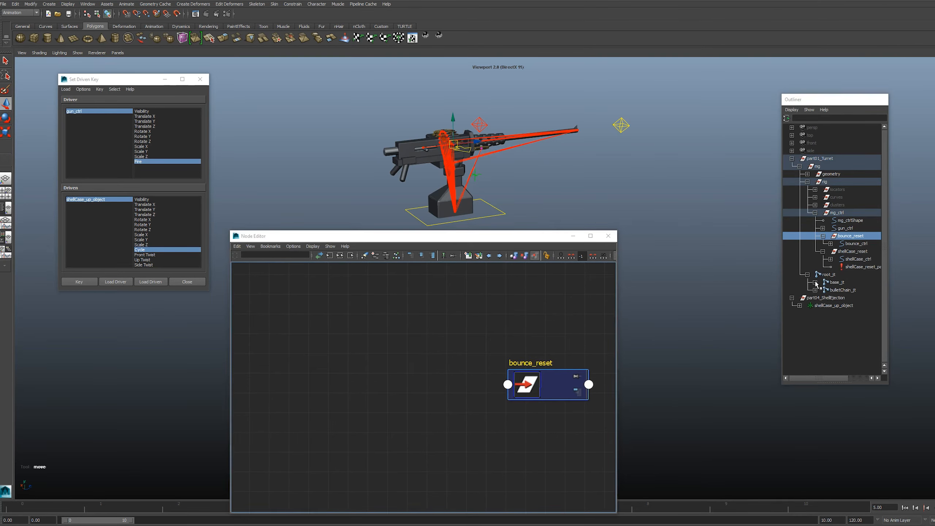
{"action": "left_click", "coordinate": [851, 291]}
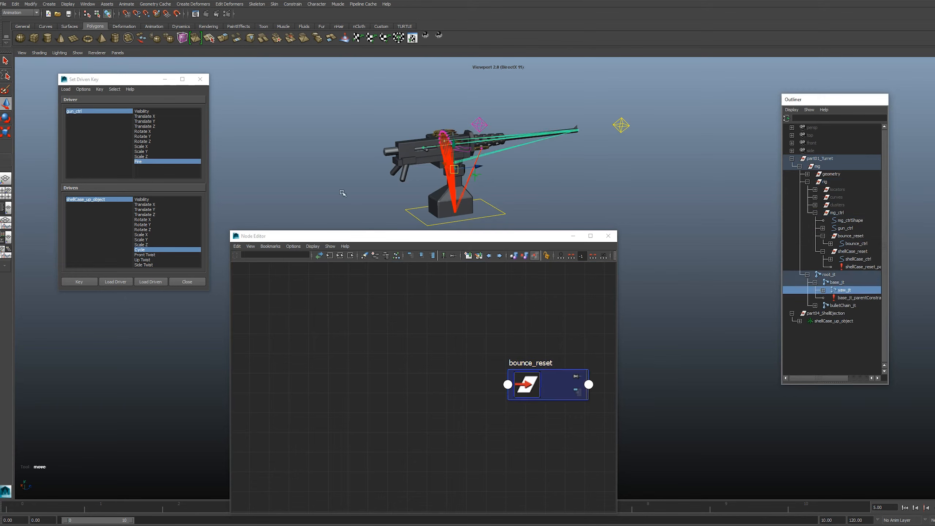
{"action": "left_click", "coordinate": [375, 257]}
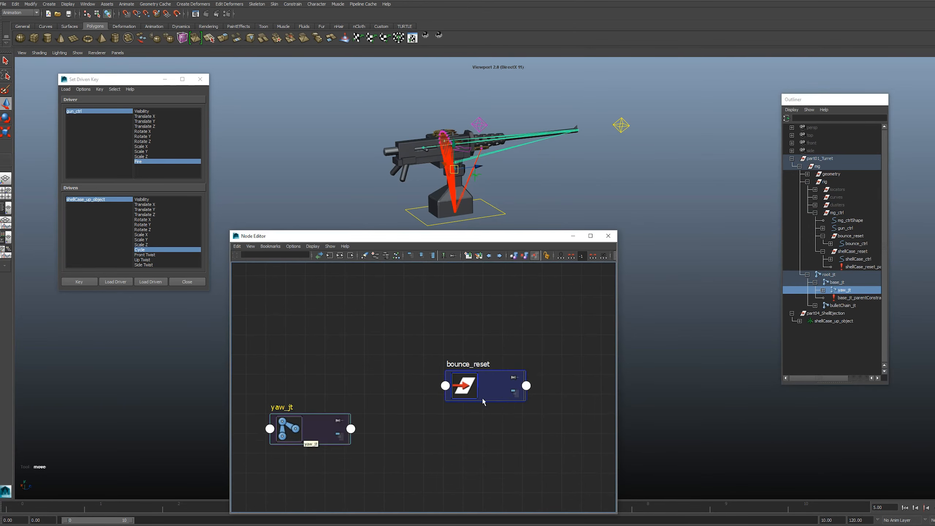
Step: Add shellCase_ctrl to the graph and arrange it above yaw_jt, with bounce_reset spaced apart on the output side
{"action": "left_click", "coordinate": [853, 259]}
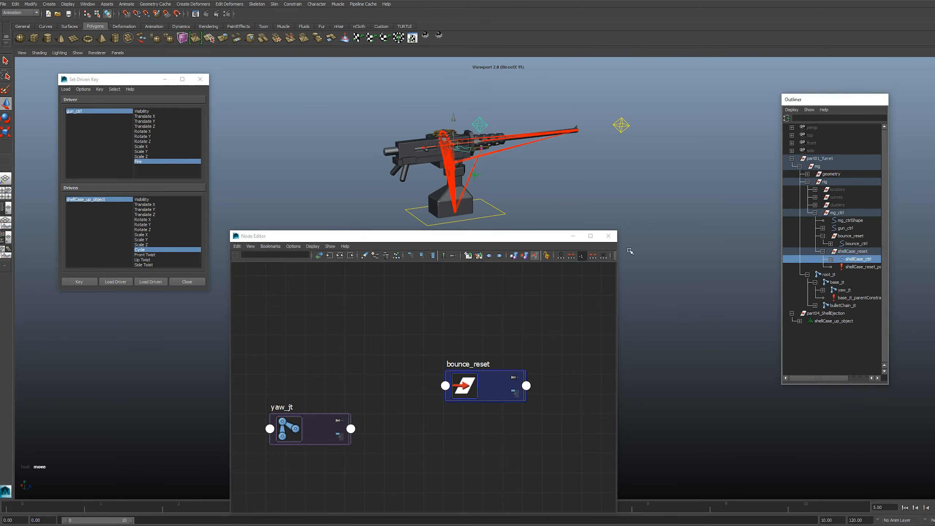
{"action": "left_click", "coordinate": [369, 257]}
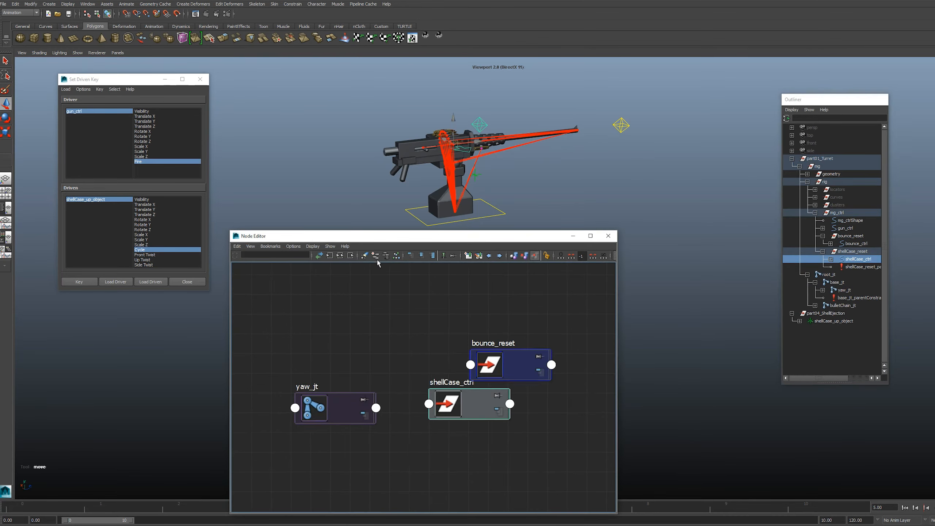
{"action": "left_click_drag", "start_coordinate": [473, 405], "coordinate": [323, 335]}
{"action": "left_click_drag", "start_coordinate": [326, 409], "coordinate": [290, 408]}
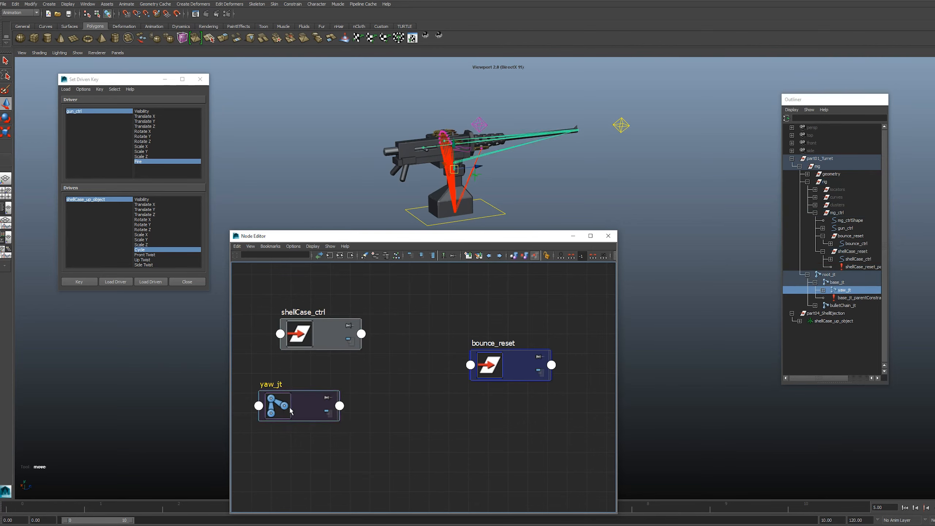
{"action": "left_click_drag", "start_coordinate": [309, 340], "coordinate": [283, 339]}
{"action": "left_click_drag", "start_coordinate": [519, 361], "coordinate": [540, 364]}
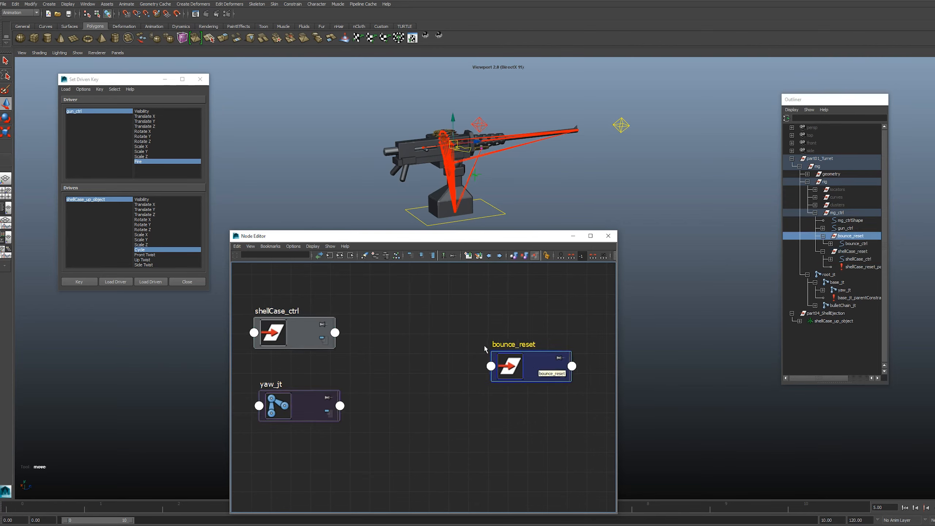
Step: Create a +/- Average utility node and place it between the two source nodes and bounce_reset
{"action": "right_click", "coordinate": [412, 333]}
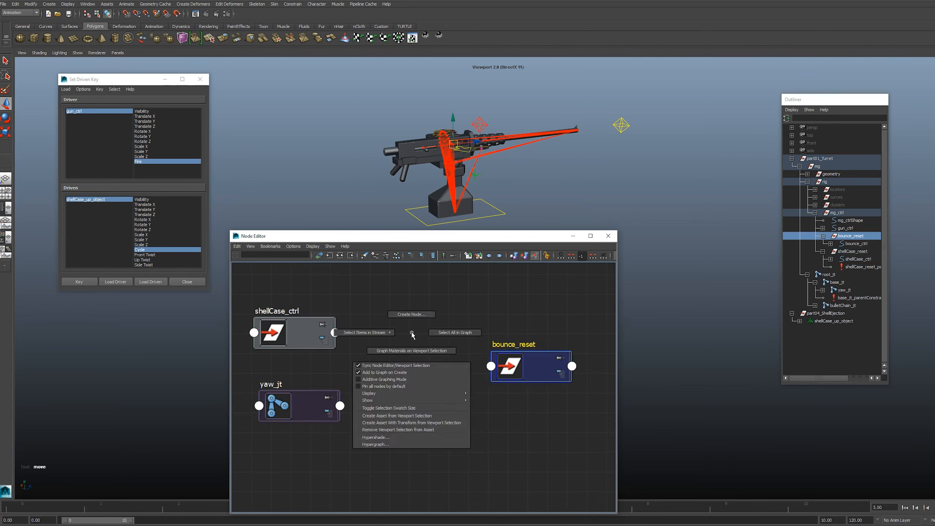
{"action": "left_click", "coordinate": [411, 314]}
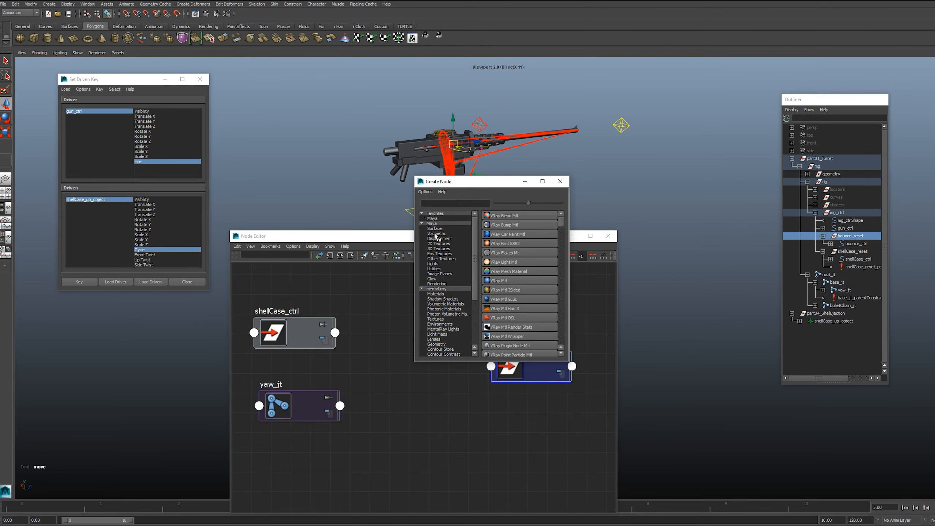
{"action": "left_click", "coordinate": [434, 269]}
{"action": "scroll", "coordinate": [560, 237], "scroll_direction": "down", "scroll_amount": 8}
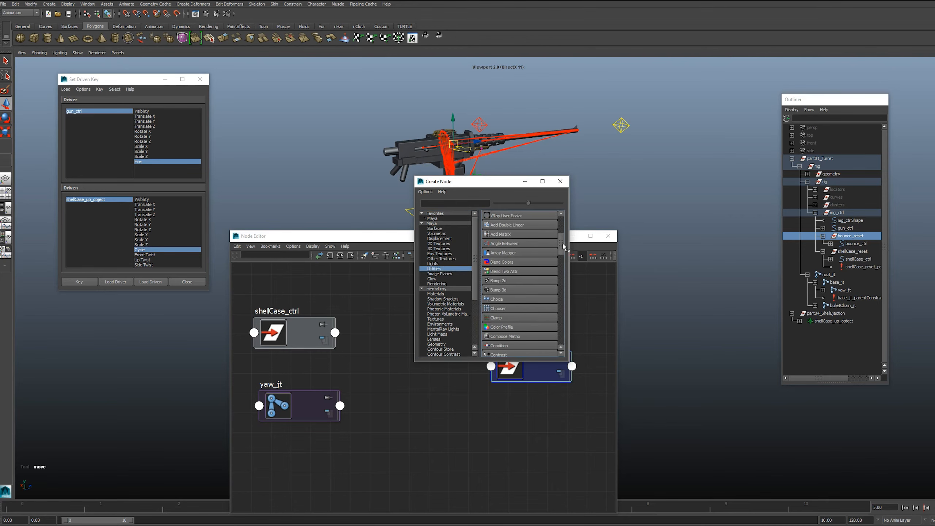
{"action": "scroll", "coordinate": [567, 282], "scroll_direction": "down", "scroll_amount": 3}
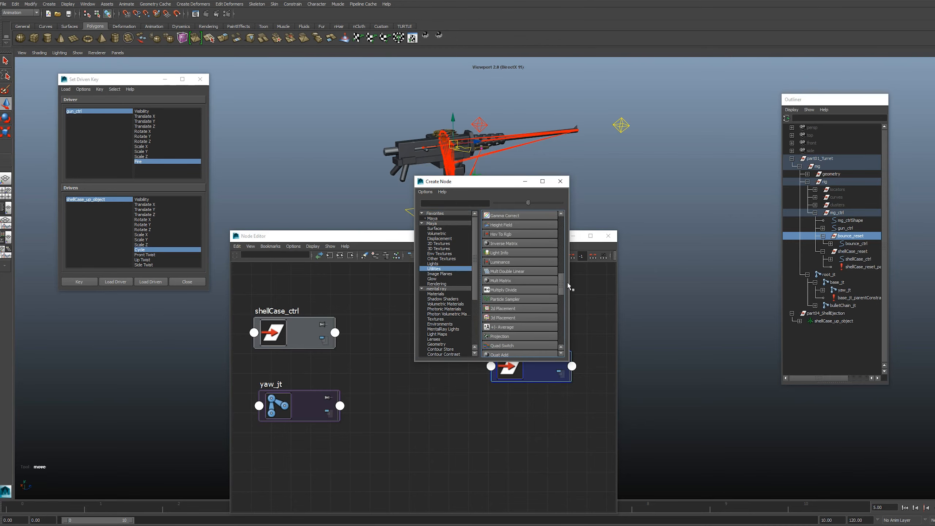
{"action": "left_click", "coordinate": [448, 203]}
{"action": "type", "text": "ave"}
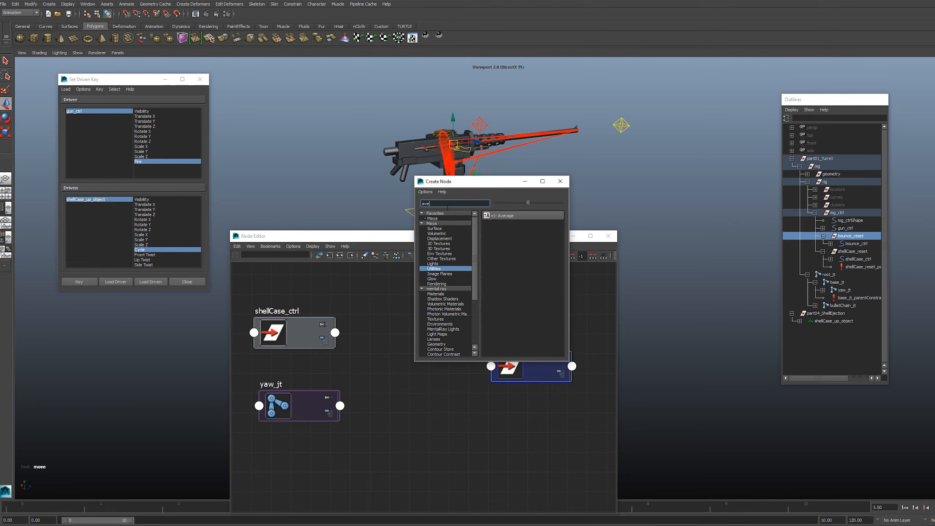
{"action": "left_click", "coordinate": [506, 217]}
{"action": "left_click_drag", "start_coordinate": [465, 402], "coordinate": [423, 346]}
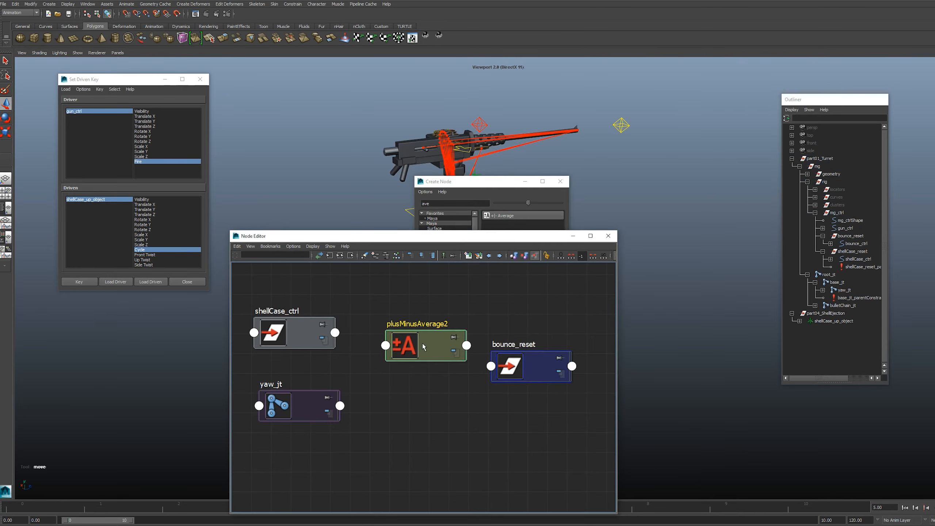
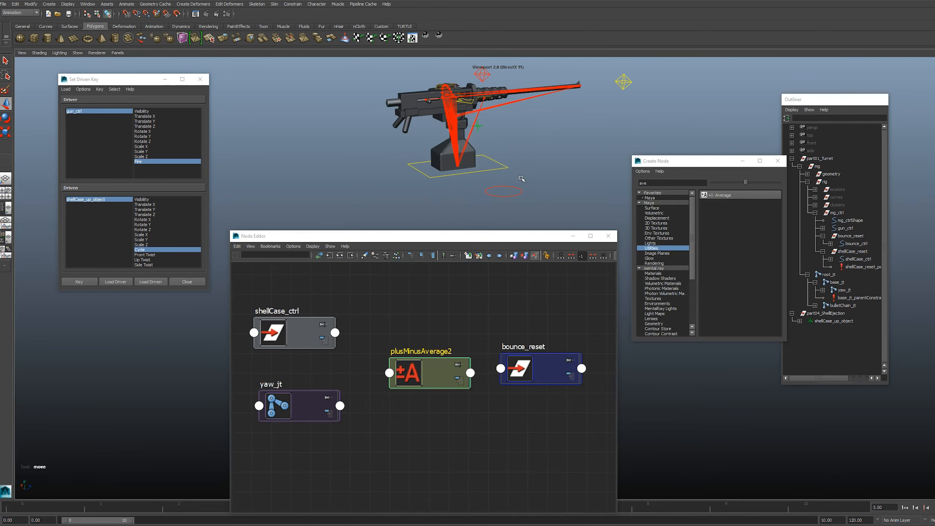
{"action": "middle_click_drag", "start_coordinate": [522, 178], "coordinate": [519, 183], "text": "alt"}
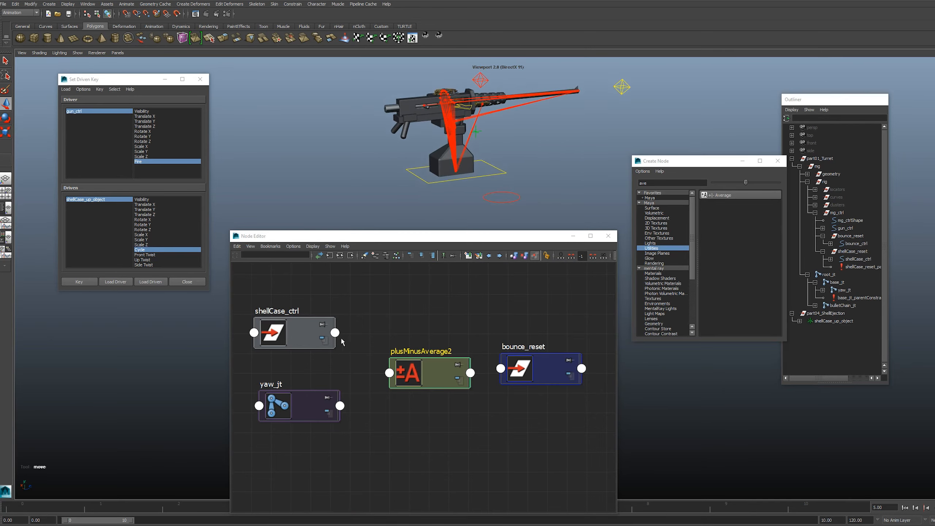
Step: Connect shellCase_ctrl's Rotate Y to Input 1D[0] of plusMinusAverage2 and spread out the overlapping nodes
{"action": "left_click", "coordinate": [337, 335]}
{"action": "mouse_move", "coordinate": [372, 390]}
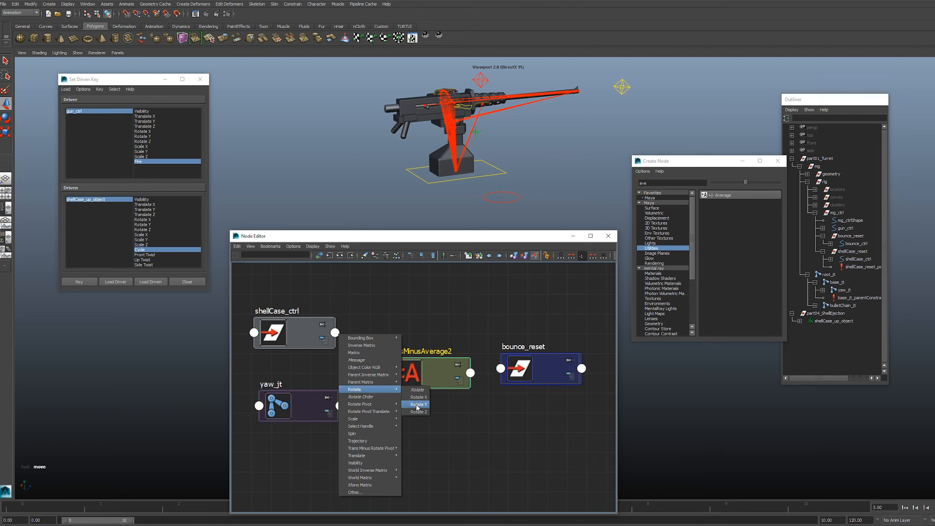
{"action": "left_click", "coordinate": [418, 404]}
{"action": "left_click", "coordinate": [389, 373]}
{"action": "mouse_move", "coordinate": [407, 377]}
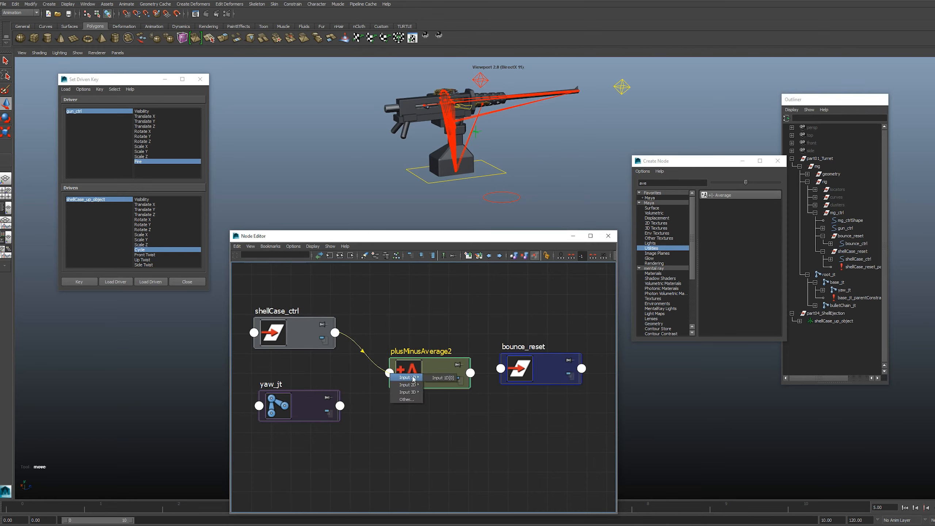
{"action": "left_click", "coordinate": [448, 379]}
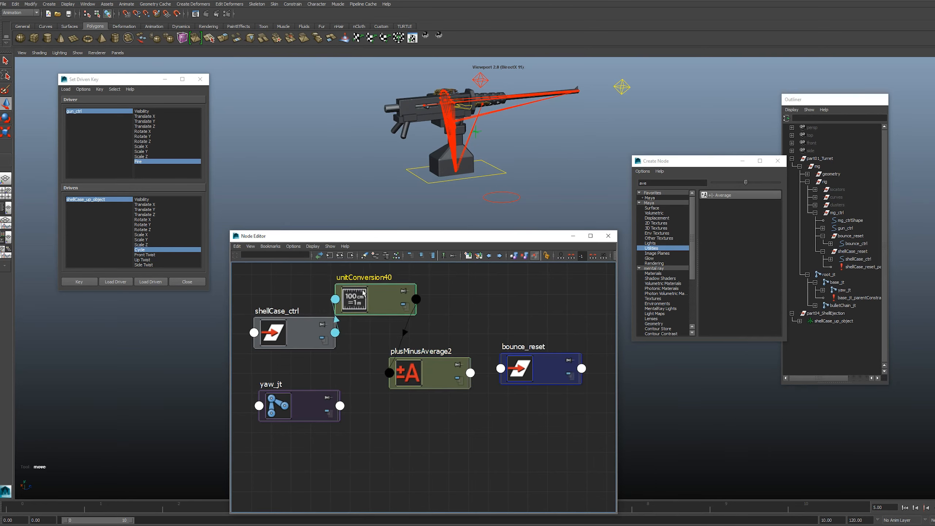
{"action": "left_click_drag", "start_coordinate": [294, 335], "coordinate": [286, 307]}
Step: Connect yaw_jt's Rotate X to Input 1D[1] of plusMinusAverage2 and move the new unit conversion node below it
{"action": "left_click", "coordinate": [339, 405]}
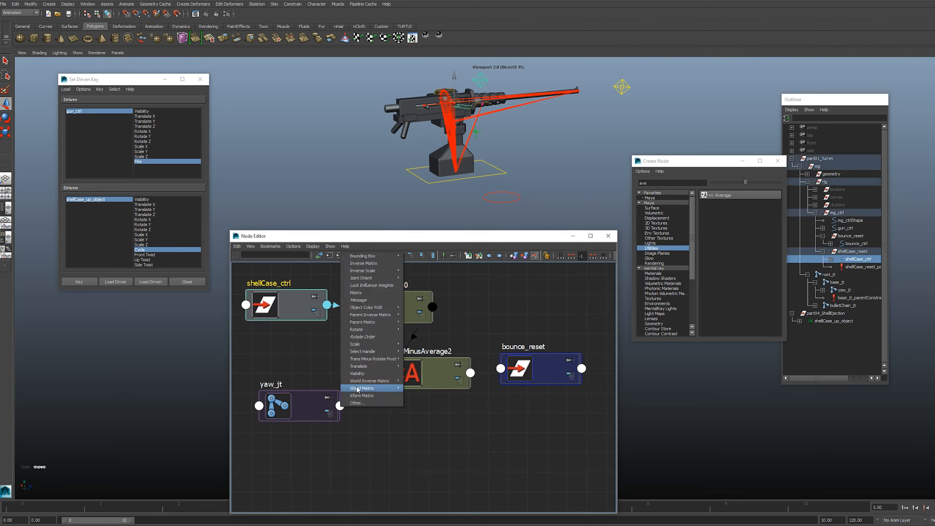
{"action": "mouse_move", "coordinate": [389, 330]}
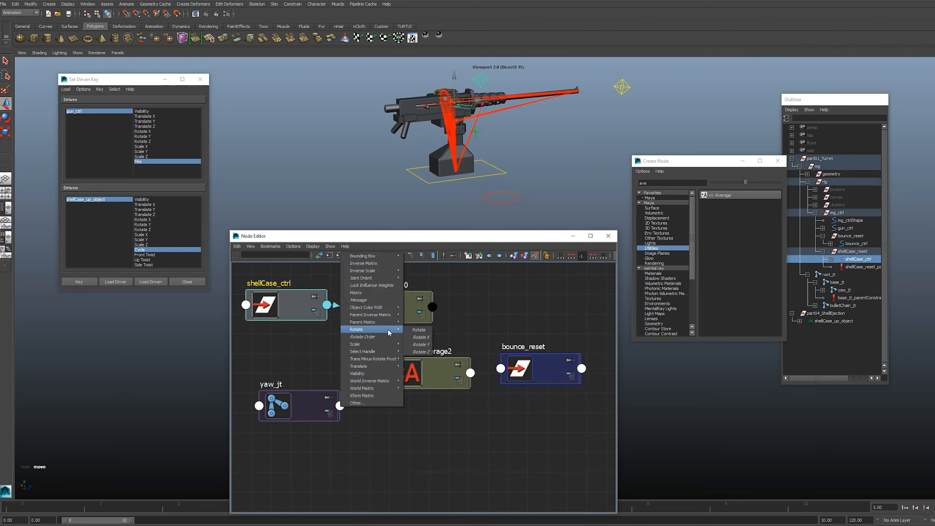
{"action": "left_click", "coordinate": [425, 338]}
{"action": "left_click", "coordinate": [389, 373]}
{"action": "mouse_move", "coordinate": [406, 379]}
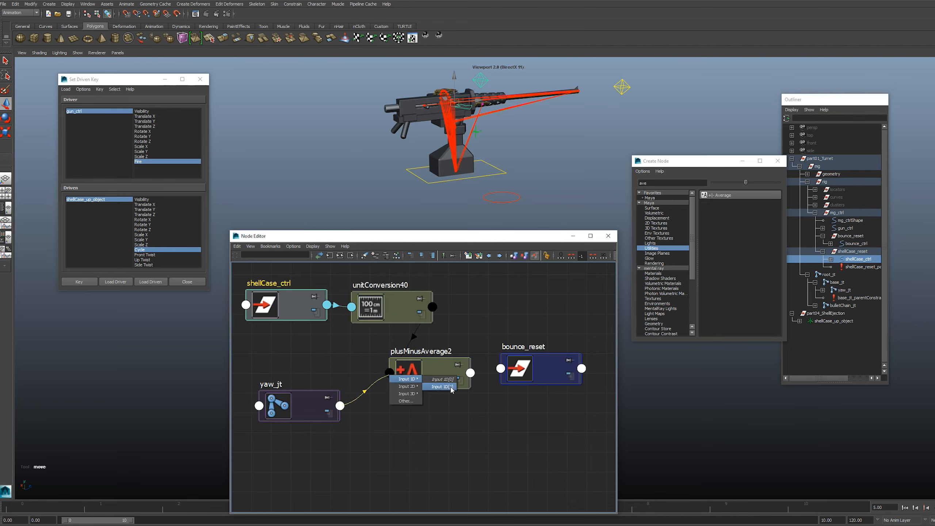
{"action": "left_click", "coordinate": [451, 390]}
{"action": "left_click_drag", "start_coordinate": [464, 422], "coordinate": [381, 445]}
Step: Connect plusMinusAverage2's Output 1D to bounce_reset's Rotate Y, and close the Node Editor and Create Node windows
{"action": "left_click", "coordinate": [470, 373]}
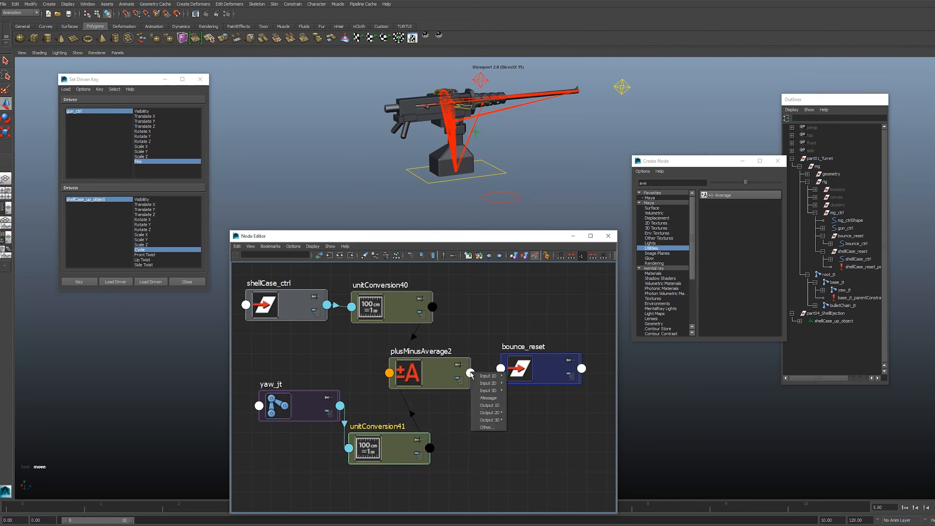
{"action": "left_click", "coordinate": [489, 405]}
{"action": "left_click", "coordinate": [500, 368]}
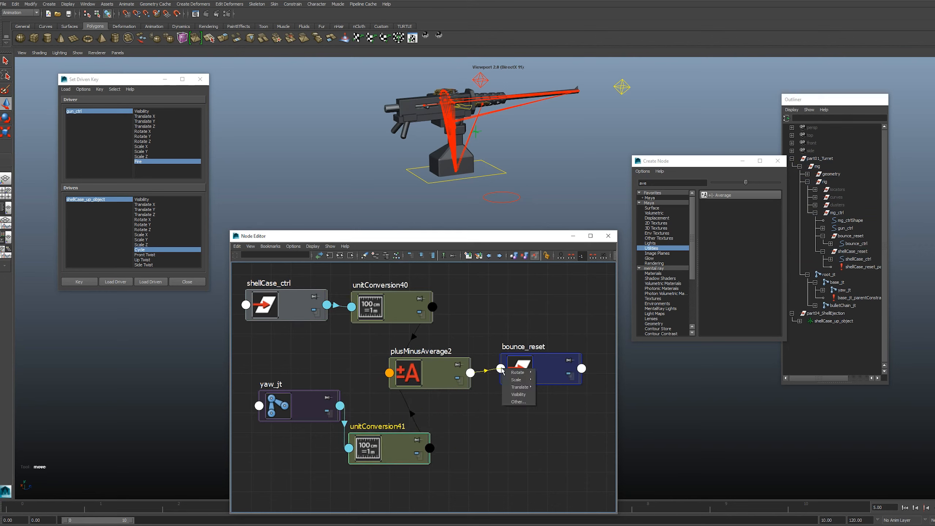
{"action": "mouse_move", "coordinate": [519, 373]}
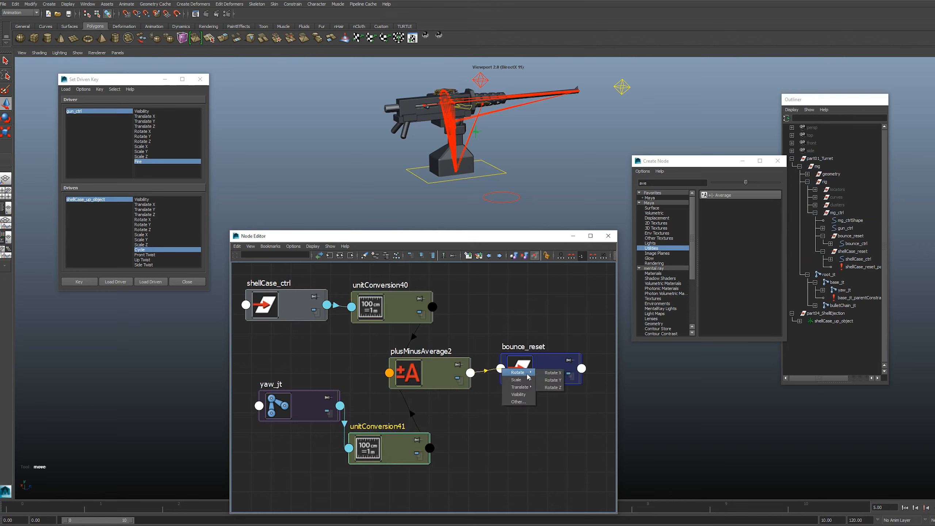
{"action": "left_click", "coordinate": [561, 382]}
{"action": "left_click", "coordinate": [608, 236]}
{"action": "left_click", "coordinate": [777, 161]}
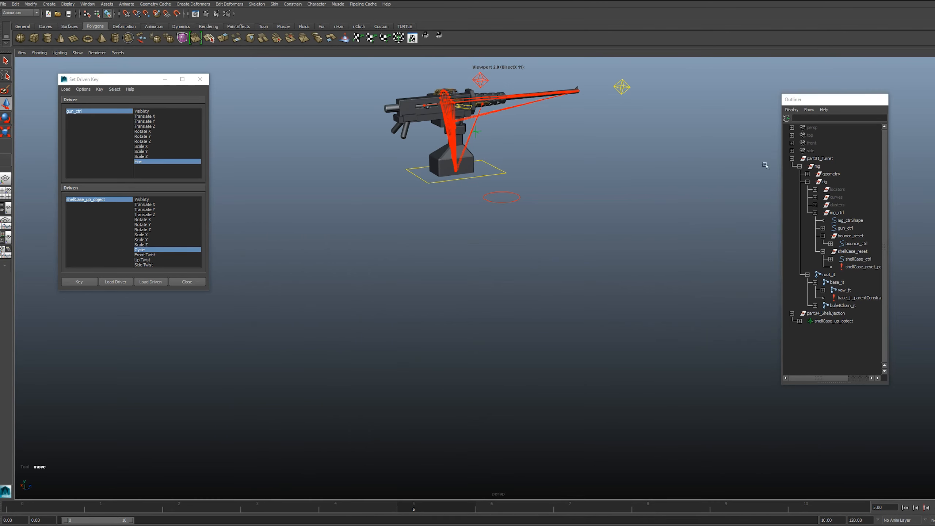
Step: Move gun_ctrl around in the viewport to test how the shell ejection controls follow the turret's aim
{"action": "middle_click_drag", "start_coordinate": [592, 201], "coordinate": [569, 318], "text": "alt"}
{"action": "left_click_drag", "start_coordinate": [568, 319], "coordinate": [589, 324], "text": "alt"}
{"action": "left_click_drag", "start_coordinate": [567, 220], "coordinate": [446, 210]}
{"action": "left_click_drag", "start_coordinate": [445, 210], "coordinate": [379, 134], "text": "alt"}
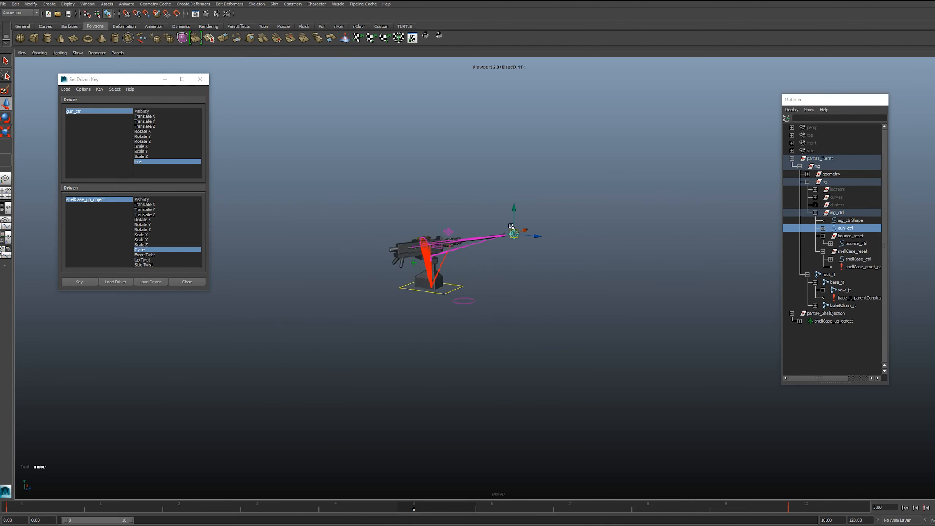
{"action": "left_click_drag", "start_coordinate": [511, 218], "coordinate": [472, 203]}
{"action": "left_click_drag", "start_coordinate": [488, 259], "coordinate": [432, 205], "text": "alt"}
{"action": "mouse_move", "coordinate": [523, 234]}
{"action": "left_mouse_down", "text": "alt"}
{"action": "mouse_move", "coordinate": [535, 257]}
{"action": "mouse_move", "coordinate": [534, 246]}
{"action": "left_mouse_up", "text": "alt"}
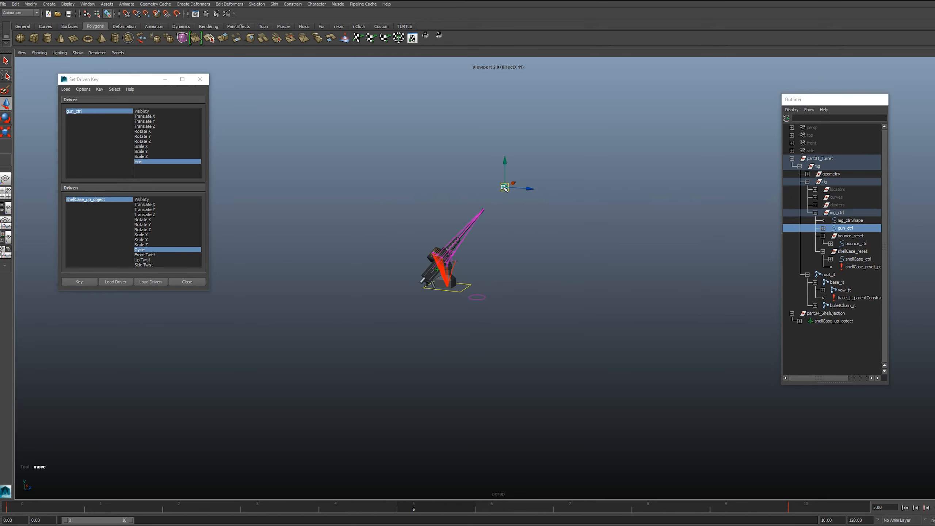
{"action": "left_click_drag", "start_coordinate": [505, 187], "coordinate": [482, 203]}
{"action": "left_click_drag", "start_coordinate": [490, 304], "coordinate": [530, 235], "text": "alt"}
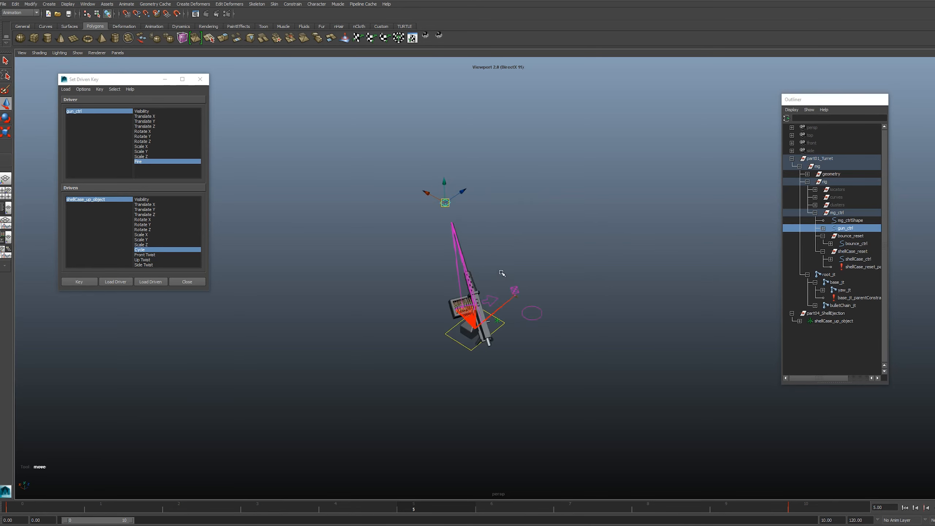
{"action": "left_click_drag", "start_coordinate": [501, 272], "coordinate": [467, 267], "text": "alt"}
Step: Reset gun_ctrl's Translate X, Y and Z to 0
{"action": "key", "text": "ctrl+a"}
{"action": "left_click_drag", "start_coordinate": [330, 175], "coordinate": [319, 187]}
{"action": "type", "text": "0"}
{"action": "key", "text": "Return"}
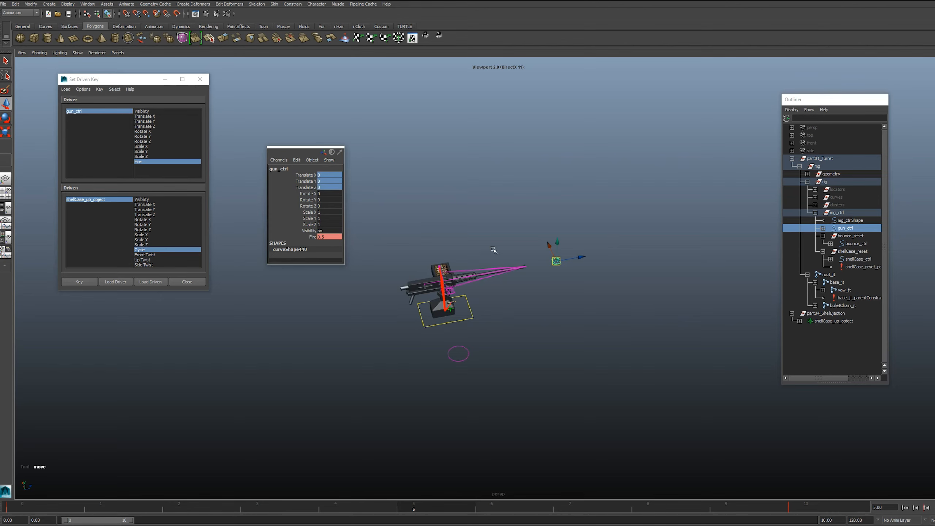
{"action": "key", "text": "ctrl+a"}
Step: Examine shellCase_up_object's placement beside the turret and the channels of shellCase_ctrl
{"action": "scroll", "coordinate": [480, 281], "scroll_direction": "up", "scroll_amount": 4}
{"action": "middle_click_drag", "start_coordinate": [487, 321], "coordinate": [497, 273], "text": "alt"}
{"action": "left_click_drag", "start_coordinate": [505, 265], "coordinate": [561, 262], "text": "alt"}
{"action": "left_click", "coordinate": [479, 262]}
{"action": "scroll", "coordinate": [515, 266], "scroll_direction": "up", "scroll_amount": 4}
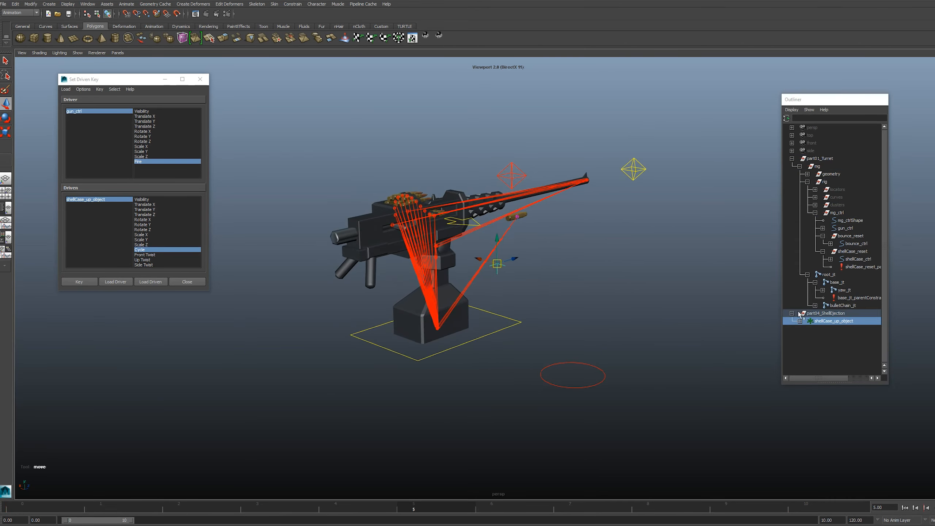
{"action": "left_click_drag", "start_coordinate": [619, 288], "coordinate": [631, 289], "text": "alt"}
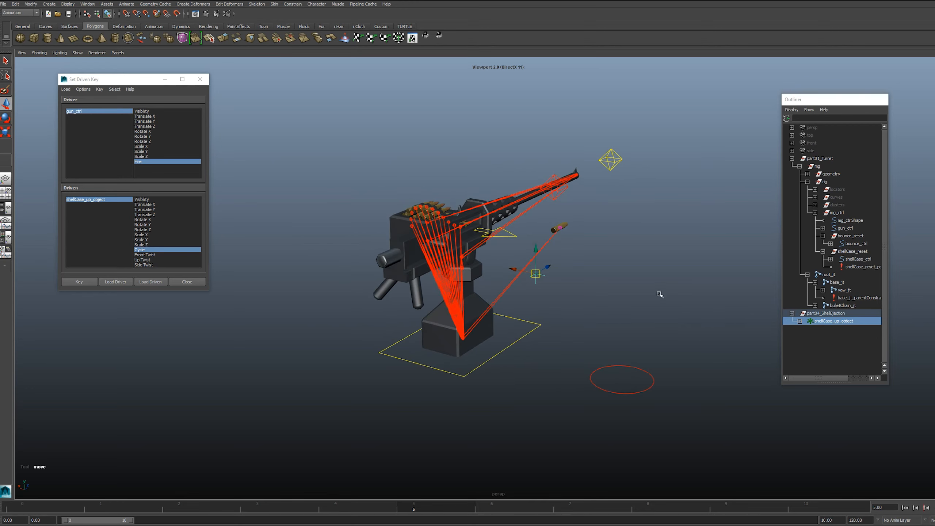
{"action": "left_click", "coordinate": [516, 233]}
{"action": "key", "text": "ctrl+a"}
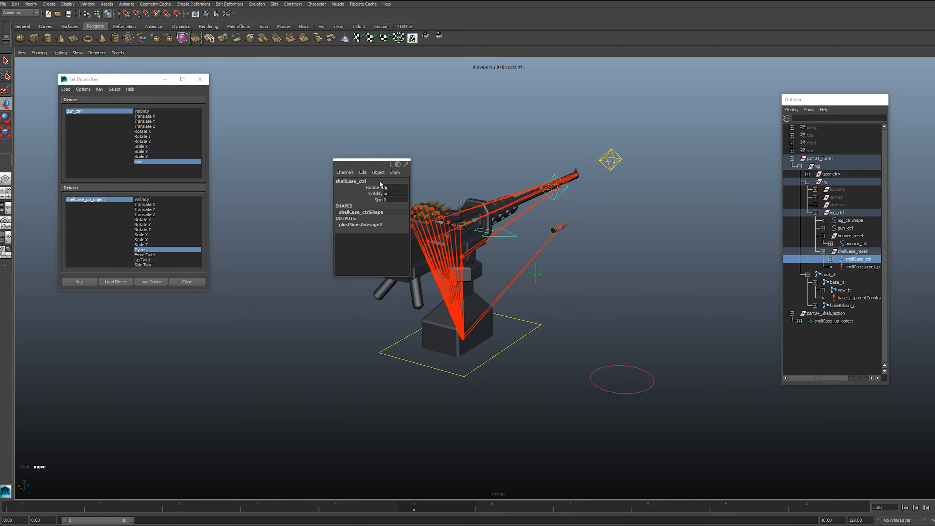
{"action": "left_click", "coordinate": [549, 270]}
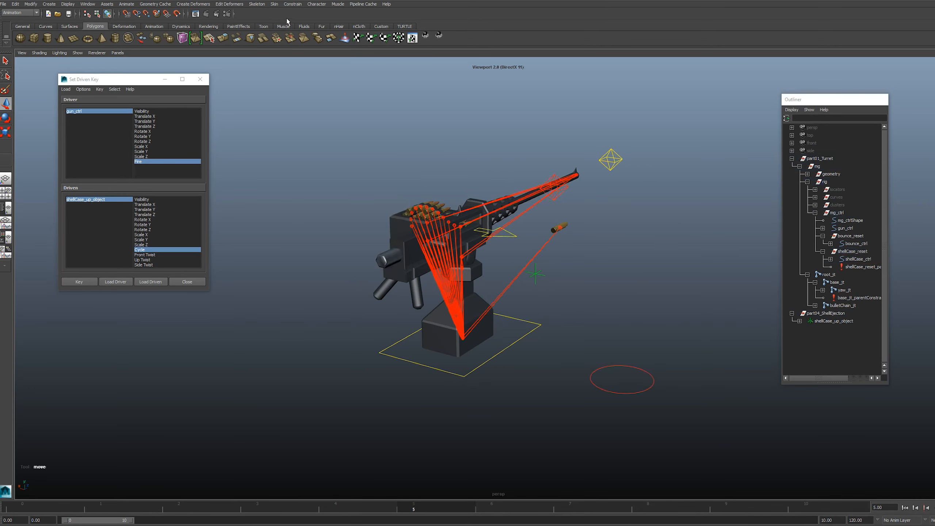
Step: Parent constrain shellCase_up_object to shellCase_ctrl with Maintain offset on and all translate and rotate axes constrained
{"action": "left_click", "coordinate": [298, 5]}
{"action": "left_click", "coordinate": [348, 45]}
{"action": "left_click", "coordinate": [513, 237]}
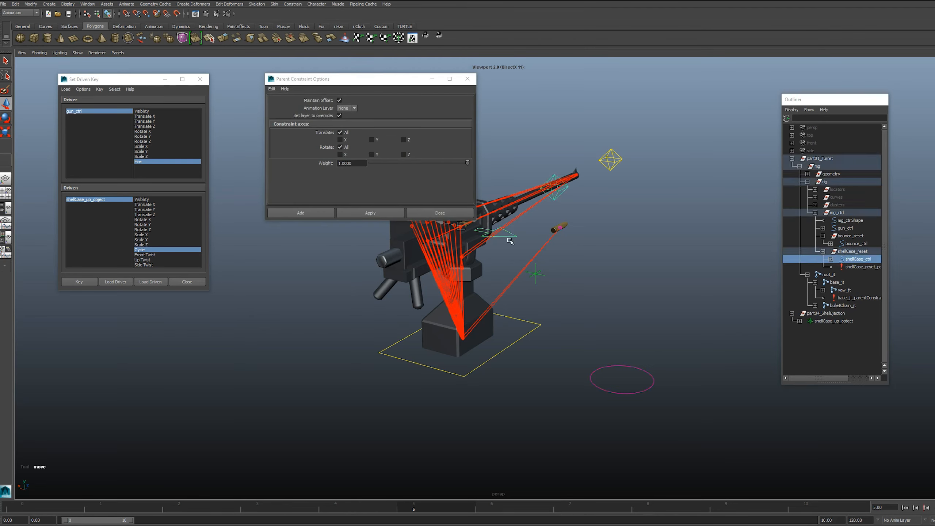
{"action": "left_click", "coordinate": [535, 273], "text": "shift"}
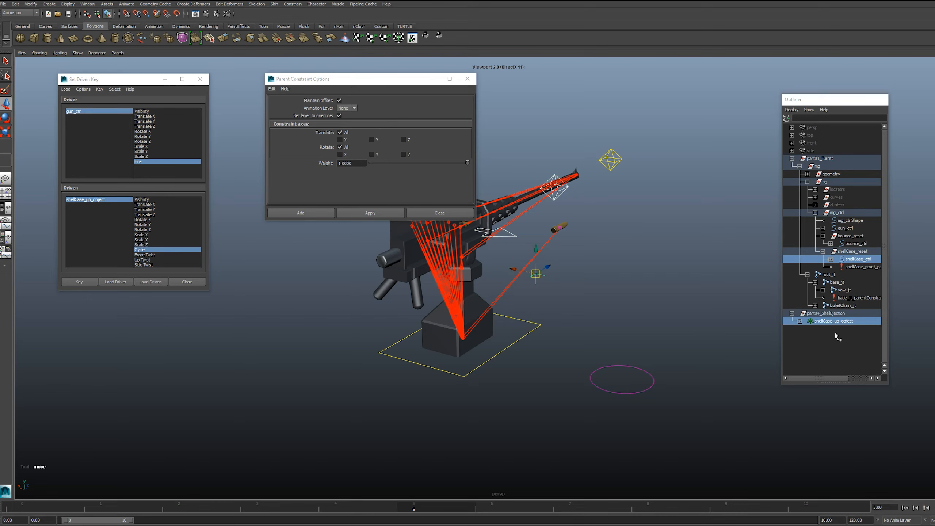
{"action": "left_click", "coordinate": [380, 215]}
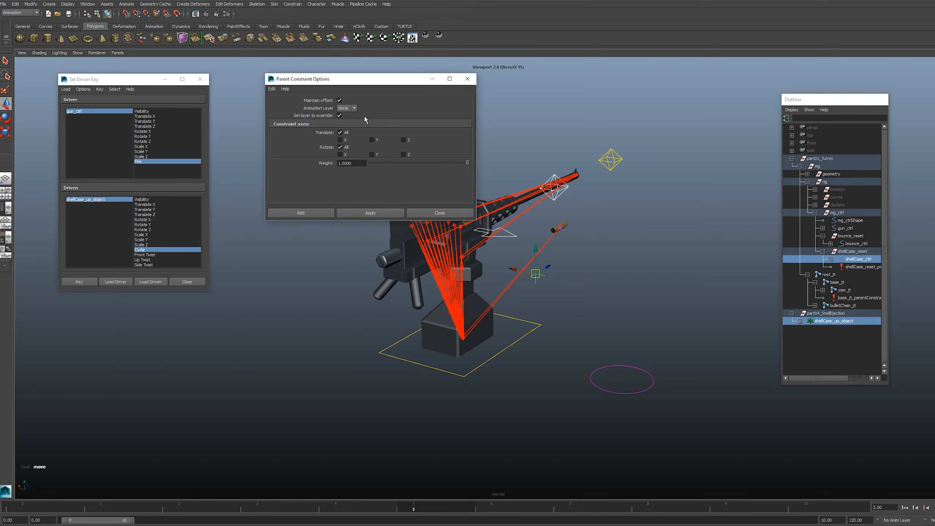
{"action": "left_click", "coordinate": [442, 213]}
Step: Rotate shellCase_ctrl around its vertical axis to test the constraint on shellCase_up_object
{"action": "left_click", "coordinate": [476, 232]}
{"action": "key", "text": "e"}
{"action": "left_click_drag", "start_coordinate": [478, 236], "coordinate": [448, 235]}
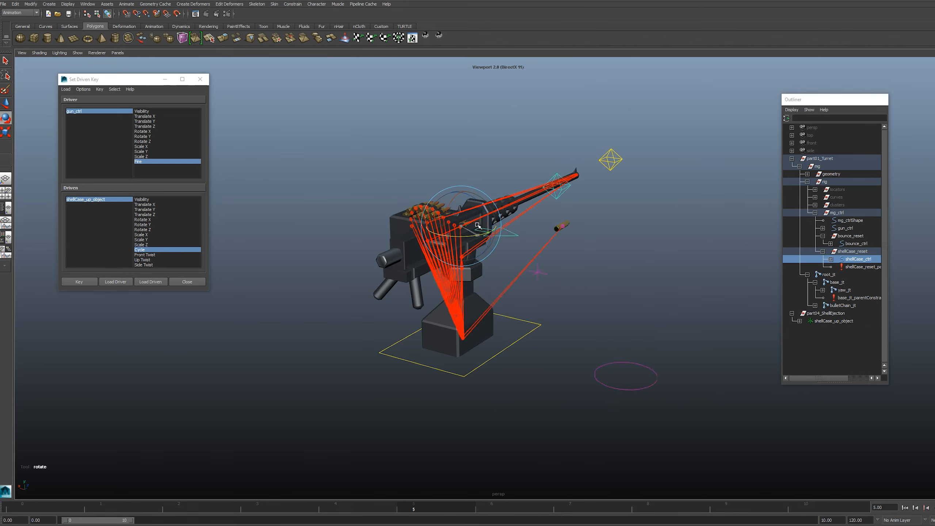
{"action": "left_click", "coordinate": [637, 265]}
{"action": "left_click_drag", "start_coordinate": [636, 266], "coordinate": [636, 238], "text": "alt"}
Step: Move gun_ctrl to aim the turret and check how shellCase_up_object follows
{"action": "left_click", "coordinate": [548, 178]}
{"action": "key", "text": "w"}
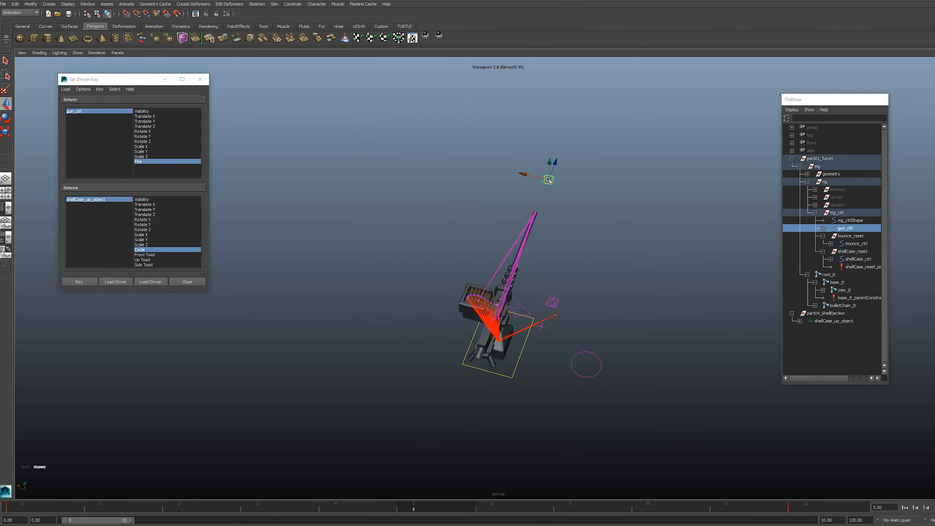
{"action": "left_click_drag", "start_coordinate": [549, 179], "coordinate": [537, 222]}
{"action": "right_click_drag", "start_coordinate": [466, 214], "coordinate": [524, 248], "text": "alt"}
{"action": "left_click_drag", "start_coordinate": [533, 242], "coordinate": [591, 174], "text": "alt"}
{"action": "right_click_drag", "start_coordinate": [591, 173], "coordinate": [613, 184], "text": "alt"}
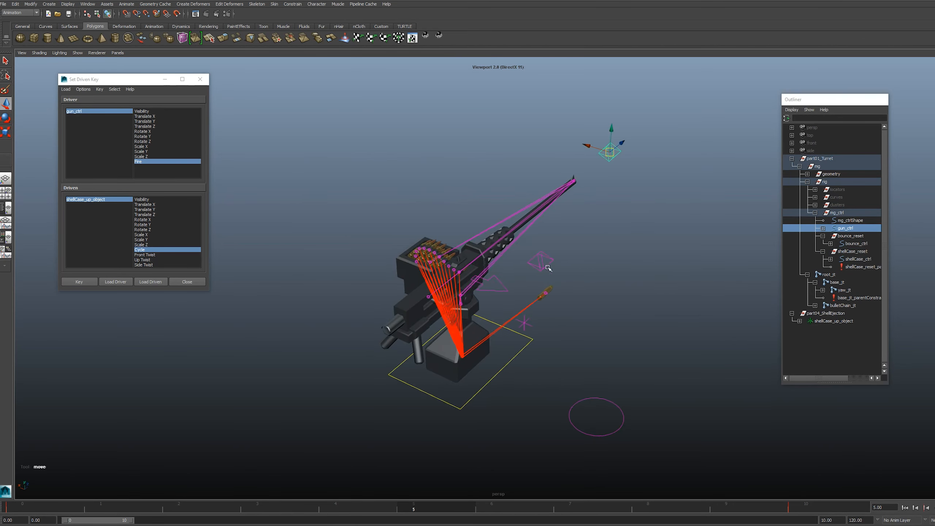
{"action": "middle_click_drag", "start_coordinate": [612, 184], "coordinate": [606, 172], "text": "alt"}
Step: Play the animation and review the shell ejection from the side of the turret
{"action": "left_click", "coordinate": [545, 305]}
{"action": "key", "text": "alt+v"}
{"action": "left_click_drag", "start_coordinate": [545, 306], "coordinate": [544, 245], "text": "alt"}
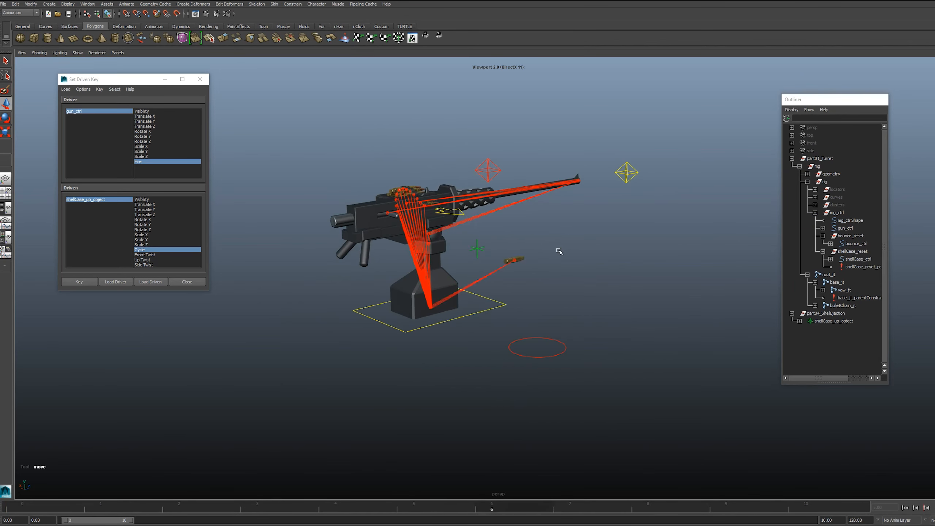
{"action": "right_click_drag", "start_coordinate": [559, 252], "coordinate": [630, 291], "text": "alt"}
{"action": "key", "text": "alt+v"}
Step: Hide root_jt with its joints, rewind to frame 0, and close the Set Driven Key window
{"action": "left_click", "coordinate": [836, 277]}
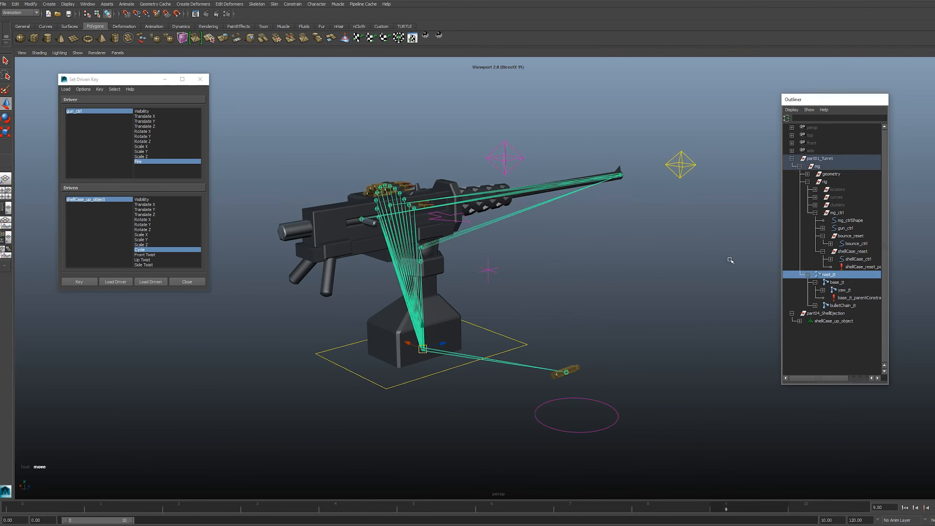
{"action": "left_click", "coordinate": [687, 245]}
{"action": "key", "text": "shift+alt+v"}
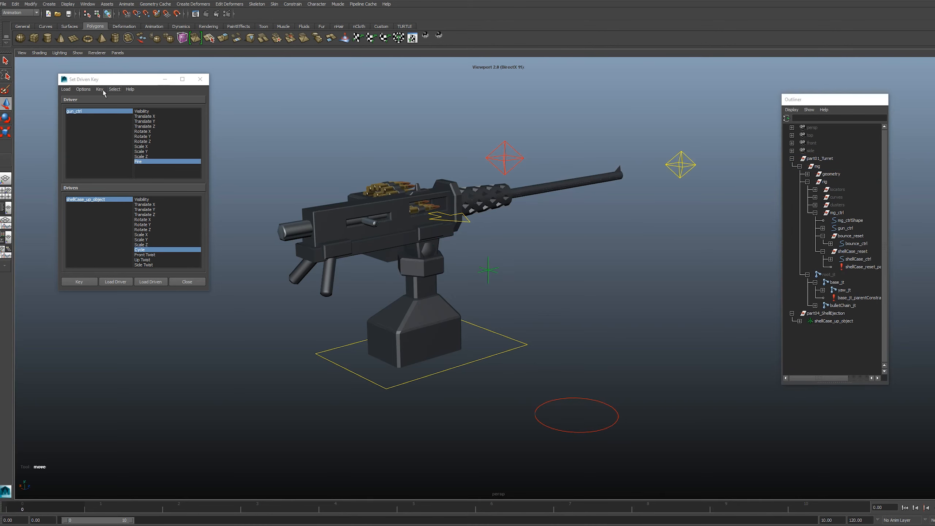
{"action": "left_click", "coordinate": [200, 80]}
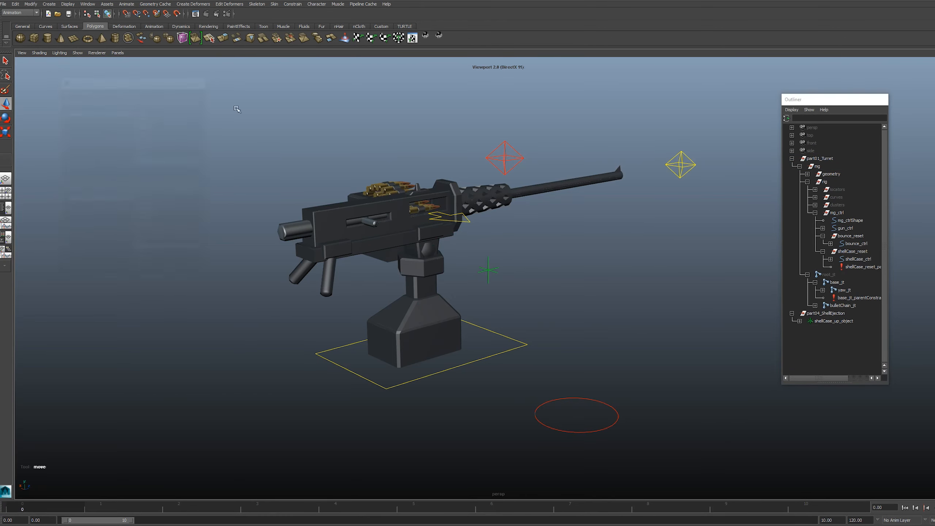
Step: Open the Node Editor and add shellCase_ctrl to the graph
{"action": "middle_click_drag", "start_coordinate": [519, 274], "coordinate": [475, 254], "text": "alt"}
{"action": "right_click_drag", "start_coordinate": [474, 254], "coordinate": [438, 232], "text": "alt"}
{"action": "middle_click_drag", "start_coordinate": [505, 257], "coordinate": [511, 261], "text": "alt"}
{"action": "left_click_drag", "start_coordinate": [511, 261], "coordinate": [520, 261], "text": "alt"}
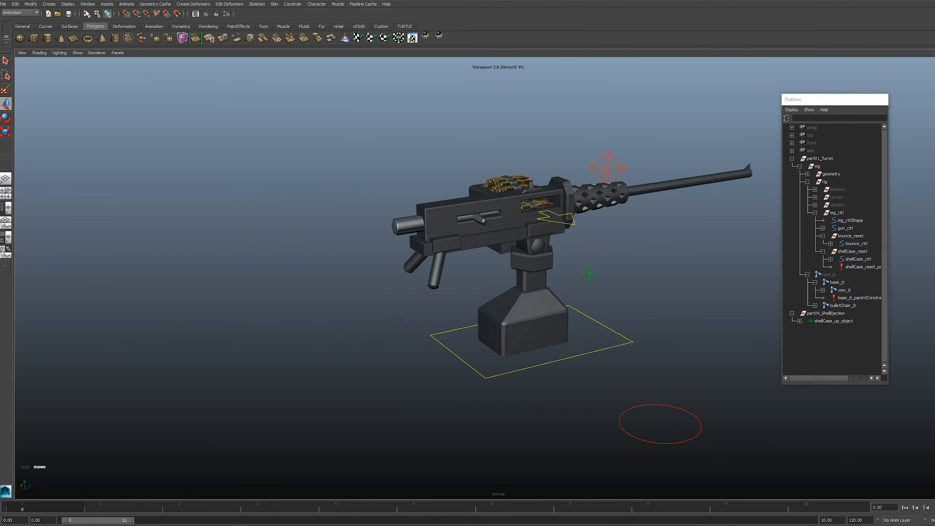
{"action": "left_click", "coordinate": [87, 4]}
{"action": "left_click", "coordinate": [105, 71]}
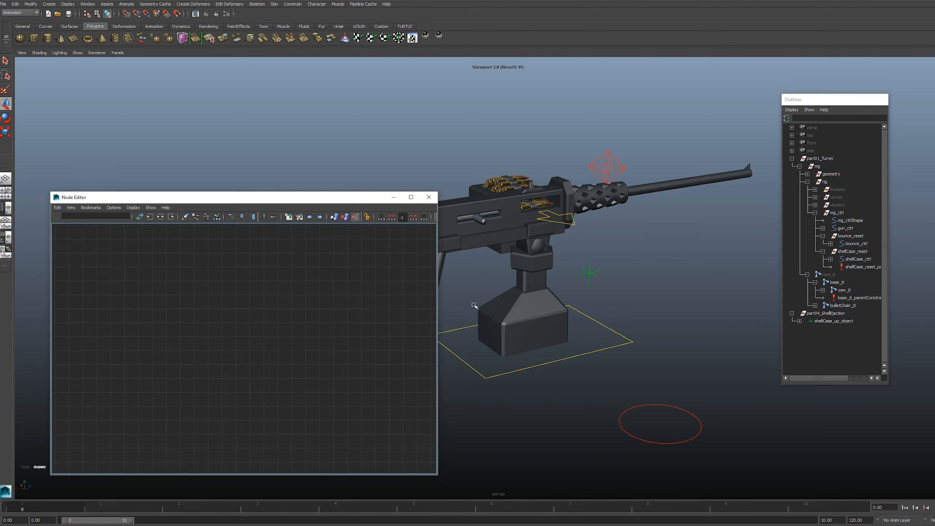
{"action": "left_click", "coordinate": [862, 260]}
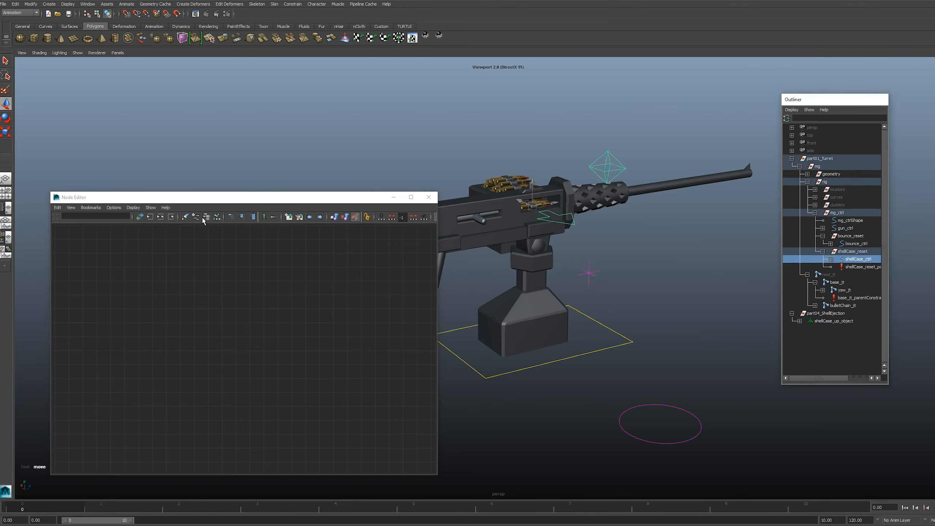
{"action": "left_click", "coordinate": [196, 217]}
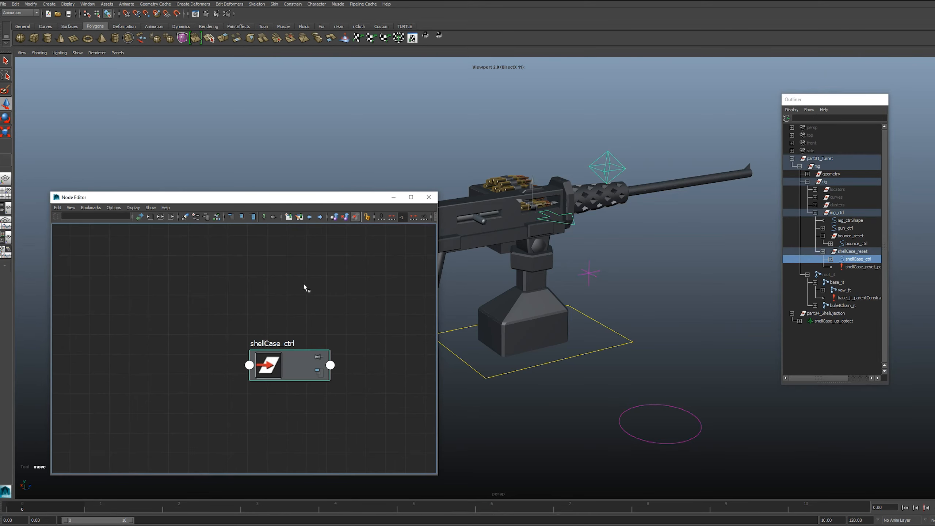
Step: Add shellCase_up_object to the graph and space it apart on the output side of shellCase_ctrl
{"action": "left_click_drag", "start_coordinate": [580, 254], "coordinate": [628, 282]}
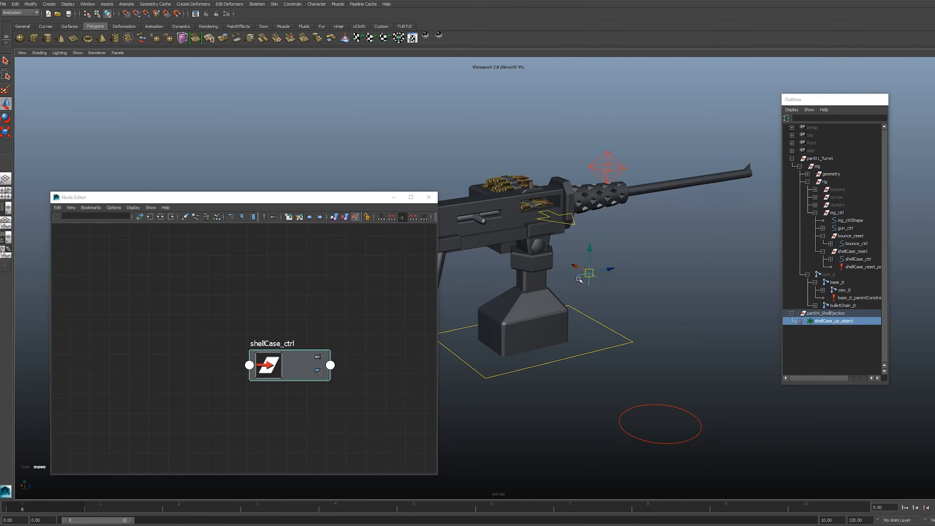
{"action": "left_click", "coordinate": [196, 217]}
{"action": "left_click_drag", "start_coordinate": [353, 303], "coordinate": [365, 321]}
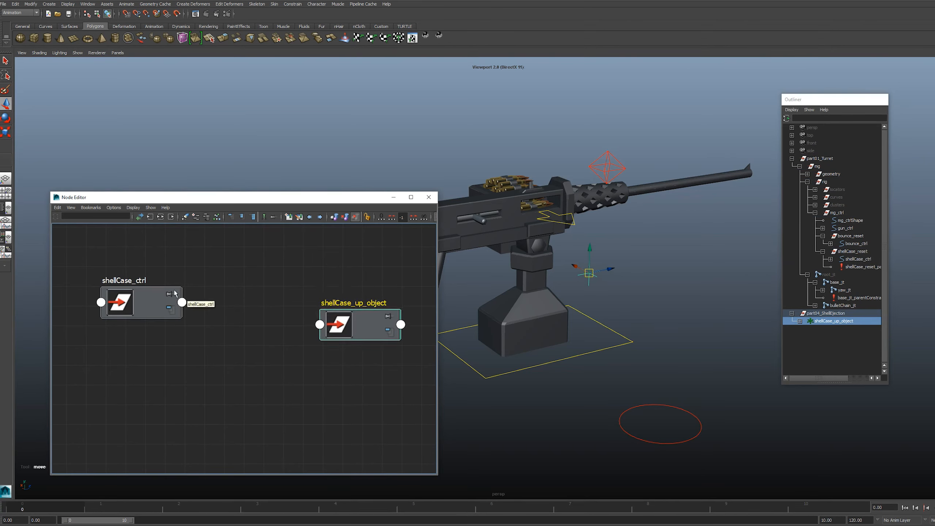
{"action": "left_click_drag", "start_coordinate": [139, 300], "coordinate": [112, 306]}
Step: Create a +/- Average utility node in the graph
{"action": "left_click", "coordinate": [234, 268]}
{"action": "right_click_drag", "start_coordinate": [235, 269], "coordinate": [240, 251]}
{"action": "left_click", "coordinate": [453, 190]}
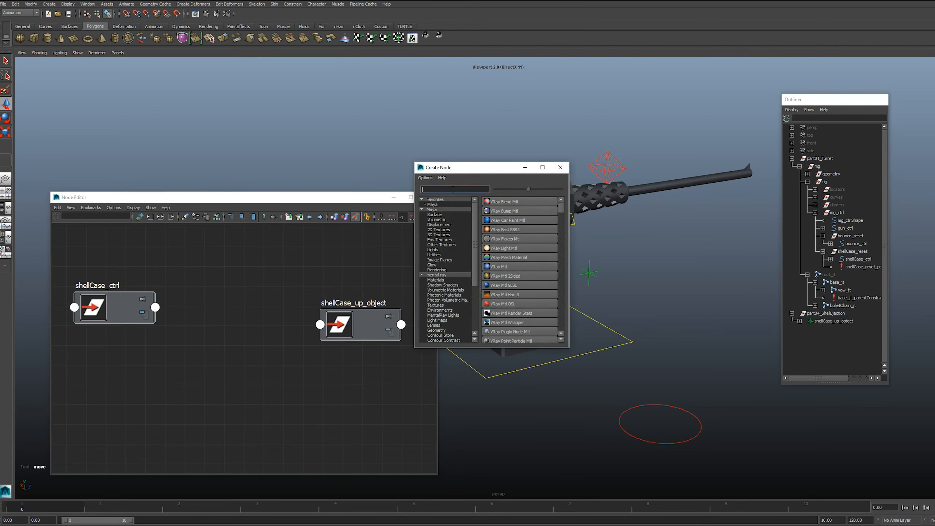
{"action": "type", "text": "ave"}
{"action": "middle_click_drag", "start_coordinate": [508, 201], "coordinate": [258, 350]}
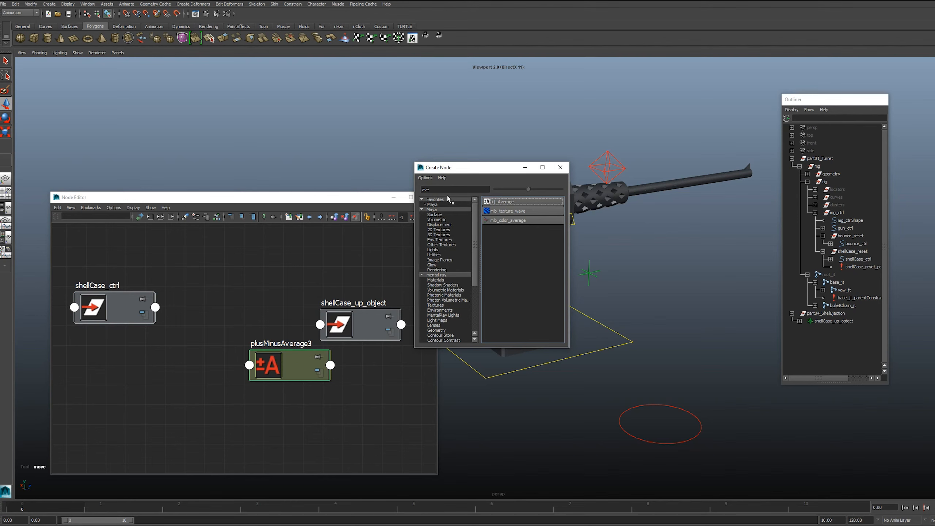
Step: Create a Multiply Divide node and arrange it beside the plusMinusAverage node above the two object nodes
{"action": "left_click_drag", "start_coordinate": [440, 190], "coordinate": [406, 187]}
{"action": "type", "text": "mul"}
{"action": "left_click", "coordinate": [507, 231]}
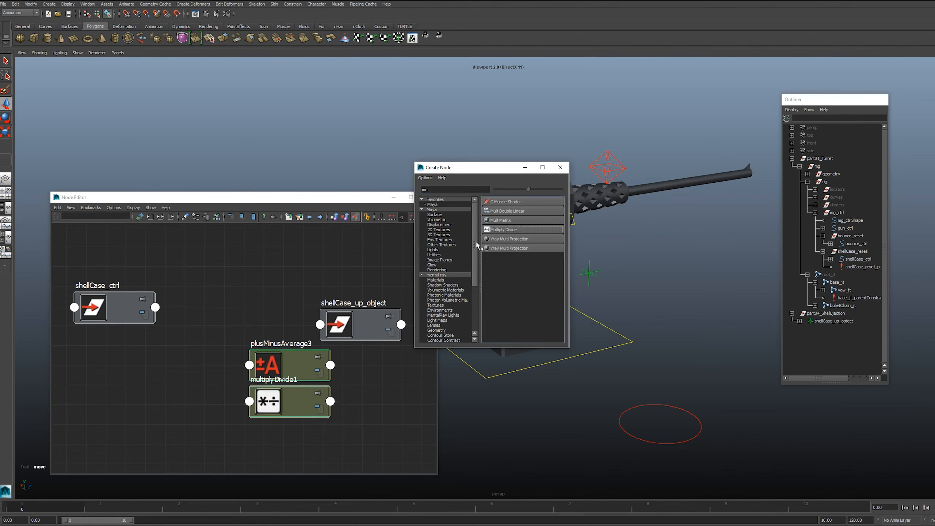
{"action": "left_click", "coordinate": [560, 168]}
{"action": "left_click_drag", "start_coordinate": [275, 365], "coordinate": [202, 271]}
{"action": "left_click_drag", "start_coordinate": [277, 400], "coordinate": [321, 266]}
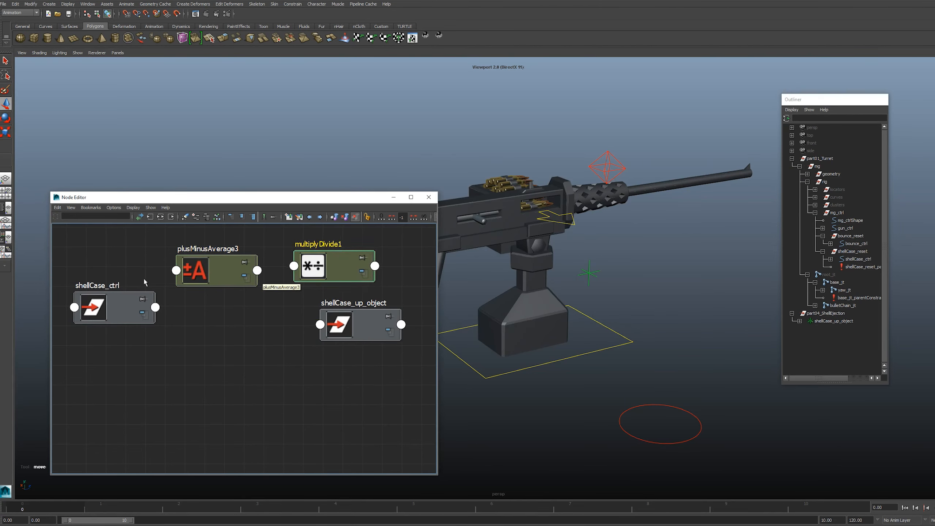
Step: Rename the two utility nodes shellCase_plusMinusAverage and shellCase_multiplyDivide
{"action": "double_click", "coordinate": [97, 286]}
{"action": "double_click", "coordinate": [193, 249]}
{"action": "left_click", "coordinate": [183, 248]}
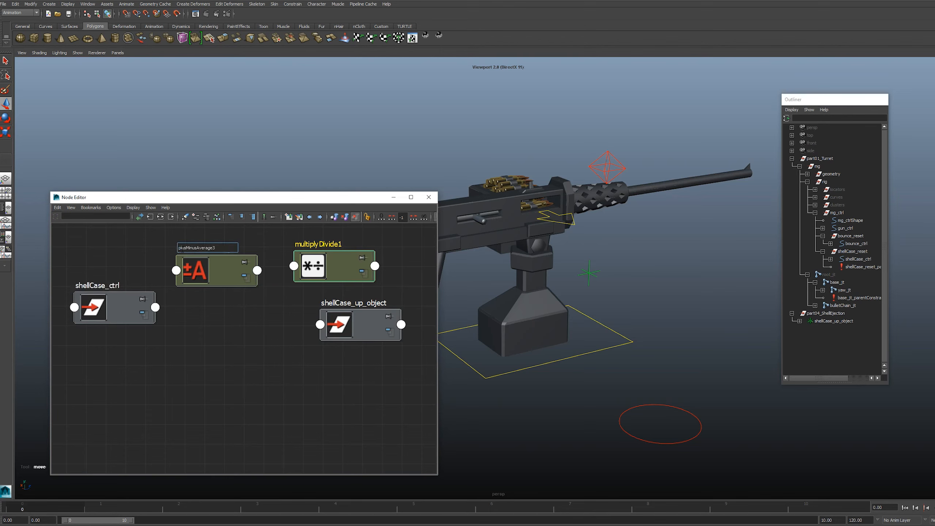
{"action": "type", "text": "shellCase_"}
{"action": "double_click", "coordinate": [318, 244]}
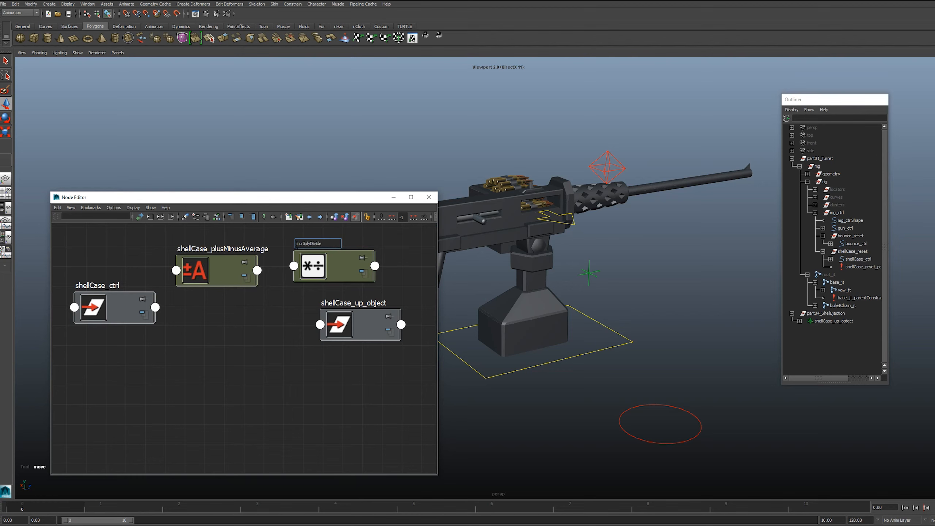
{"action": "type", "text": "shellCase_"}
{"action": "left_click", "coordinate": [282, 343]}
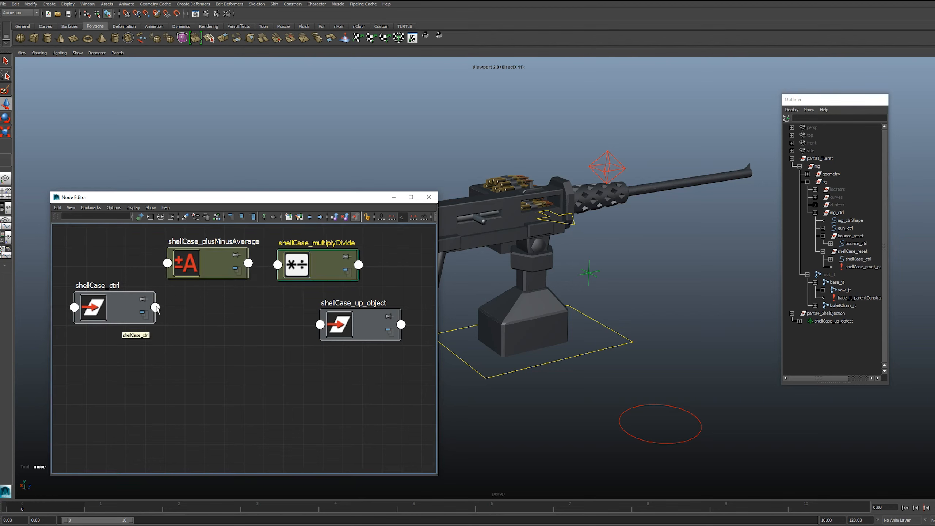
Step: Connect the Spin output of shellCase_ctrl to Input 1D[0] of shellCase_plusMinusAverage
{"action": "left_click", "coordinate": [155, 308]}
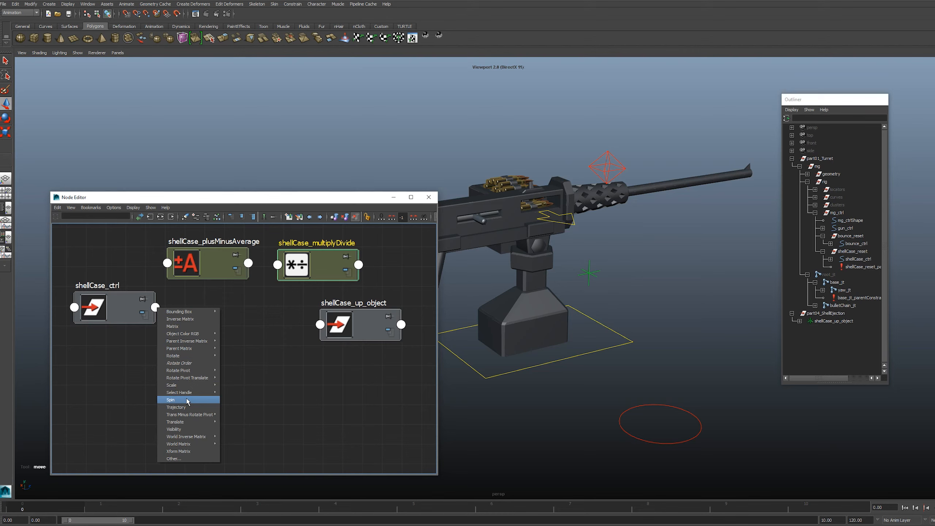
{"action": "left_click", "coordinate": [238, 298]}
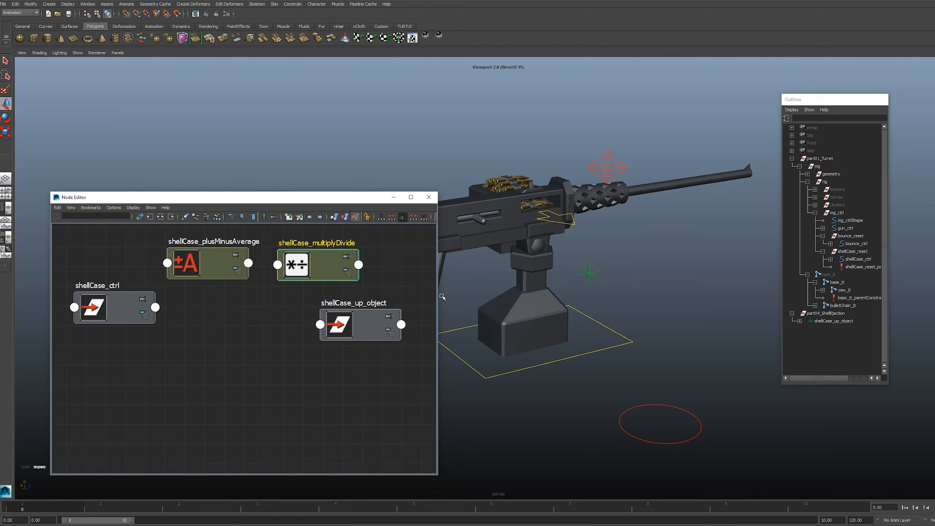
{"action": "left_click", "coordinate": [574, 225]}
{"action": "key", "text": "alt+shift+c"}
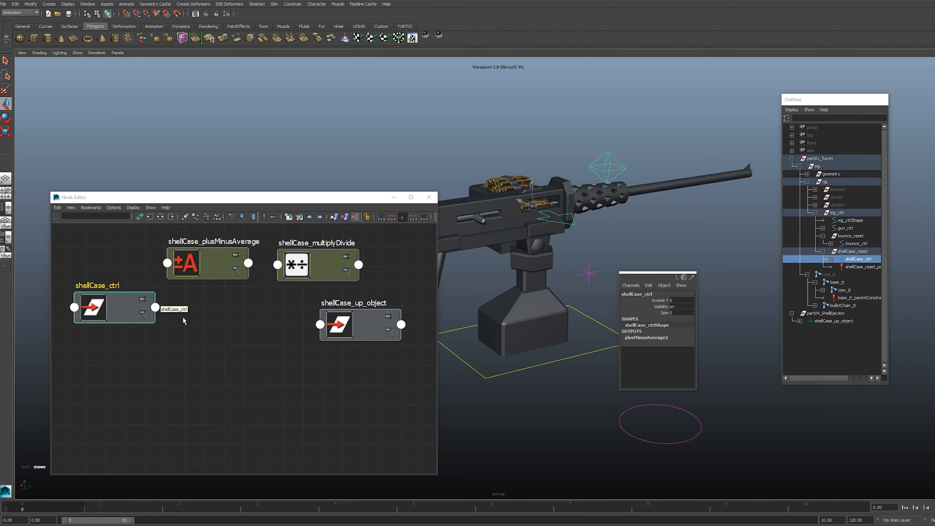
{"action": "left_click", "coordinate": [155, 306]}
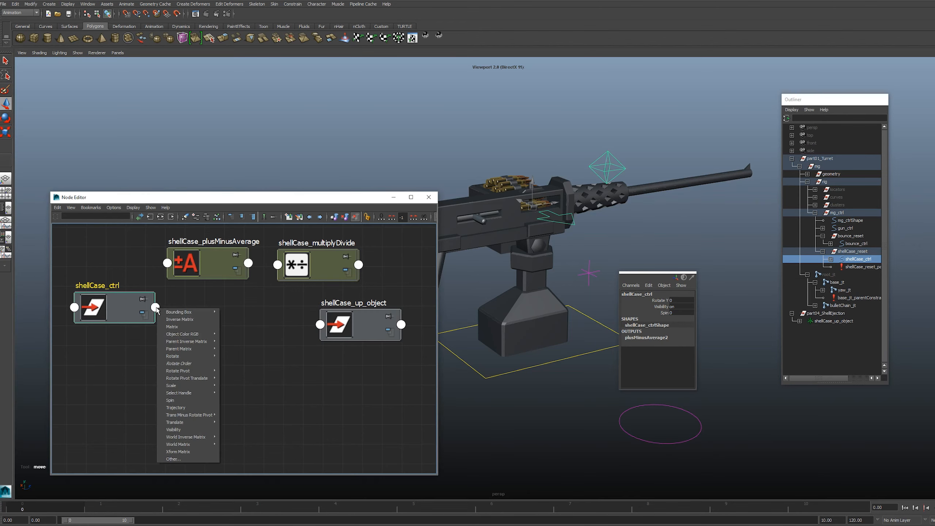
{"action": "left_click", "coordinate": [180, 399]}
{"action": "left_click", "coordinate": [167, 263]}
{"action": "mouse_move", "coordinate": [184, 268]}
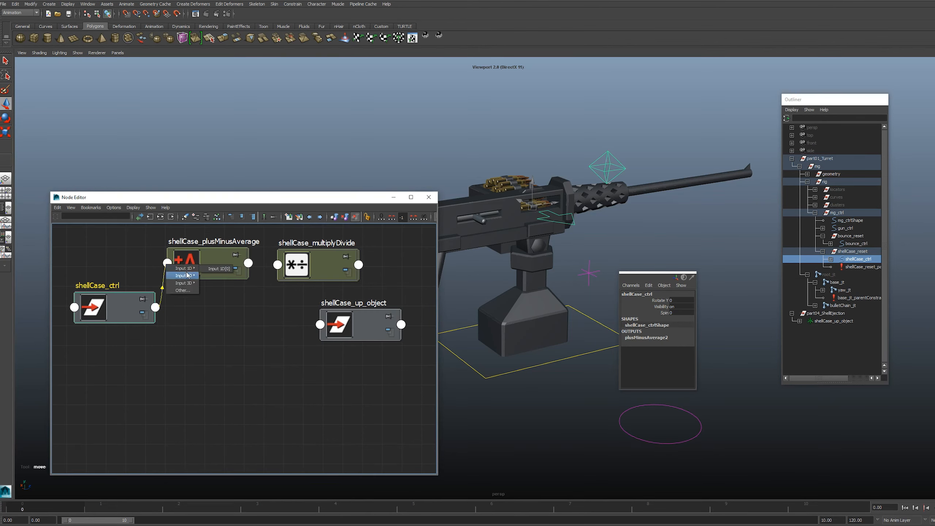
{"action": "left_click", "coordinate": [218, 269]}
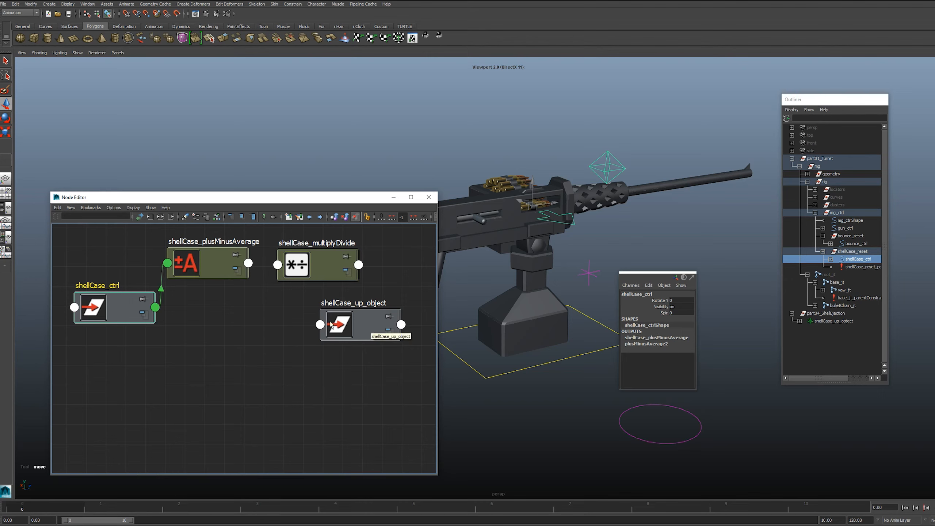
Step: Connect the Cycle output of shellCase_up_object to Input 1D[1] of shellCase_plusMinusAverage
{"action": "left_click", "coordinate": [589, 273]}
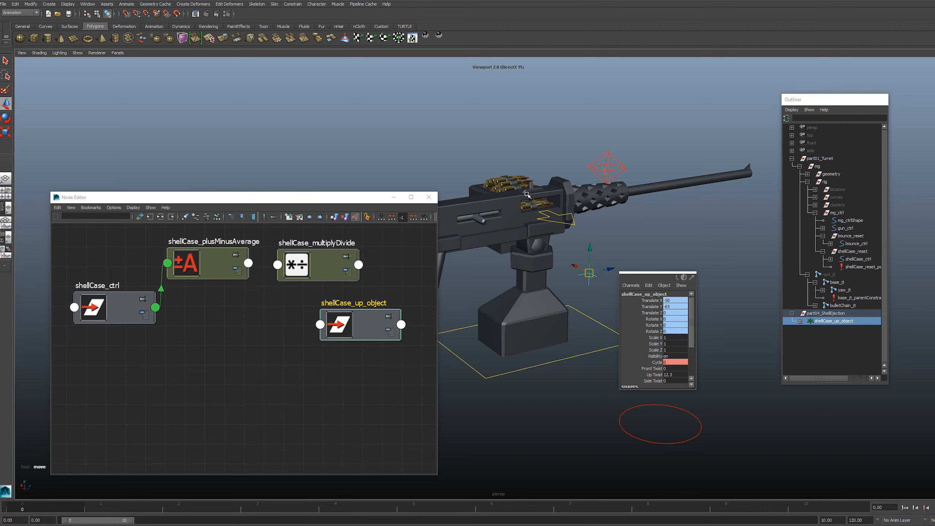
{"action": "left_click", "coordinate": [401, 324]}
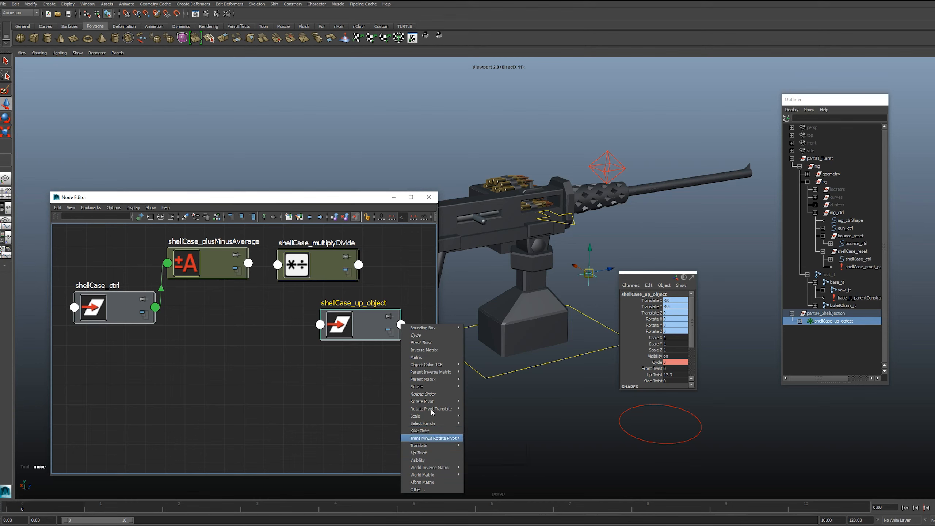
{"action": "left_click", "coordinate": [426, 336]}
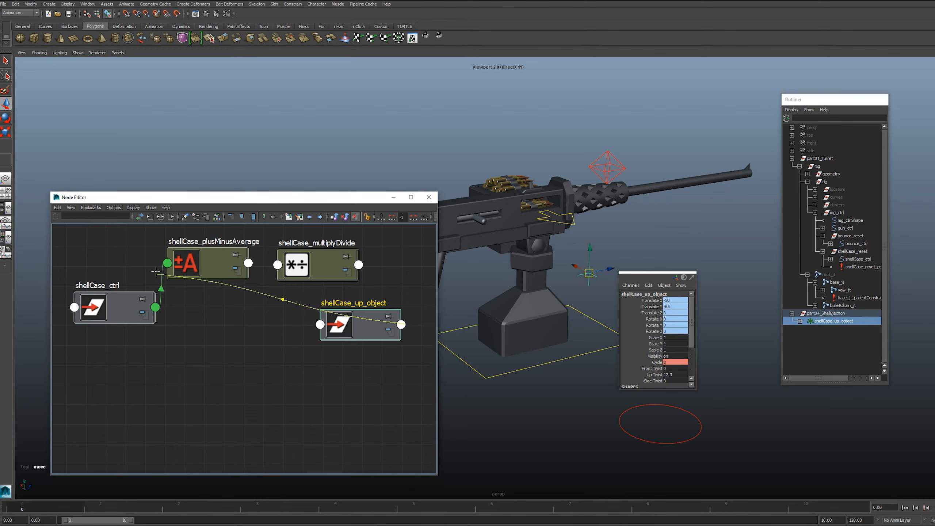
{"action": "left_click", "coordinate": [168, 263]}
{"action": "mouse_move", "coordinate": [183, 270]}
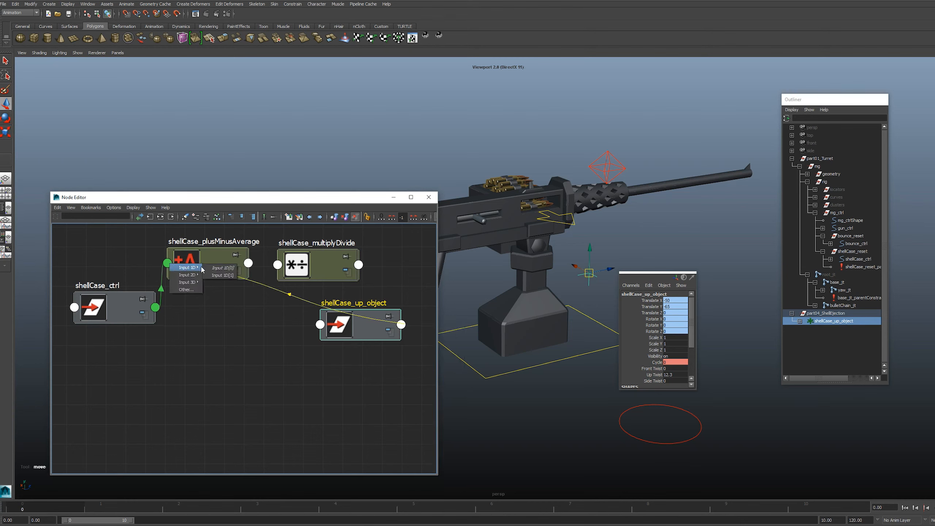
{"action": "left_click", "coordinate": [224, 275]}
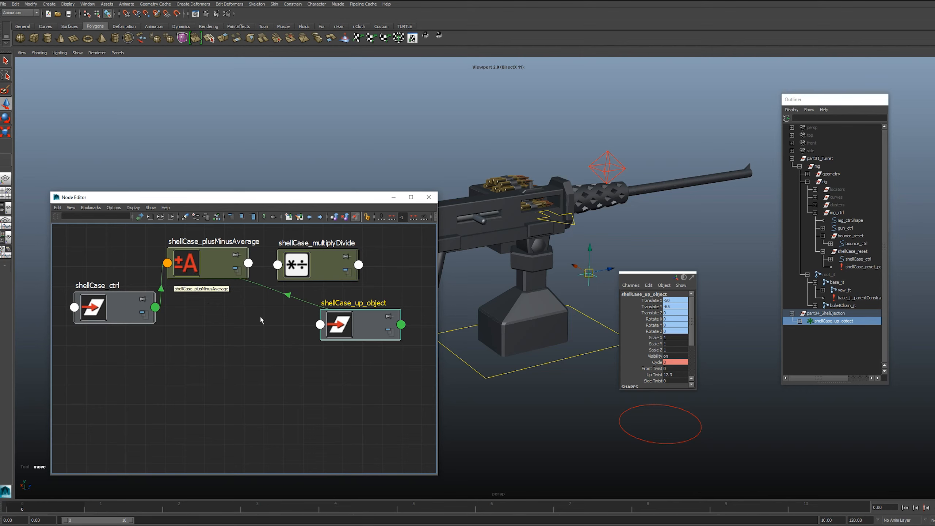
Step: Set the Up Twist attribute of shellCase_up_object to 0
{"action": "left_click", "coordinate": [669, 375]}
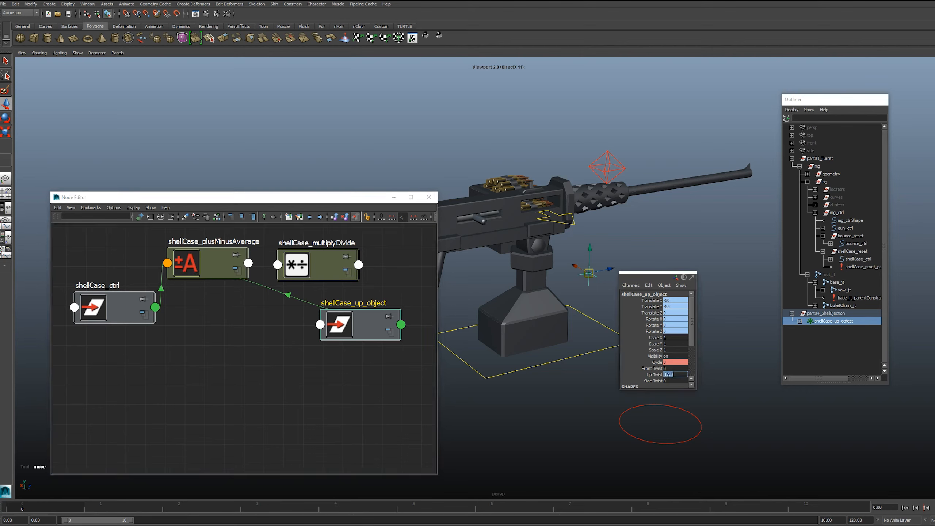
{"action": "type", "text": "0"}
{"action": "key", "text": "Return"}
Step: Test shellCase_up_object's Front Twist by varying it with the shell ejected at frame 5, and reset it to 0
{"action": "left_click", "coordinate": [657, 368]}
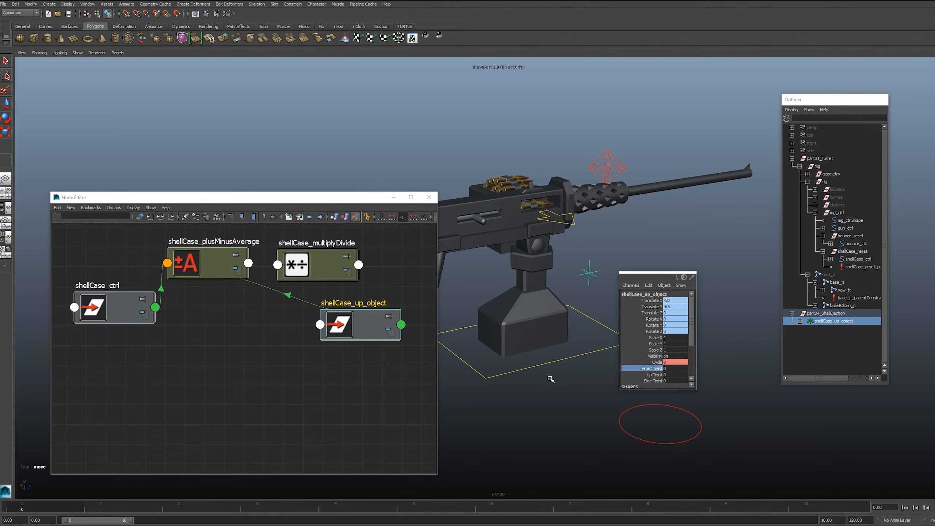
{"action": "mouse_move", "coordinate": [551, 380]}
{"action": "middle_mouse_down"}
{"action": "mouse_move", "coordinate": [541, 375]}
{"action": "mouse_move", "coordinate": [773, 372]}
{"action": "mouse_move", "coordinate": [549, 384]}
{"action": "middle_mouse_up"}
{"action": "key", "text": "ctrl+z"}
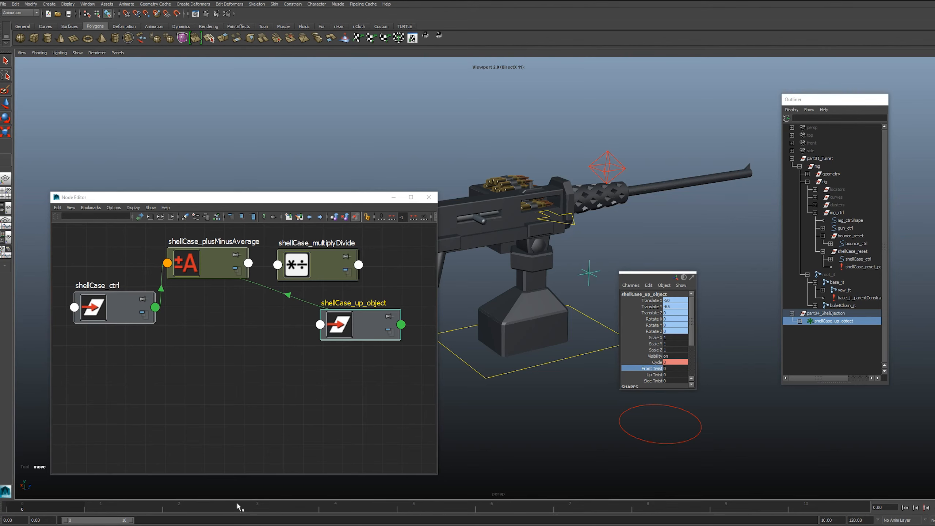
{"action": "left_click_drag", "start_coordinate": [243, 506], "coordinate": [429, 496]}
{"action": "left_click", "coordinate": [650, 368]}
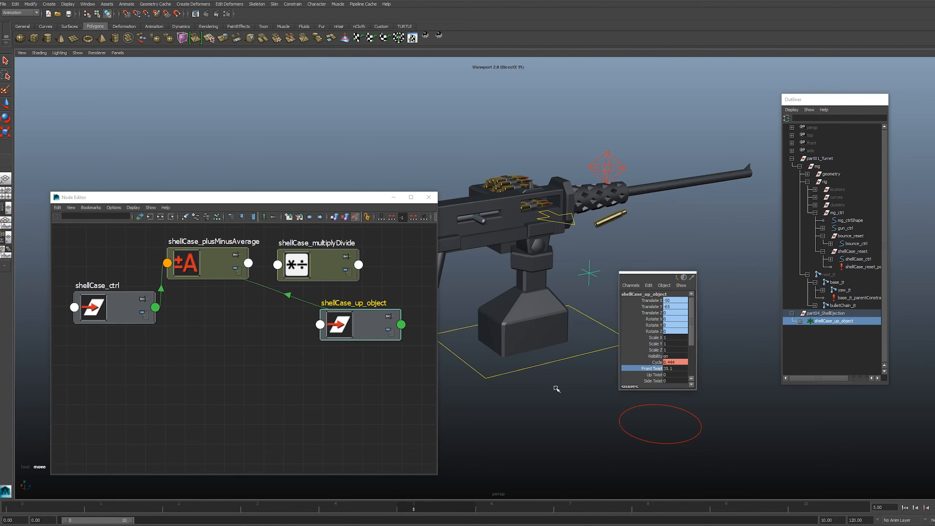
{"action": "middle_click_drag", "start_coordinate": [553, 393], "coordinate": [377, 365]}
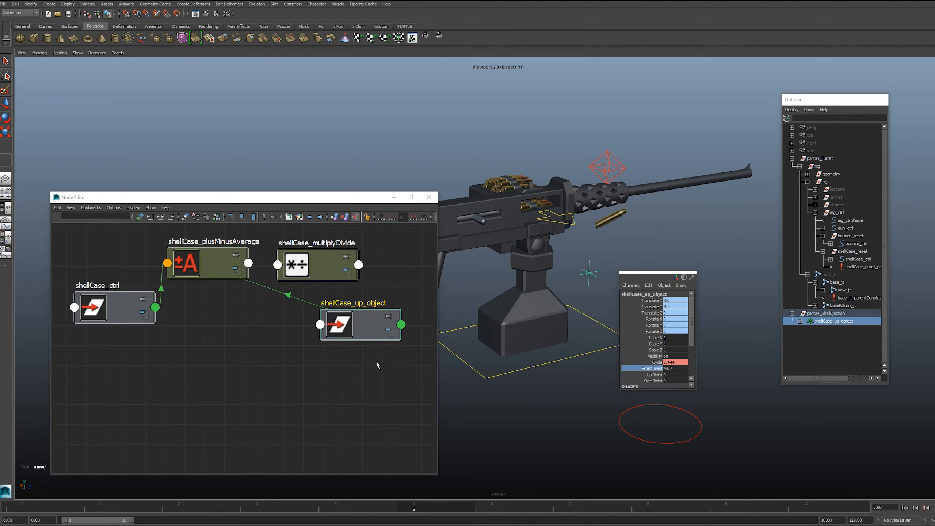
{"action": "left_click", "coordinate": [675, 369]}
{"action": "type", "text": "0"}
{"action": "key", "text": "Return"}
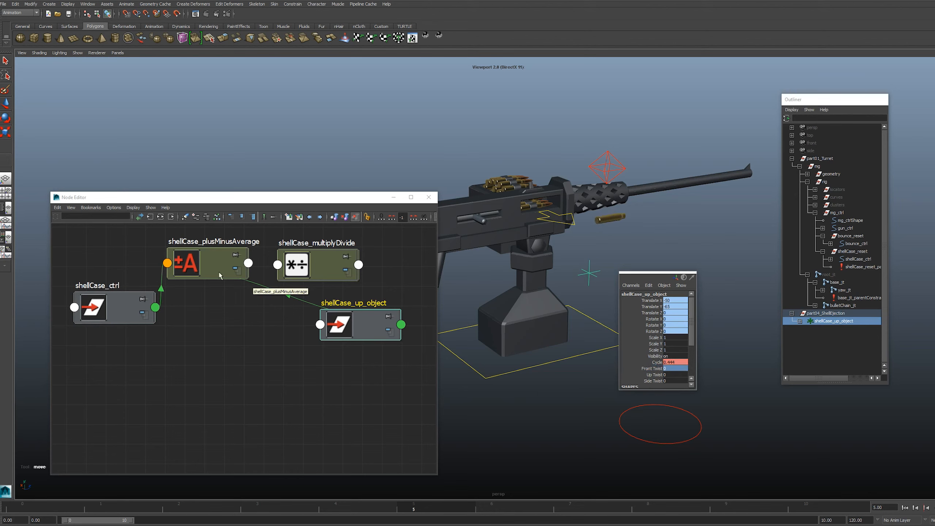
Step: Connect Output 1D of shellCase_plusMinusAverage to Input 1X of shellCase_multiplyDivide
{"action": "left_click", "coordinate": [249, 263]}
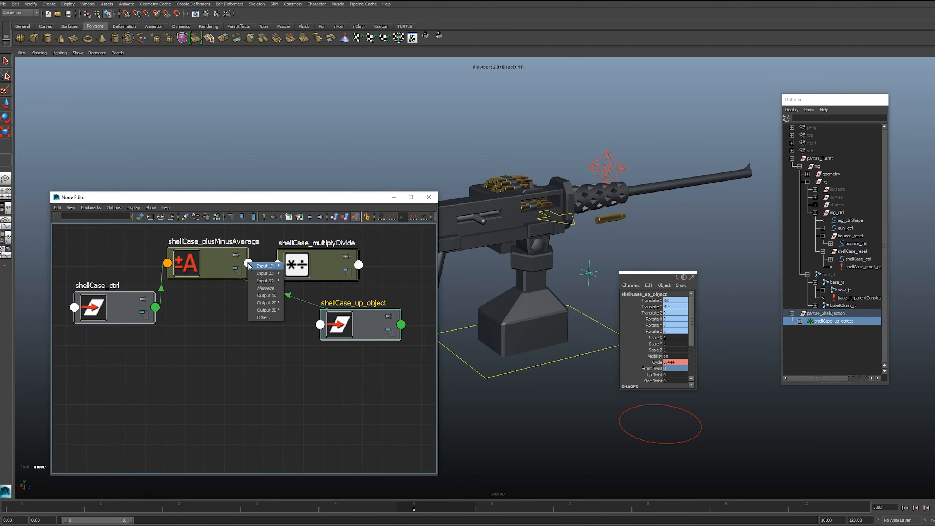
{"action": "left_click", "coordinate": [277, 296]}
{"action": "left_click", "coordinate": [278, 265]}
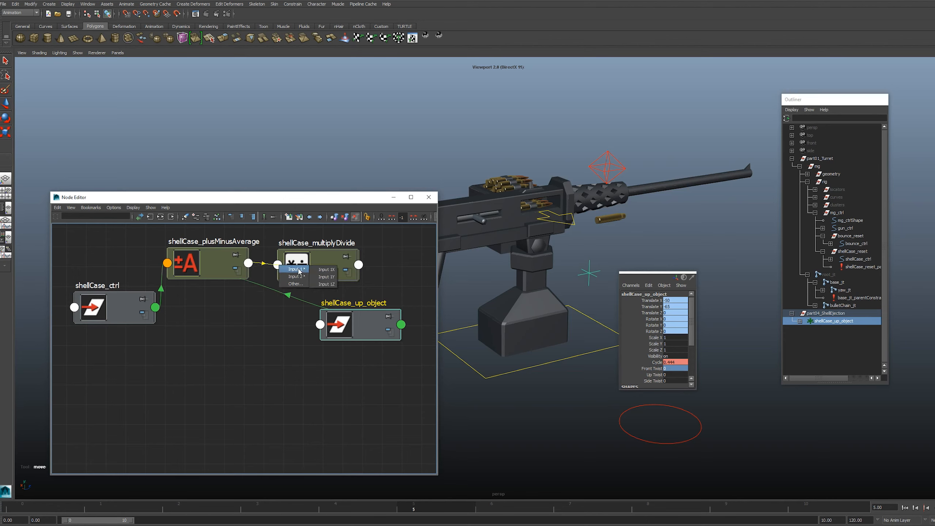
{"action": "left_click", "coordinate": [334, 272]}
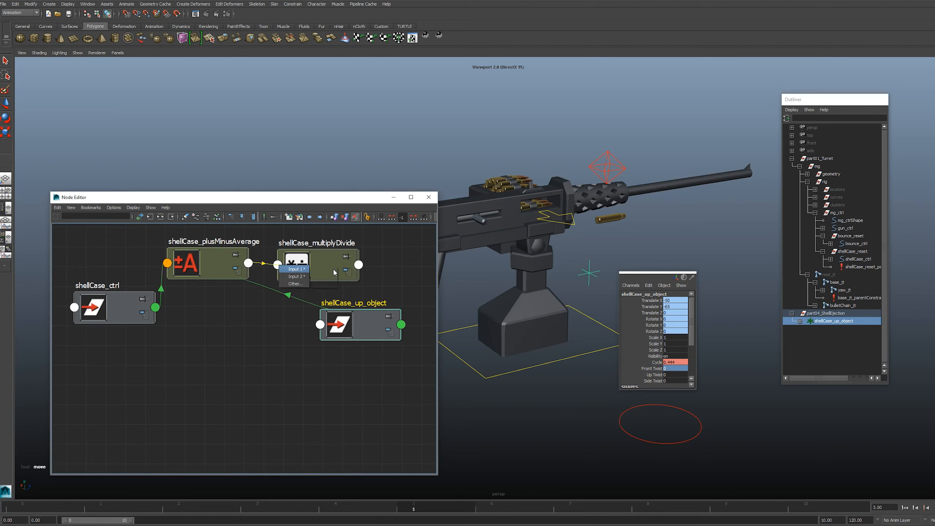
Step: Connect the X output of shellCase_multiplyDivide to the Front Twist input of shellCase_up_object
{"action": "left_click", "coordinate": [358, 264]}
{"action": "mouse_move", "coordinate": [375, 291]}
{"action": "left_click", "coordinate": [412, 302]}
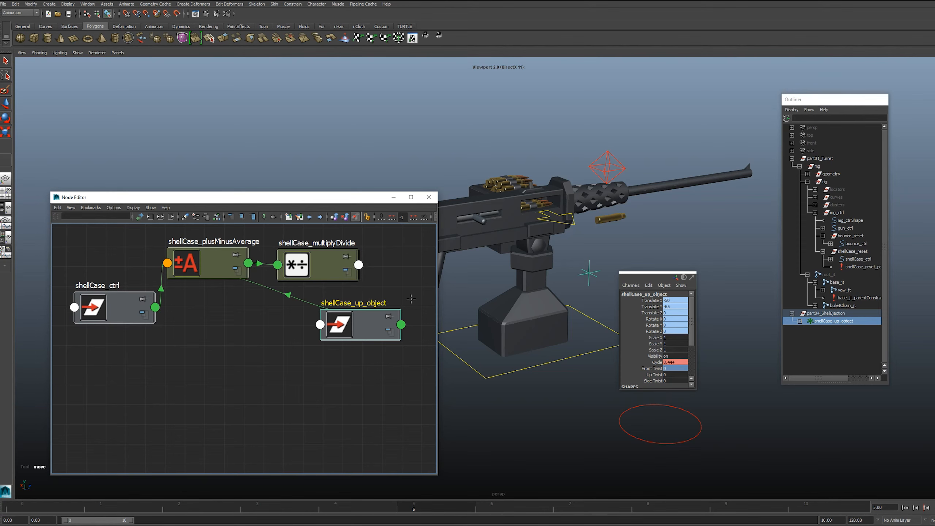
{"action": "left_click", "coordinate": [320, 325]}
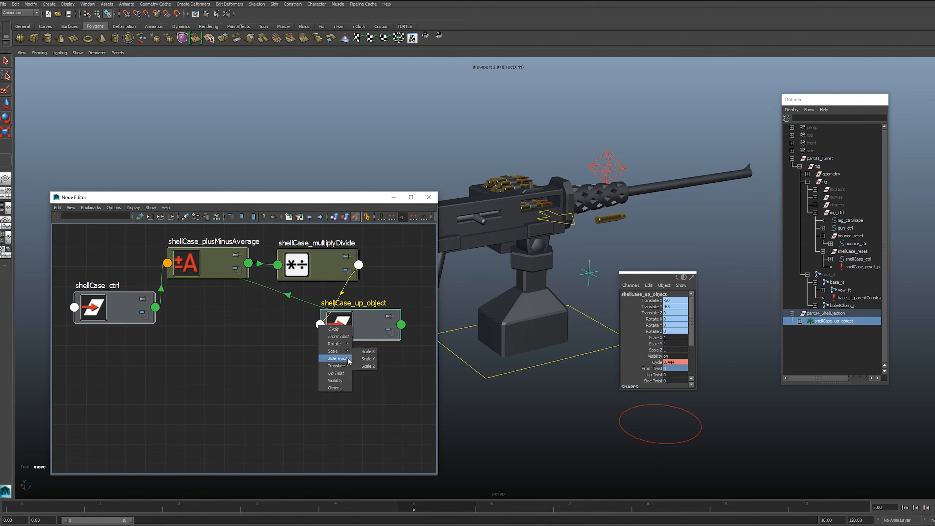
{"action": "mouse_move", "coordinate": [343, 369]}
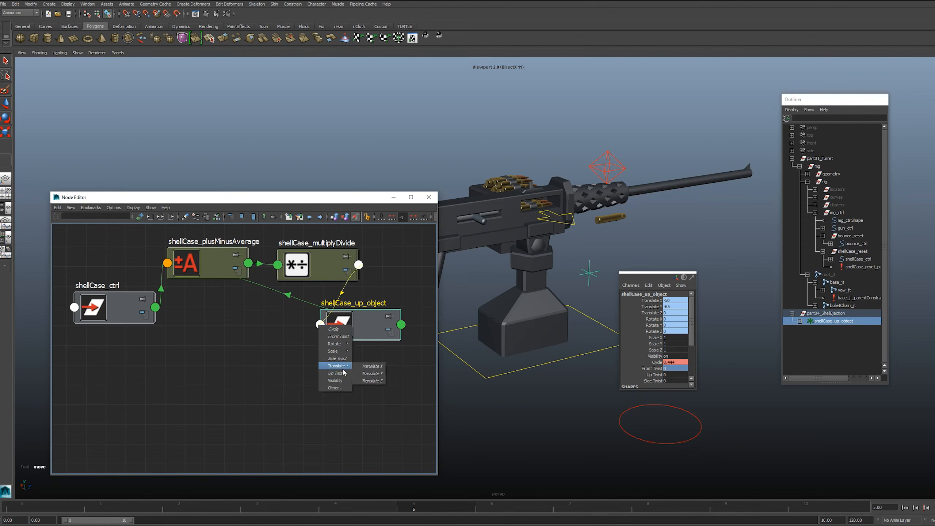
{"action": "left_click", "coordinate": [338, 336]}
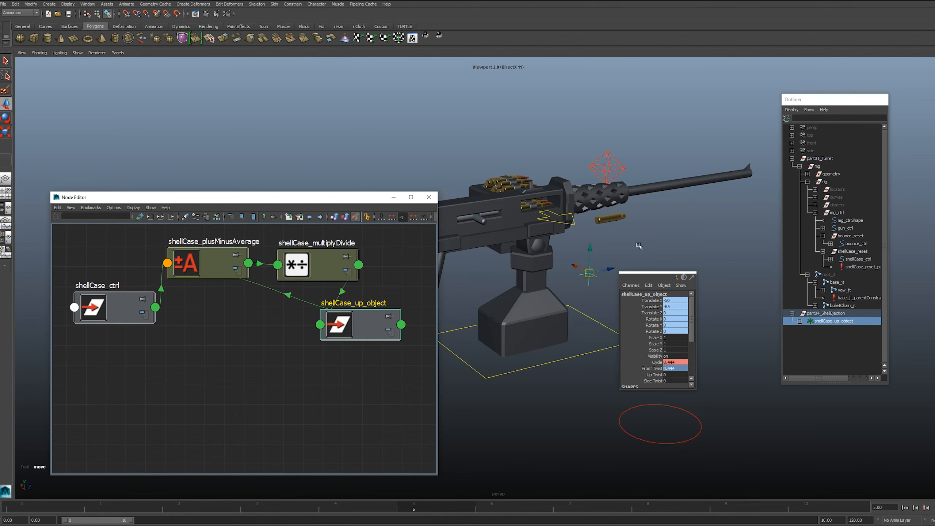
Step: Clear the selection, play back the firing animation to check the shell's motion, and return to the first frame
{"action": "left_click", "coordinate": [647, 242]}
{"action": "key", "text": "alt+v"}
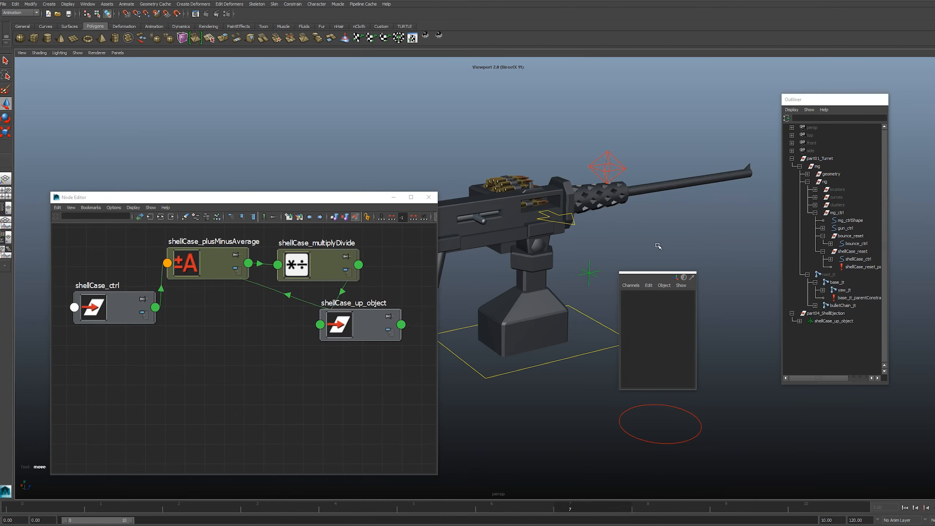
{"action": "key", "text": "alt+v"}
{"action": "key", "text": "alt+shift+v"}
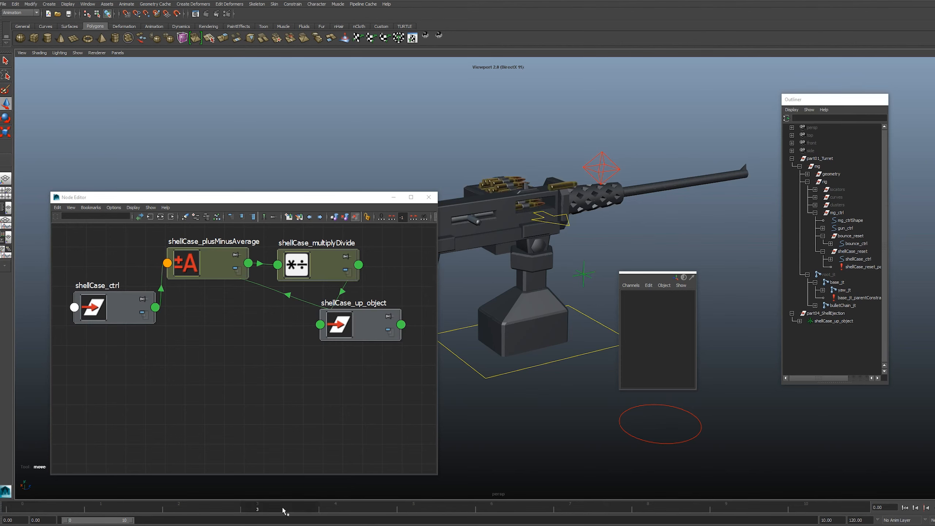
Step: Set the first Input 2 value of shellCase_multiplyDivide to 500 and move its attribute window clear of the gun
{"action": "double_click", "coordinate": [310, 262]}
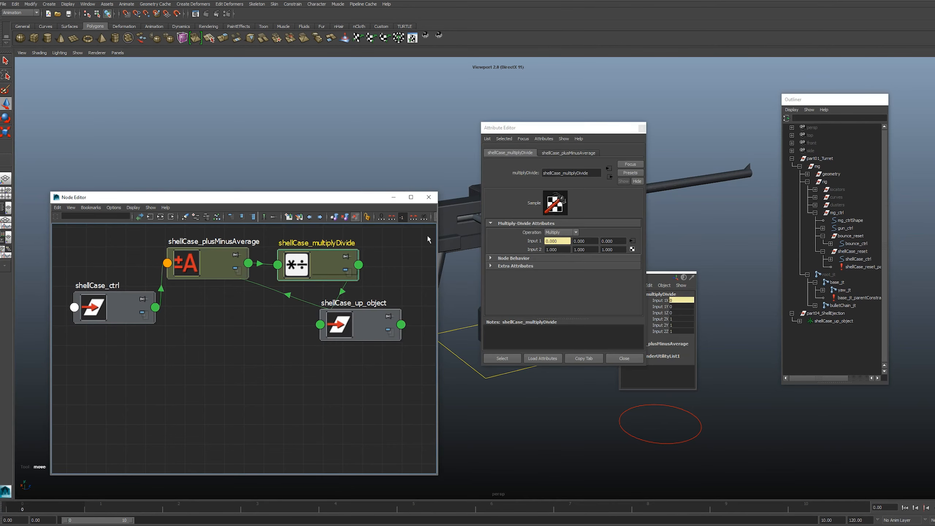
{"action": "left_click_drag", "start_coordinate": [548, 129], "coordinate": [279, 72]}
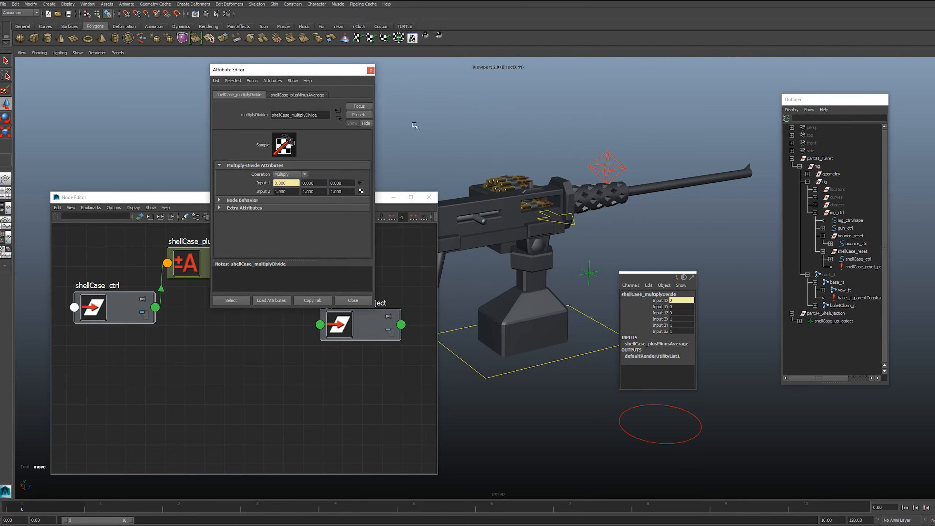
{"action": "left_click", "coordinate": [291, 192]}
{"action": "type", "text": "500"}
{"action": "key", "text": "Return"}
{"action": "left_click_drag", "start_coordinate": [300, 75], "coordinate": [861, 94]}
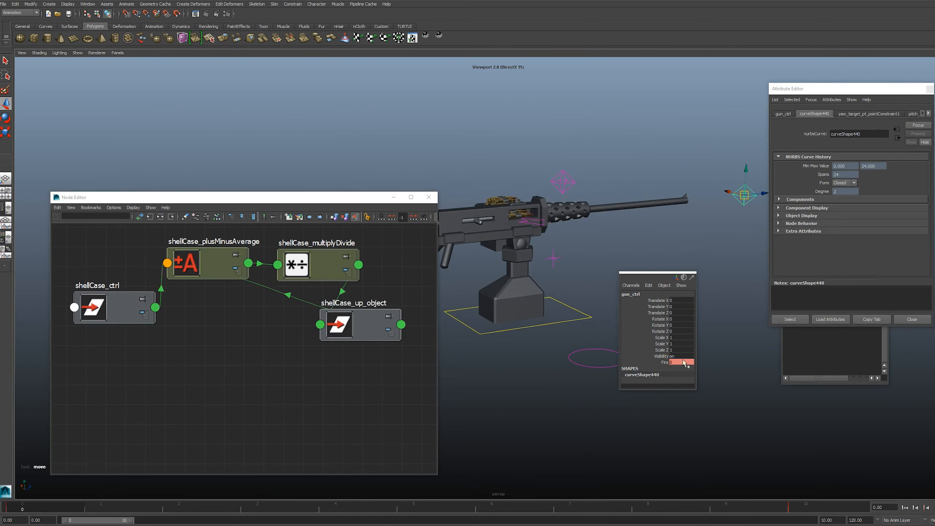
Step: Scrub the Fire attribute of gun_ctrl back and forth to examine how the ejected shell spins
{"action": "left_click", "coordinate": [664, 362]}
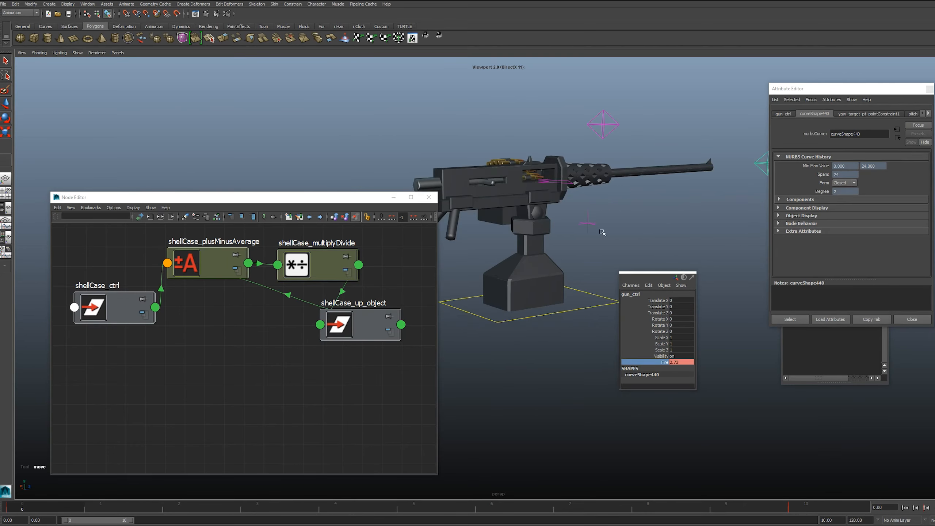
{"action": "mouse_move", "coordinate": [603, 232]}
{"action": "middle_mouse_down"}
{"action": "mouse_move", "coordinate": [520, 240]}
{"action": "mouse_move", "coordinate": [618, 240]}
{"action": "mouse_move", "coordinate": [594, 237]}
{"action": "middle_mouse_up"}
{"action": "middle_click_drag", "start_coordinate": [562, 287], "coordinate": [601, 235]}
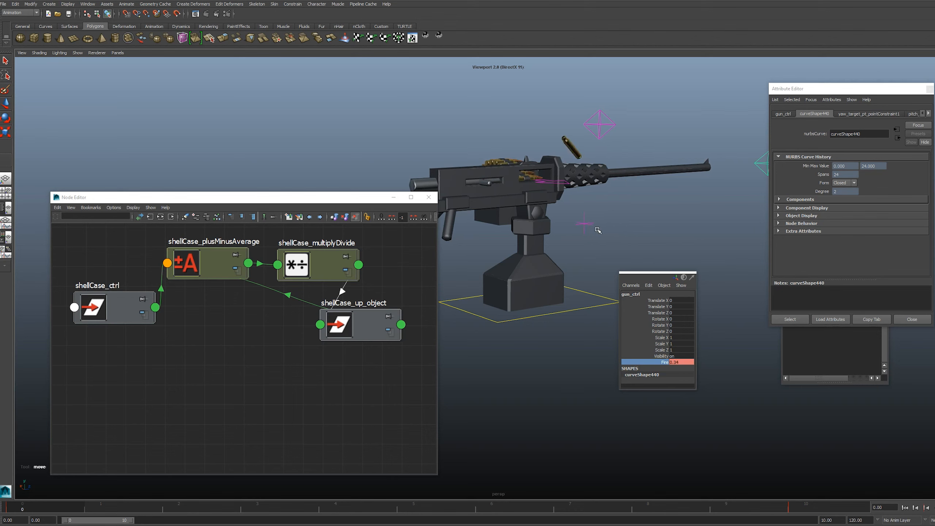
Step: Connect the Cycle attribute of shellCase_up_object to the Input 1Y of shellCase_multiplyDivide
{"action": "left_click", "coordinate": [305, 271]}
{"action": "left_click", "coordinate": [401, 324]}
{"action": "left_click", "coordinate": [425, 335]}
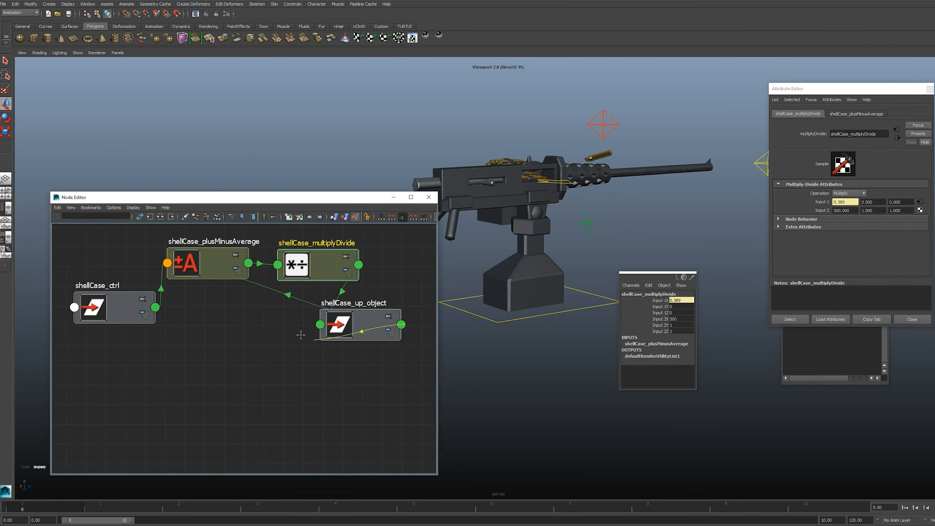
{"action": "left_click", "coordinate": [278, 265]}
{"action": "mouse_move", "coordinate": [294, 270]}
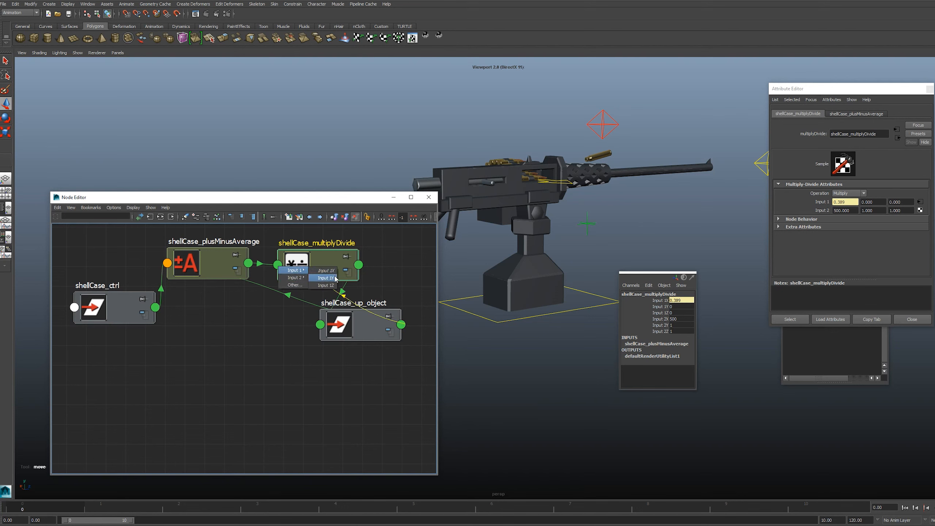
{"action": "left_click", "coordinate": [326, 277]}
Step: Connect the Cycle attribute of shellCase_up_object to the Input 1Z of shellCase_multiplyDivide as well
{"action": "left_click", "coordinate": [402, 324]}
{"action": "left_click", "coordinate": [426, 343]}
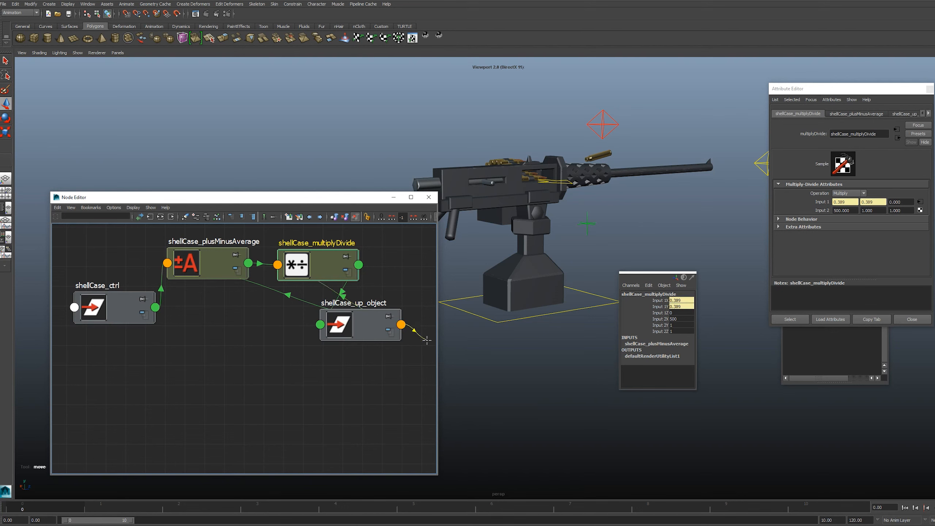
{"action": "left_click", "coordinate": [278, 265]}
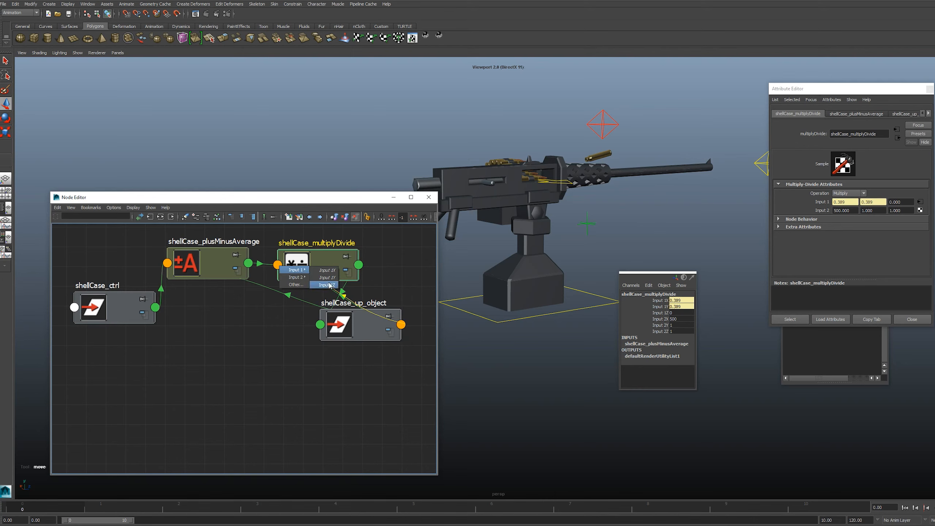
{"action": "left_click", "coordinate": [331, 286]}
Step: Connect the Output Y of shellCase_multiplyDivide to the Up Twist input of shellCase_up_object
{"action": "left_click", "coordinate": [359, 265]}
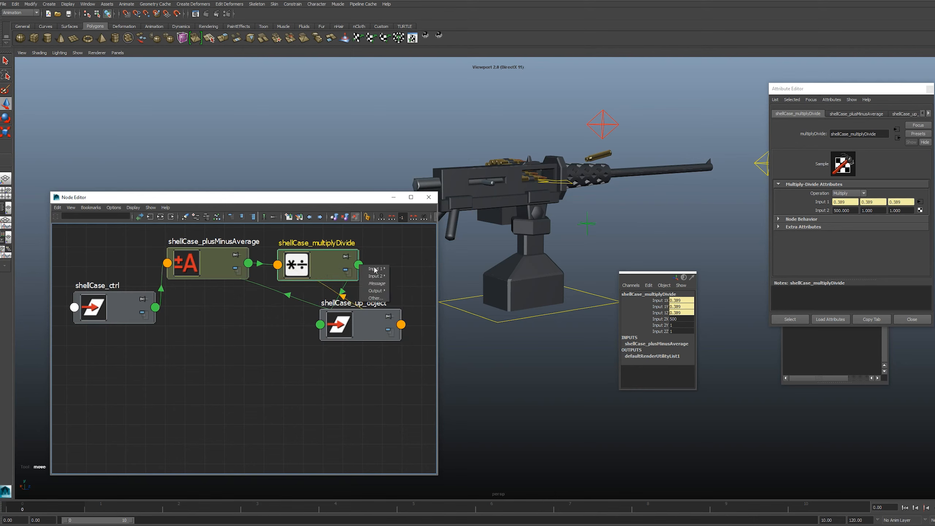
{"action": "mouse_move", "coordinate": [376, 291]}
{"action": "left_click", "coordinate": [413, 309]}
{"action": "left_click", "coordinate": [320, 323]}
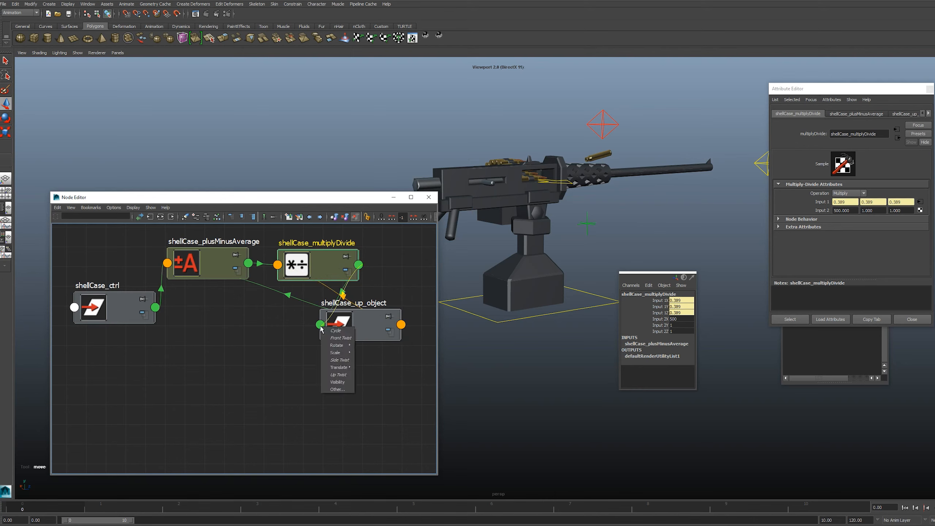
{"action": "left_click", "coordinate": [339, 375]}
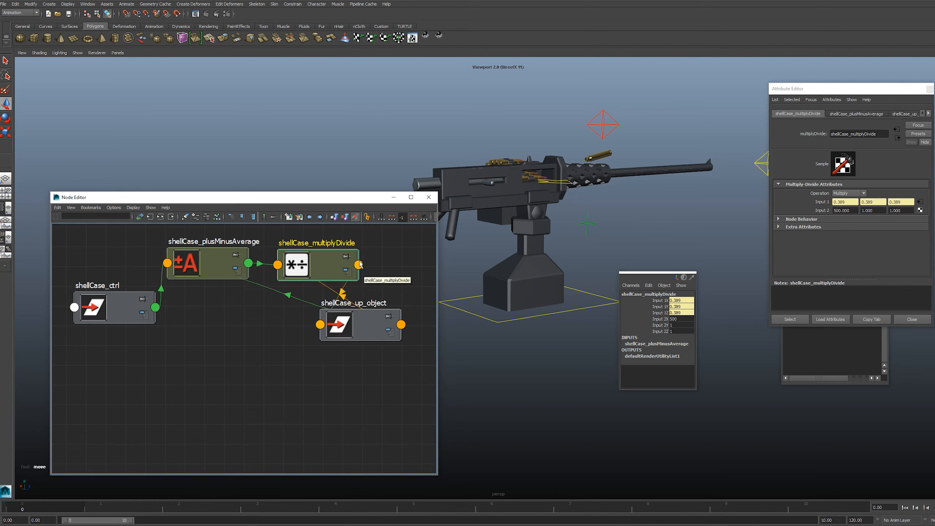
Step: Connect the Output Z of shellCase_multiplyDivide to the Side Twist input of shellCase_up_object
{"action": "left_click", "coordinate": [358, 264]}
{"action": "mouse_move", "coordinate": [376, 291]}
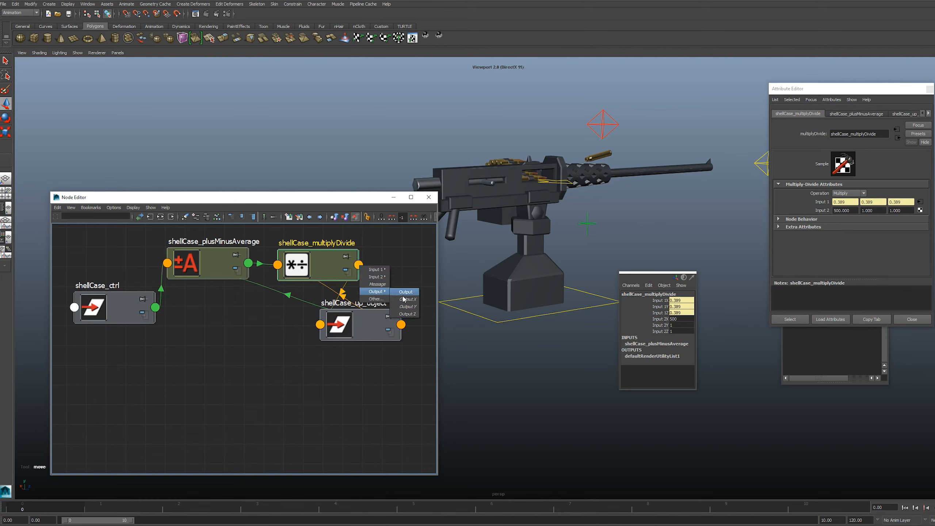
{"action": "left_click", "coordinate": [408, 314]}
{"action": "left_click", "coordinate": [319, 327]}
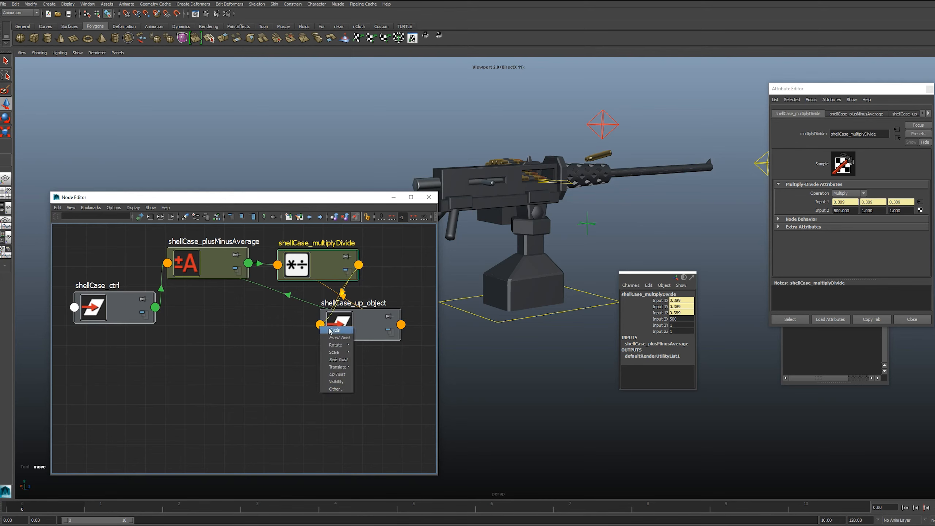
{"action": "left_click", "coordinate": [345, 366]}
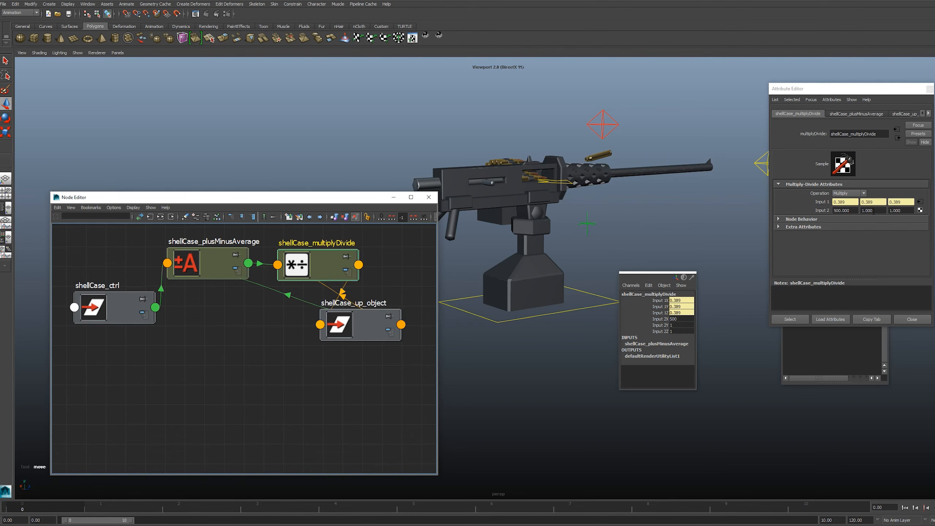
Step: Set the second and third Input 2 values of shellCase_multiplyDivide to -300, then clear the selection and play back the firing animation
{"action": "left_click", "coordinate": [873, 210]}
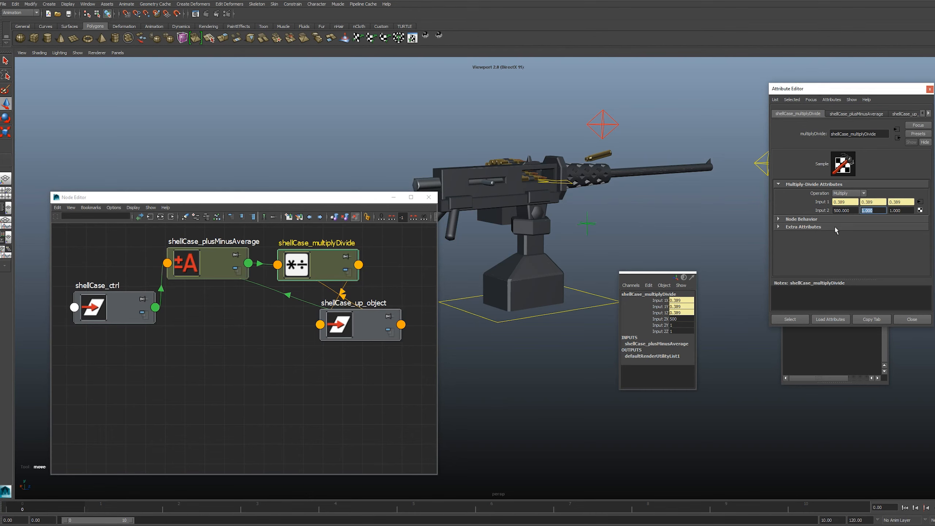
{"action": "type", "text": "-300"}
{"action": "key", "text": "Return"}
{"action": "left_click", "coordinate": [906, 211]}
{"action": "type", "text": "-300"}
{"action": "key", "text": "Return"}
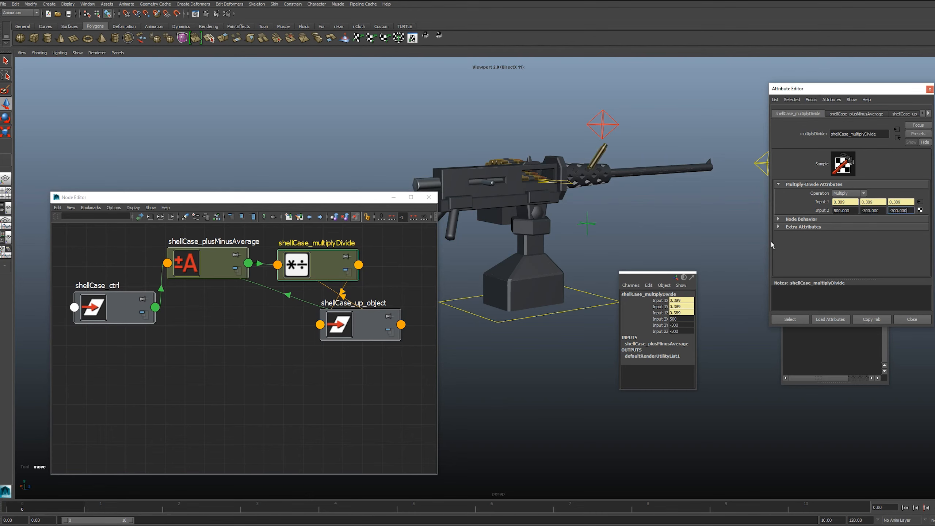
{"action": "left_click", "coordinate": [660, 101]}
{"action": "key", "text": "alt+v"}
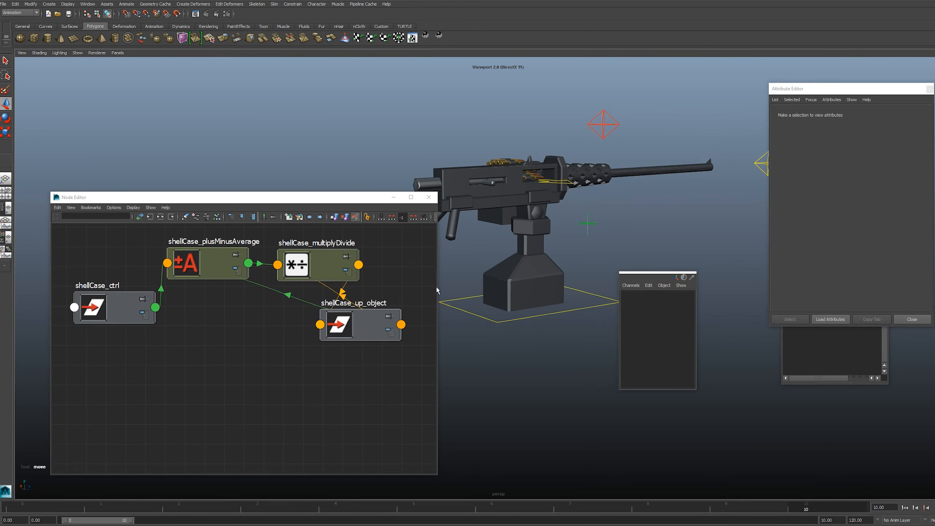
Step: Spread out the shellCase_multiplyDivide and shellCase_up_object nodes below shellCase_plusMinusAverage and close the Node Editor
{"action": "left_click_drag", "start_coordinate": [318, 273], "coordinate": [268, 344]}
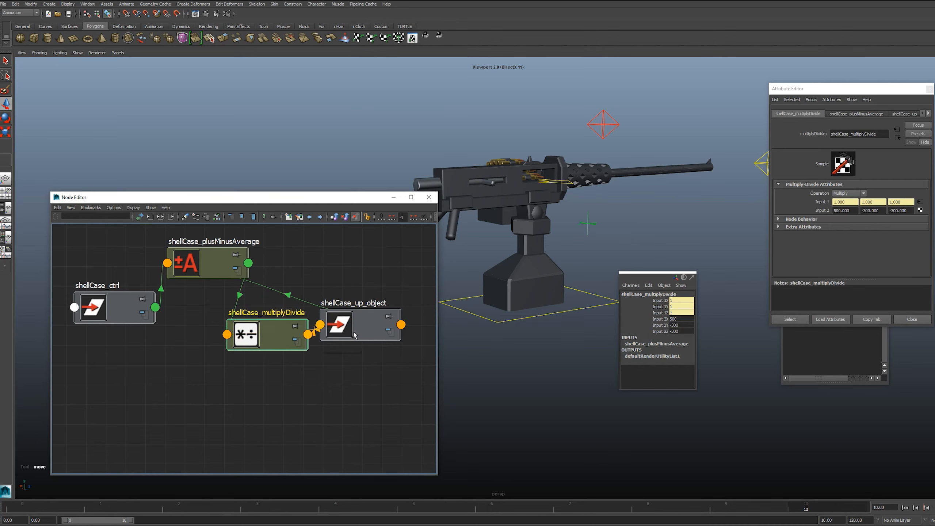
{"action": "left_click_drag", "start_coordinate": [352, 337], "coordinate": [373, 366]}
{"action": "left_click", "coordinate": [652, 221]}
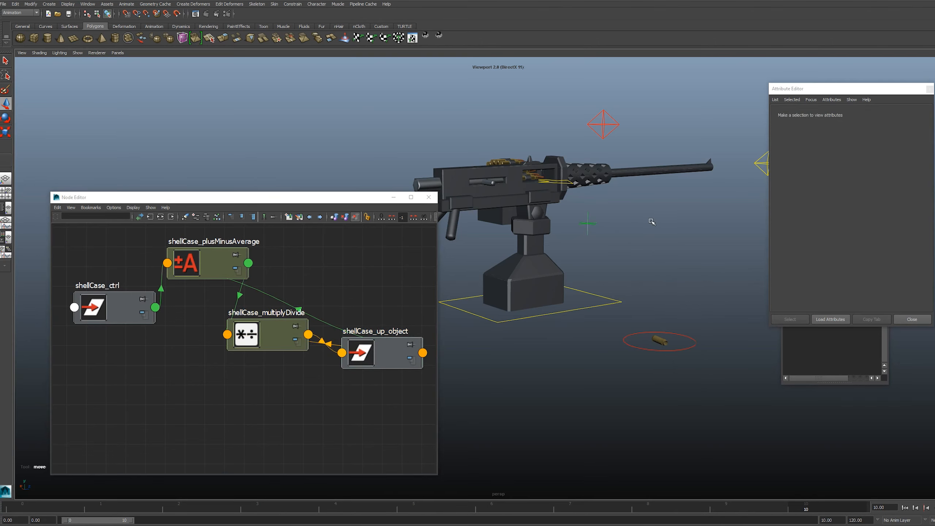
{"action": "left_click_drag", "start_coordinate": [340, 201], "coordinate": [346, 159]}
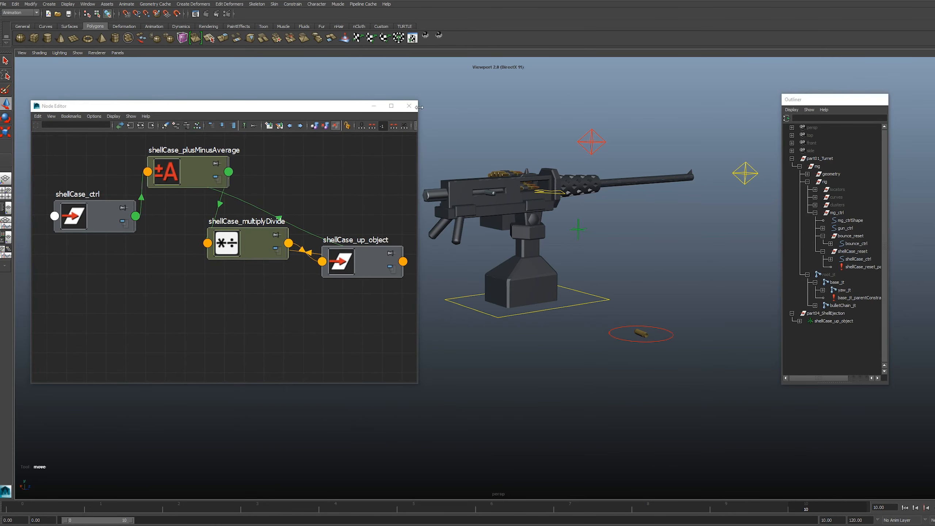
{"action": "left_click", "coordinate": [408, 105]}
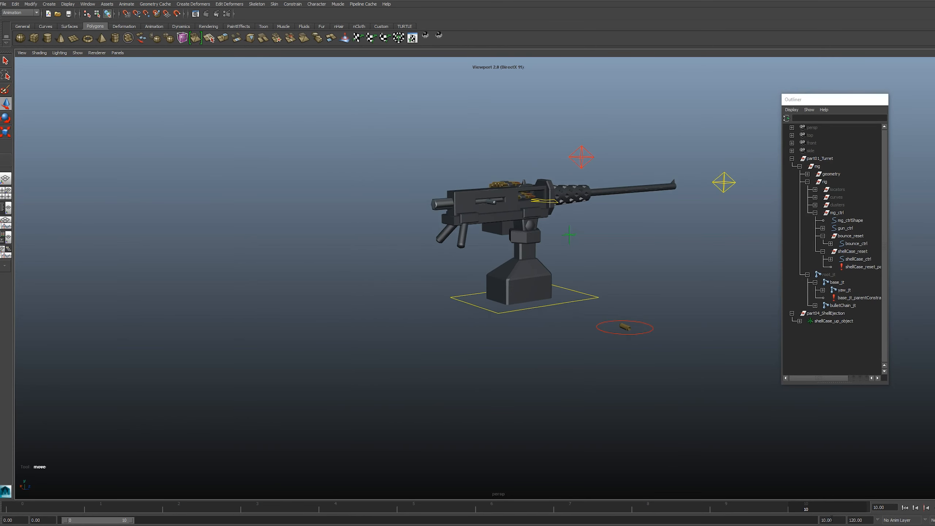
Step: Extend the end of the playback range to frame 1000 and return the timeline to frame 0
{"action": "double_click", "coordinate": [827, 520]}
{"action": "type", "text": "1000"}
{"action": "key", "text": "Return"}
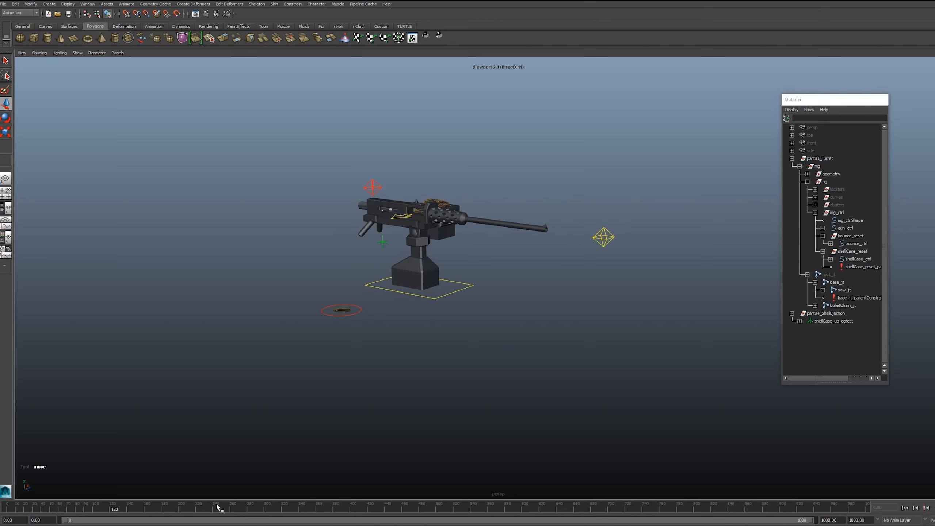
{"action": "key", "text": "alt+v"}
{"action": "left_click_drag", "start_coordinate": [114, 510], "coordinate": [4, 510]}
Step: Move the Outliner clear of the turret and delete the animation keys on the Fire attribute of gun_ctrl
{"action": "right_click_drag", "start_coordinate": [175, 431], "coordinate": [257, 365], "text": "alt"}
{"action": "middle_click_drag", "start_coordinate": [348, 326], "coordinate": [405, 352], "text": "alt"}
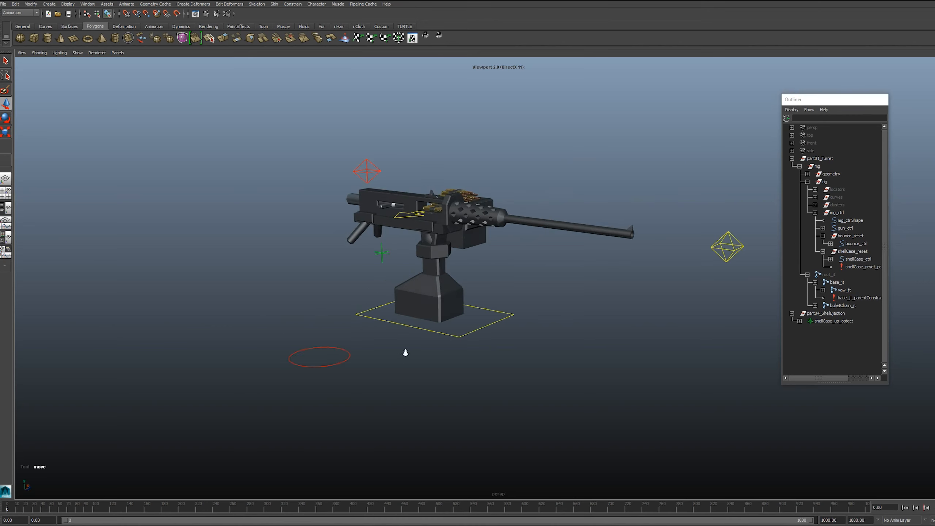
{"action": "right_click_drag", "start_coordinate": [406, 353], "coordinate": [441, 343], "text": "alt"}
{"action": "left_click_drag", "start_coordinate": [441, 343], "coordinate": [482, 340], "text": "alt"}
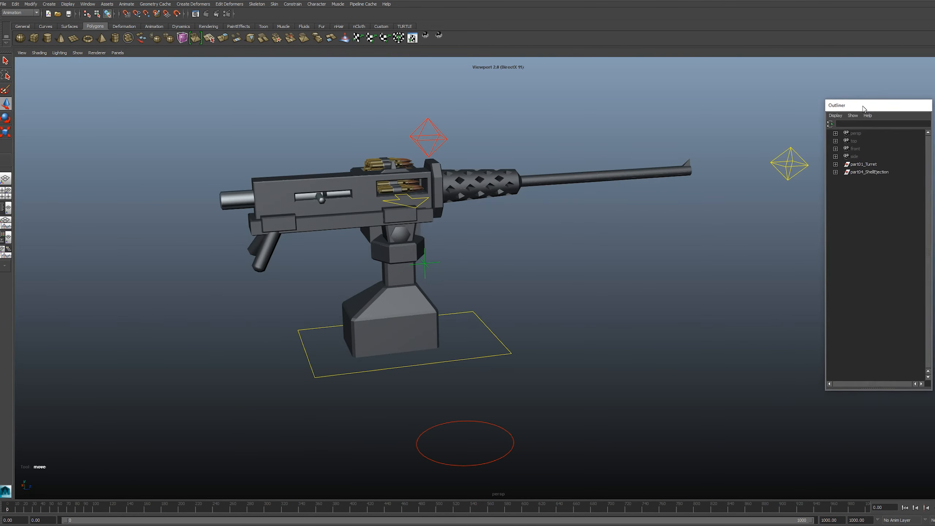
{"action": "left_click_drag", "start_coordinate": [862, 107], "coordinate": [835, 121]}
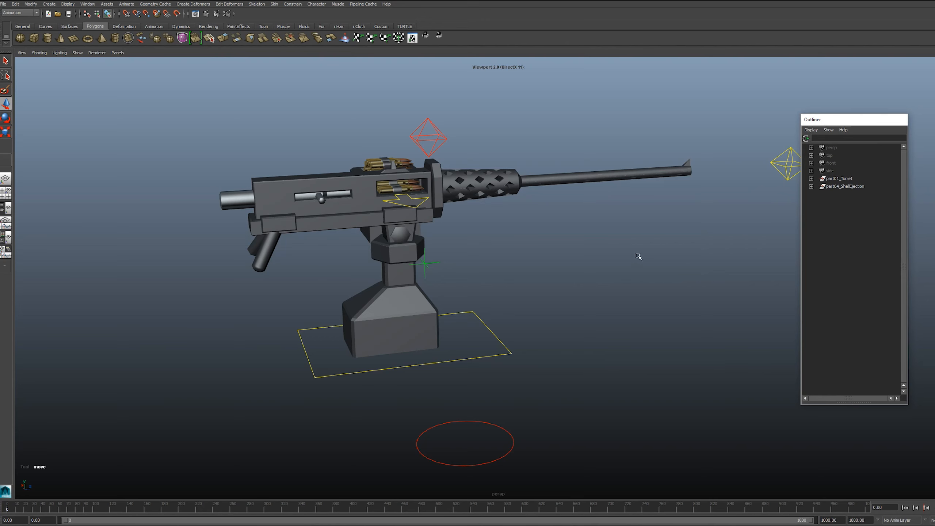
{"action": "middle_click_drag", "start_coordinate": [788, 253], "coordinate": [744, 244], "text": "alt"}
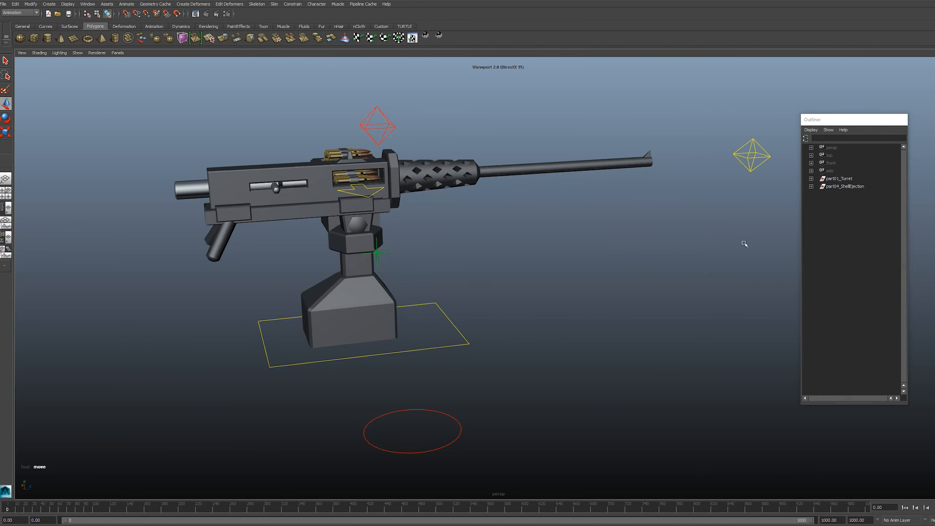
{"action": "left_click_drag", "start_coordinate": [648, 267], "coordinate": [658, 268], "text": "alt"}
{"action": "left_click_drag", "start_coordinate": [750, 123], "coordinate": [757, 174]}
{"action": "key", "text": "ctrl+a"}
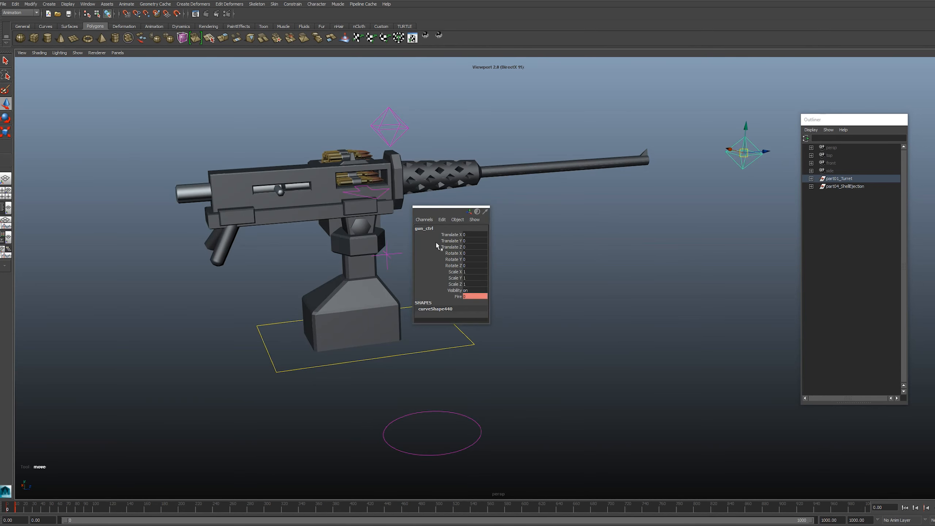
{"action": "left_click", "coordinate": [458, 296]}
{"action": "right_click", "coordinate": [459, 298]}
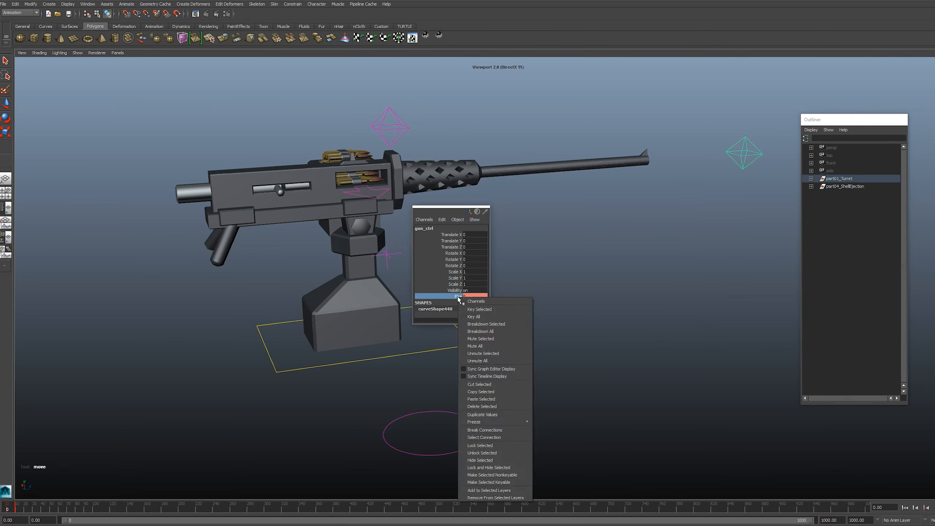
{"action": "left_click", "coordinate": [482, 406]}
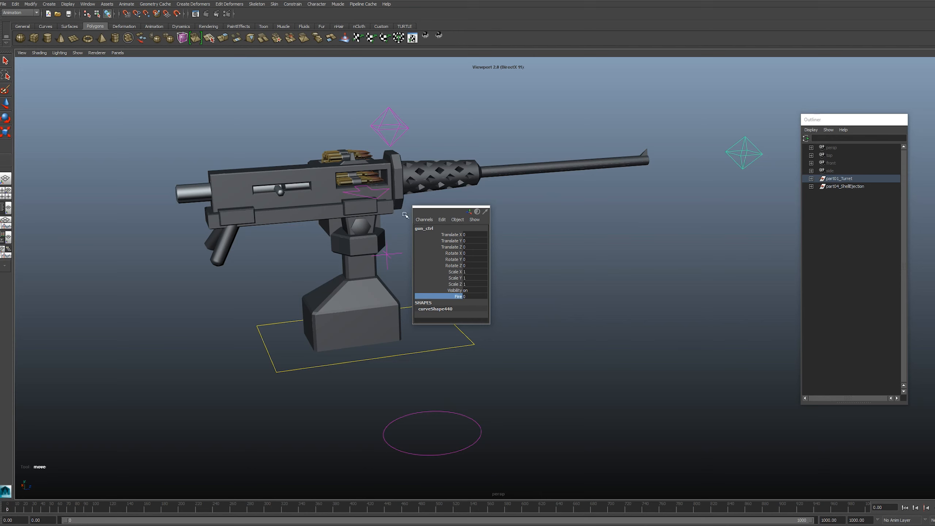
{"action": "key", "text": "ctrl+a"}
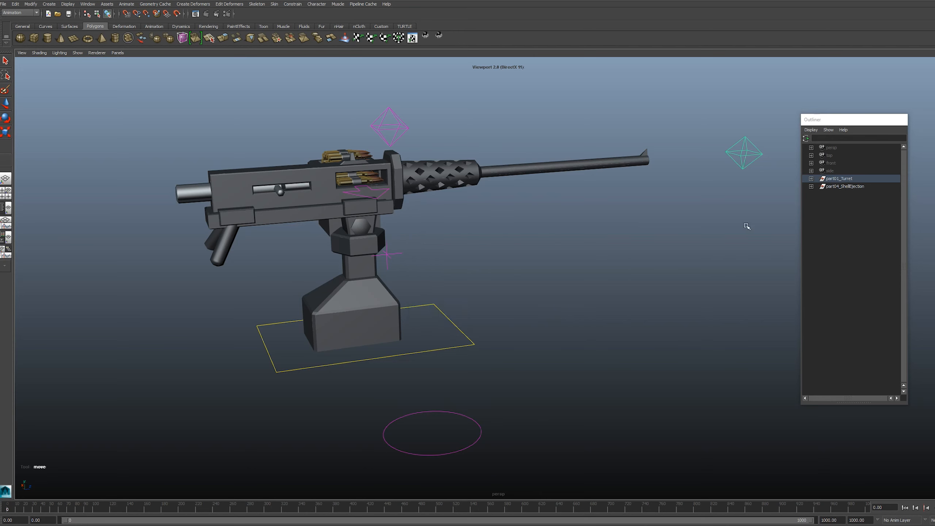
Step: Turn off the Outliner's DAG Objects Only display, and open and close the motionChain v2.0 tool
{"action": "left_click", "coordinate": [810, 130]}
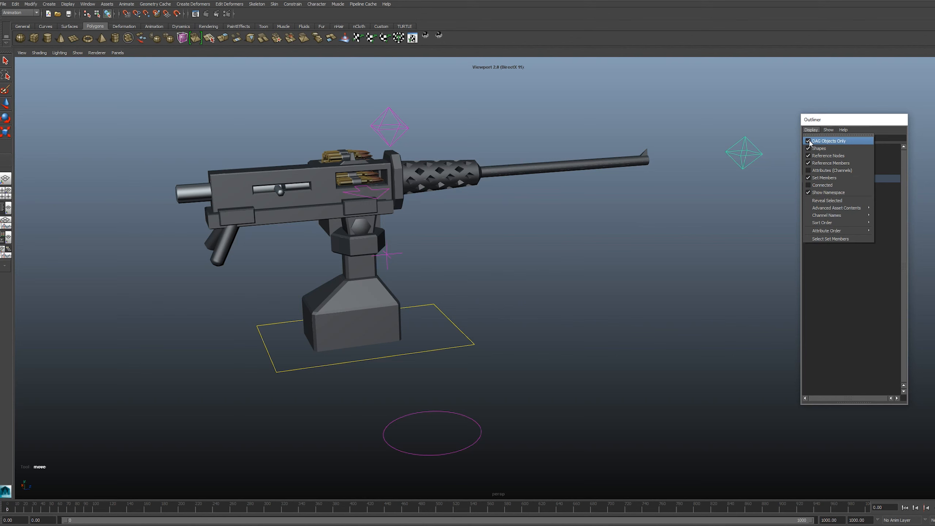
{"action": "left_click", "coordinate": [810, 141]}
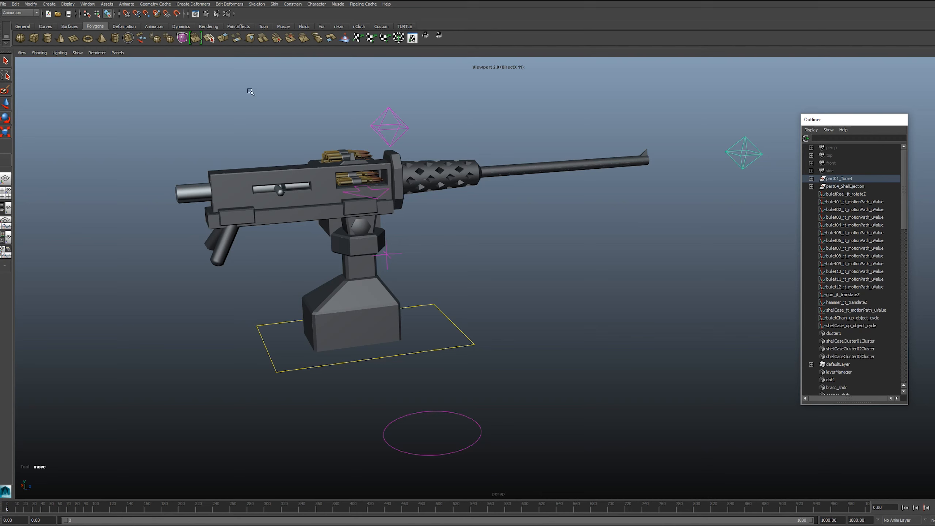
{"action": "left_click", "coordinate": [438, 36]}
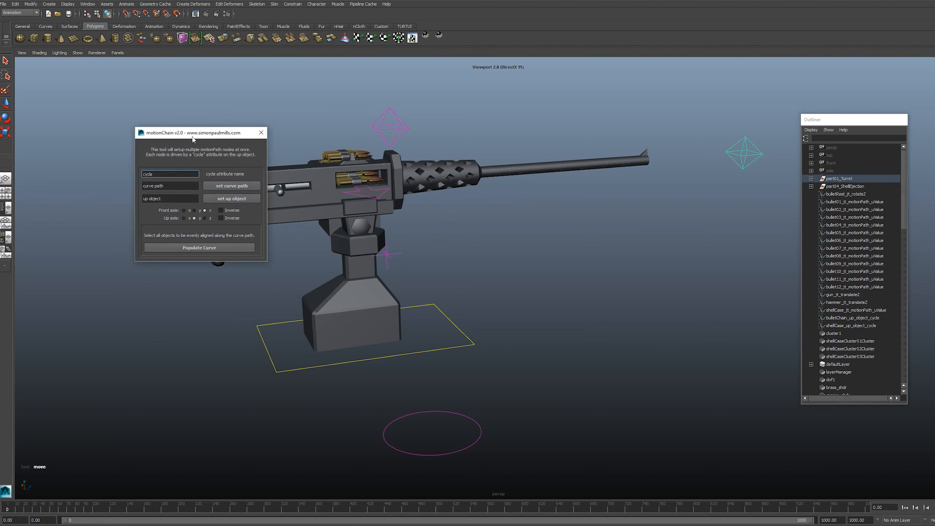
{"action": "left_click", "coordinate": [262, 133]}
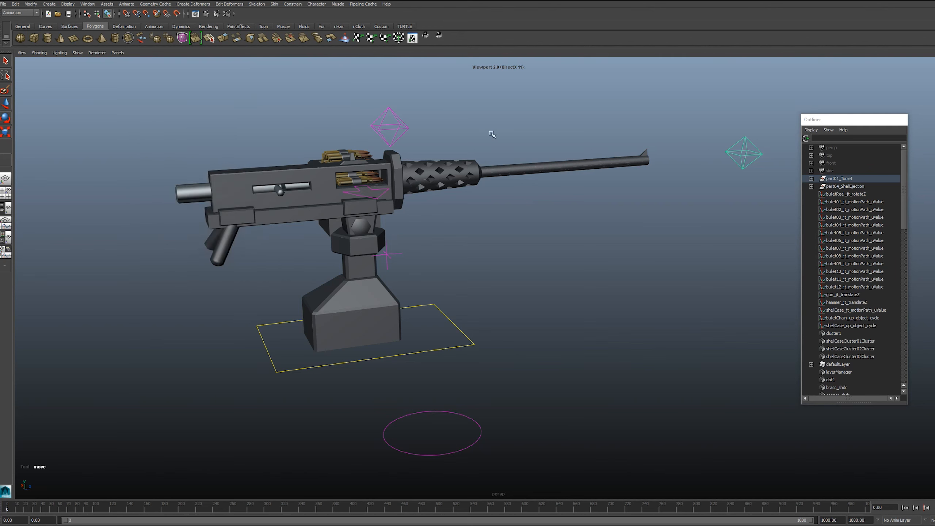
Step: Create a set named setDrivenKeys from the bulletReel rotateZ, gun and hammer translateZ, shellCase motionPath, bulletChain up-object and shellCase up-object curves
{"action": "left_click", "coordinate": [847, 195]}
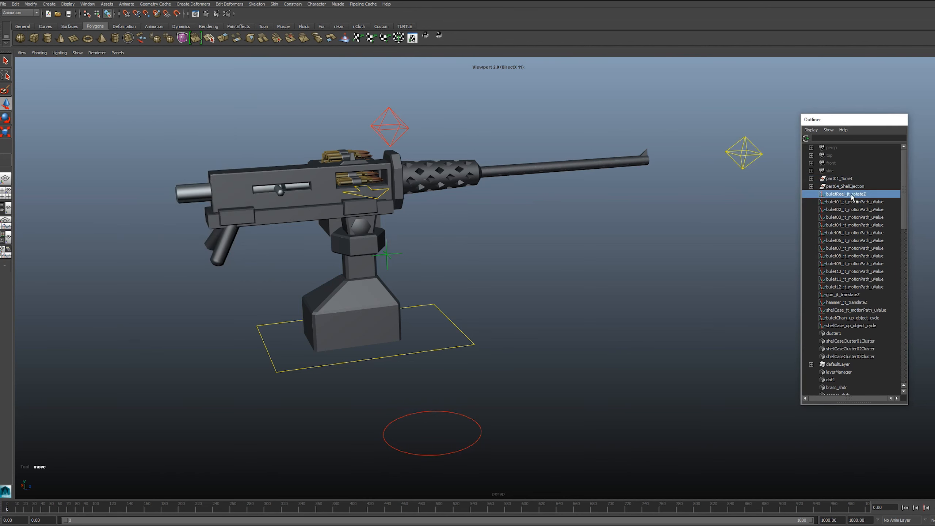
{"action": "left_click", "coordinate": [850, 295], "text": "ctrl"}
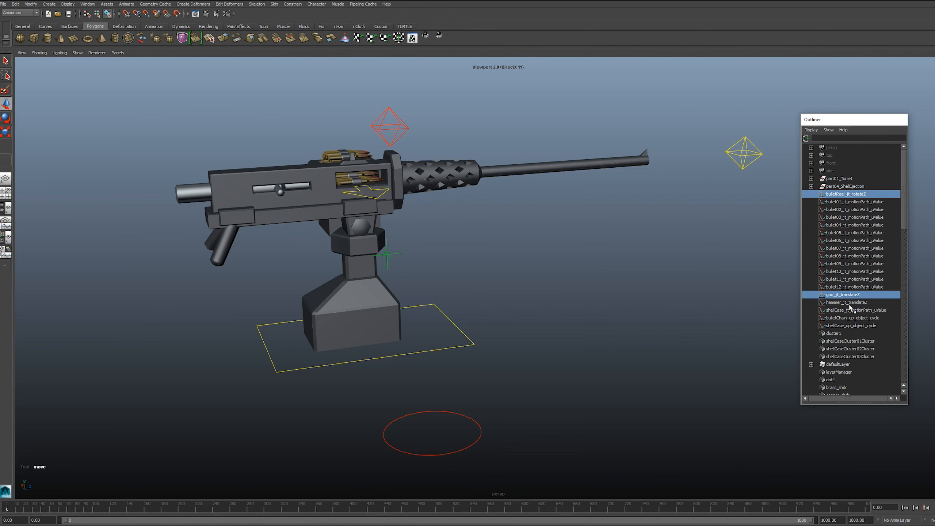
{"action": "left_click", "coordinate": [857, 302], "text": "ctrl"}
{"action": "left_click", "coordinate": [855, 311], "text": "ctrl"}
{"action": "left_click", "coordinate": [854, 319], "text": "ctrl"}
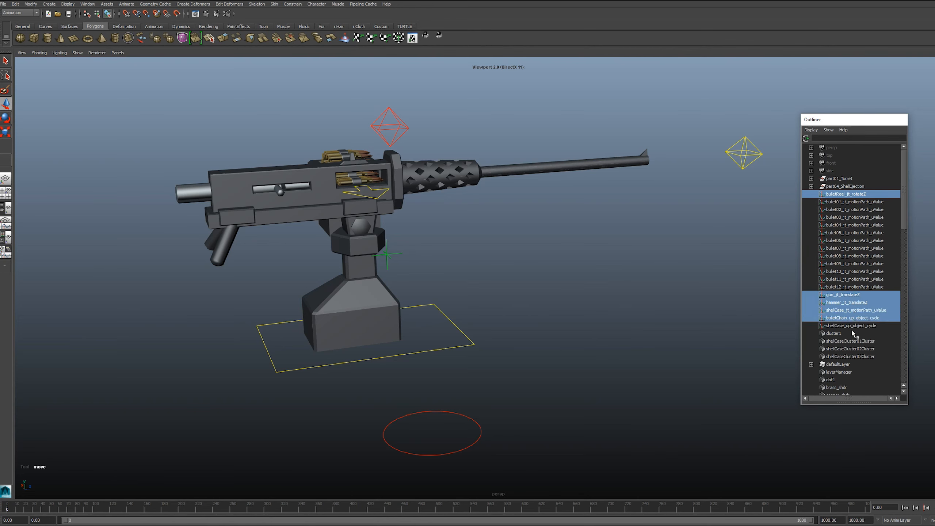
{"action": "left_click", "coordinate": [852, 326], "text": "ctrl"}
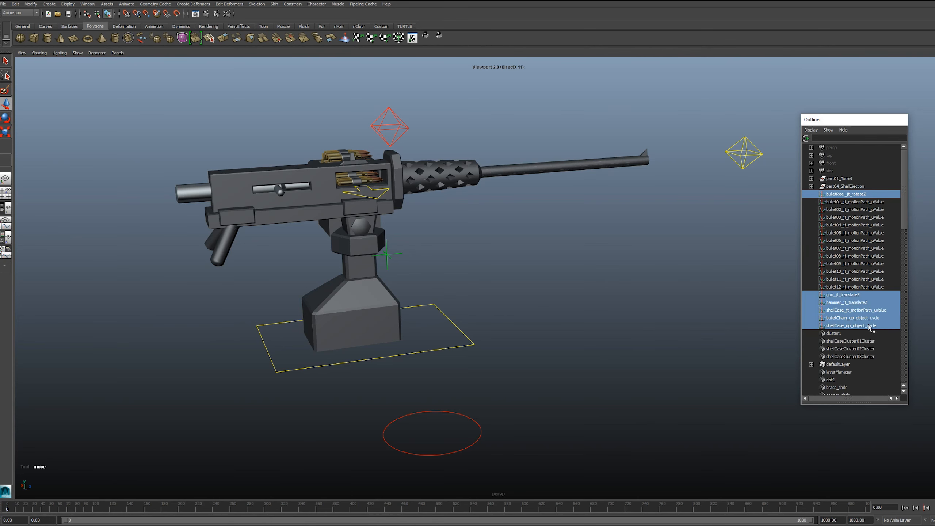
{"action": "left_click", "coordinate": [54, 5]}
{"action": "mouse_move", "coordinate": [81, 160]}
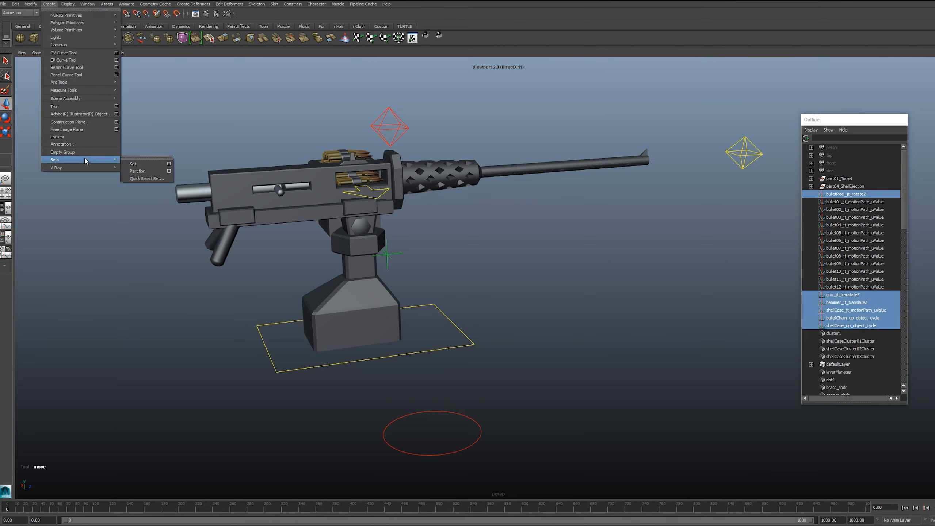
{"action": "left_click", "coordinate": [169, 165]}
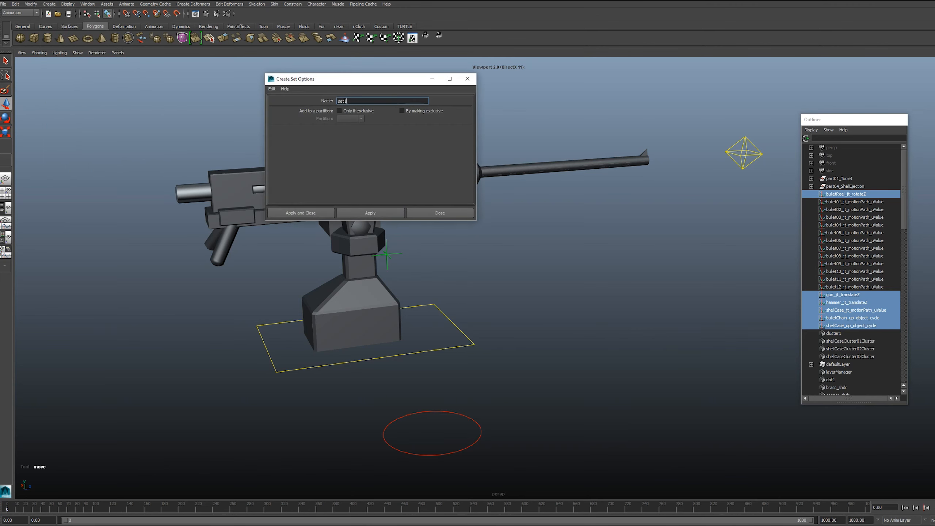
{"action": "left_click_drag", "start_coordinate": [346, 101], "coordinate": [319, 100]}
{"action": "type", "text": "setDrivenKeys"}
{"action": "left_click", "coordinate": [375, 213]}
Step: Limit the Outliner to DAG Objects Only, close the Create Set Options window and expand the setDrivenKeys set
{"action": "left_click", "coordinate": [811, 130]}
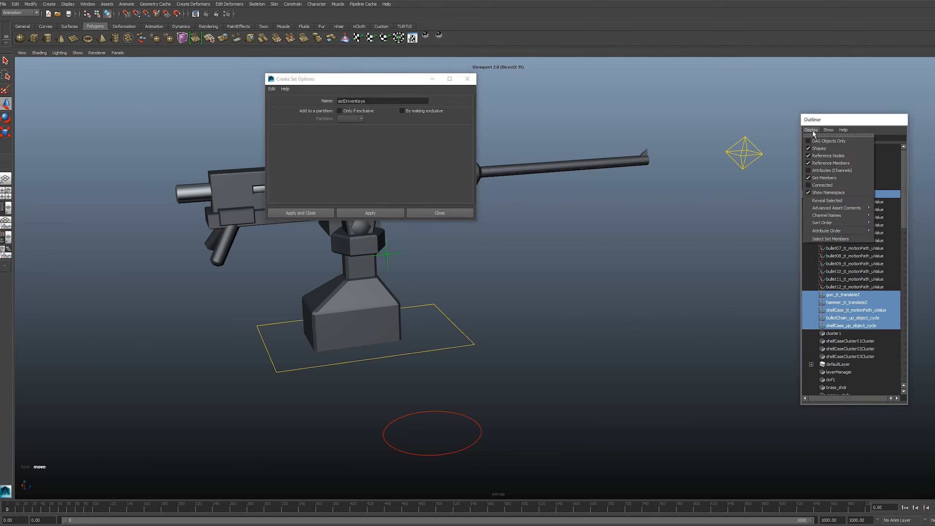
{"action": "left_click", "coordinate": [809, 140]}
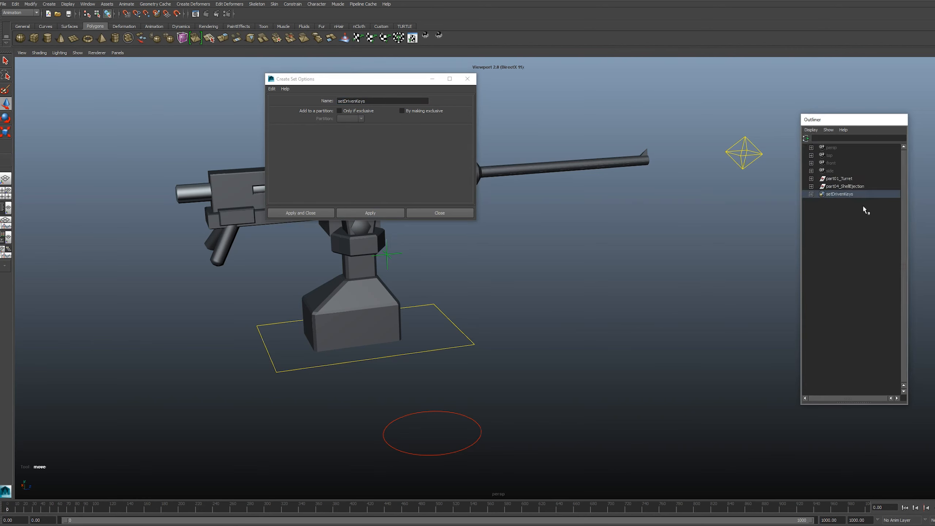
{"action": "left_click", "coordinate": [467, 79]}
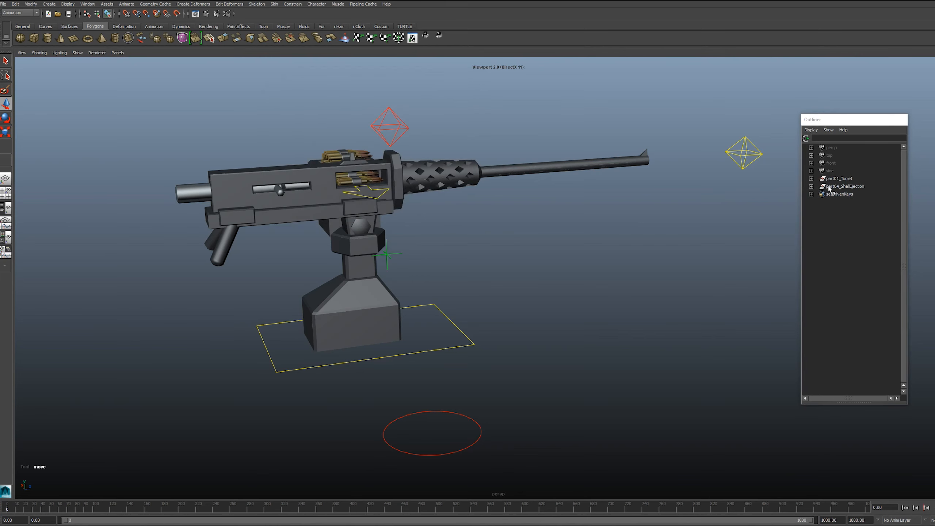
{"action": "left_click", "coordinate": [810, 193]}
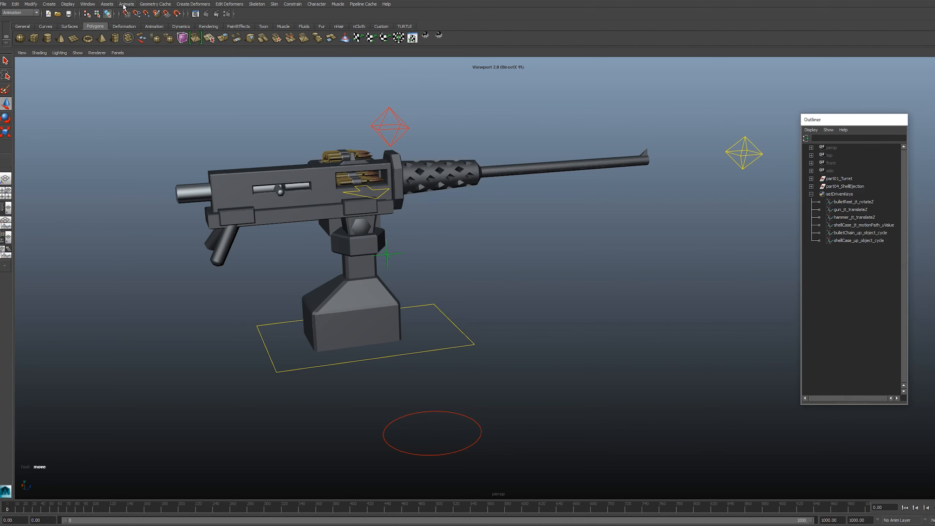
Step: Open the Graph Editor and display all six animation curves of the setDrivenKeys set in it
{"action": "left_click", "coordinate": [88, 3]}
{"action": "mouse_move", "coordinate": [110, 30]}
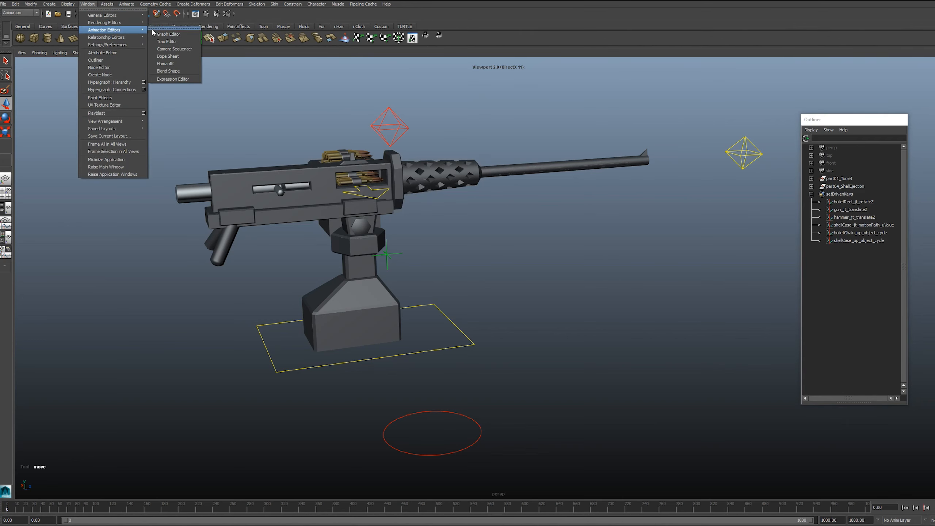
{"action": "left_click", "coordinate": [167, 34]}
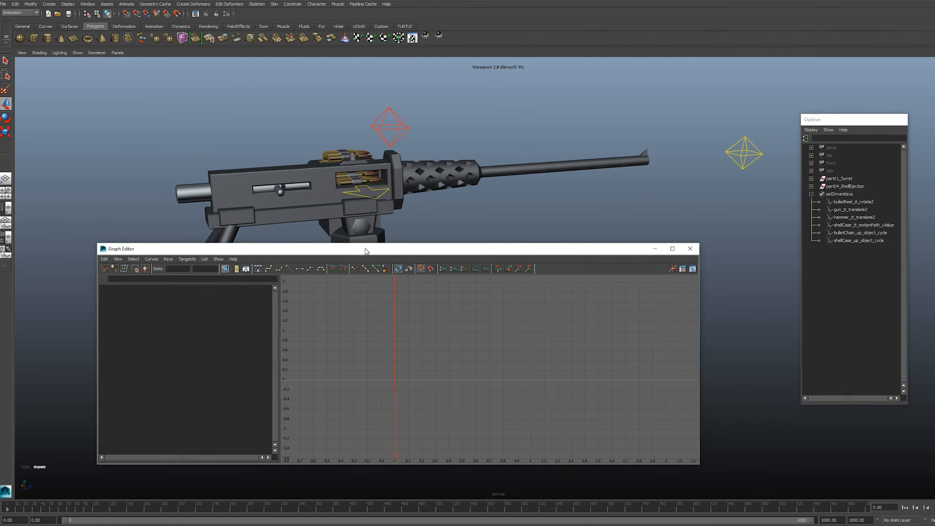
{"action": "left_click_drag", "start_coordinate": [366, 247], "coordinate": [384, 246]}
{"action": "left_click", "coordinate": [854, 202]}
{"action": "left_click", "coordinate": [863, 240], "text": "shift"}
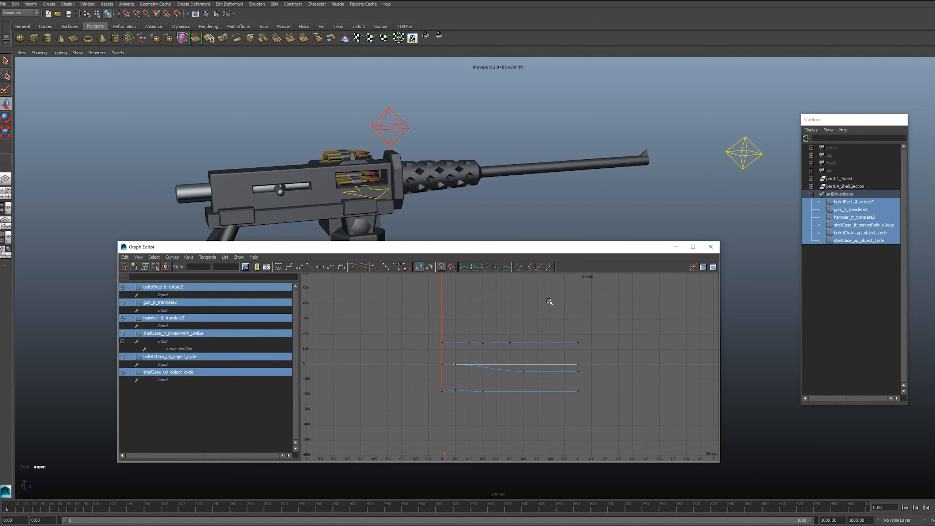
Step: Set both Pre Infinity and Post Infinity to Cycle for all keys of the displayed driven curves
{"action": "left_click_drag", "start_coordinate": [387, 294], "coordinate": [606, 438]}
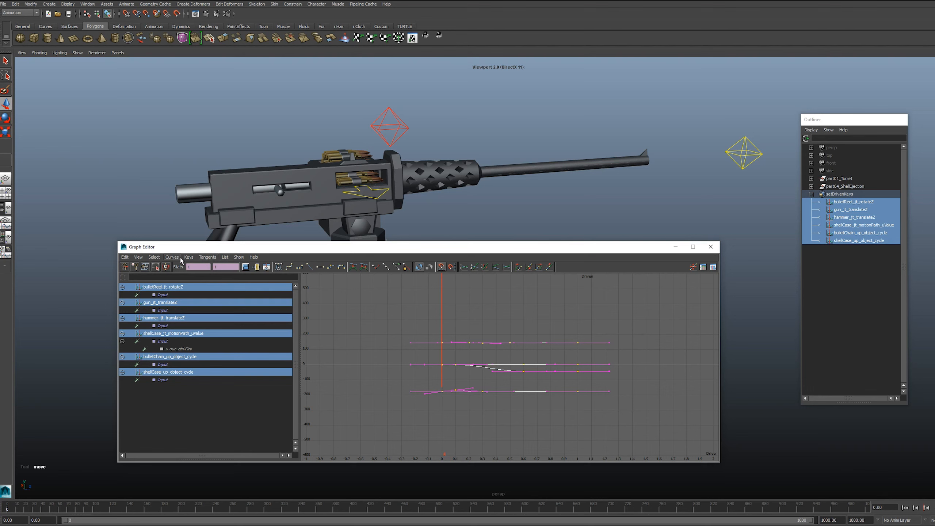
{"action": "left_click", "coordinate": [176, 258]}
{"action": "mouse_move", "coordinate": [184, 269]}
{"action": "left_click", "coordinate": [250, 271]}
{"action": "left_click", "coordinate": [177, 258]}
{"action": "mouse_move", "coordinate": [215, 277]}
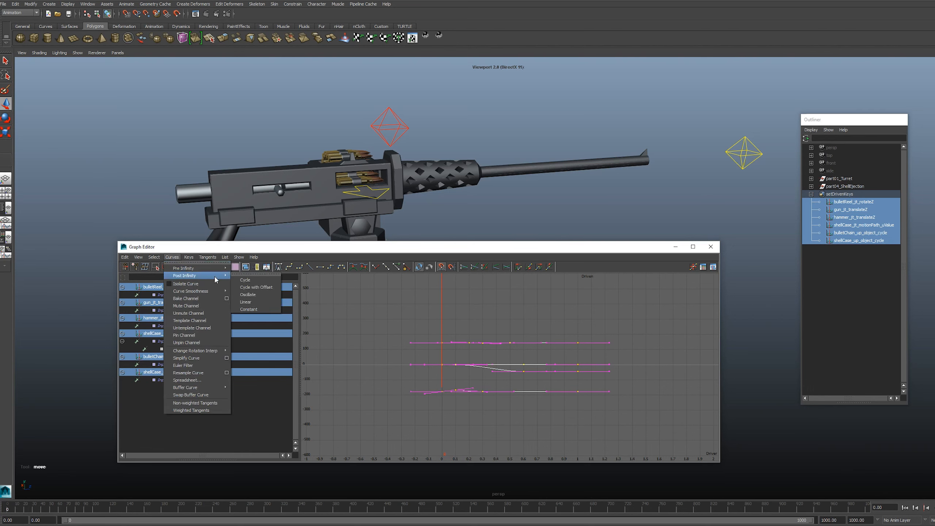
{"action": "left_click", "coordinate": [248, 282]}
Step: Key gun_ctrl's Fire attribute at frame 0 and set the end of the playback range to 100
{"action": "left_click", "coordinate": [744, 153]}
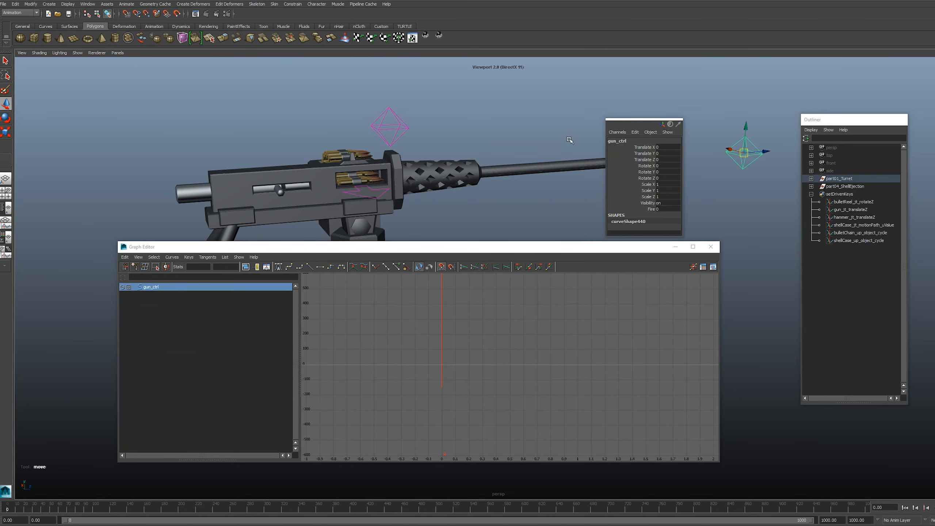
{"action": "left_click", "coordinate": [651, 209]}
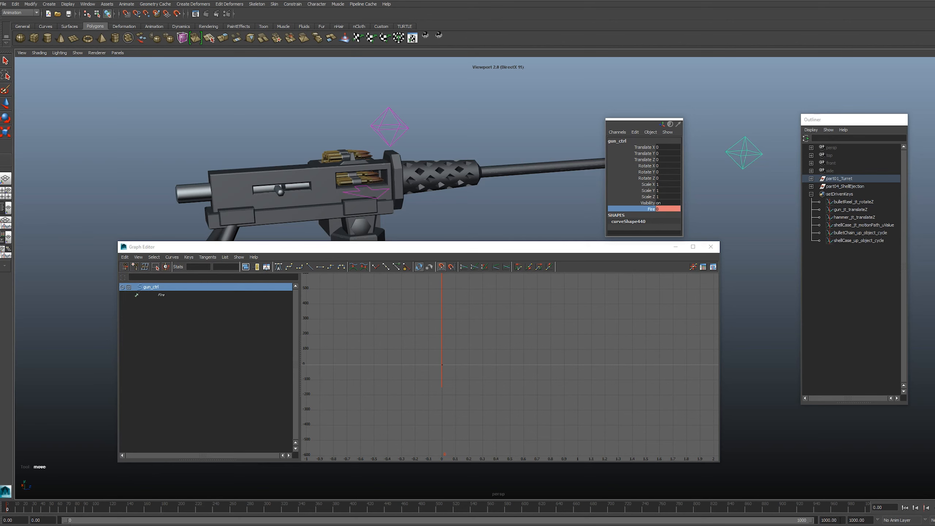
{"action": "left_click_drag", "start_coordinate": [840, 520], "coordinate": [817, 520]}
{"action": "type", "text": "100"}
{"action": "key", "text": "Return"}
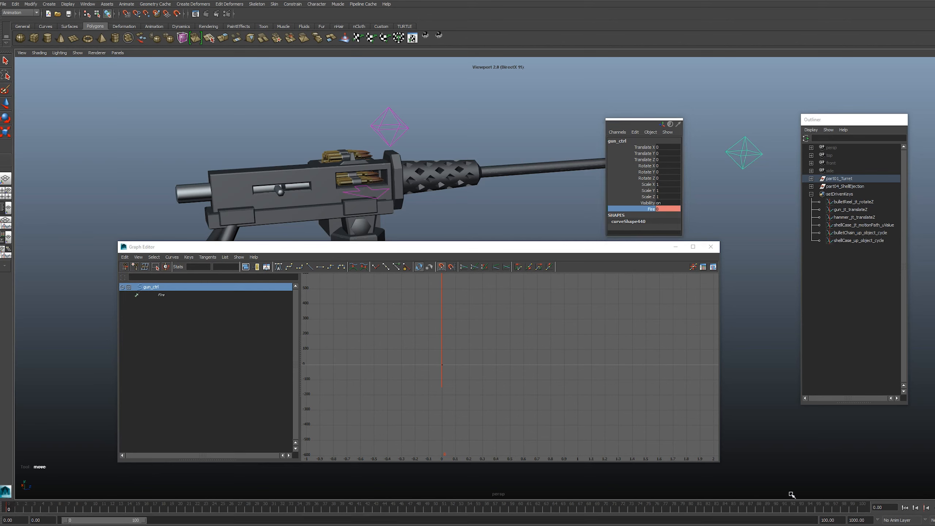
Step: Set gun_ctrl's Fire attribute to 16 at frame 100 and key it
{"action": "left_click_drag", "start_coordinate": [785, 509], "coordinate": [878, 512]}
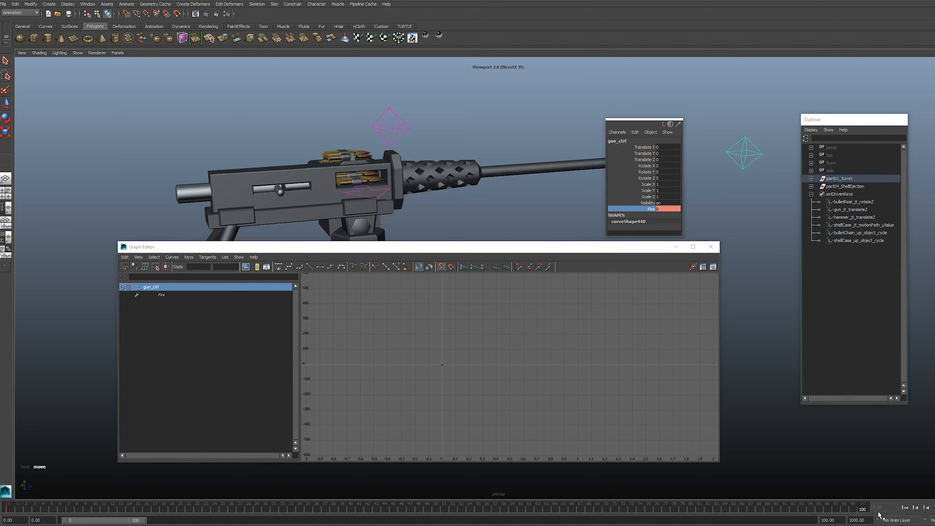
{"action": "double_click", "coordinate": [664, 209]}
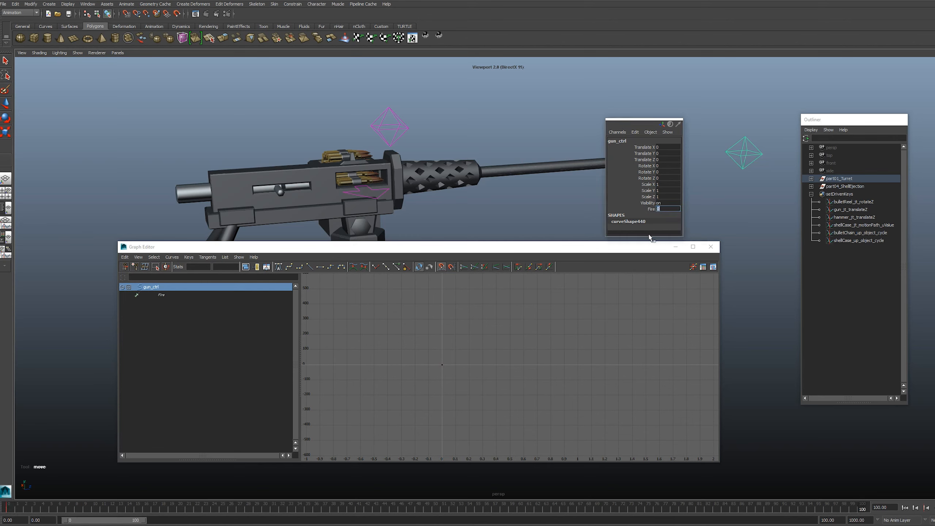
{"action": "type", "text": "16"}
{"action": "left_click", "coordinate": [649, 210]}
Step: Play back the firing animation and examine the moving gun parts and bullet chain from the side
{"action": "left_click", "coordinate": [567, 117]}
{"action": "scroll", "coordinate": [565, 117], "scroll_direction": "down", "scroll_amount": 2}
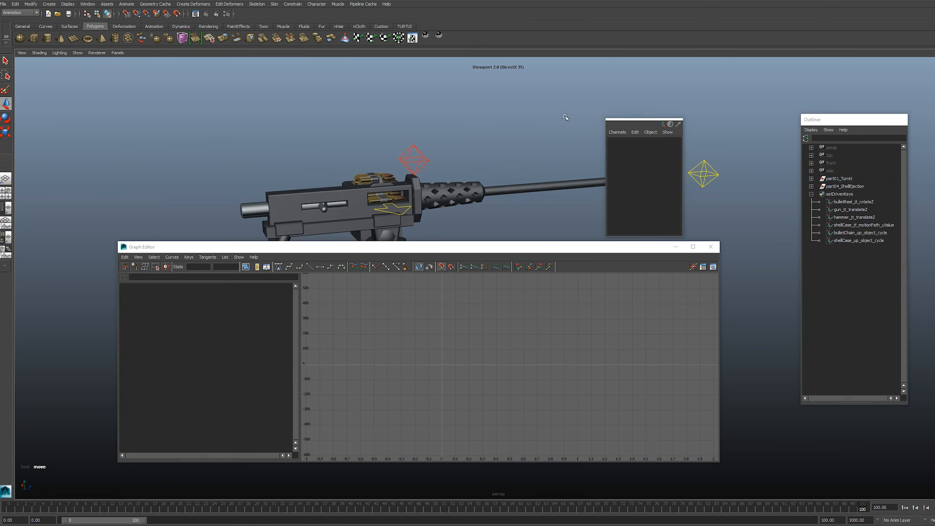
{"action": "middle_click_drag", "start_coordinate": [519, 152], "coordinate": [467, 116], "text": "alt"}
{"action": "key", "text": "alt+v"}
{"action": "left_click_drag", "start_coordinate": [469, 163], "coordinate": [482, 180], "text": "alt"}
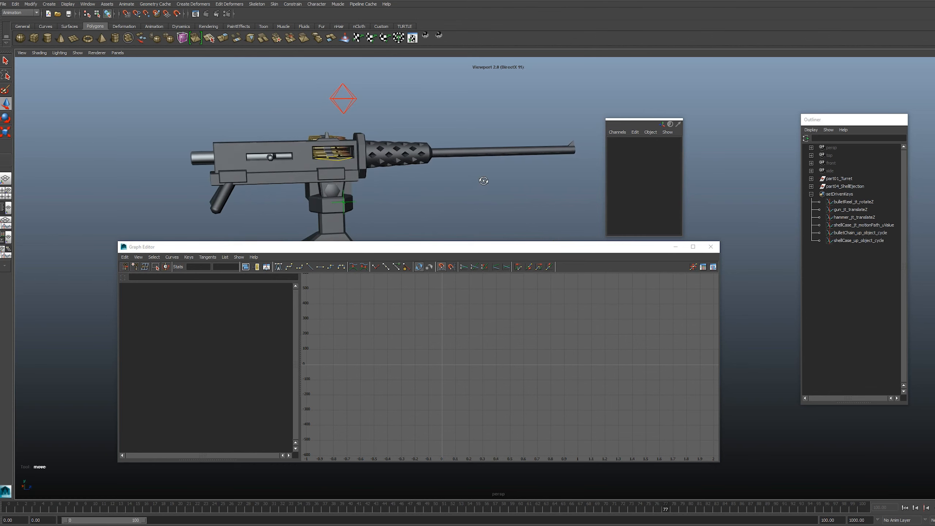
{"action": "key", "text": "alt+v"}
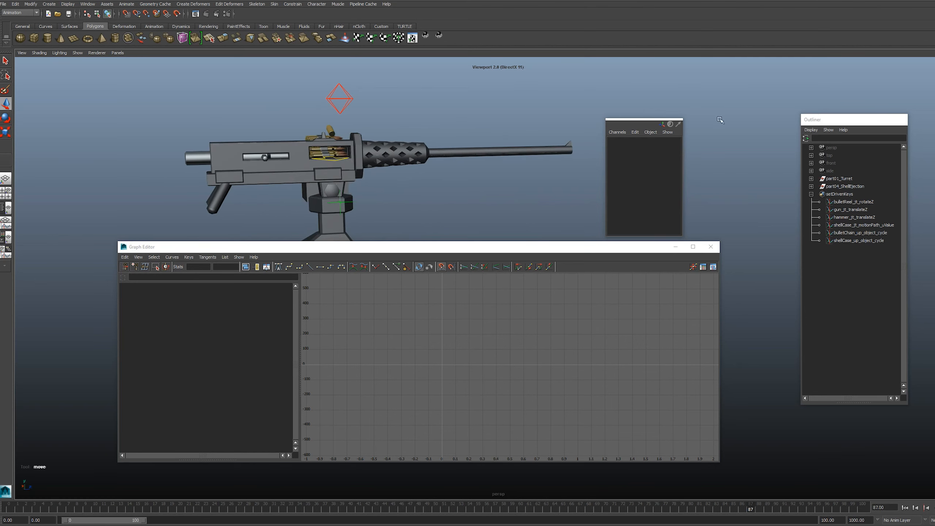
Step: Change the tangent type of the keys on gun_ctrl's Fire curve and deselect the control
{"action": "middle_click_drag", "start_coordinate": [548, 113], "coordinate": [491, 107], "text": "alt"}
{"action": "left_click_drag", "start_coordinate": [568, 123], "coordinate": [580, 143]}
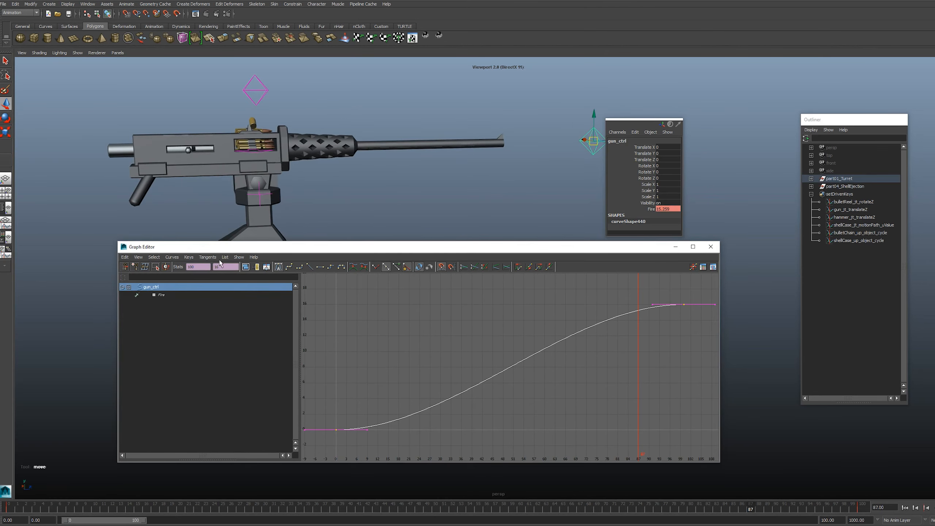
{"action": "left_click", "coordinate": [207, 257]}
{"action": "left_click", "coordinate": [216, 288]}
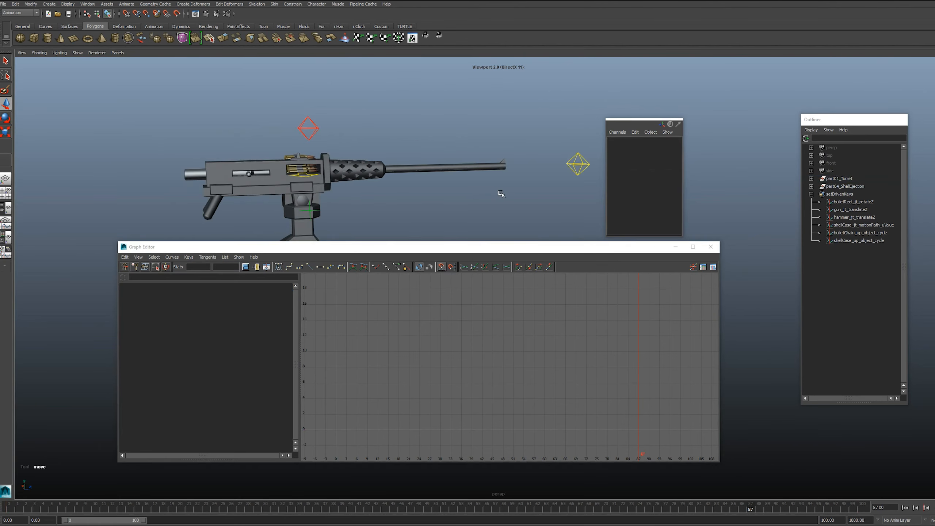
Step: Play back the firing animation with the Graph Editor out of the way and examine the bullet feed and shell ejection from the front
{"action": "left_click_drag", "start_coordinate": [500, 192], "coordinate": [540, 357], "text": "alt"}
{"action": "key", "text": "alt+v"}
{"action": "left_click_drag", "start_coordinate": [588, 316], "coordinate": [185, 388], "text": "alt"}
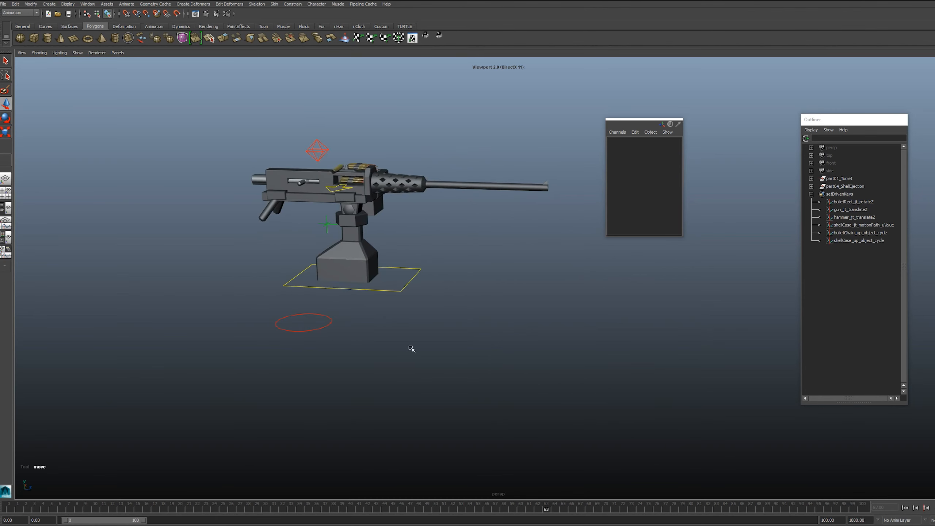
{"action": "middle_click_drag", "start_coordinate": [406, 226], "coordinate": [440, 307], "text": "alt"}
{"action": "left_click_drag", "start_coordinate": [439, 307], "coordinate": [402, 227], "text": "alt"}
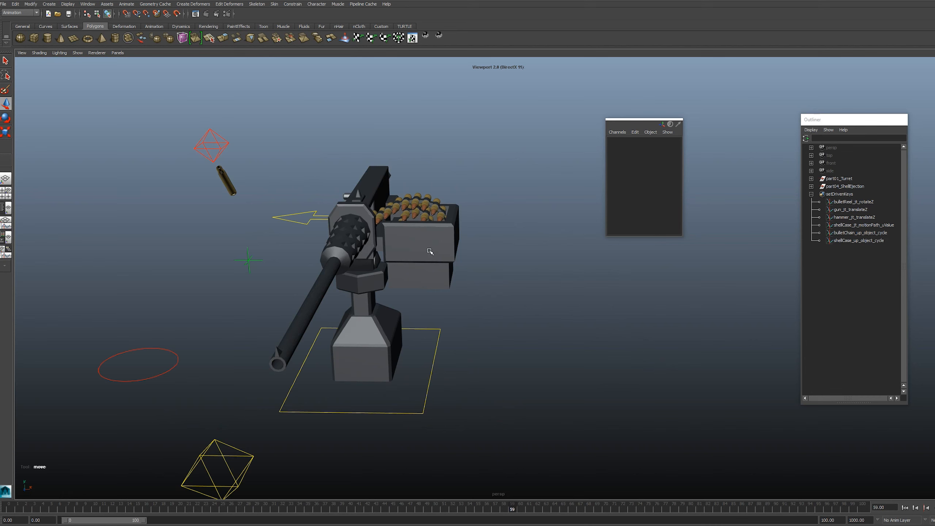
{"action": "scroll", "coordinate": [414, 209], "scroll_direction": "up", "scroll_amount": 4}
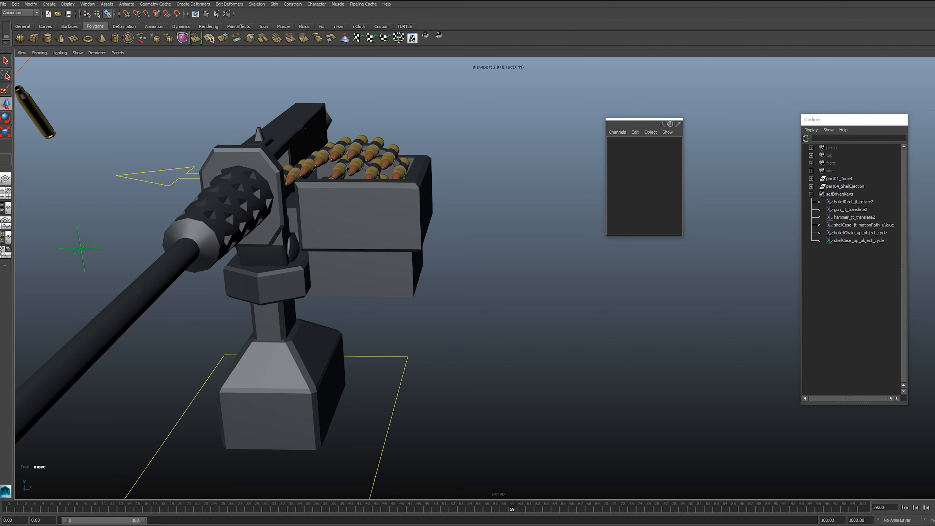
Step: Bring back the Graph Editor, frame the bulletReel_jt_rotateZ curve in it and select the curve
{"action": "left_click_drag", "start_coordinate": [934, 331], "coordinate": [404, 297]}
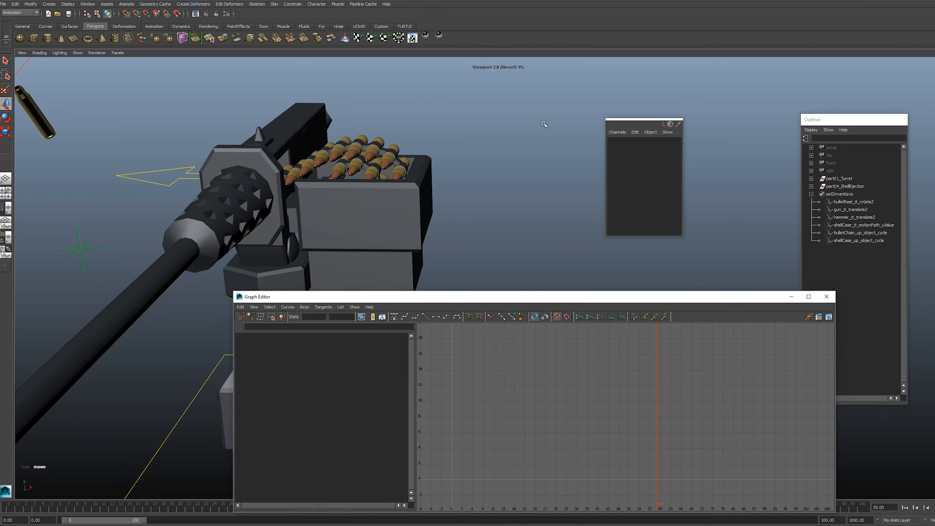
{"action": "left_click", "coordinate": [853, 201]}
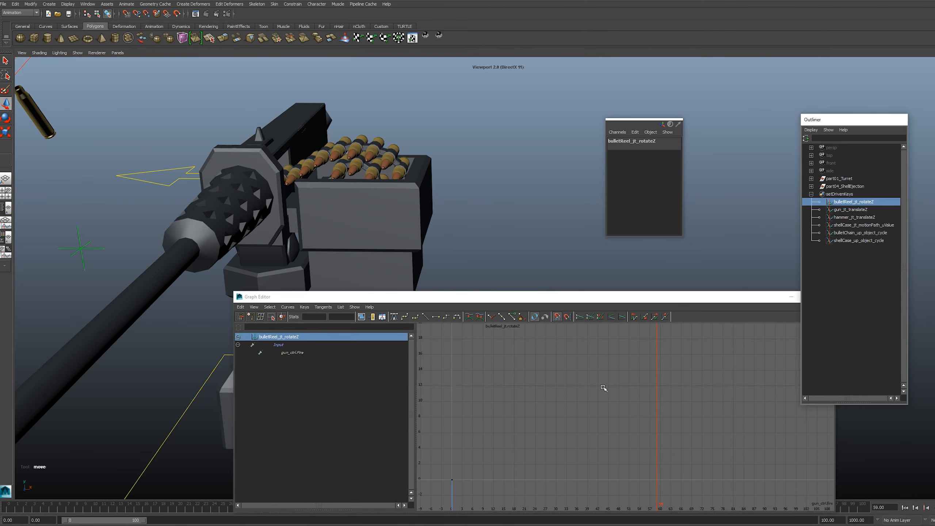
{"action": "left_click_drag", "start_coordinate": [538, 297], "coordinate": [528, 257]}
{"action": "key", "text": "f"}
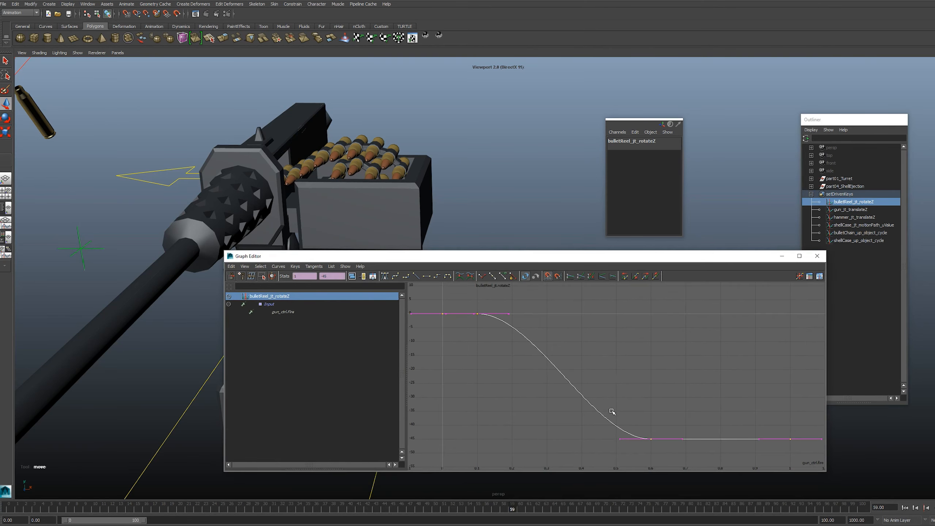
{"action": "left_click", "coordinate": [611, 341]}
{"action": "left_click_drag", "start_coordinate": [591, 340], "coordinate": [545, 391]}
Step: Set the bulletReel_jt_rotateZ curve's Pre Infinity and Post Infinity to Cycle with Offset and move the Graph Editor out of view
{"action": "left_click", "coordinate": [278, 266]}
{"action": "mouse_move", "coordinate": [301, 277]}
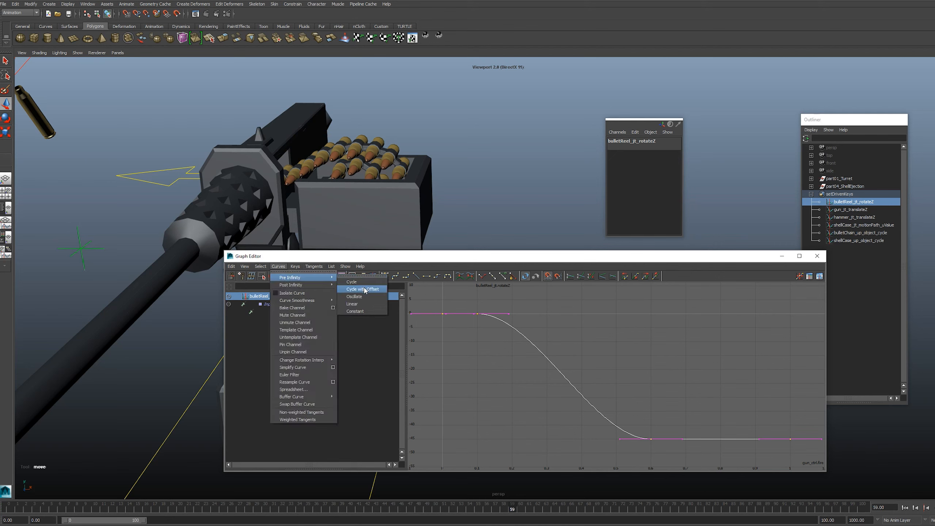
{"action": "left_click", "coordinate": [363, 290]}
{"action": "left_click", "coordinate": [278, 266]}
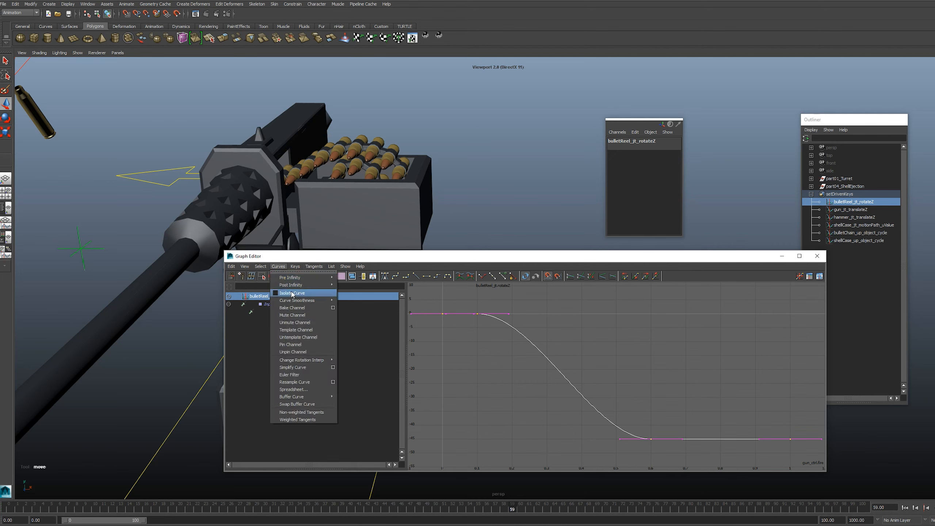
{"action": "mouse_move", "coordinate": [302, 284]}
{"action": "left_click", "coordinate": [368, 297]}
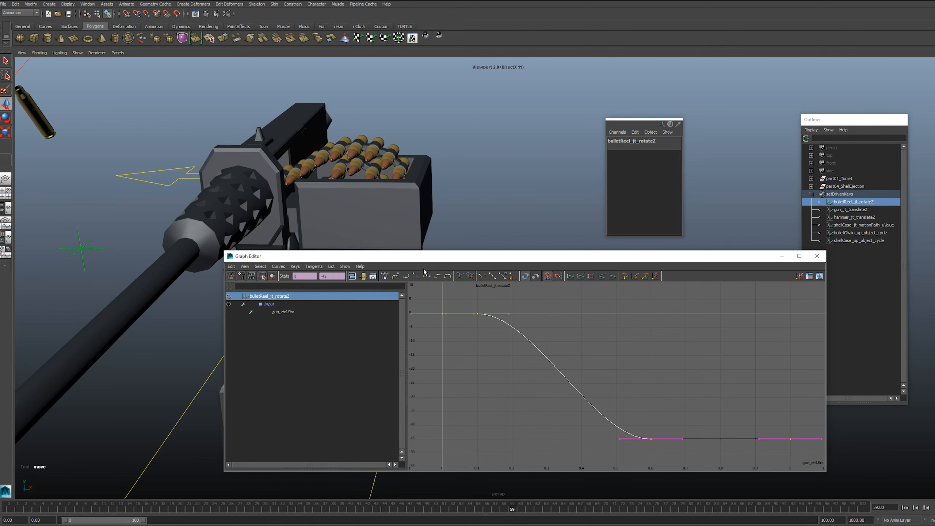
{"action": "left_click_drag", "start_coordinate": [430, 260], "coordinate": [478, 525]}
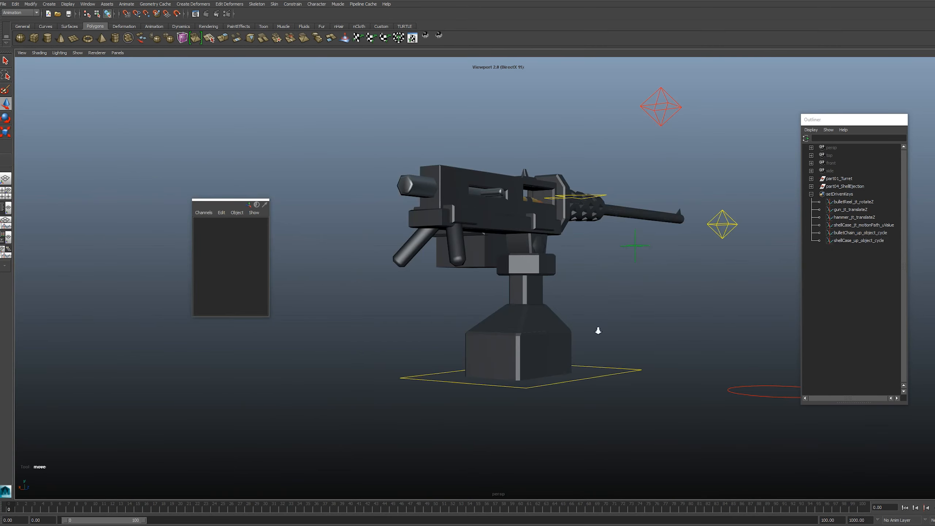
Step: Select gun_ctrl and scrub its Fire attribute upward in stages to test the firing cycle and shell ejection from several angles
{"action": "mouse_move", "coordinate": [598, 328]}
{"action": "left_mouse_down", "text": "alt"}
{"action": "mouse_move", "coordinate": [565, 223]}
{"action": "mouse_move", "coordinate": [517, 298]}
{"action": "mouse_move", "coordinate": [559, 323]}
{"action": "mouse_move", "coordinate": [589, 313]}
{"action": "left_mouse_up", "text": "alt"}
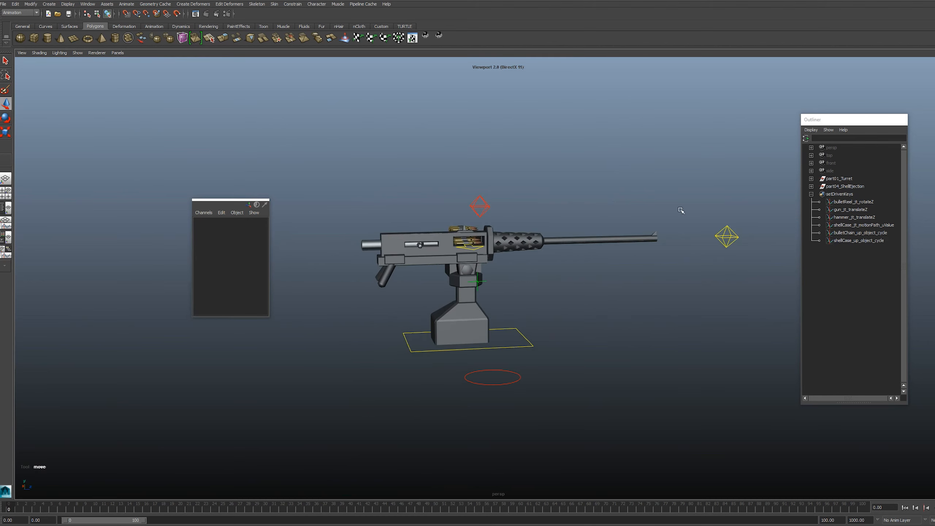
{"action": "left_click", "coordinate": [726, 235]}
{"action": "left_click", "coordinate": [238, 290]}
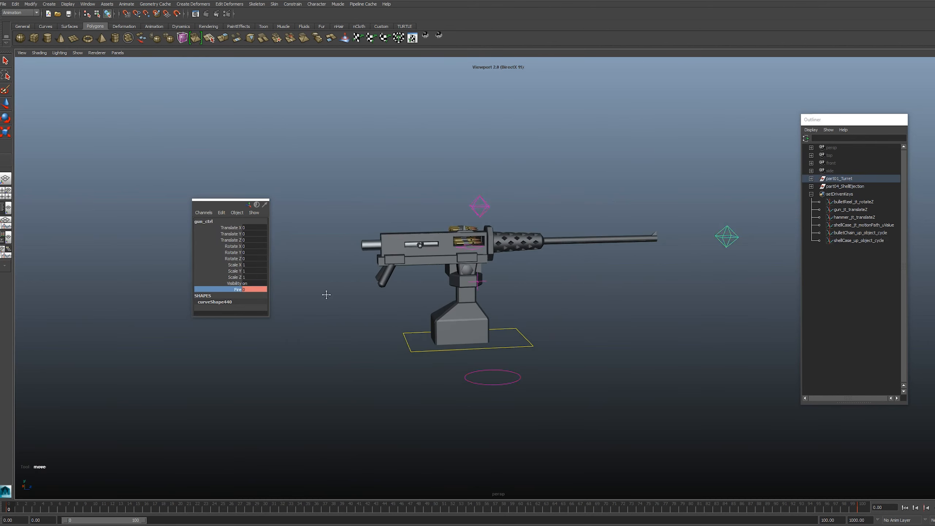
{"action": "left_click_drag", "start_coordinate": [323, 292], "coordinate": [332, 321], "text": "alt"}
{"action": "middle_click_drag", "start_coordinate": [331, 322], "coordinate": [373, 325]}
{"action": "left_click_drag", "start_coordinate": [373, 326], "coordinate": [442, 343], "text": "alt"}
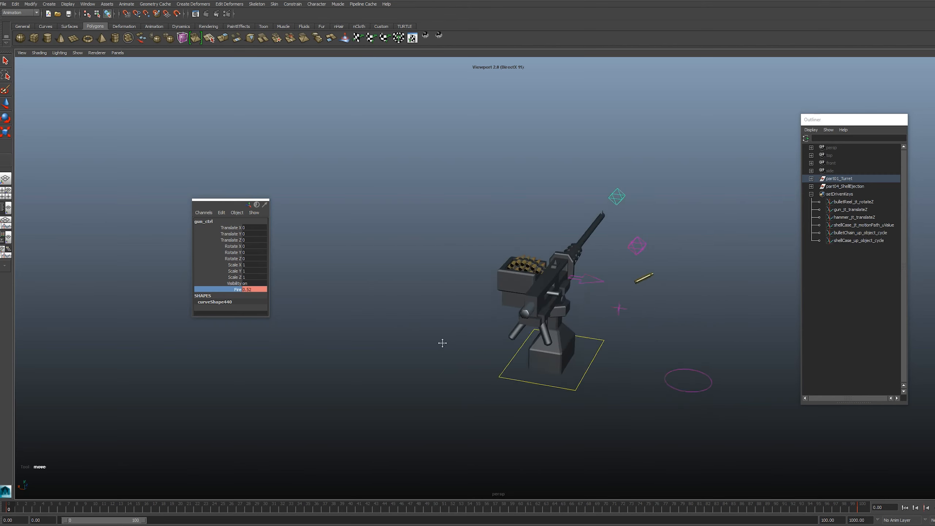
{"action": "middle_click_drag", "start_coordinate": [443, 343], "coordinate": [406, 354], "text": "alt"}
{"action": "middle_click_drag", "start_coordinate": [399, 385], "coordinate": [439, 380]}
{"action": "left_click_drag", "start_coordinate": [440, 380], "coordinate": [470, 382], "text": "alt"}
{"action": "middle_click_drag", "start_coordinate": [445, 407], "coordinate": [536, 376]}
{"action": "scroll", "coordinate": [537, 375], "scroll_direction": "up", "scroll_amount": 2}
{"action": "left_click_drag", "start_coordinate": [602, 341], "coordinate": [449, 360], "text": "alt"}
{"action": "middle_click_drag", "start_coordinate": [449, 360], "coordinate": [545, 348]}
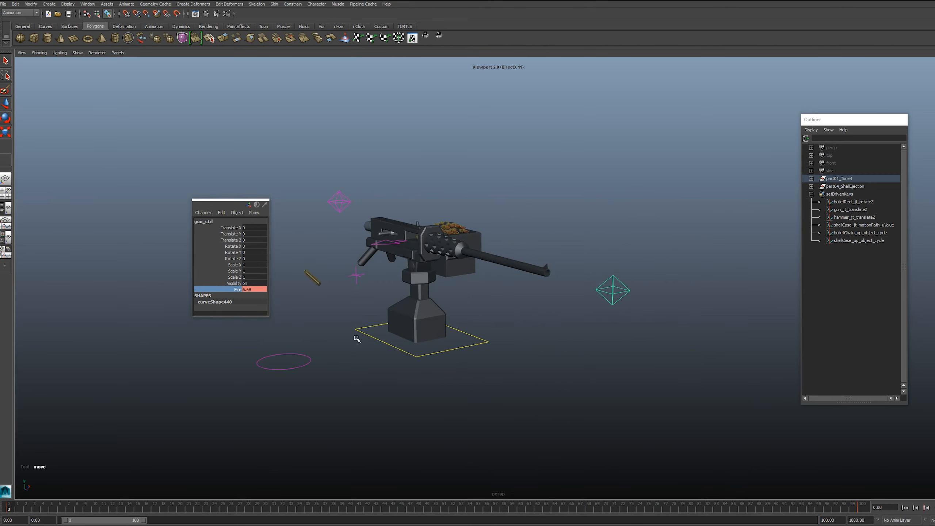
Step: Move gun_ctrl away from the turret to about Translate X 10.11, Y 2.704 and Z 124.021 to aim the gun
{"action": "middle_click_drag", "start_coordinate": [359, 344], "coordinate": [406, 316], "text": "alt"}
{"action": "left_click_drag", "start_coordinate": [472, 342], "coordinate": [614, 353], "text": "alt"}
{"action": "left_click_drag", "start_coordinate": [746, 274], "coordinate": [625, 307], "text": "alt"}
{"action": "scroll", "coordinate": [624, 307], "scroll_direction": "down", "scroll_amount": 3}
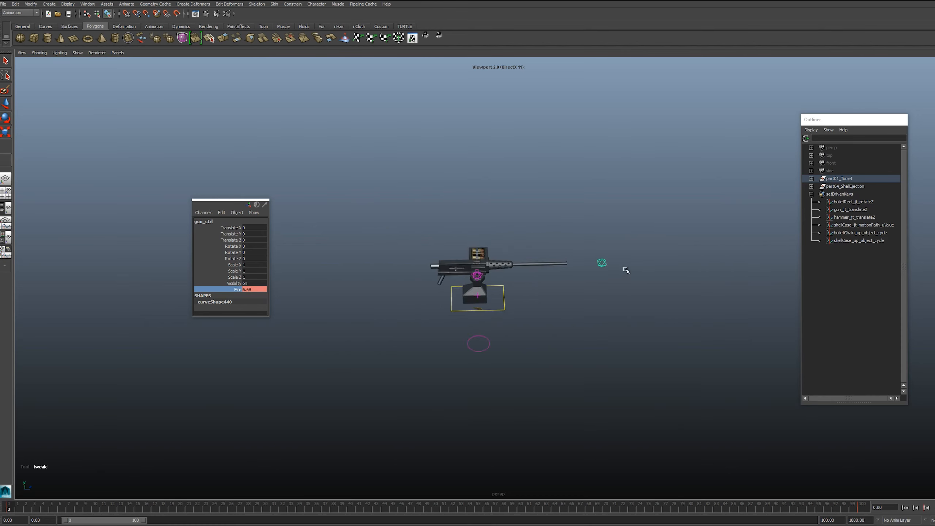
{"action": "left_click", "coordinate": [603, 274]}
{"action": "left_click_drag", "start_coordinate": [605, 275], "coordinate": [680, 265]}
Step: Examine the aimed turret, its bullet feed and the ejected shell from the front, both sides and close up
{"action": "left_click_drag", "start_coordinate": [639, 319], "coordinate": [508, 273], "text": "alt"}
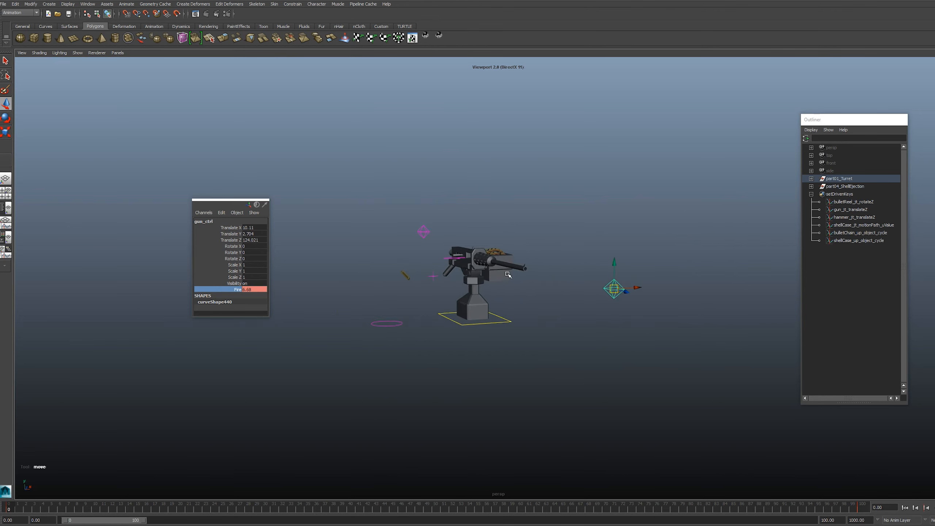
{"action": "right_click_drag", "start_coordinate": [508, 274], "coordinate": [497, 295], "text": "alt"}
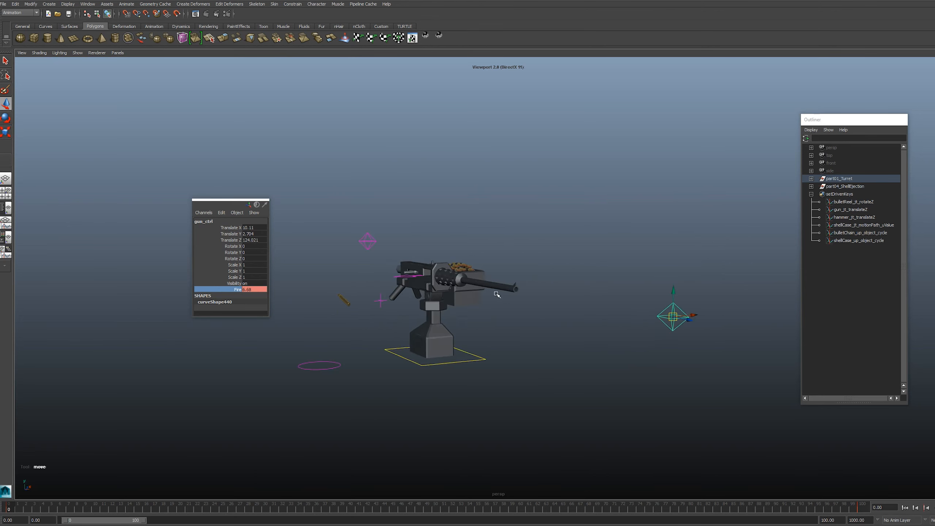
{"action": "left_click_drag", "start_coordinate": [523, 272], "coordinate": [530, 299], "text": "alt"}
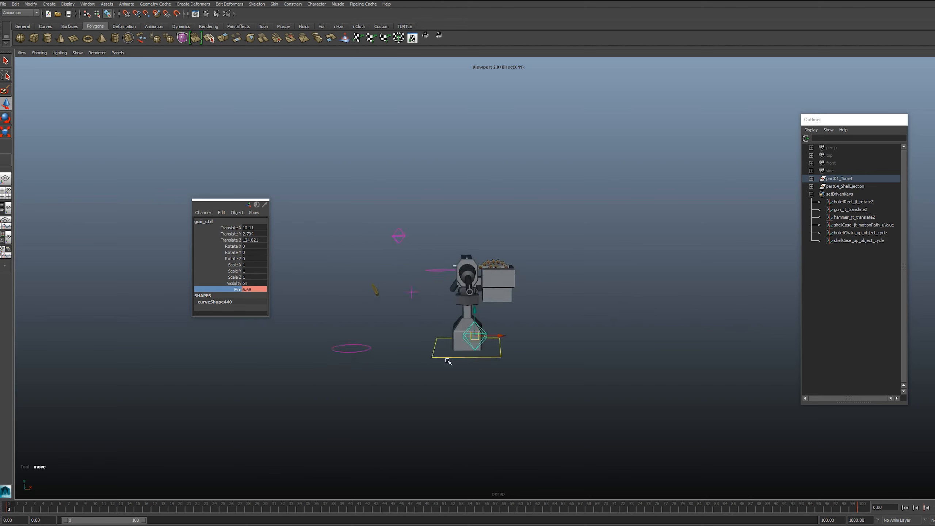
{"action": "left_click_drag", "start_coordinate": [563, 284], "coordinate": [536, 289], "text": "alt"}
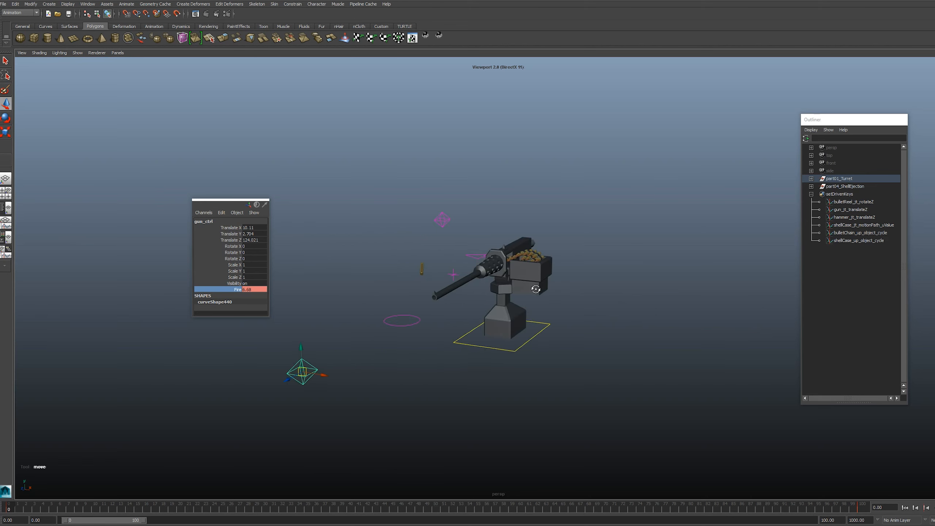
{"action": "right_click_drag", "start_coordinate": [515, 285], "coordinate": [499, 319], "text": "alt"}
{"action": "left_click_drag", "start_coordinate": [499, 319], "coordinate": [517, 277], "text": "alt"}
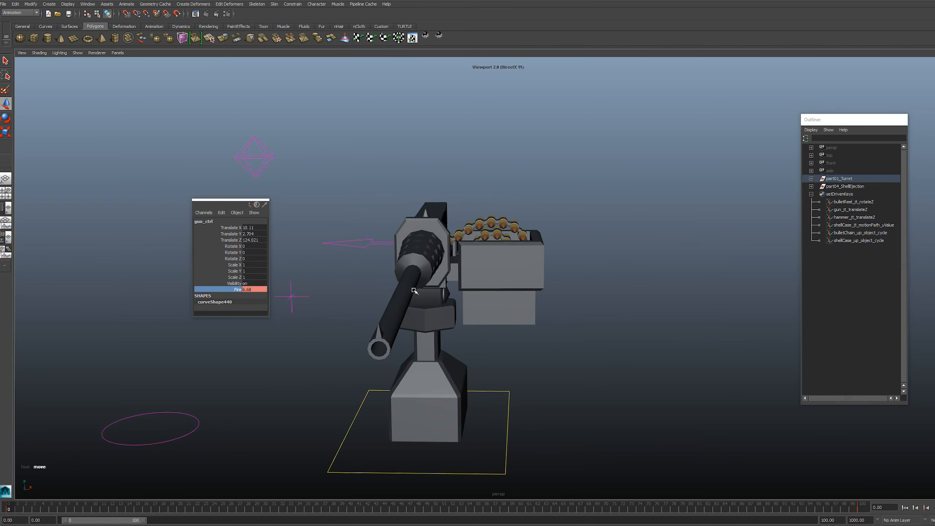
{"action": "scroll", "coordinate": [508, 278], "scroll_direction": "down", "scroll_amount": 6}
{"action": "left_click_drag", "start_coordinate": [530, 284], "coordinate": [514, 316], "text": "alt"}
{"action": "scroll", "coordinate": [547, 288], "scroll_direction": "down", "scroll_amount": 2}
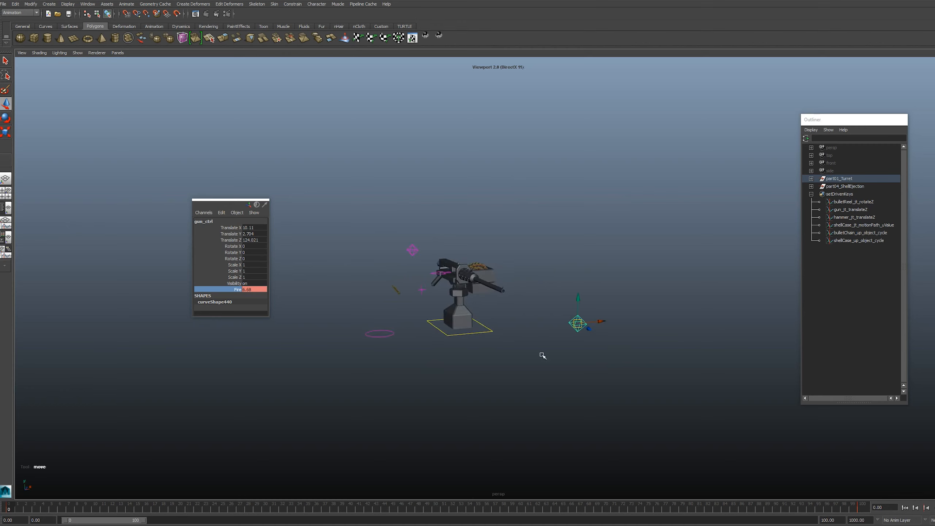